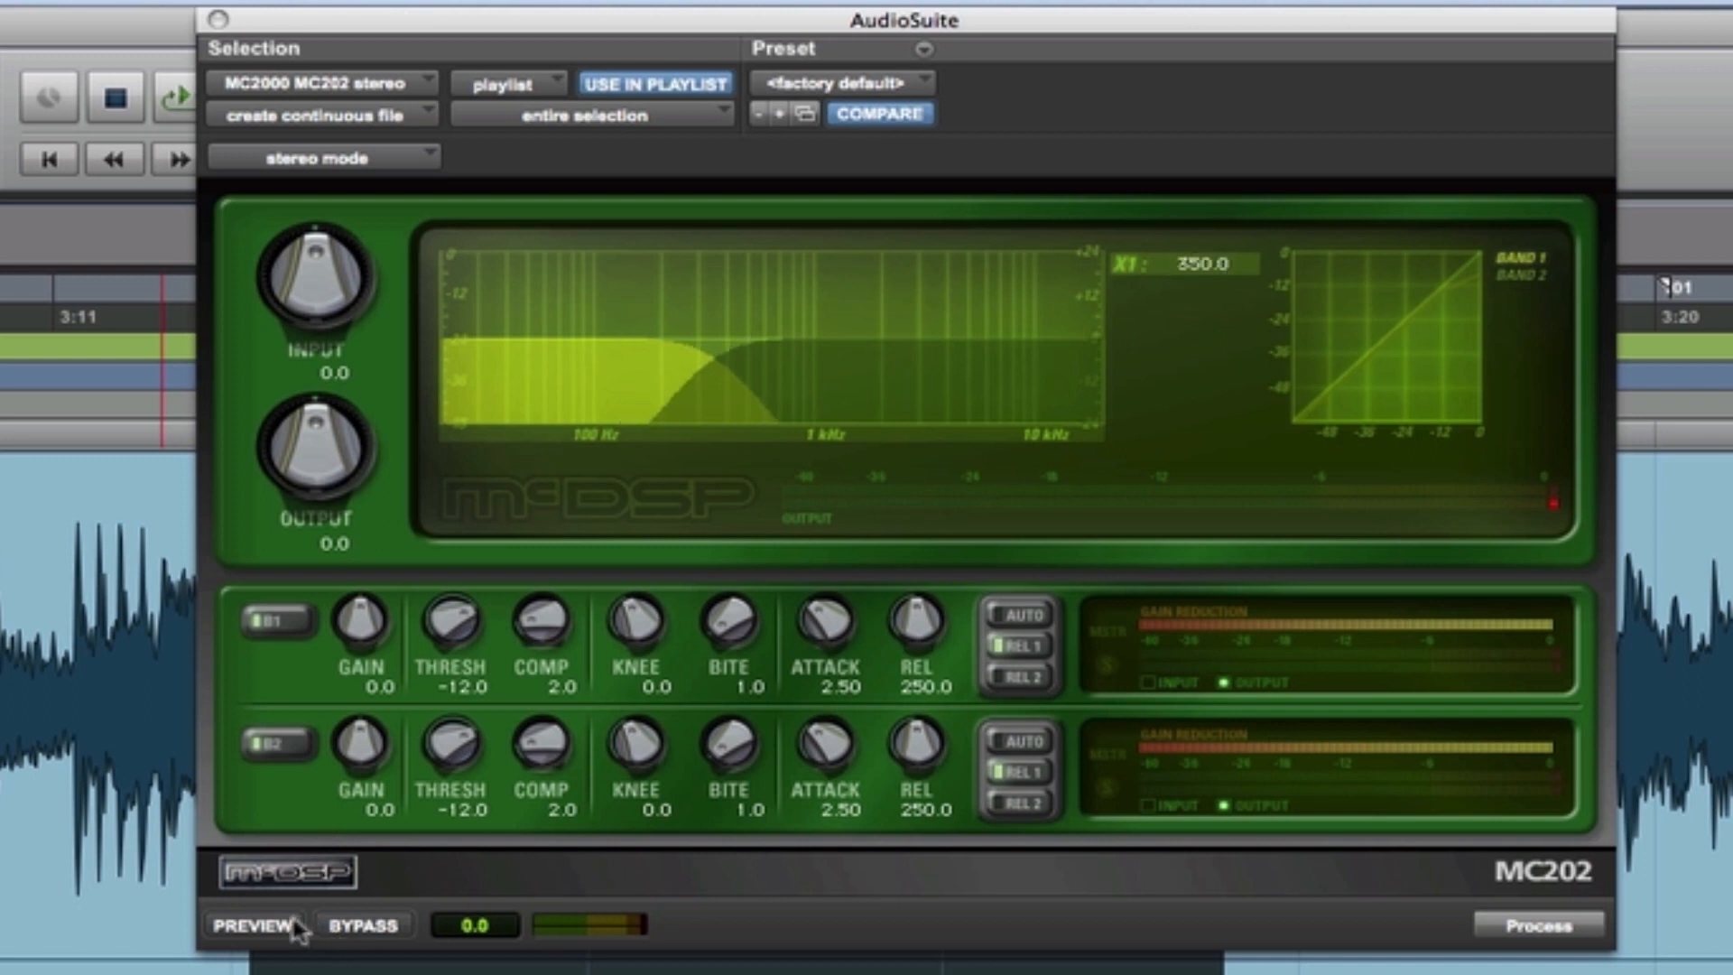
# - Insert the MC2000 MC202 stereo dynamics plug-in on the track and place its window over the selected audio
pyautogui.click(254, 926)
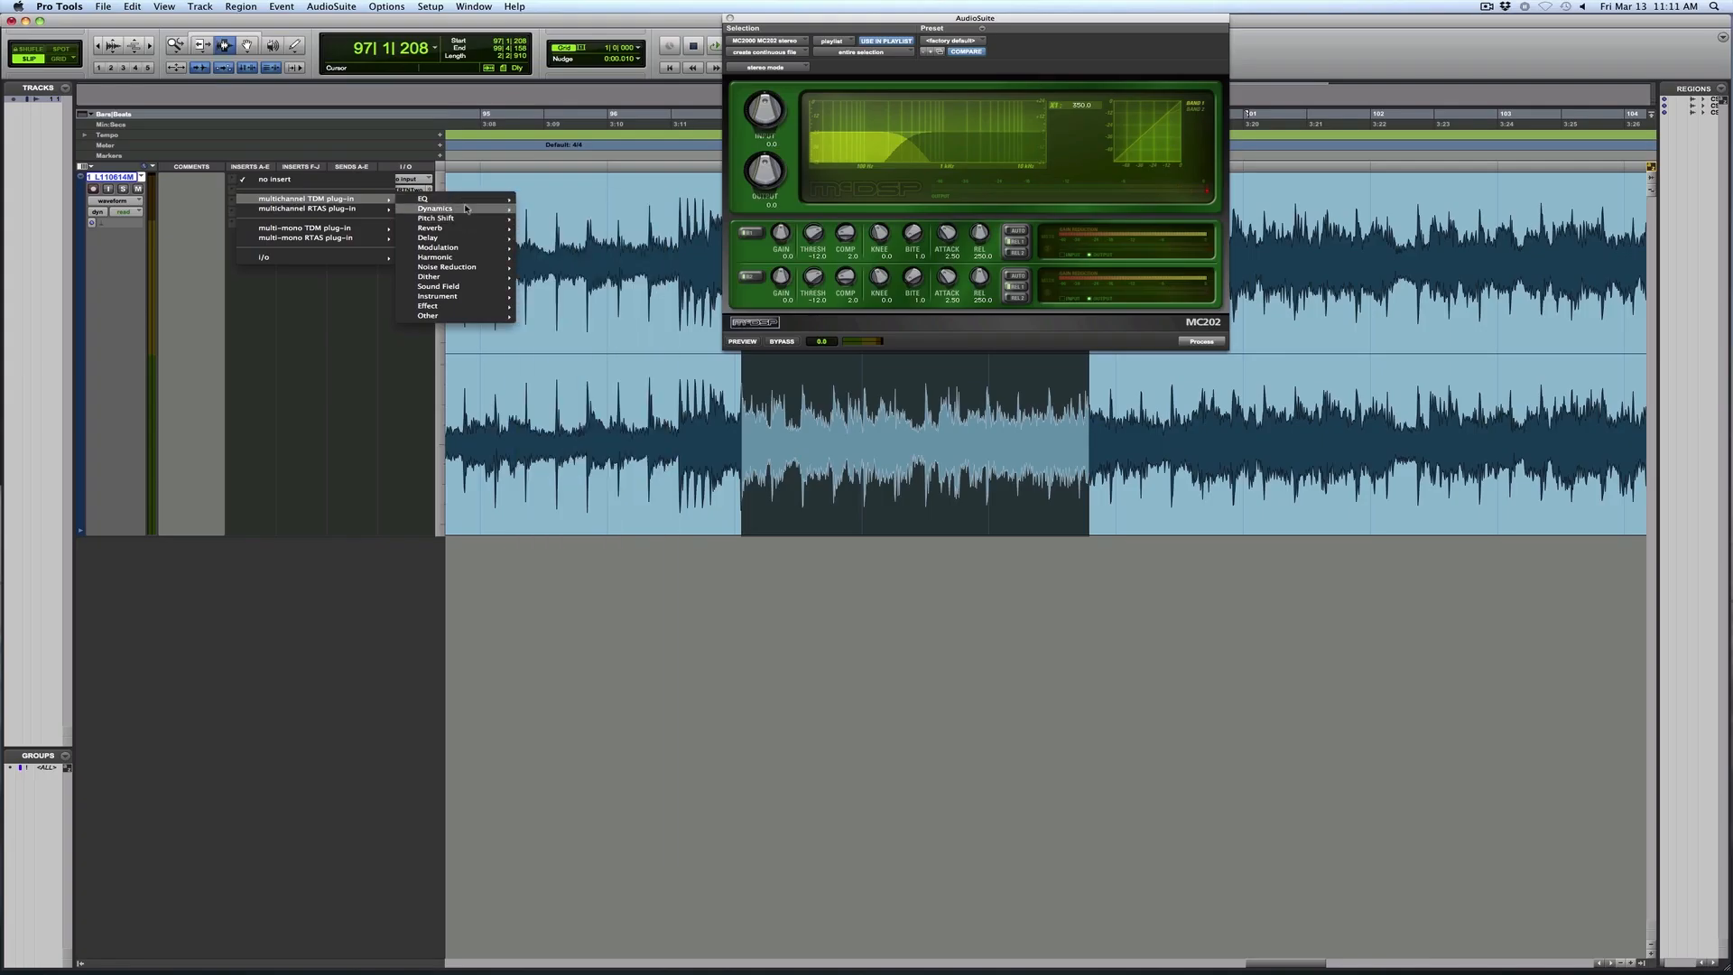
pyautogui.moveTo(452, 208)
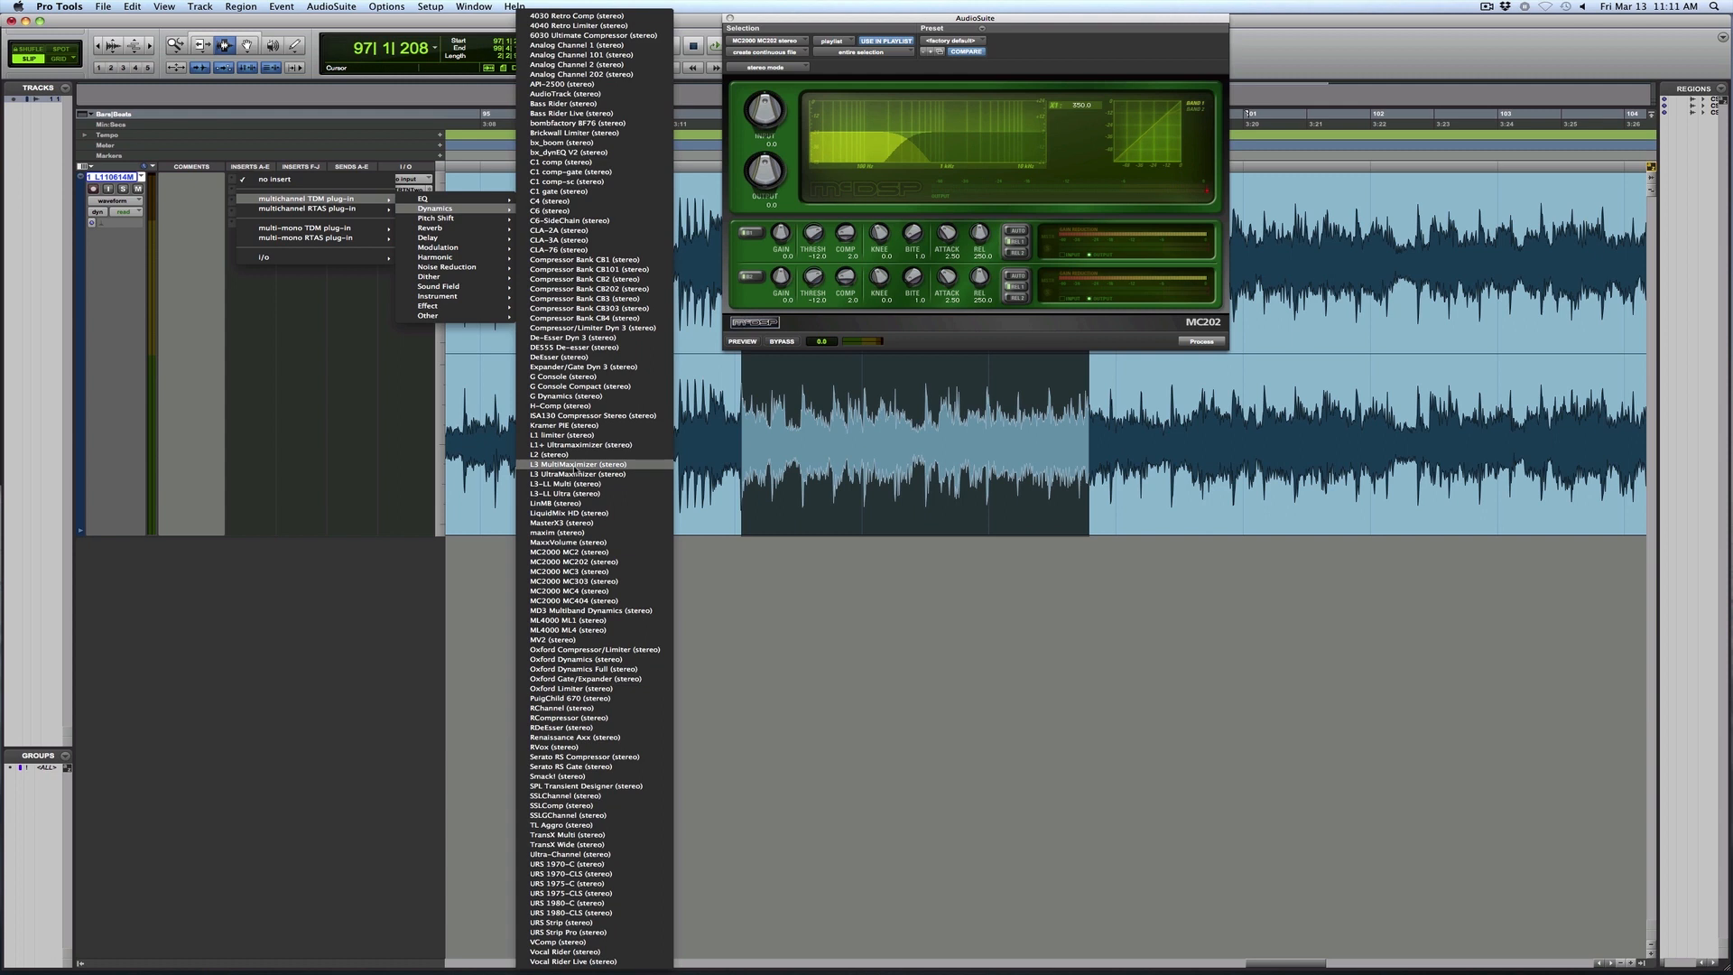
pyautogui.click(607, 561)
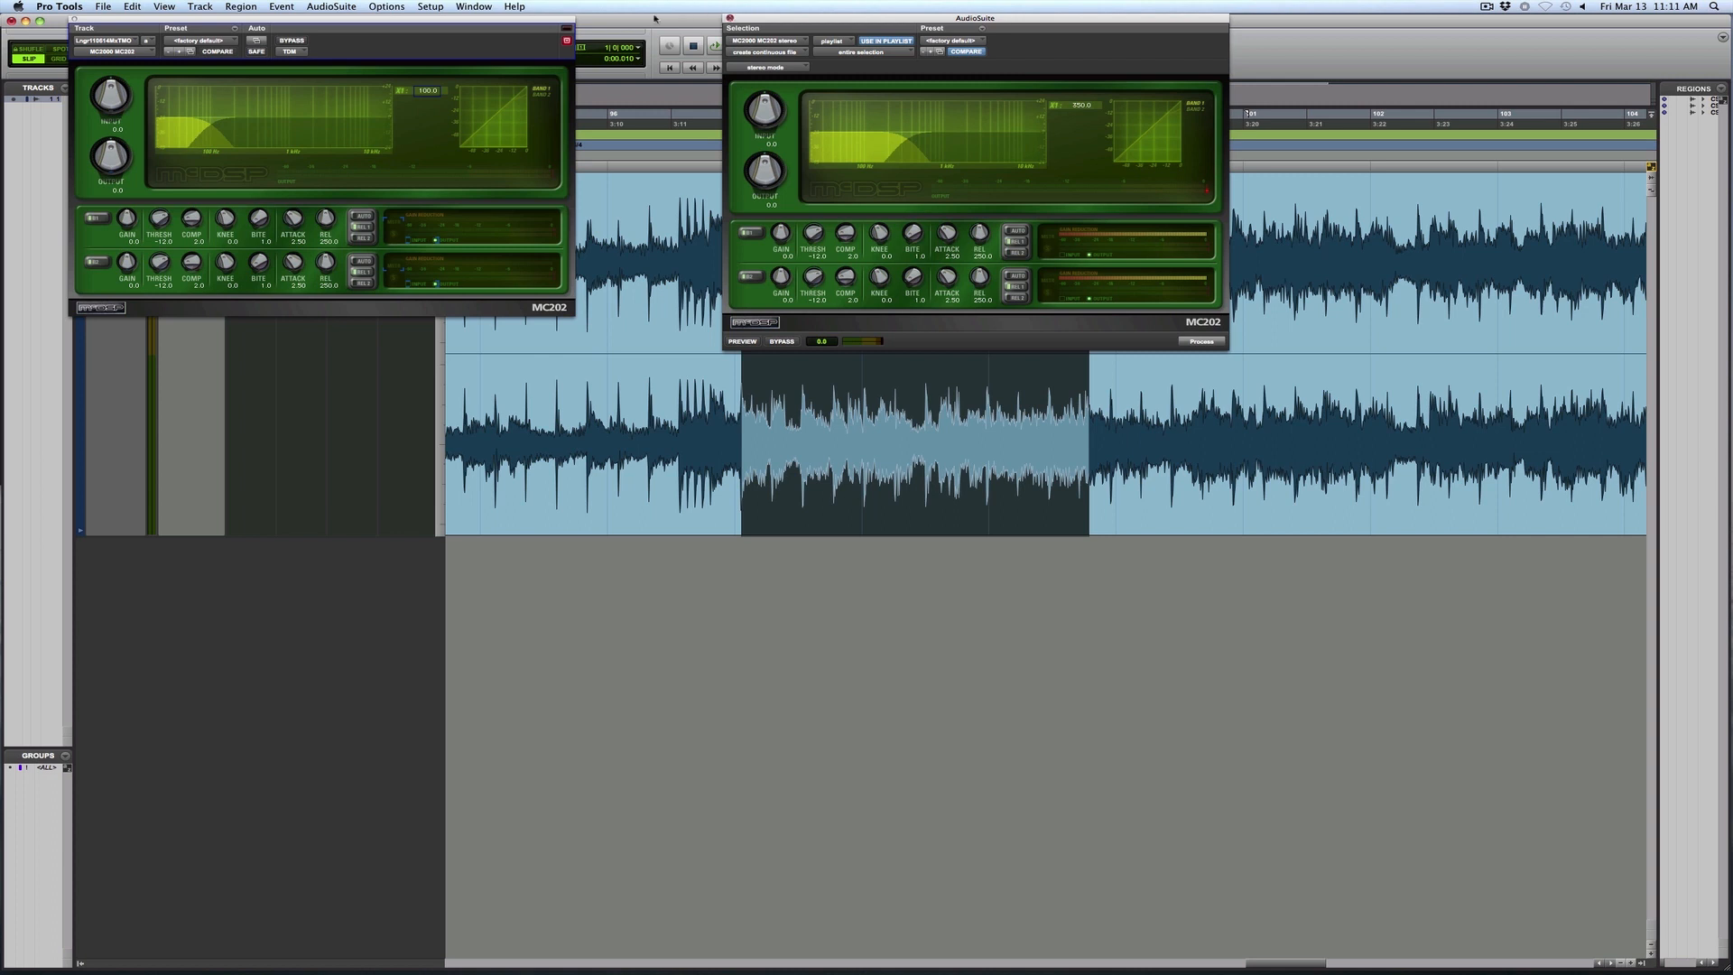
pyautogui.moveTo(464, 25); pyautogui.dragTo(1186, 180)
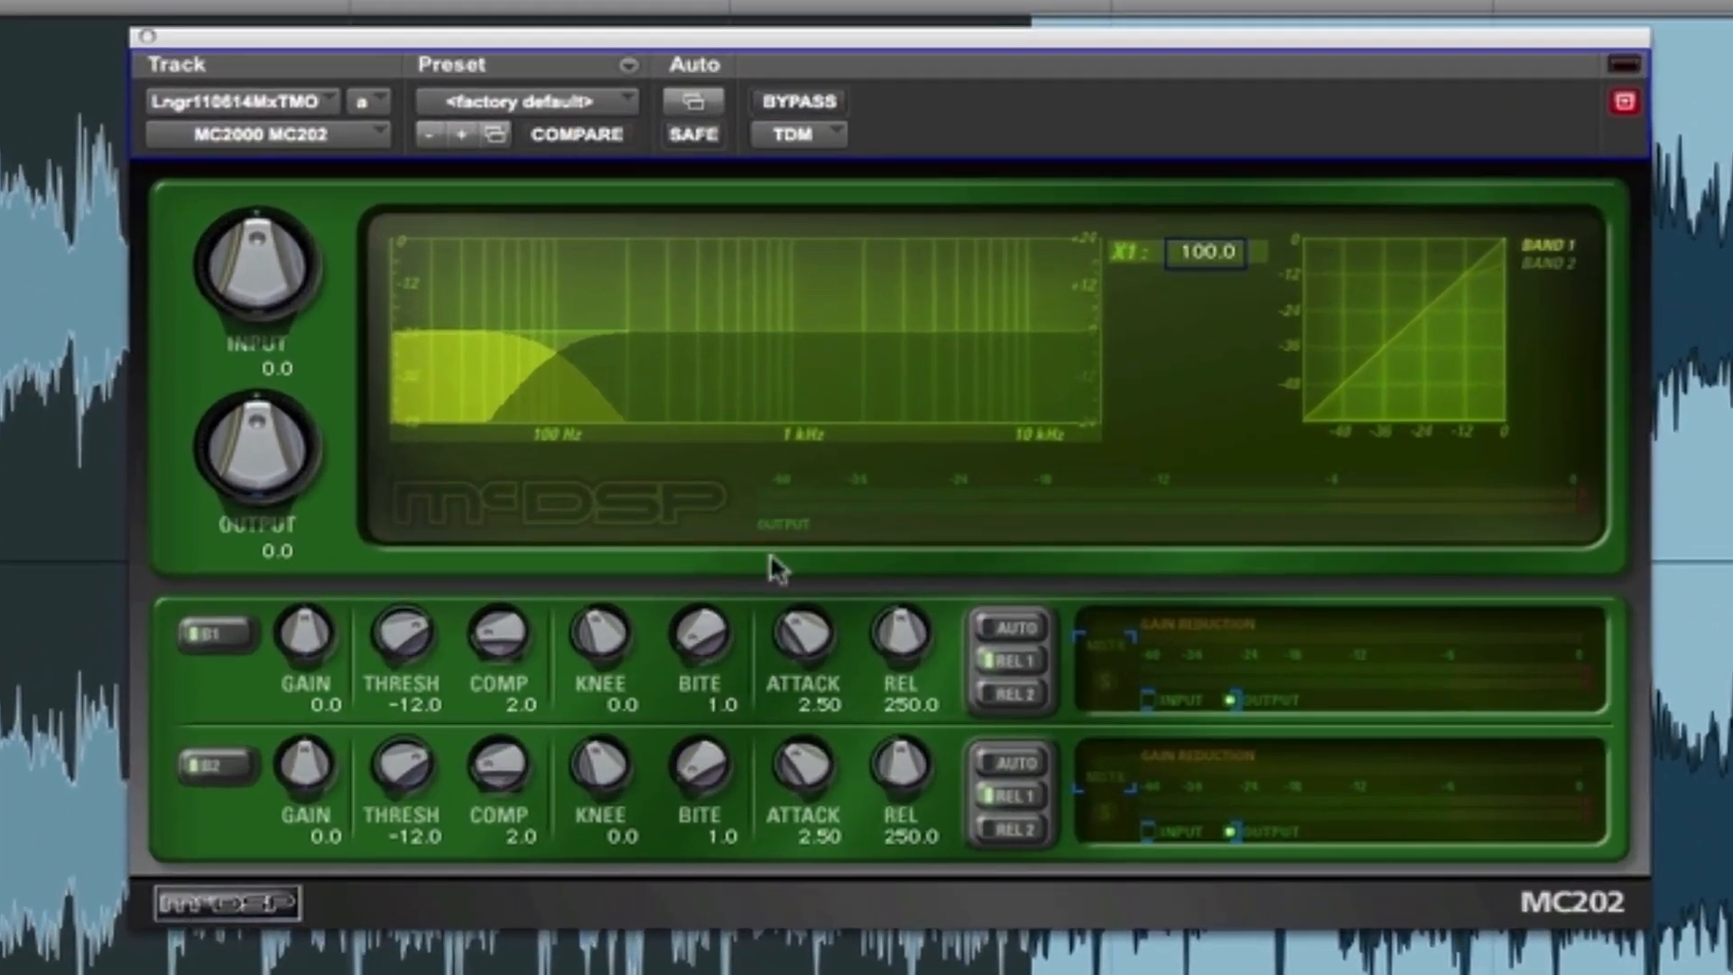
# - Set the X1 crossover frequency of the inserted MC202 to 350
pyautogui.click(1235, 249)
pyautogui.write('350')
pyautogui.press('Return')
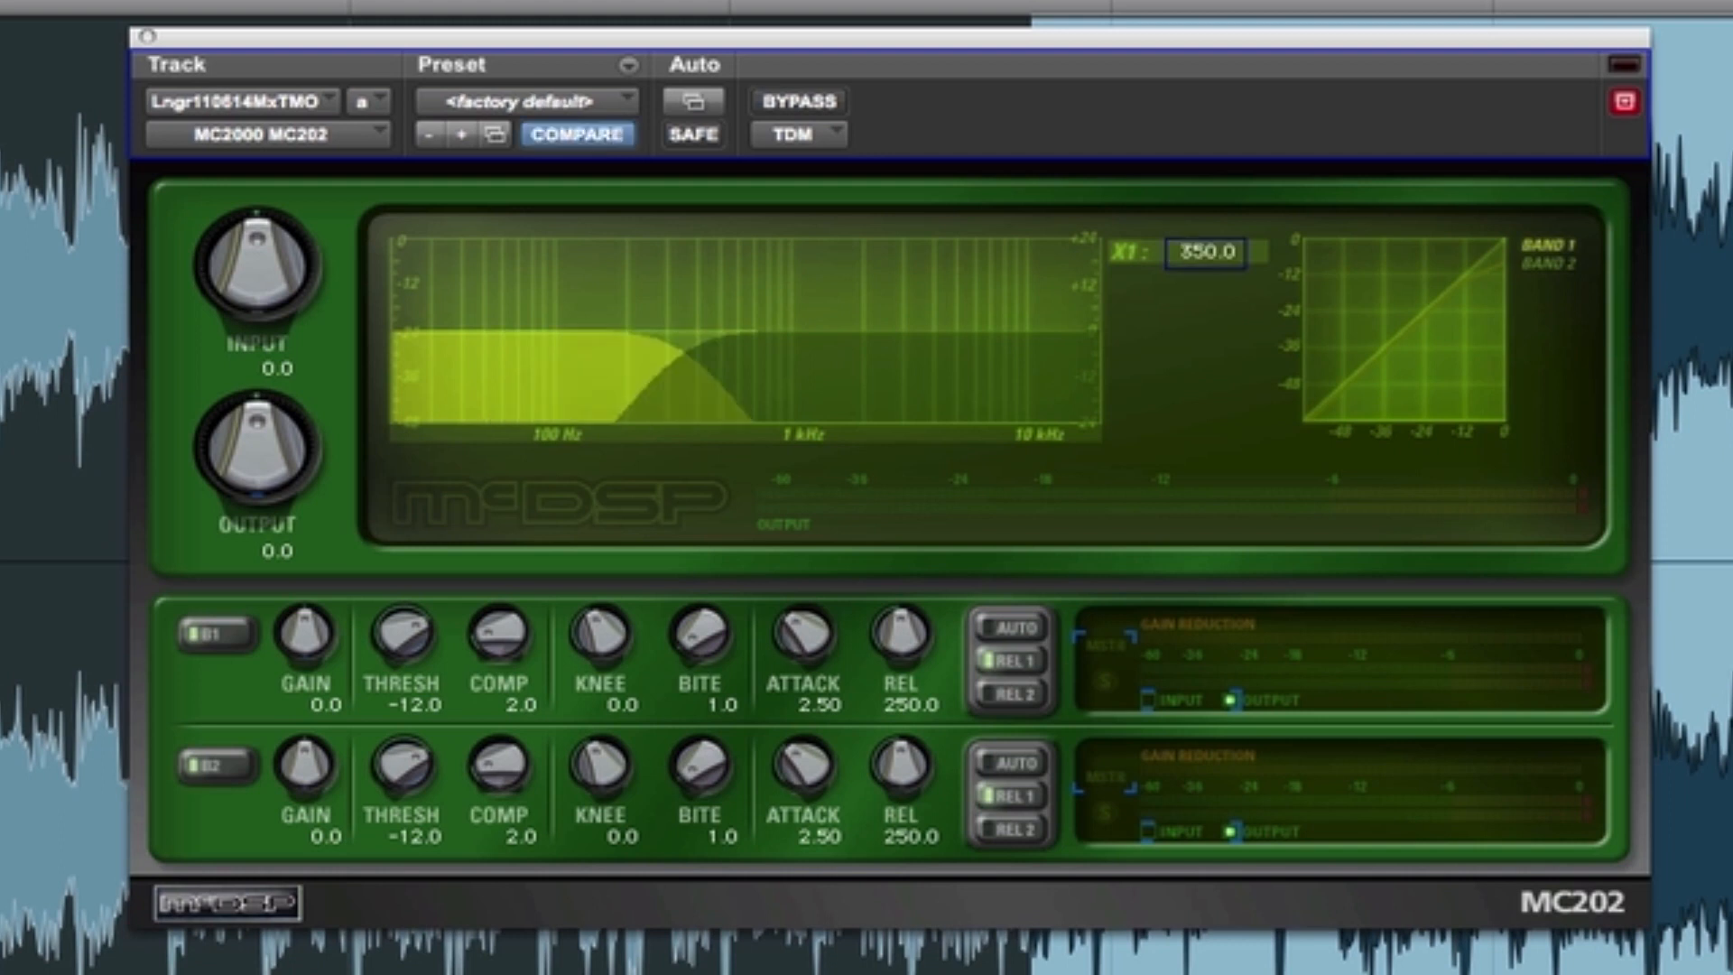
# - Play the selection and compare the two-band compression with the bypassed sound
pyautogui.press('space')
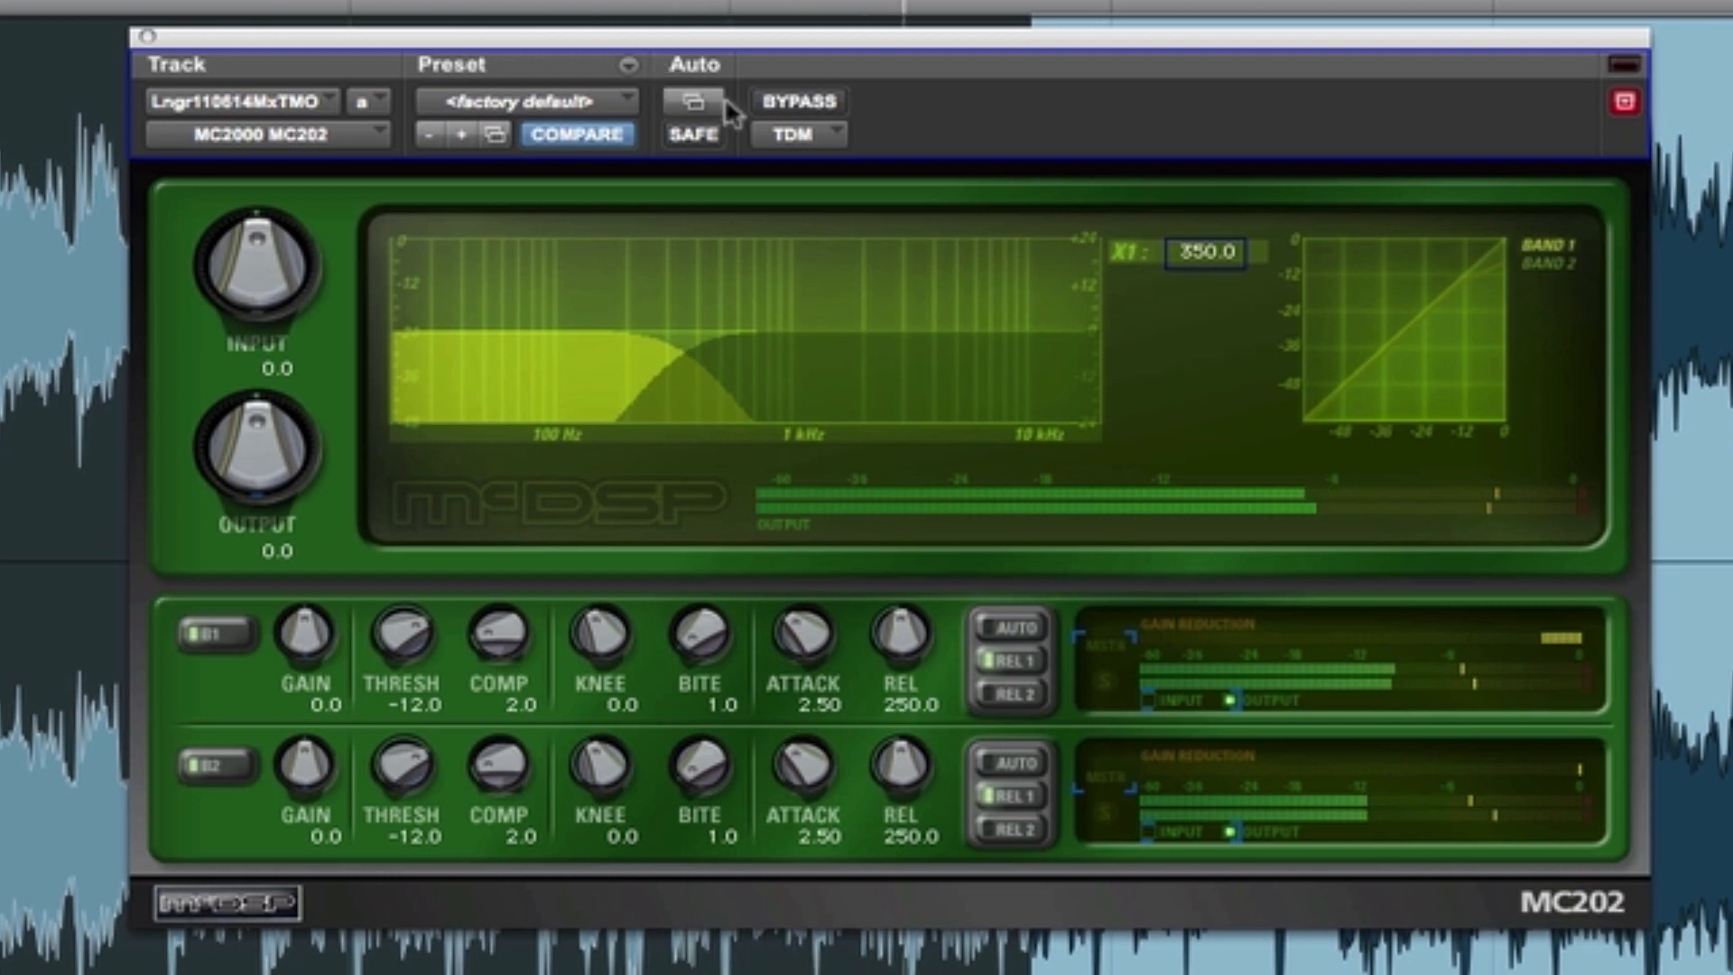
pyautogui.click(785, 106)
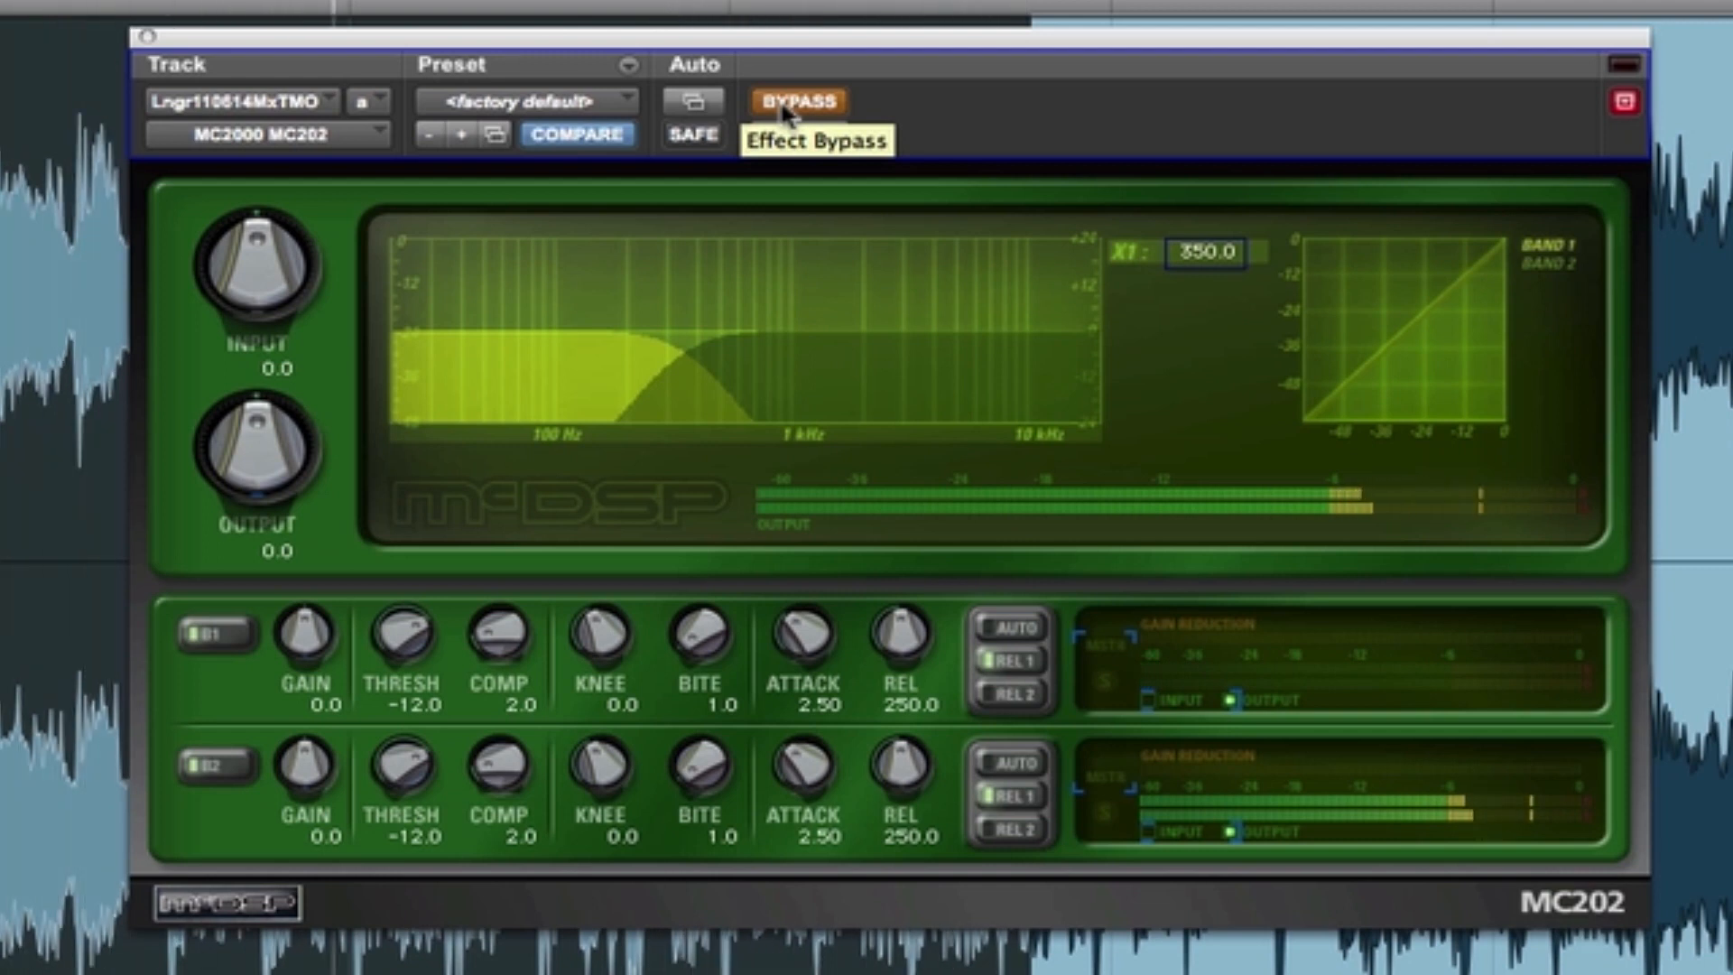
pyautogui.click(785, 107)
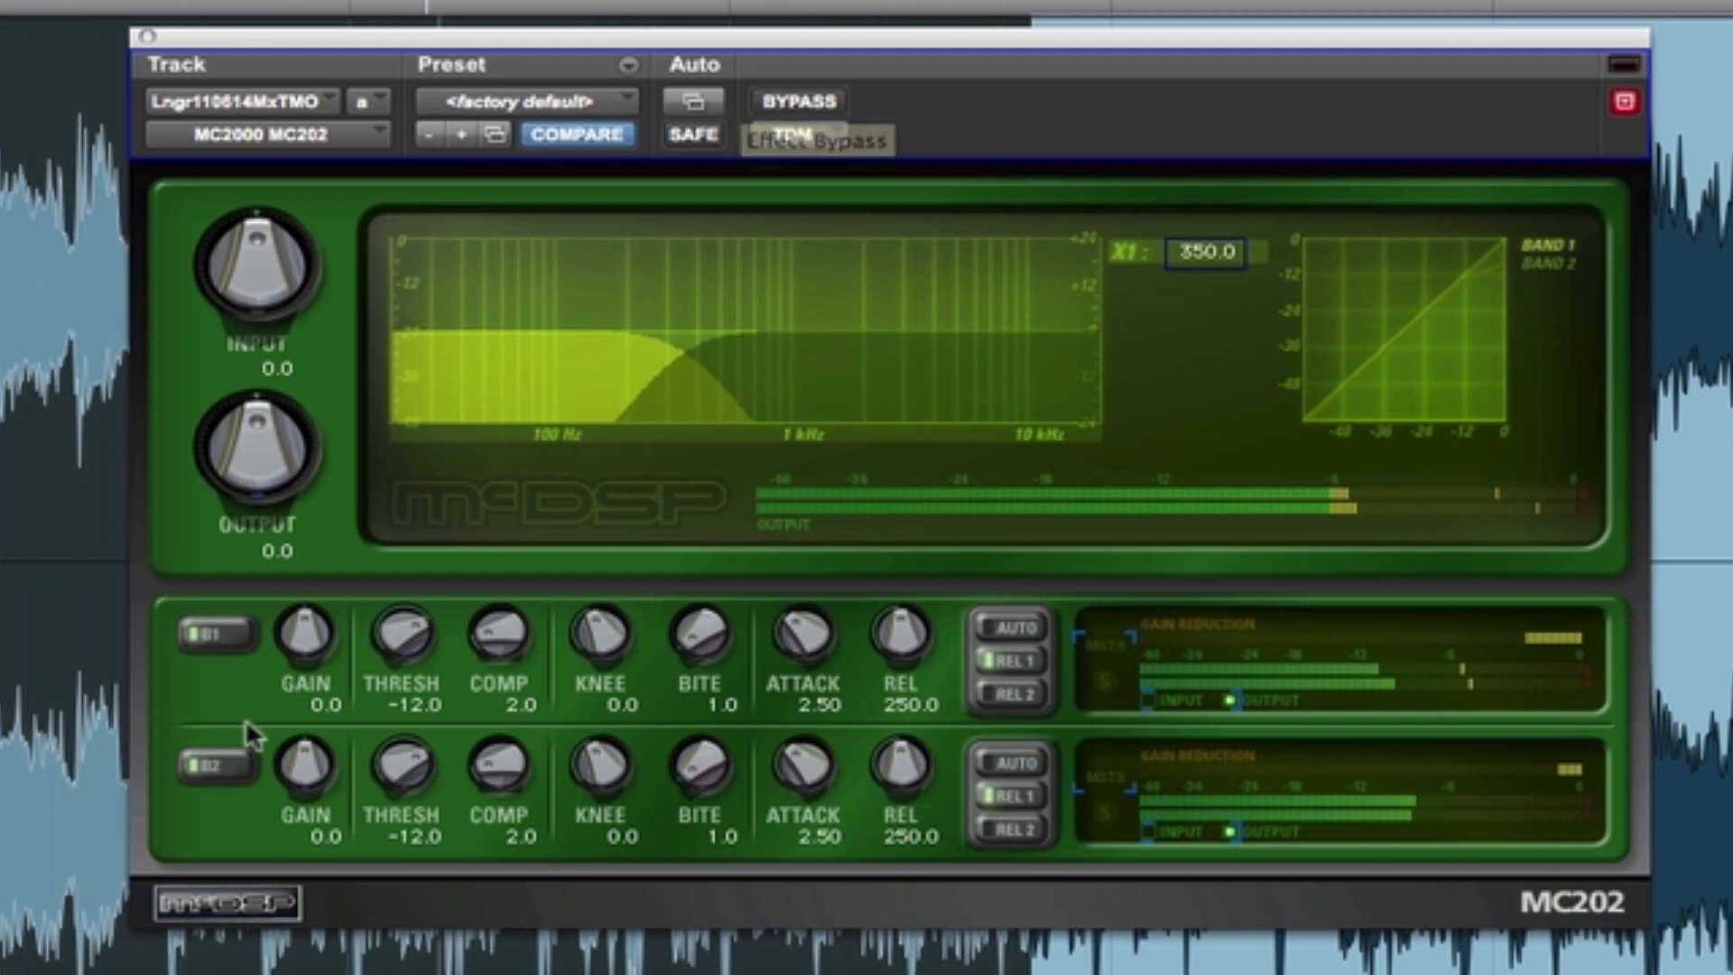
# - Turn off band 2 of the compressor and compare band 1 alone with the bypassed signal
pyautogui.click(213, 764)
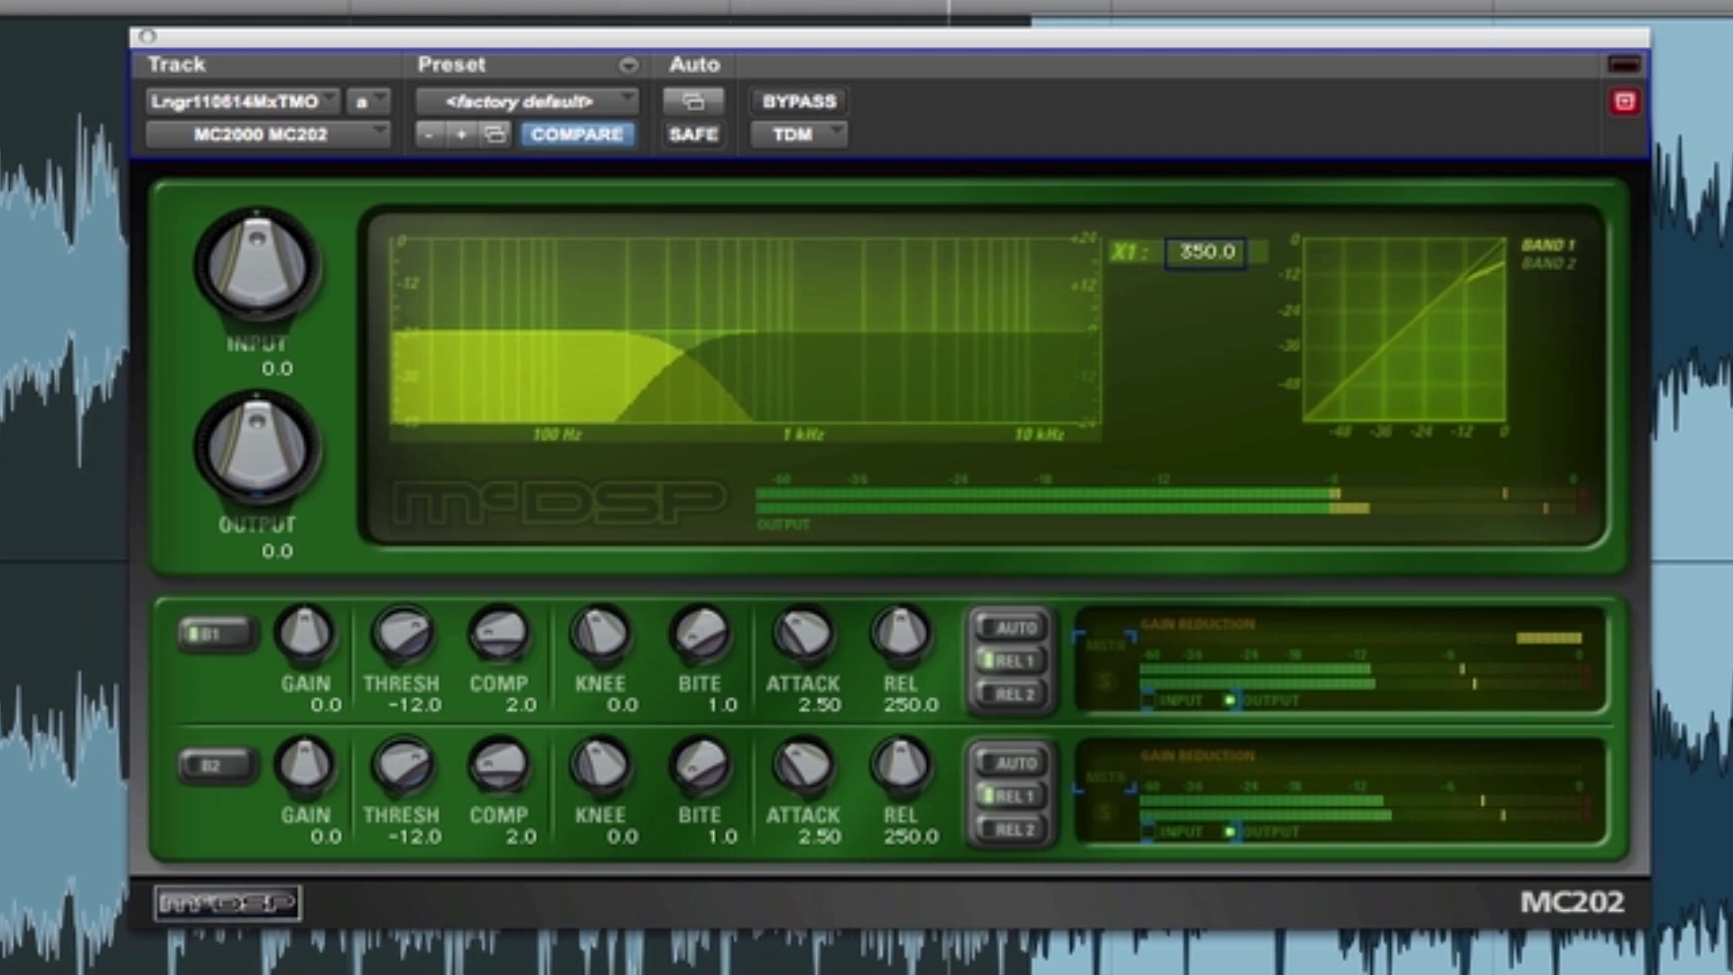
pyautogui.click(820, 101)
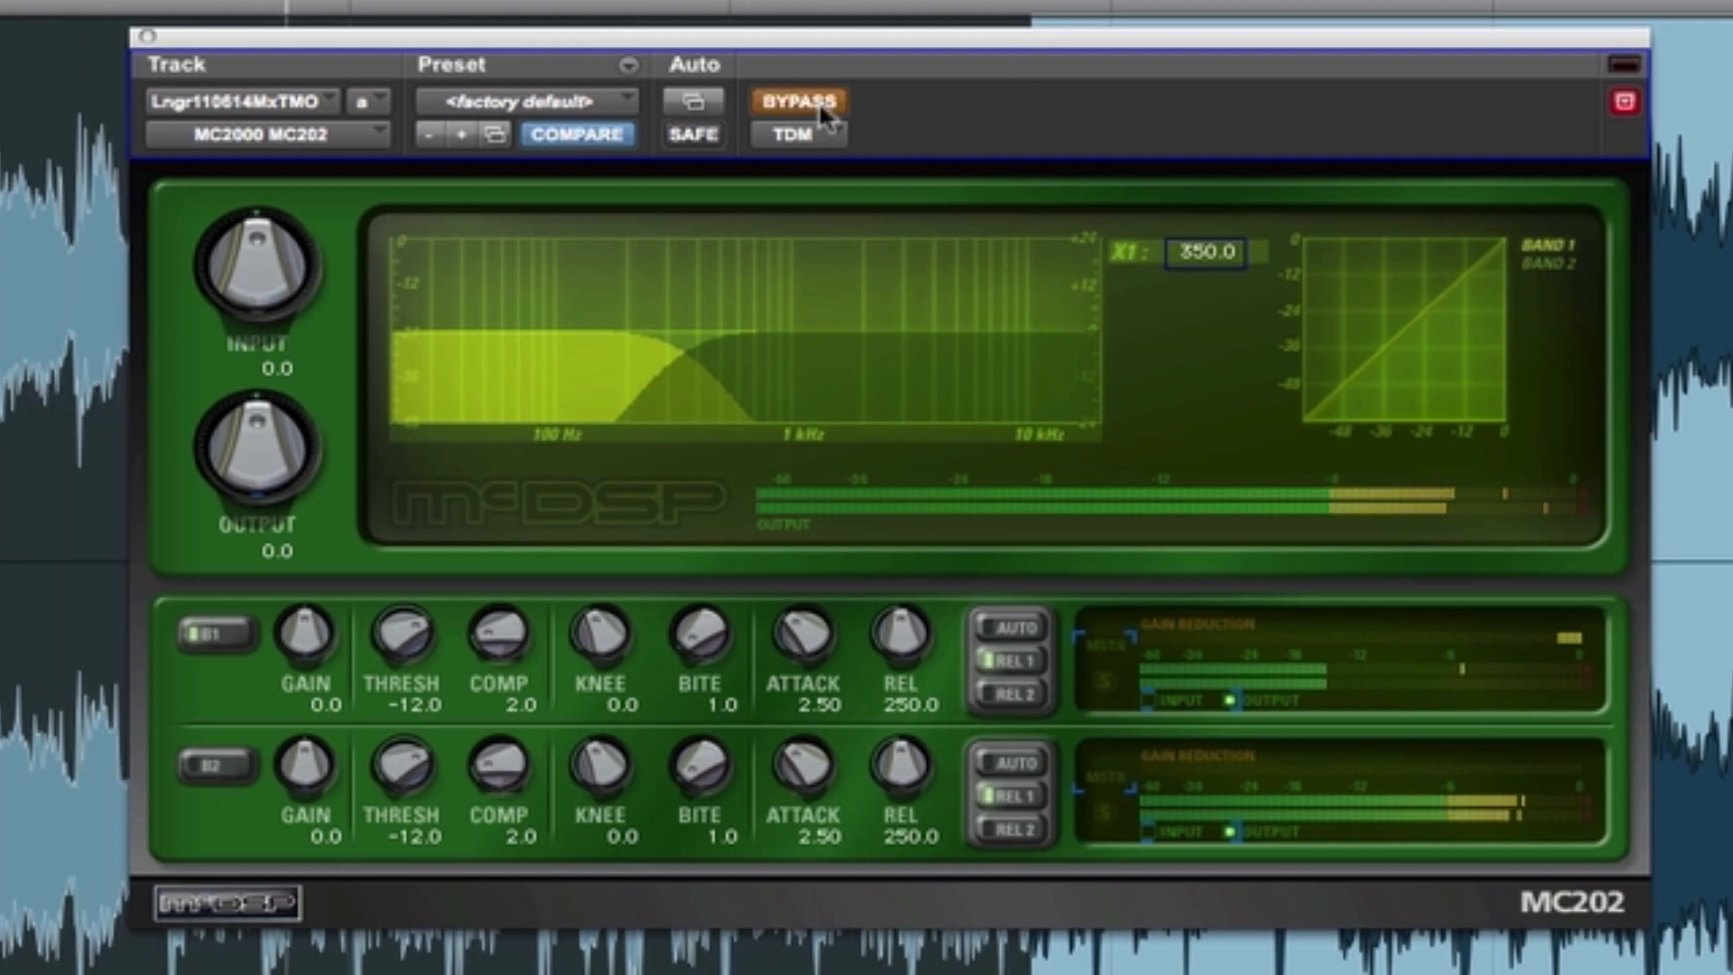
pyautogui.click(820, 101)
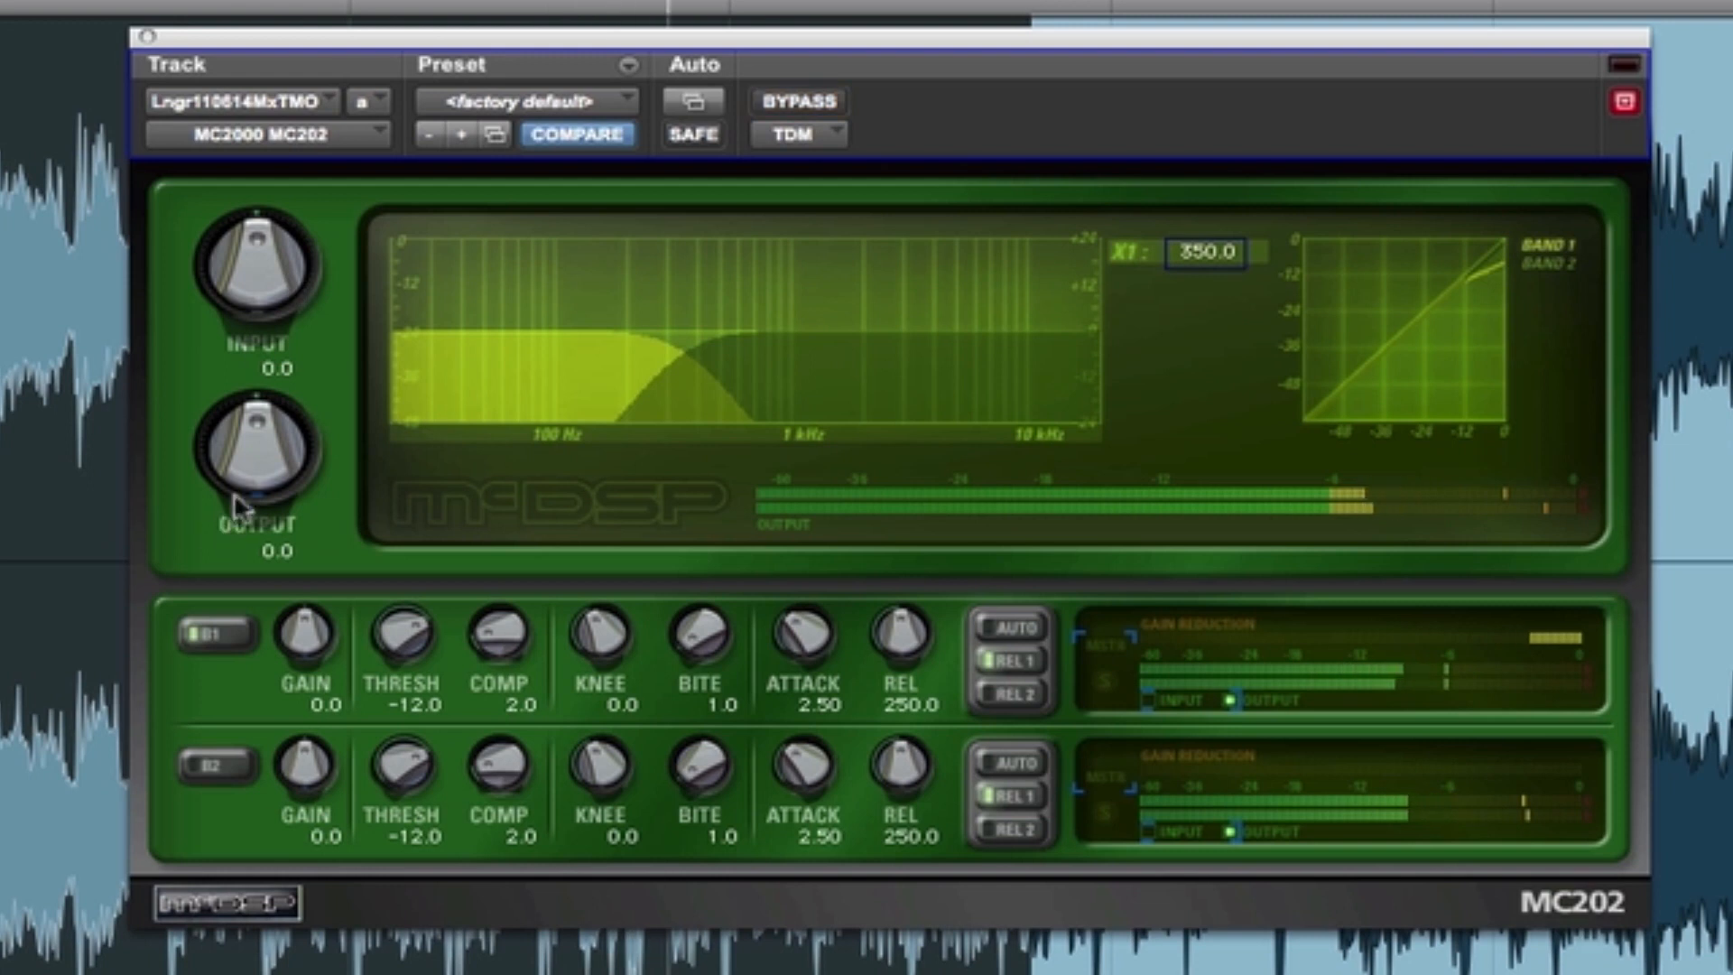
# - Raise the compressor's output gain to 1.5 and compare it with the bypassed signal
pyautogui.moveTo(235, 448); pyautogui.dragTo(244, 429)
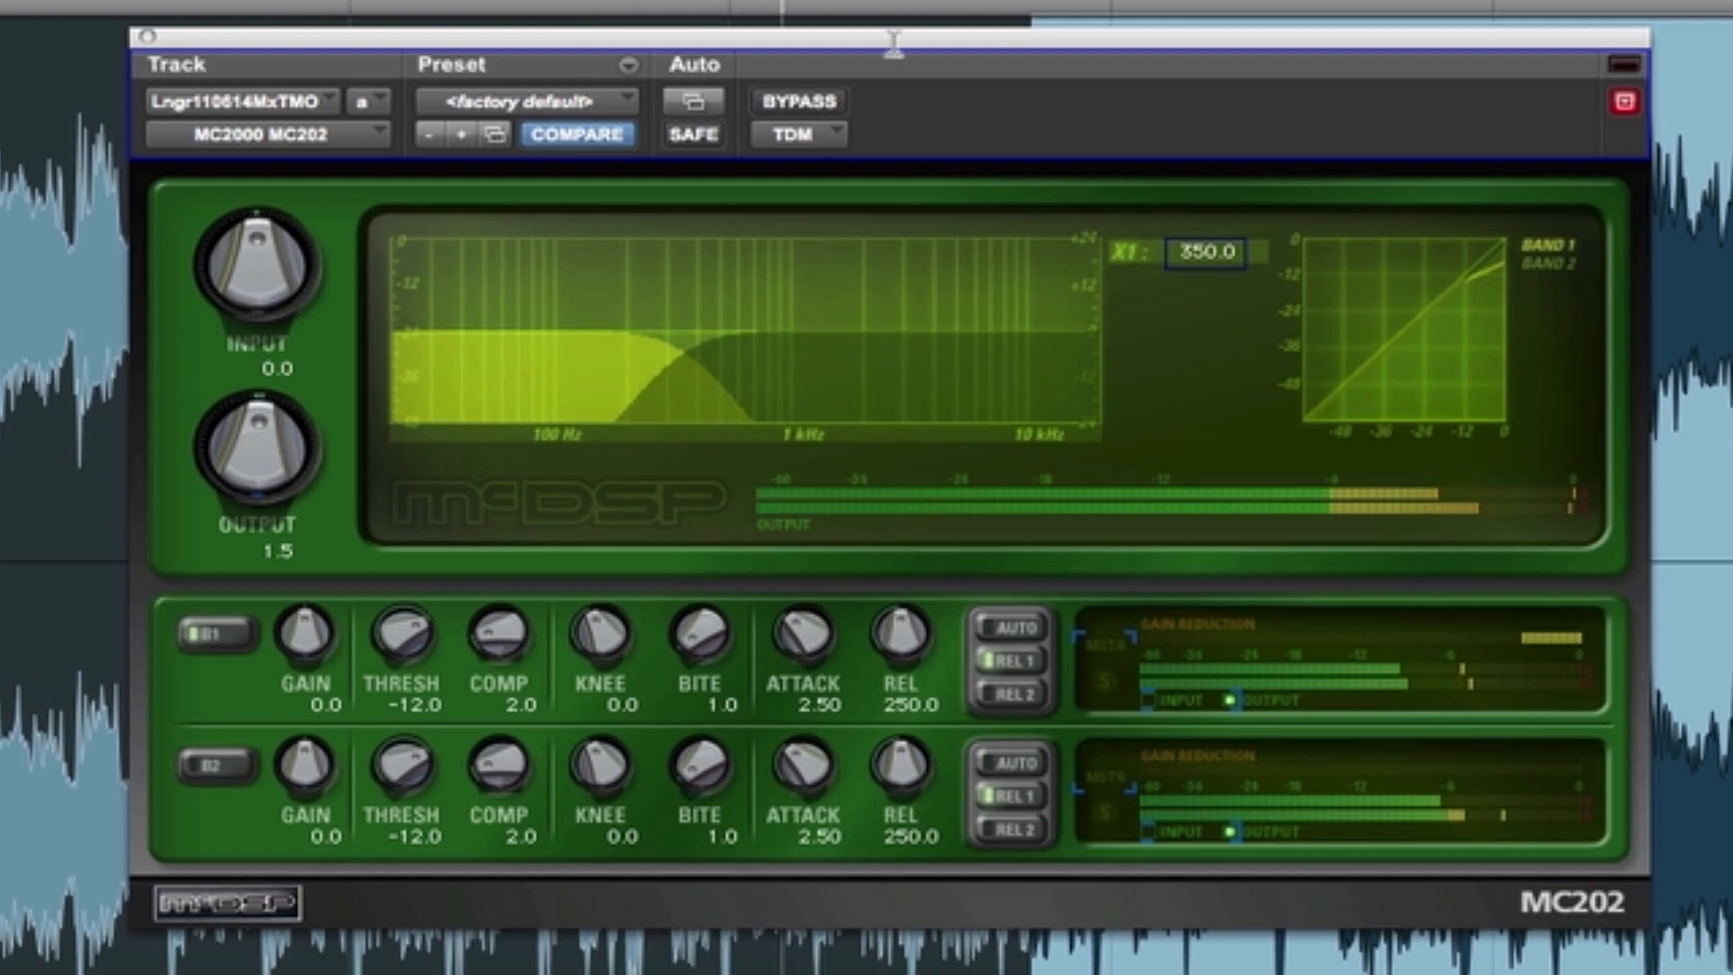
pyautogui.click(827, 101)
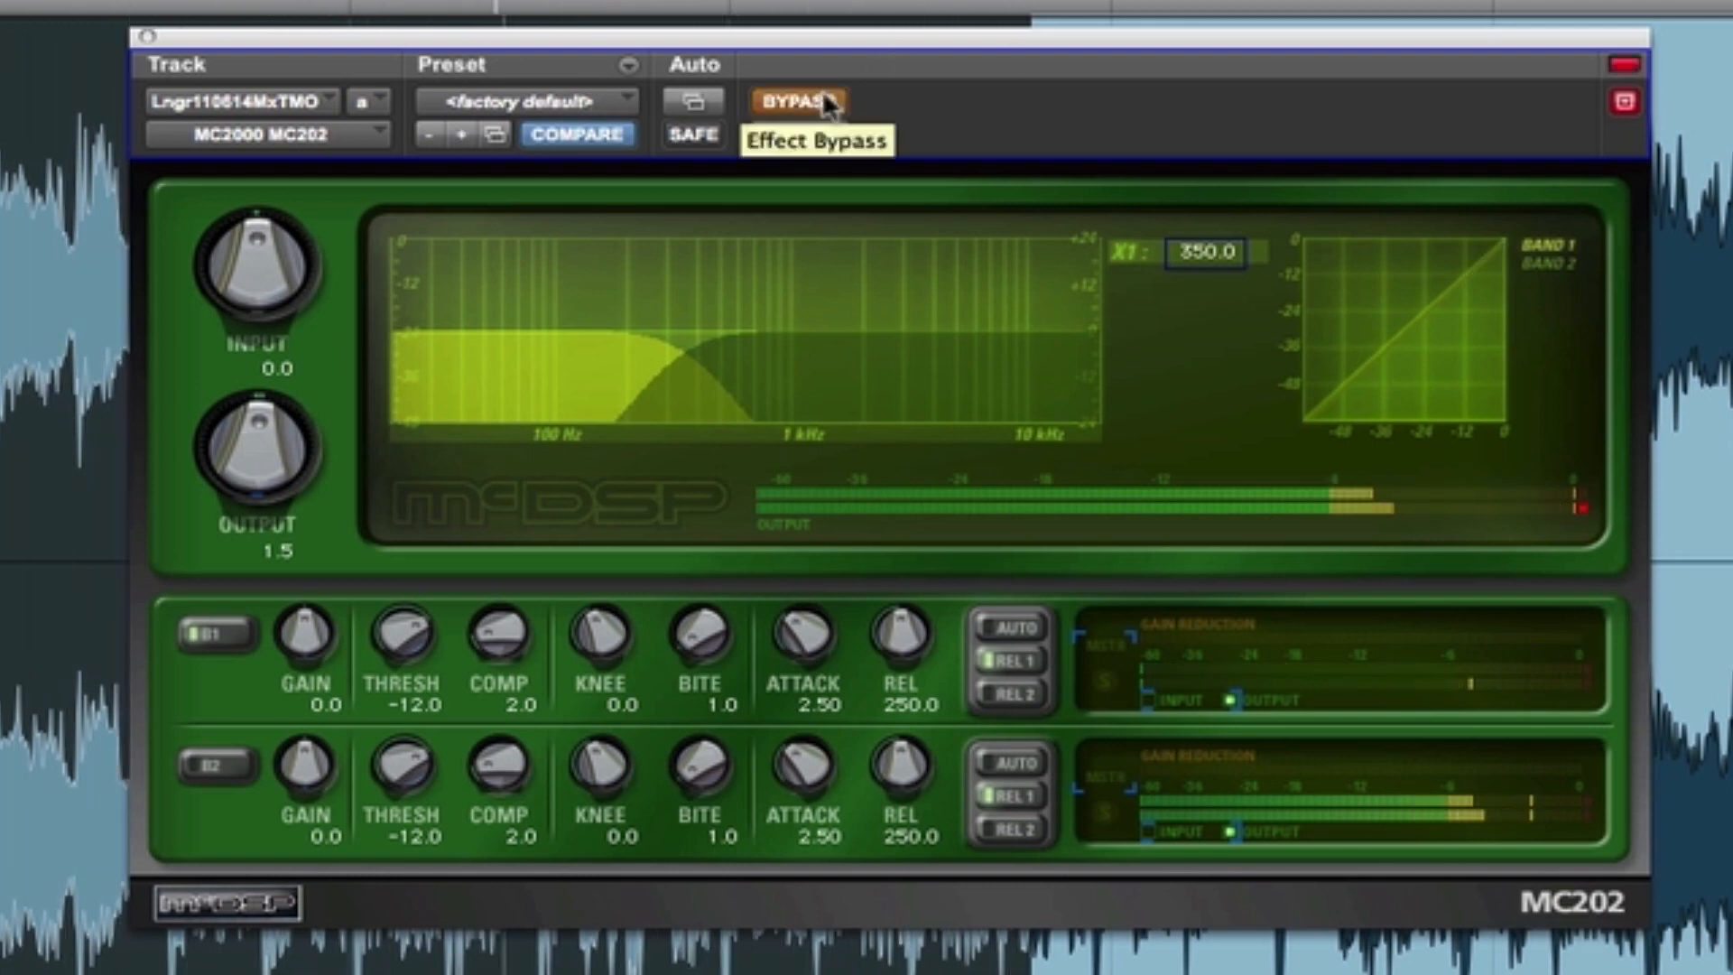
pyautogui.click(827, 101)
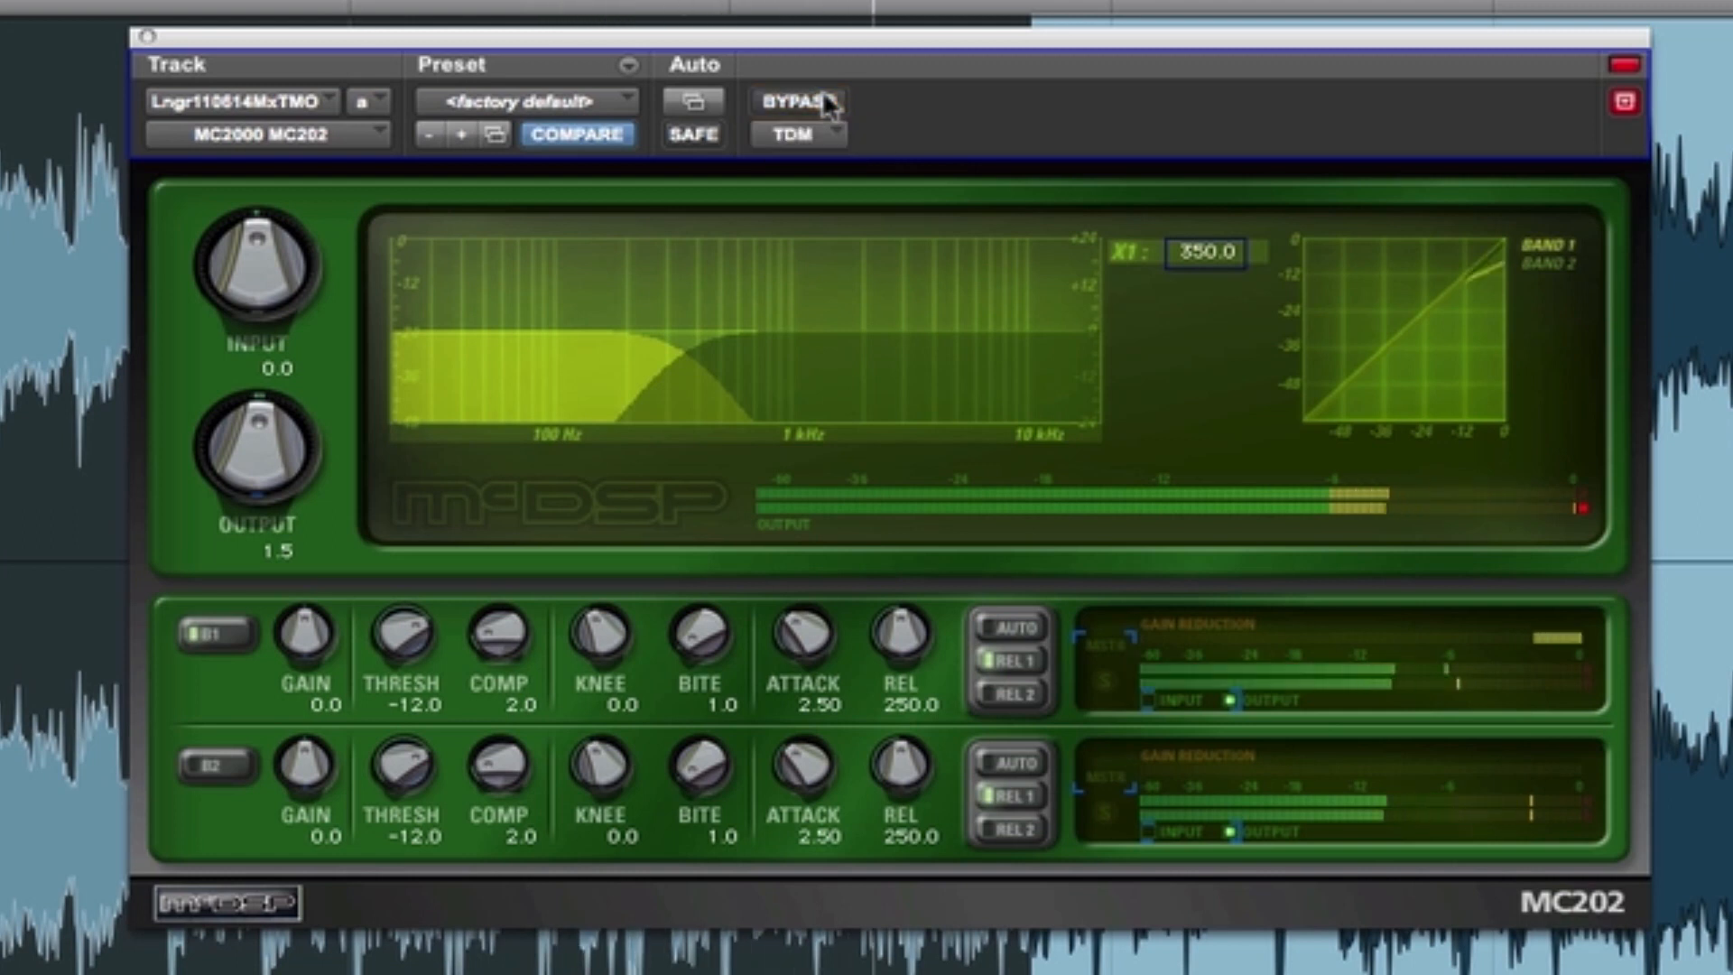
pyautogui.click(827, 101)
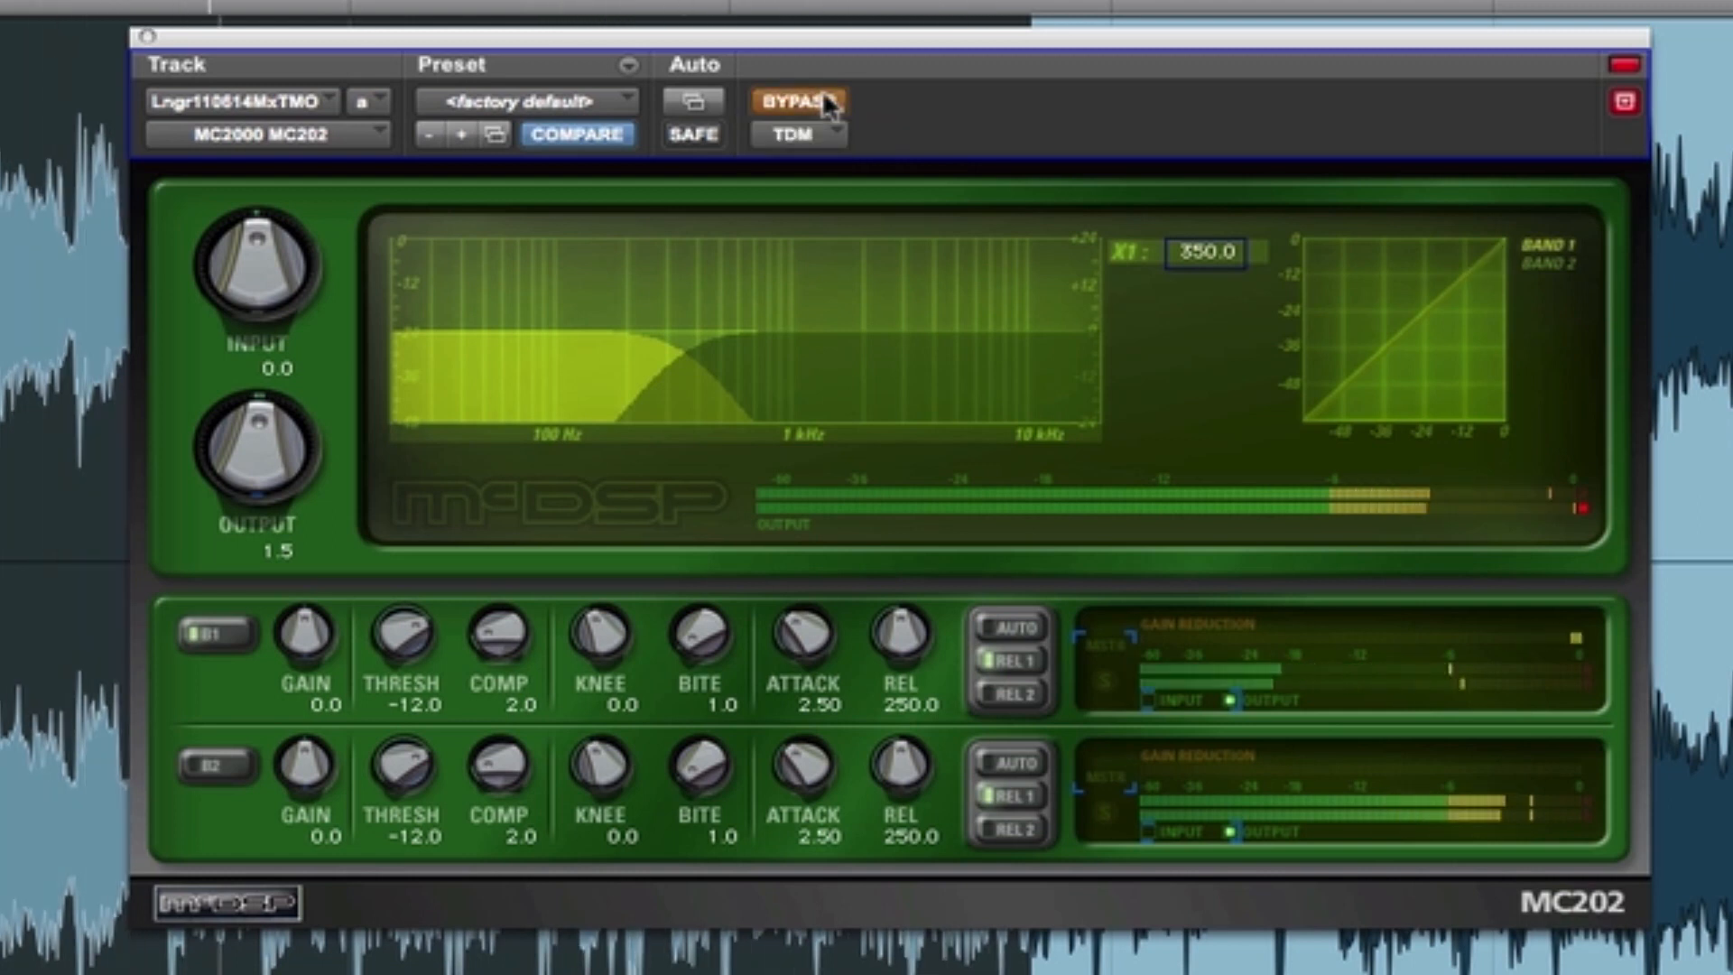
pyautogui.click(824, 98)
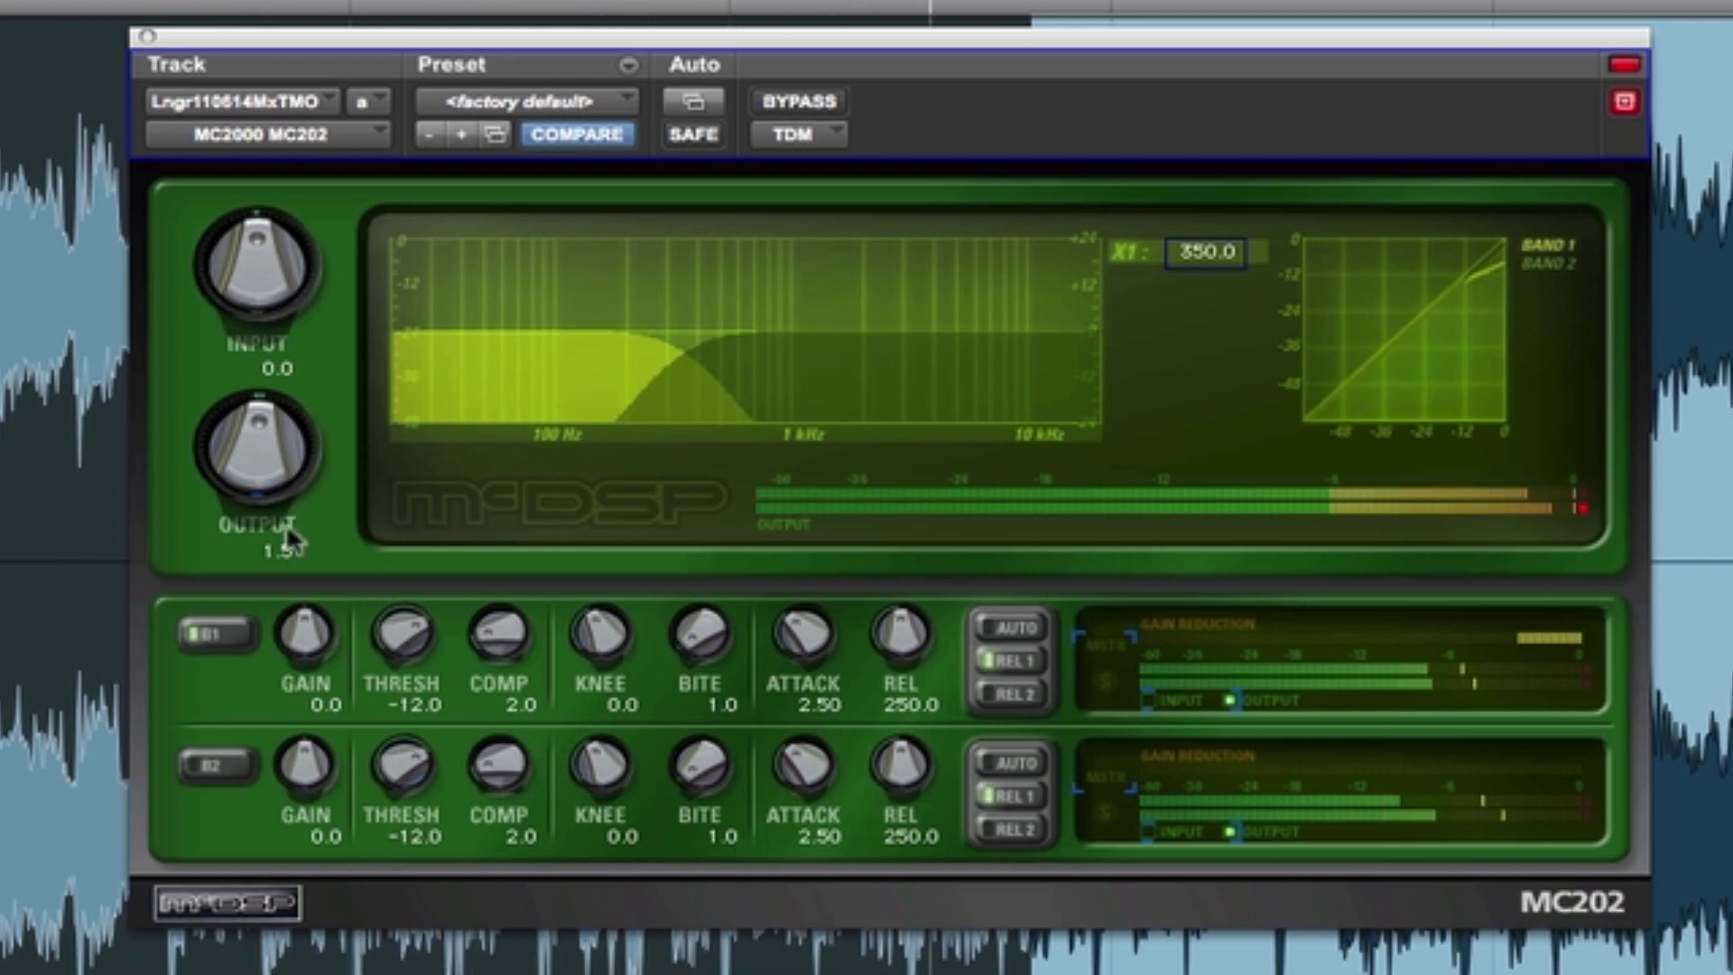
# - Set the band 1 threshold to -5.9 and reset the output gain to 0.0
pyautogui.moveTo(402, 643); pyautogui.dragTo(408, 733)
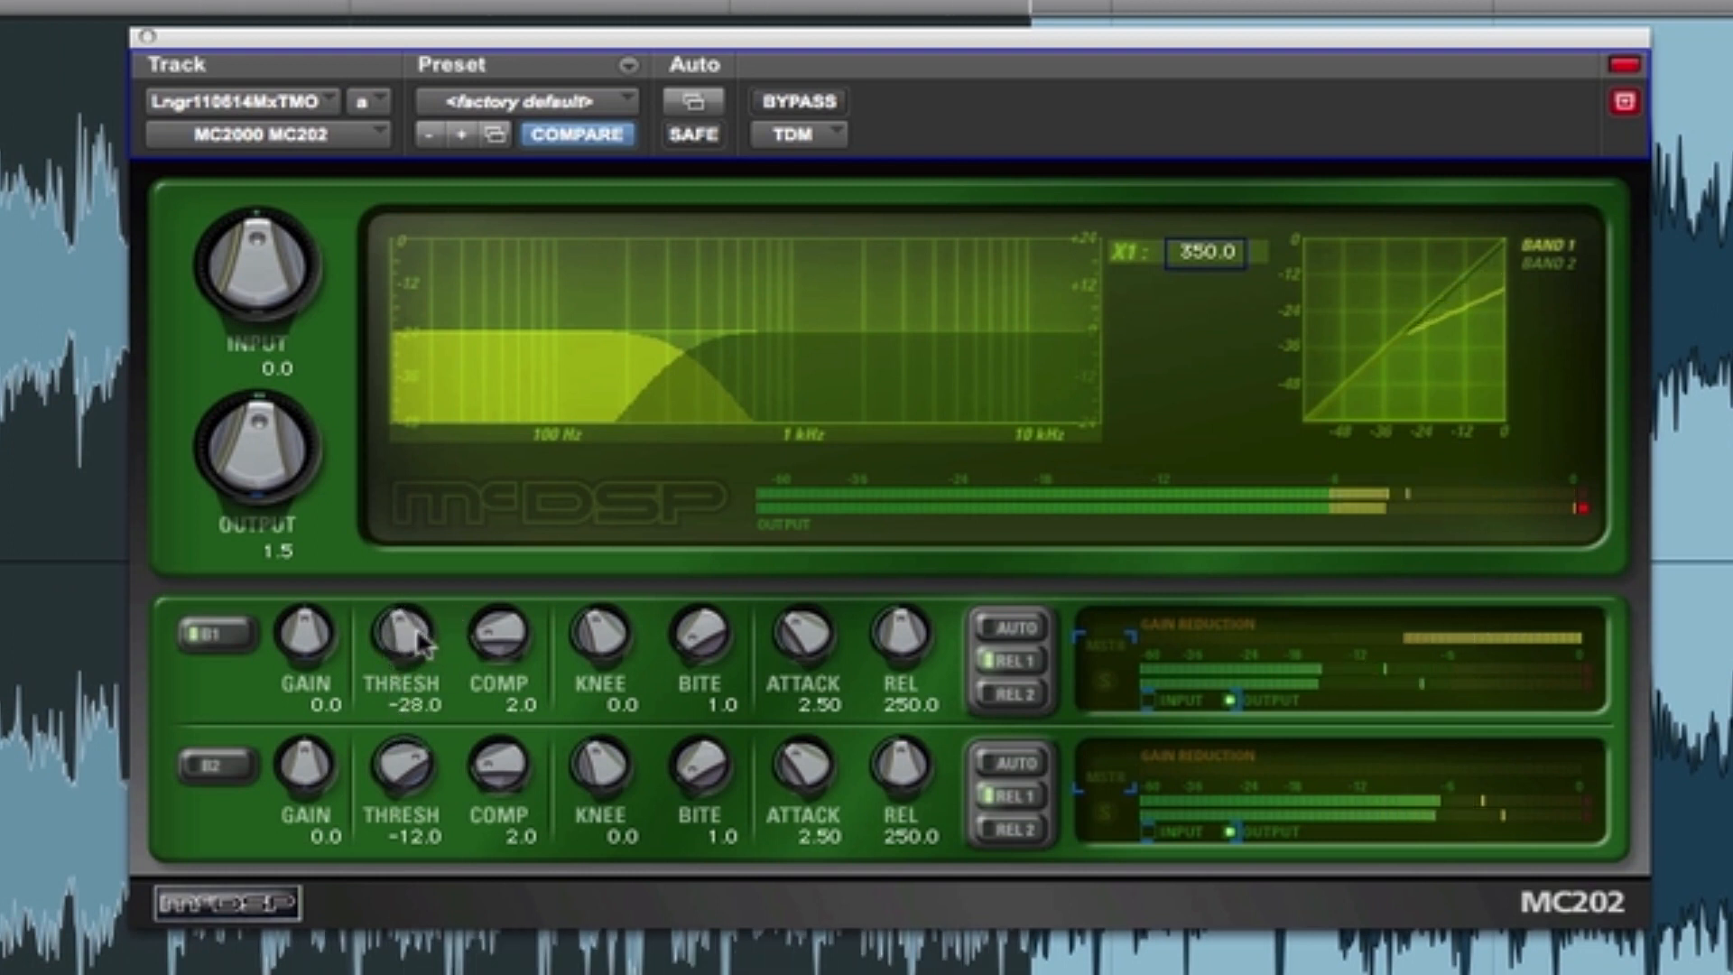
pyautogui.moveTo(422, 642); pyautogui.dragTo(424, 491)
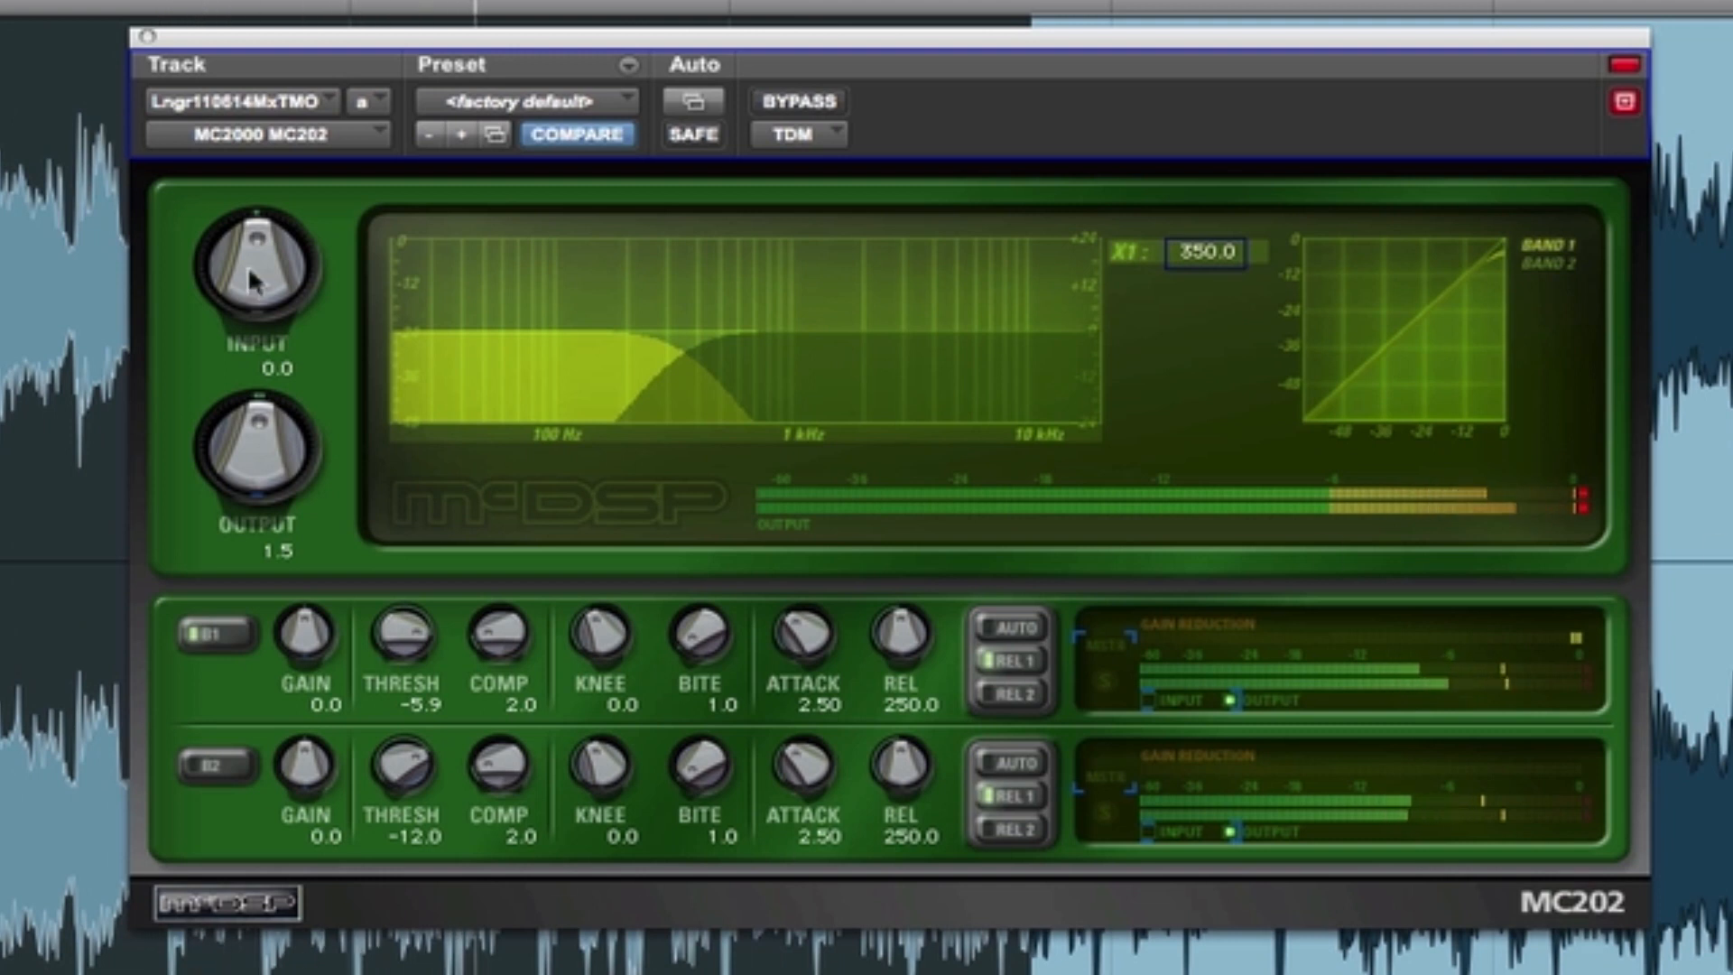
pyautogui.keyDown('alt'); pyautogui.click(271, 483); pyautogui.keyUp('alt')
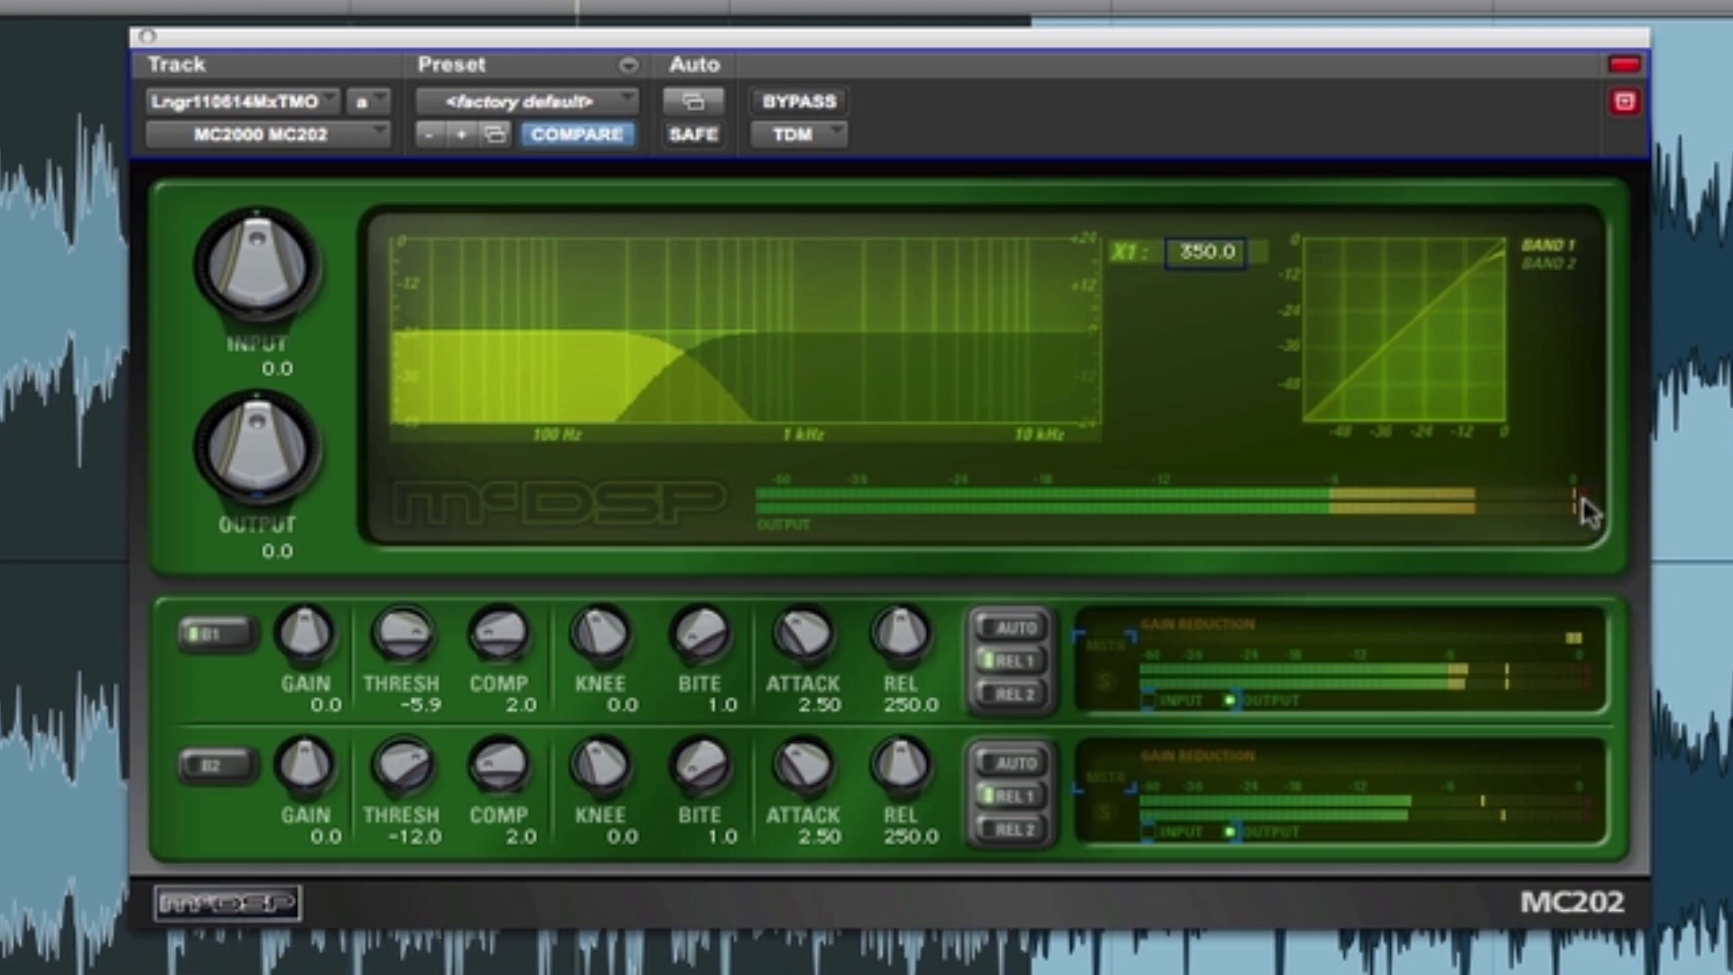
# - Toggle the effect bypass repeatedly during playback to judge the lighter band 1 compression
pyautogui.click(808, 102)
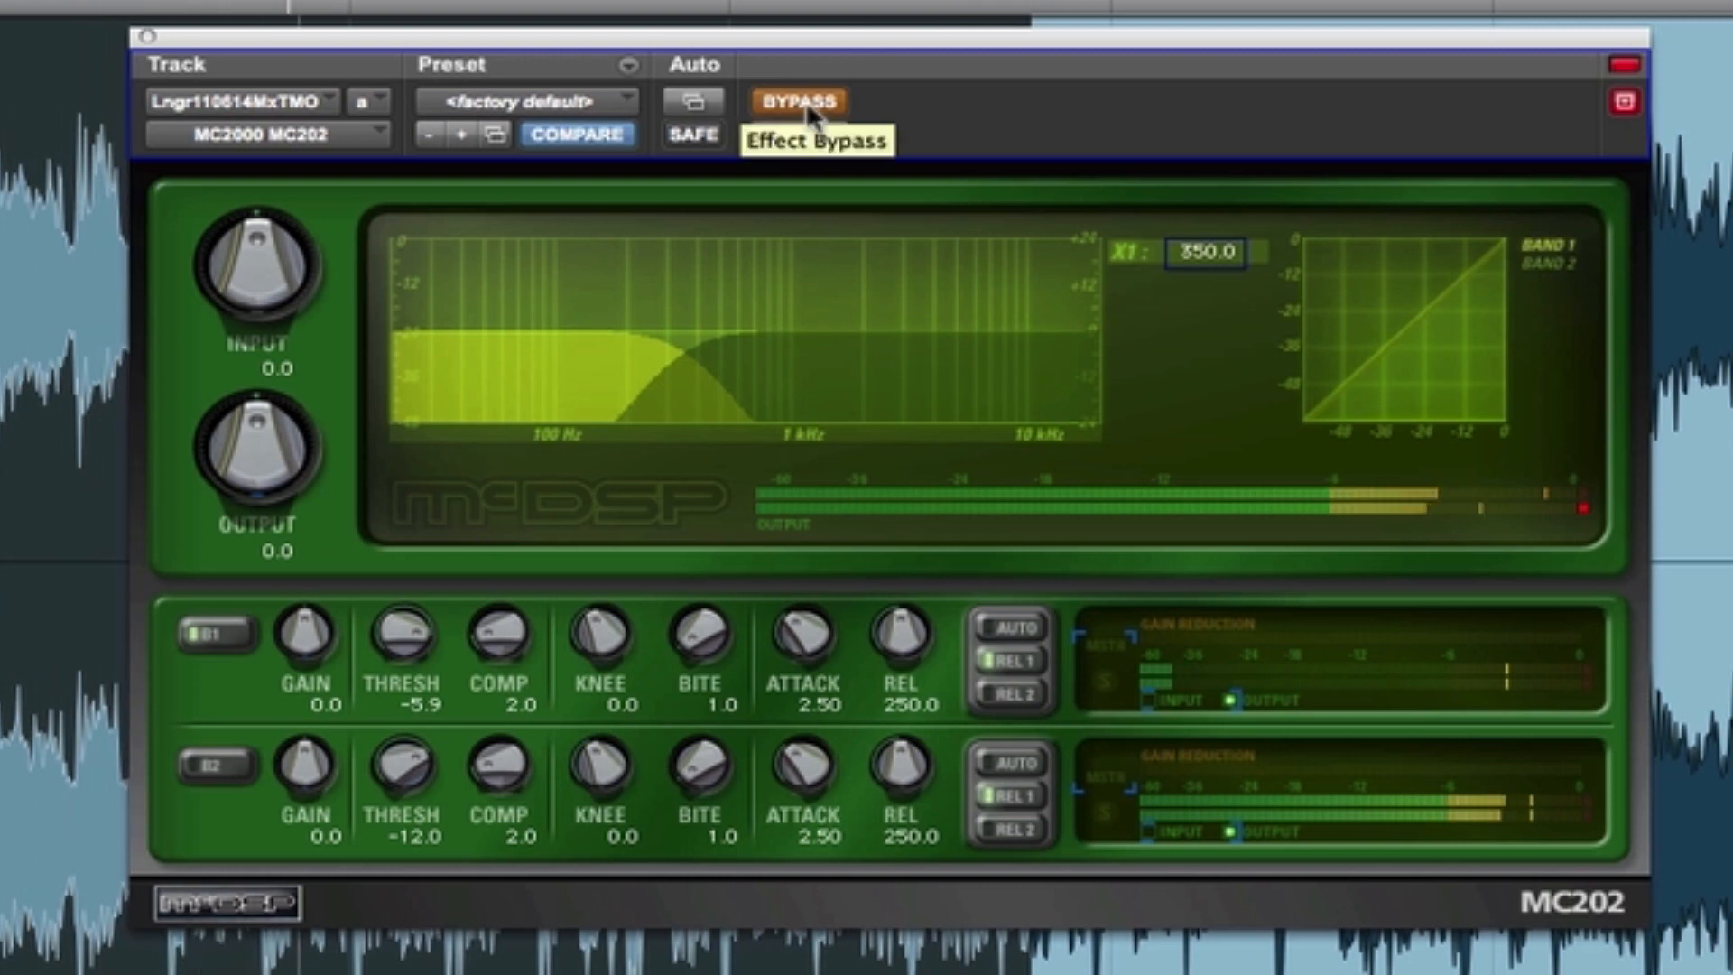
pyautogui.click(805, 100)
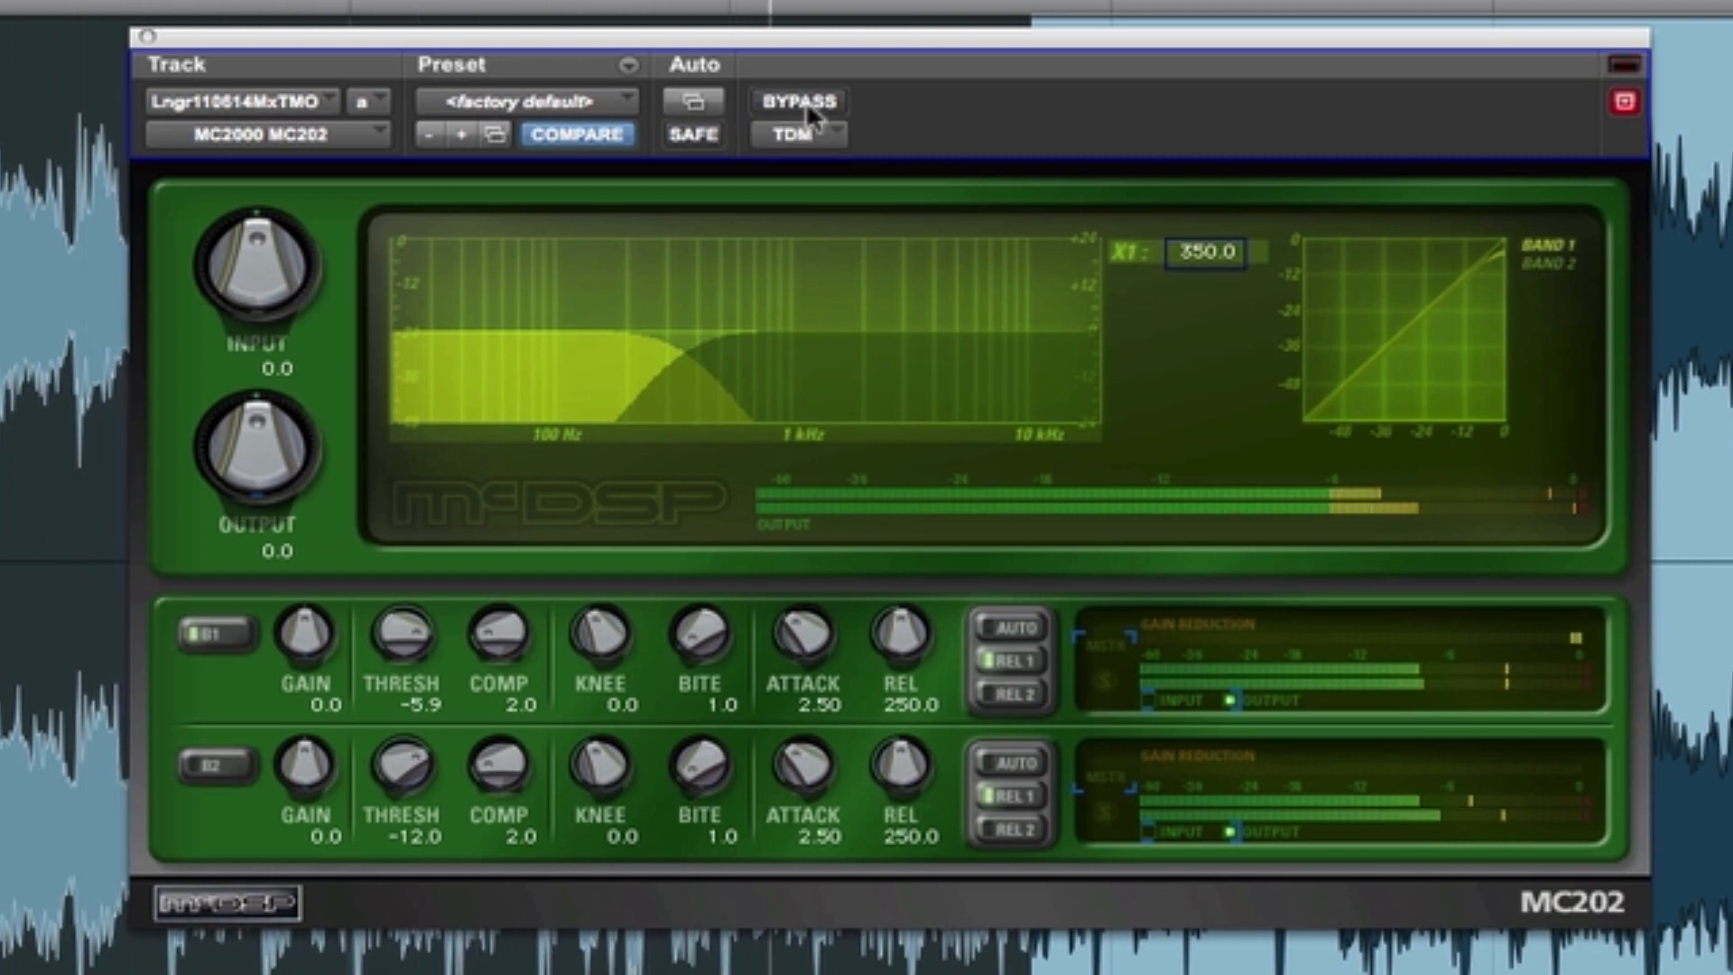
pyautogui.click(807, 105)
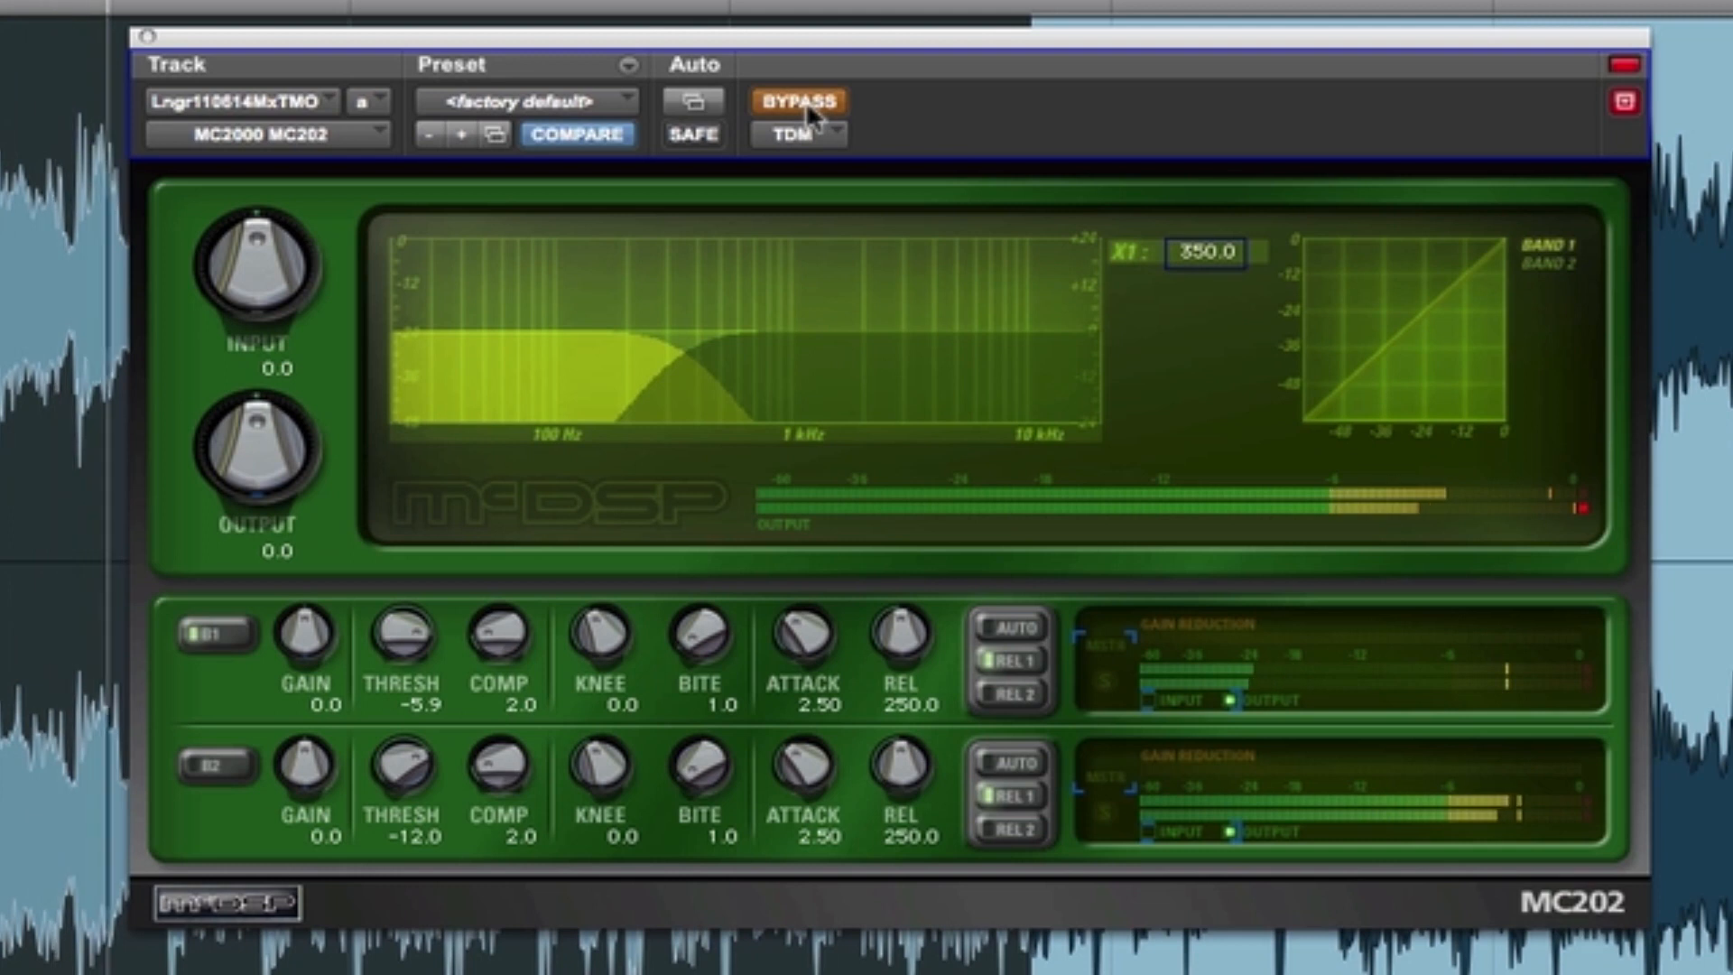
pyautogui.click(805, 101)
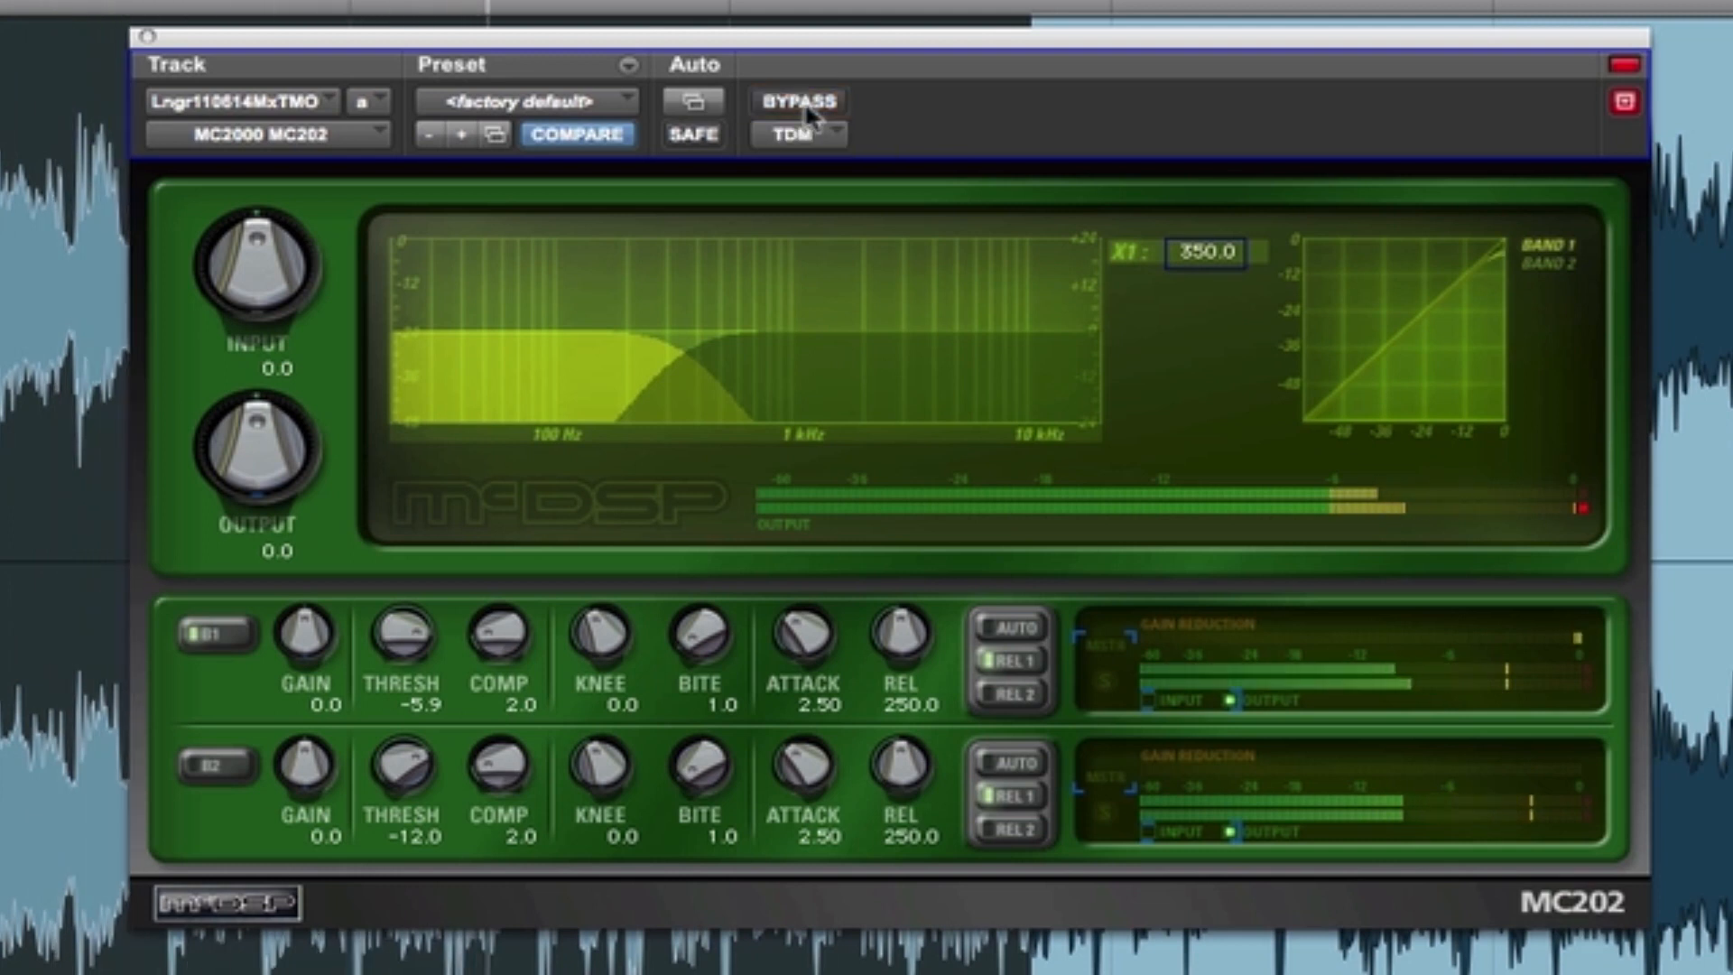
pyautogui.click(808, 105)
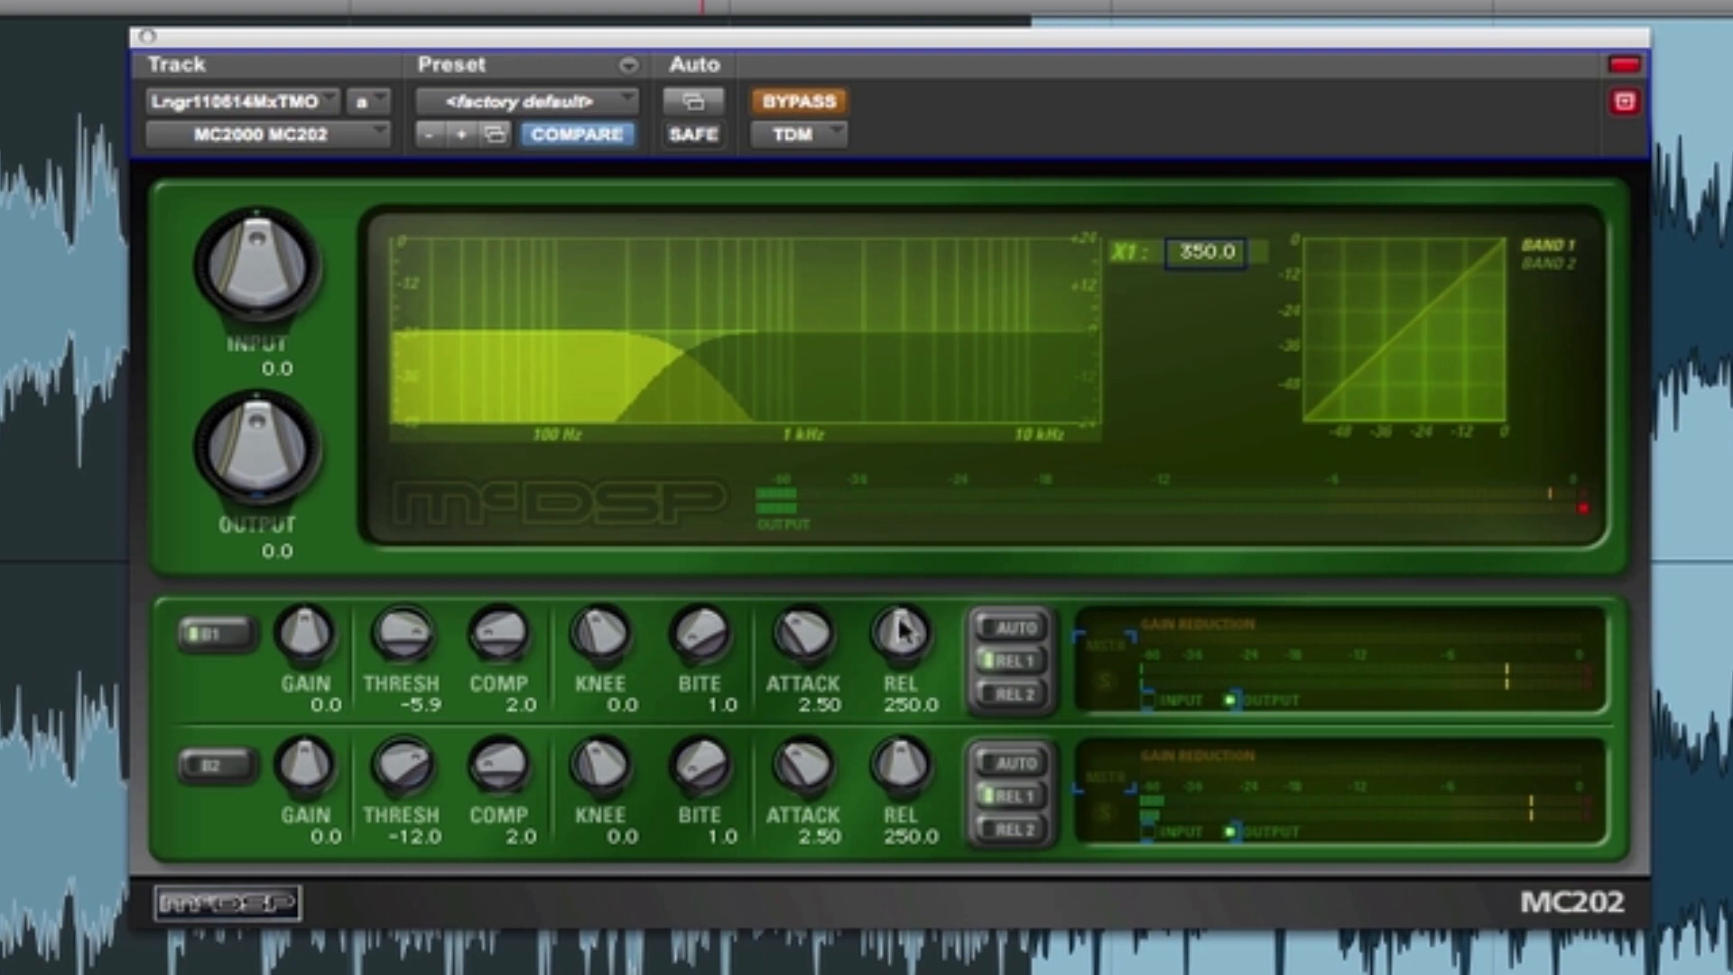
# - Set the band 1 release to 25.0, compare it with the bypassed sound, and stop playback with the compressor active
pyautogui.moveTo(902, 629); pyautogui.dragTo(902, 704)
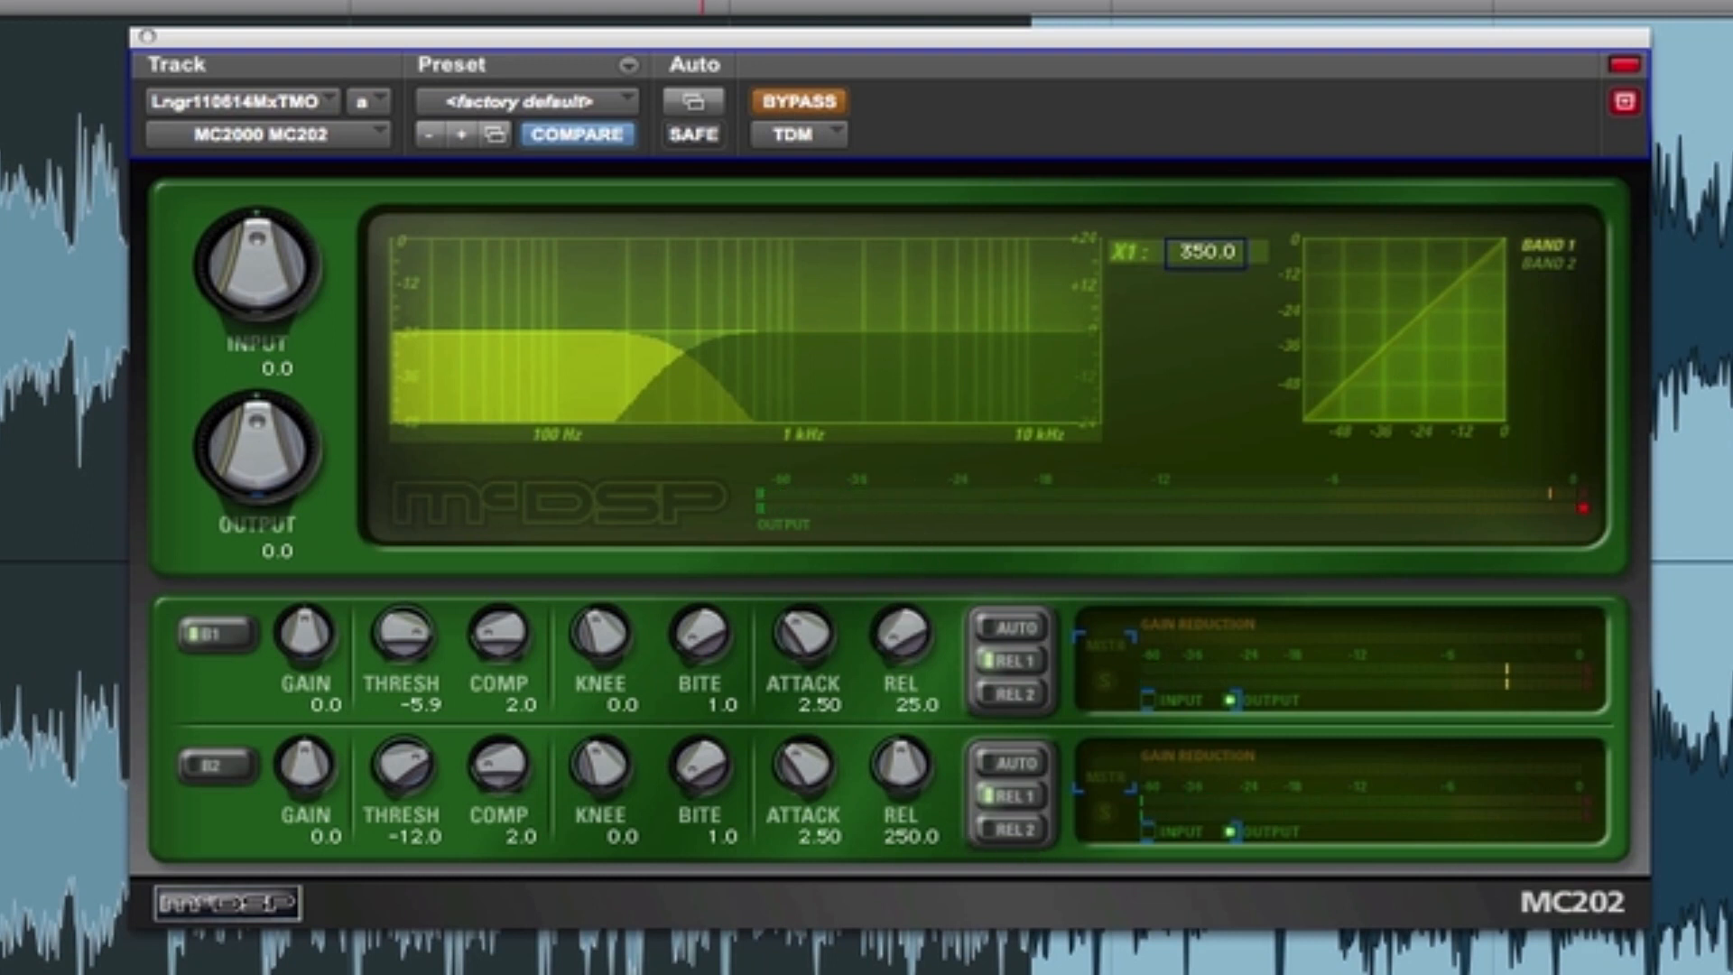
pyautogui.click(787, 104)
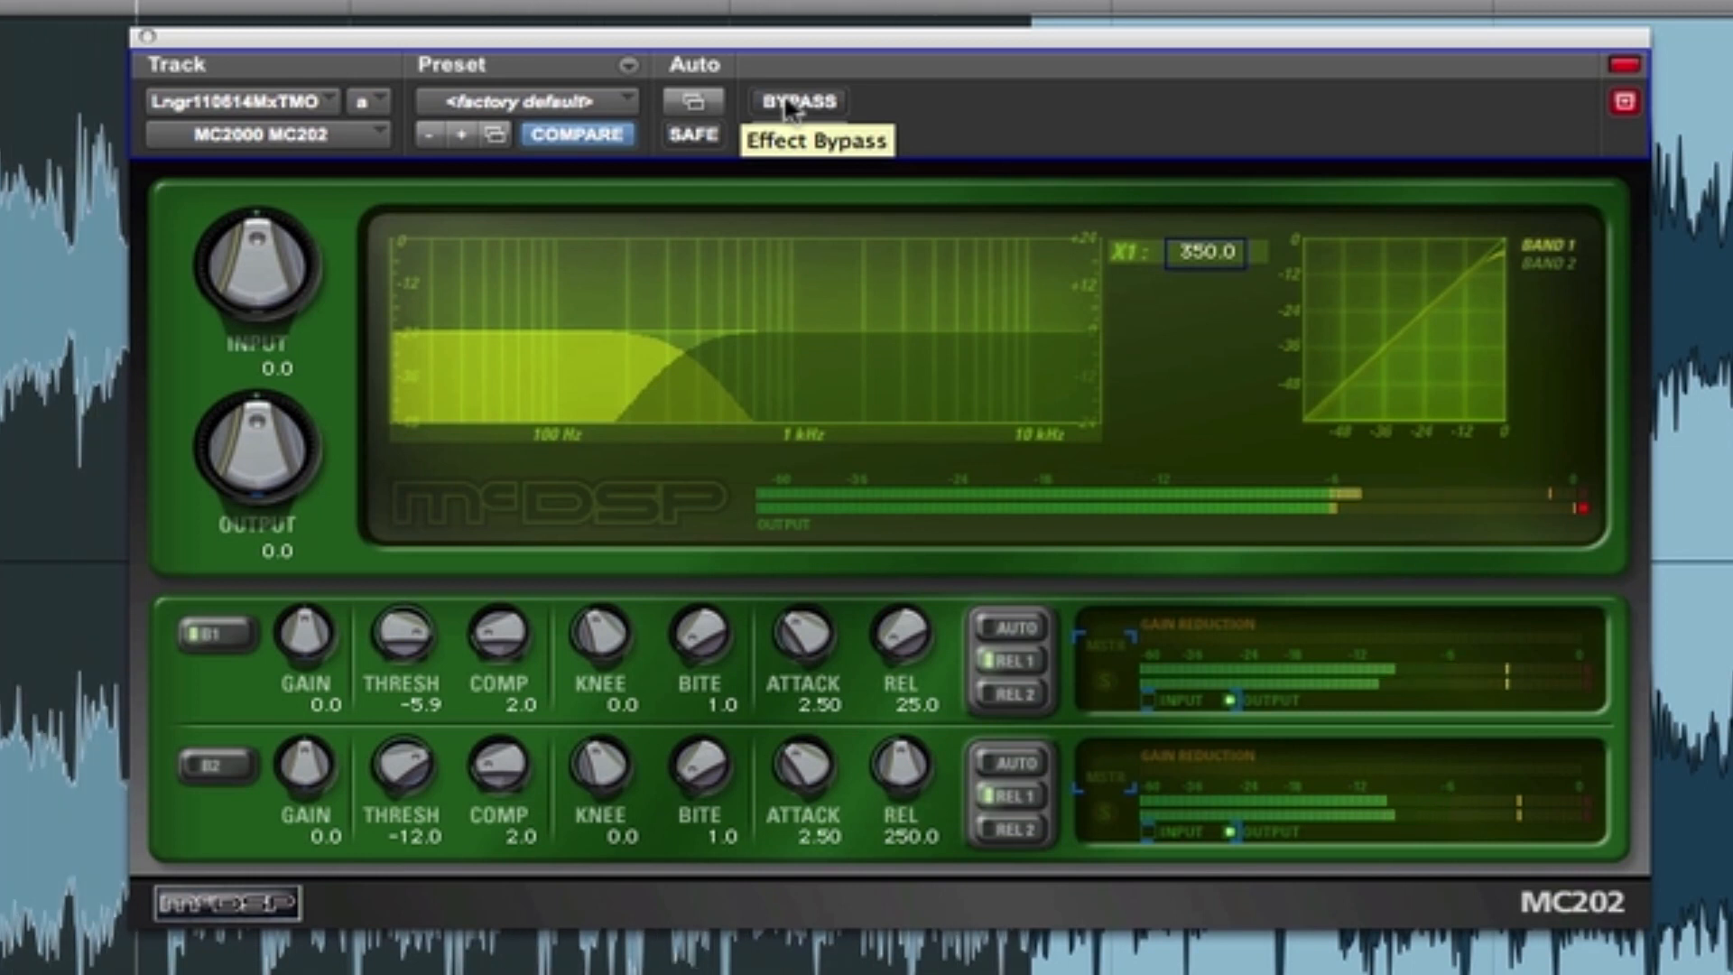
pyautogui.click(787, 105)
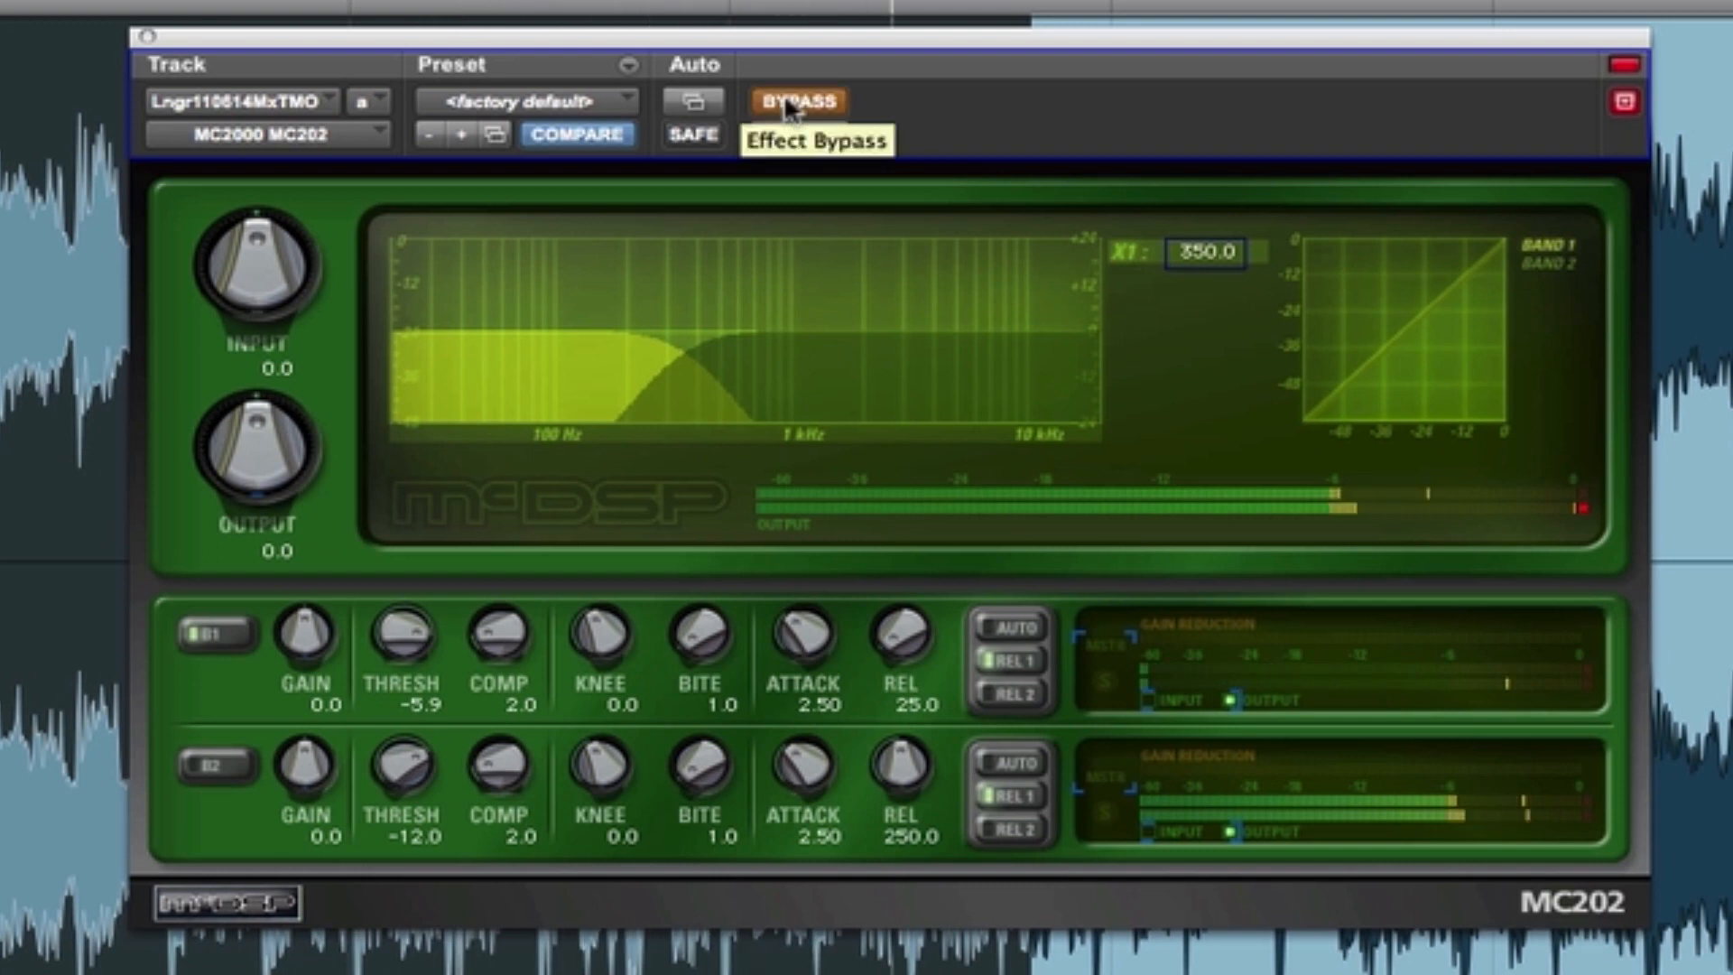
pyautogui.click(787, 105)
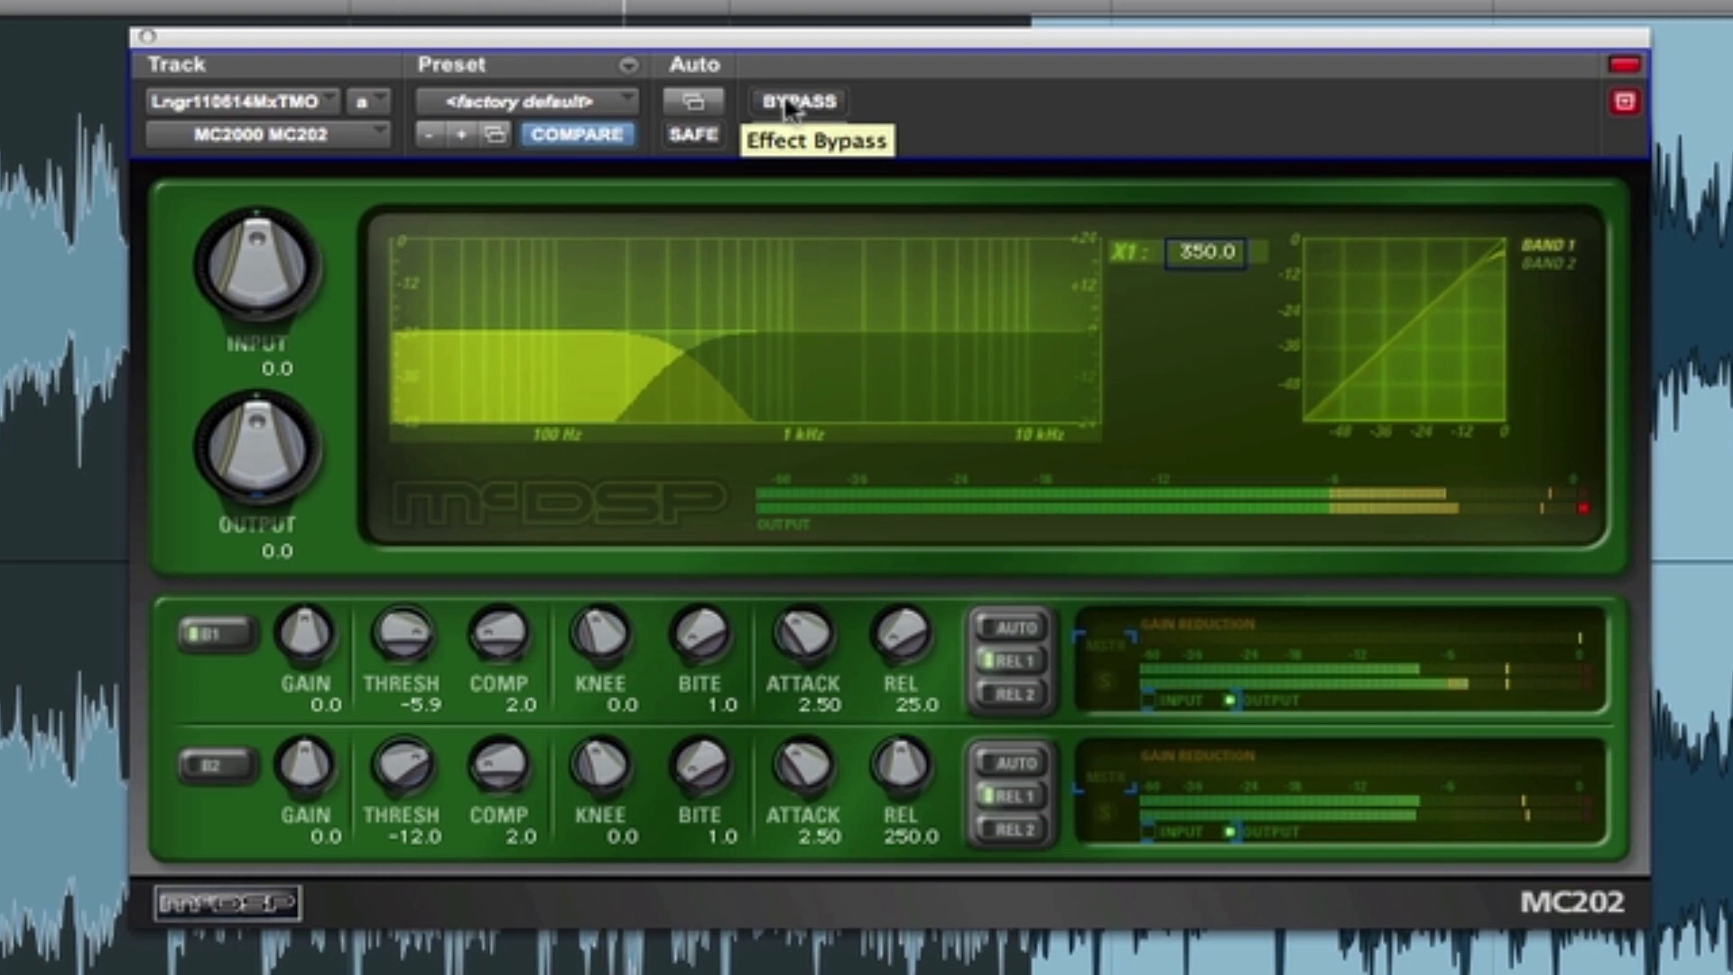
pyautogui.press('space')
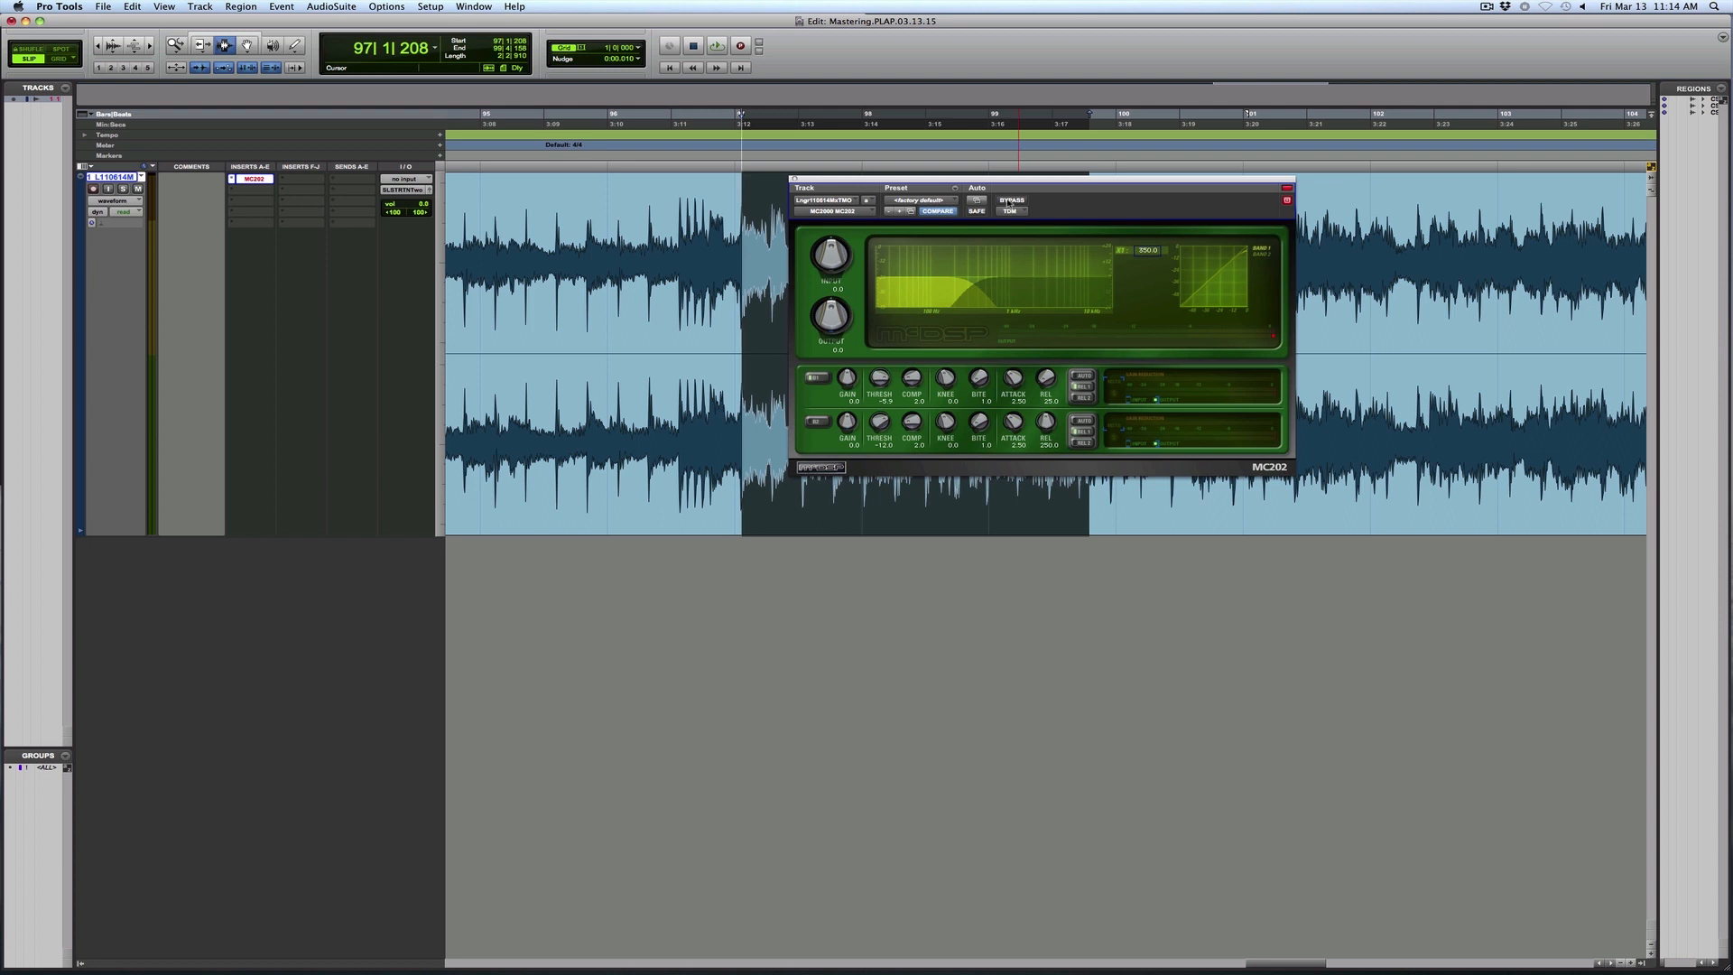
# - Play the selection again, comparing the faster-release compression with bypass, and stop playback
pyautogui.press('space')
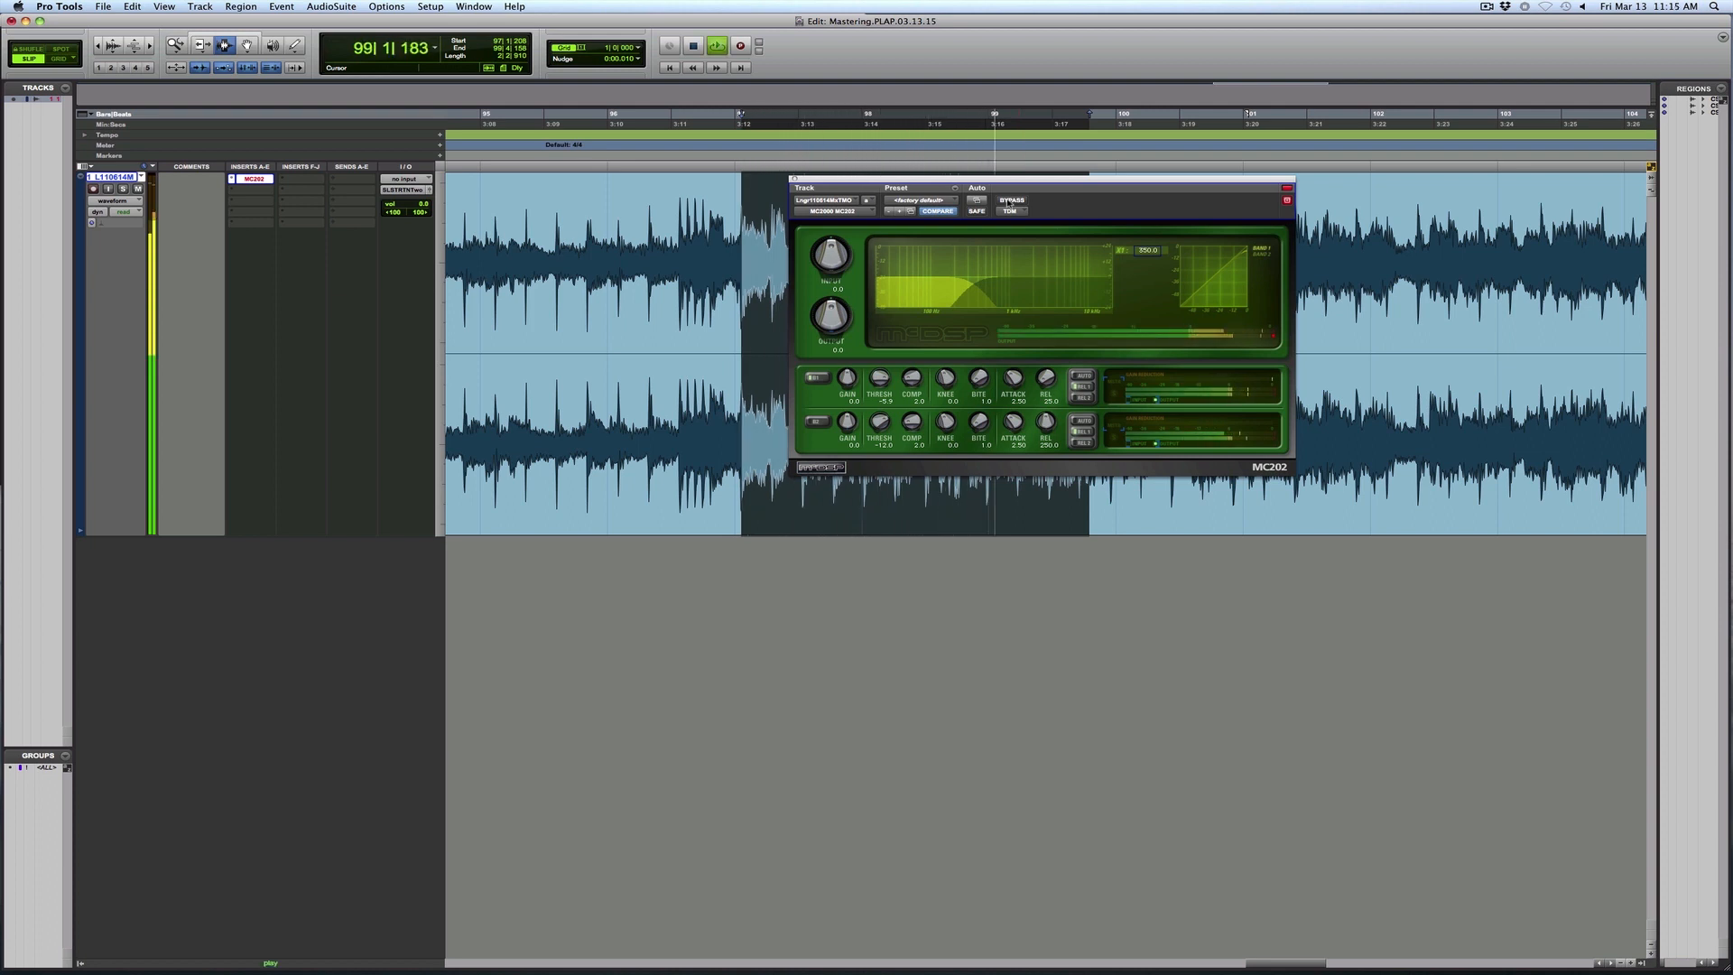
pyautogui.click(1008, 202)
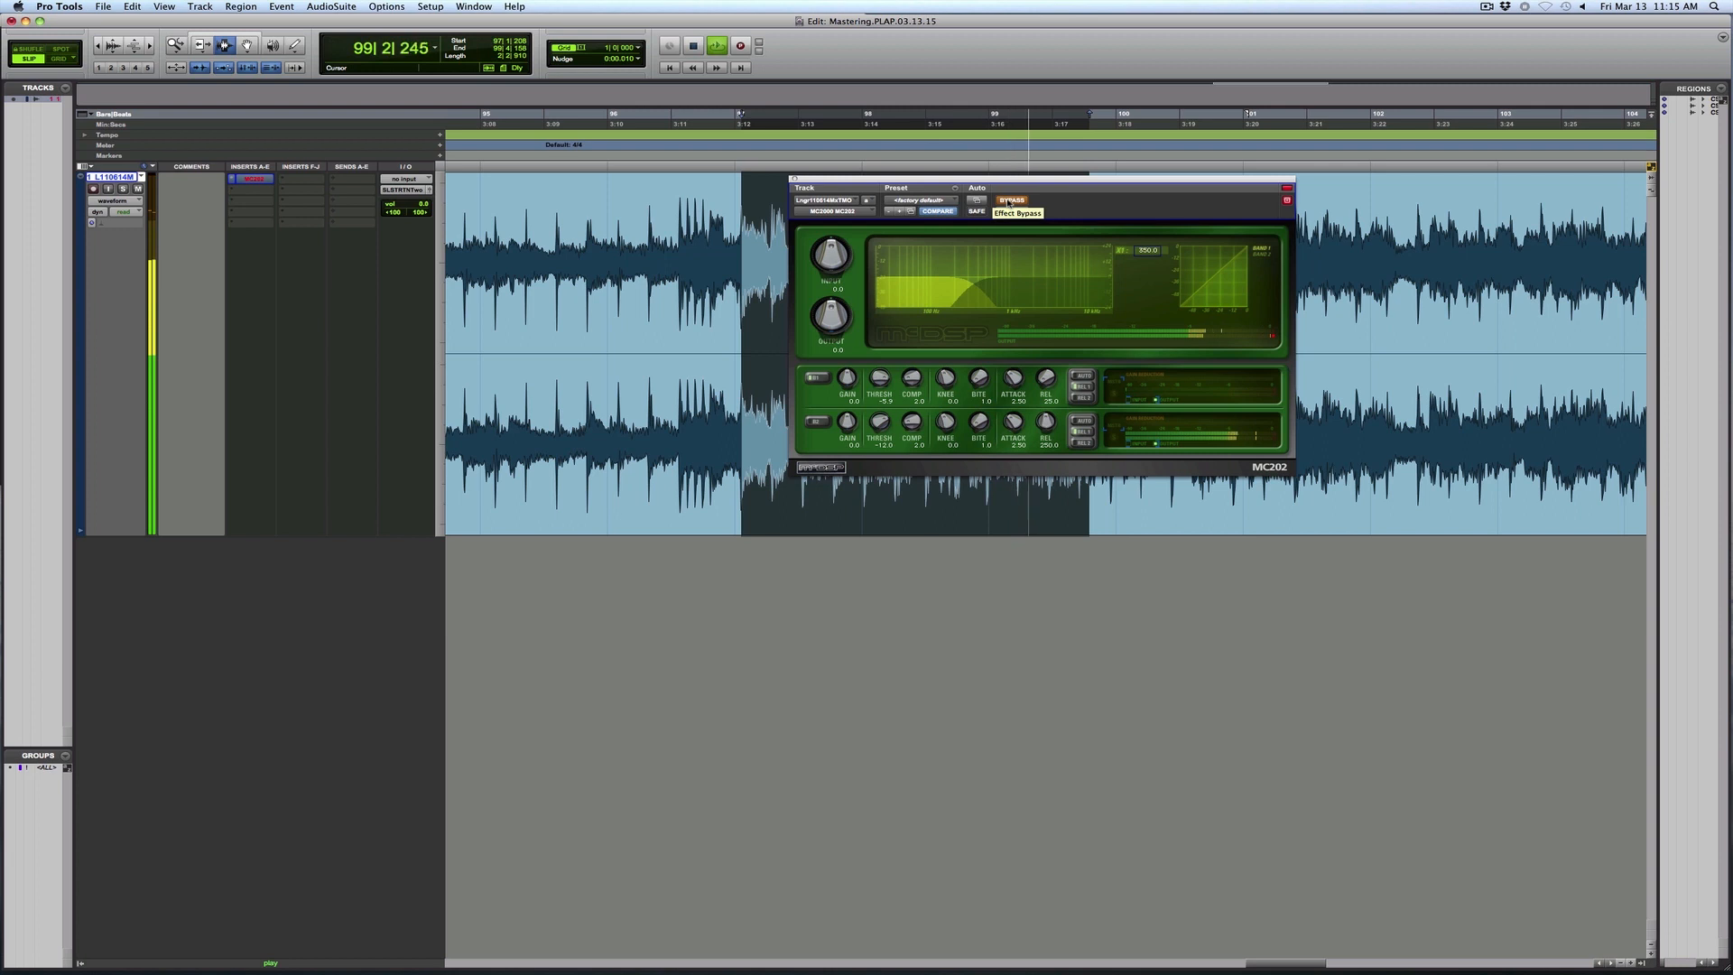
pyautogui.click(1008, 202)
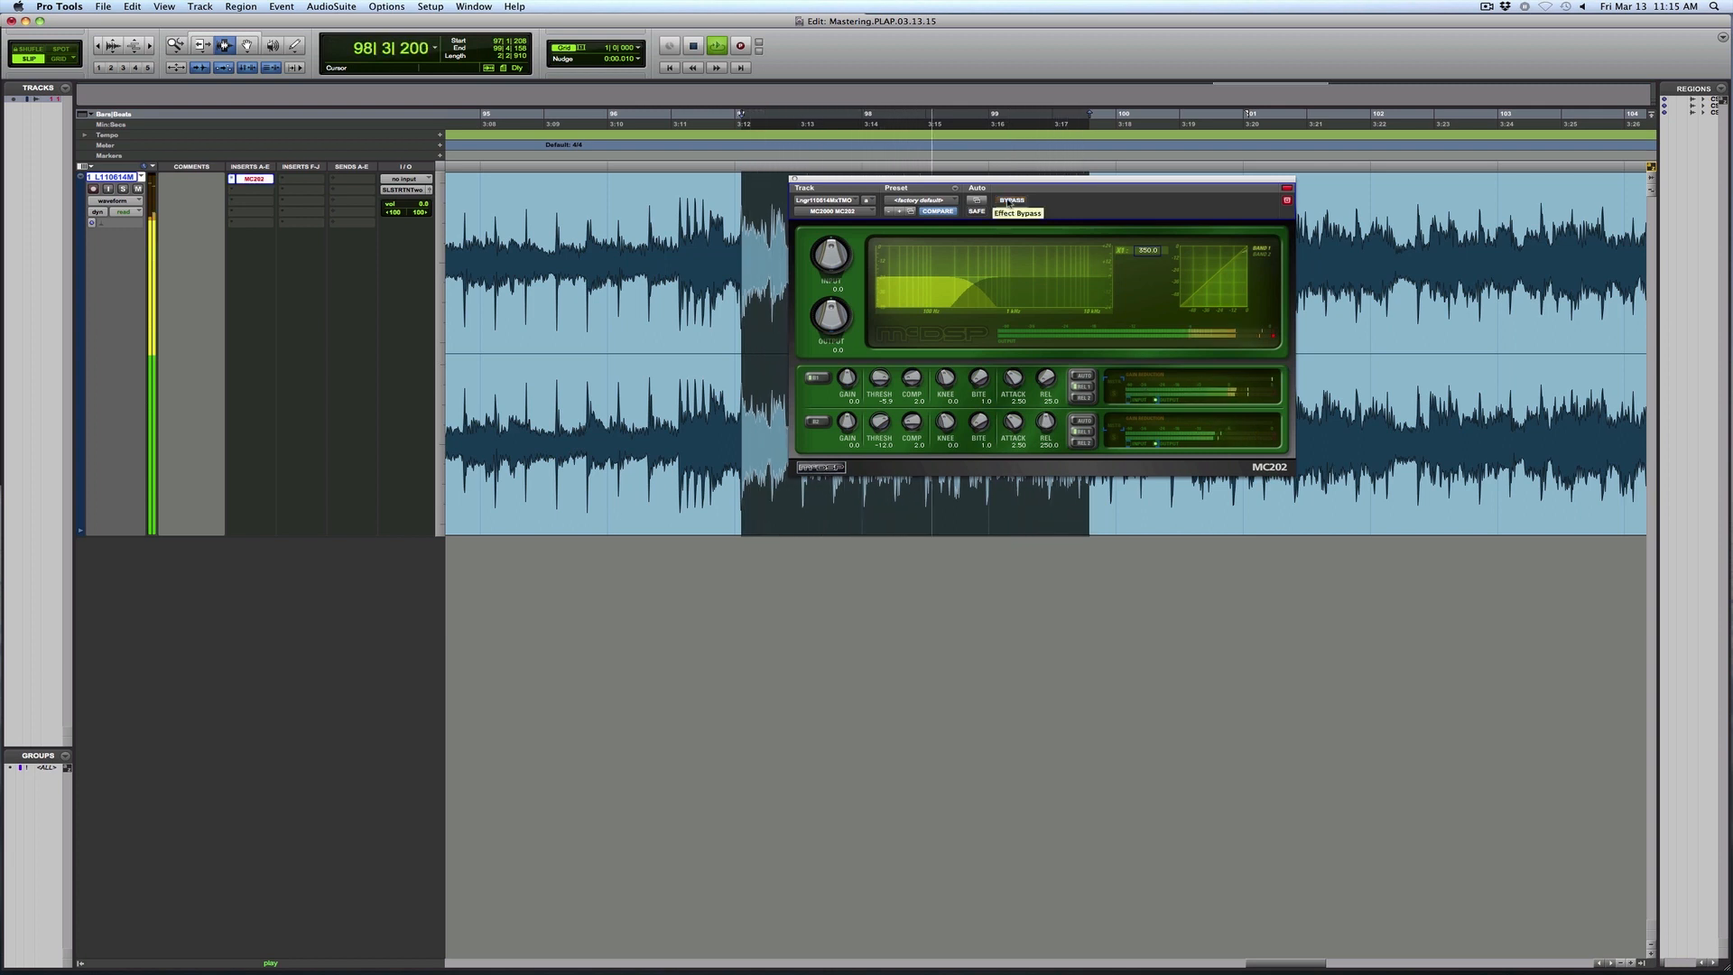
pyautogui.press('space')
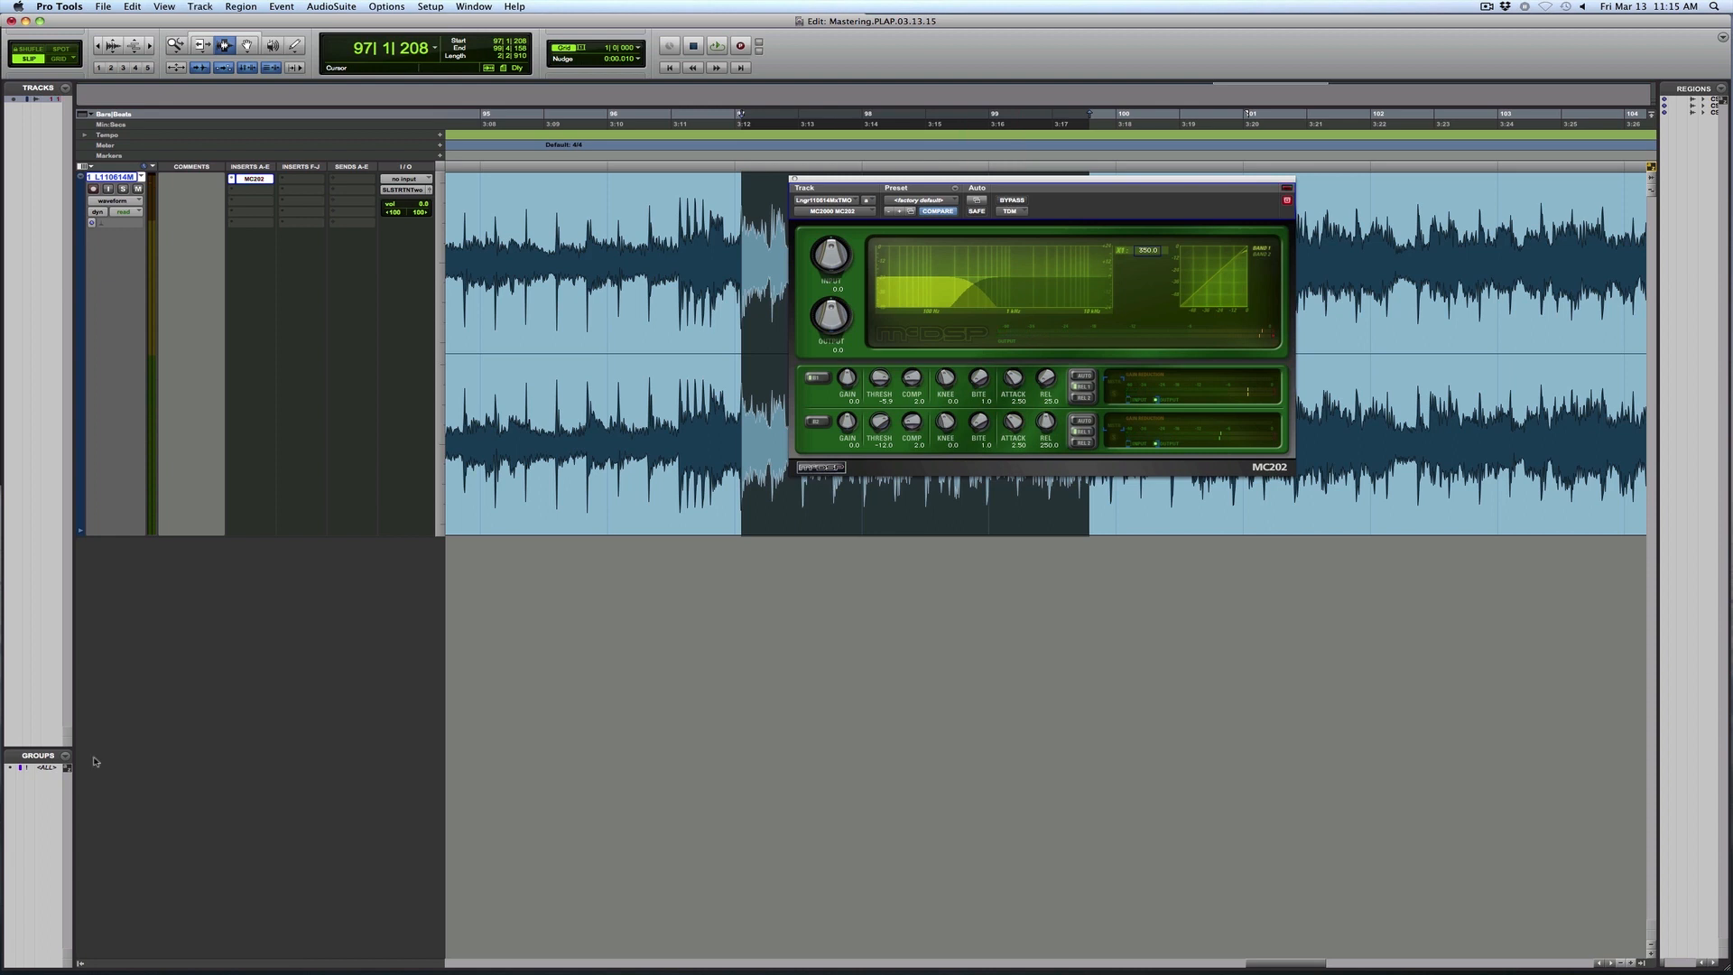
# - Insert the FilterBank E2 stereo EQ in the insert slot after the MC202
pyautogui.click(234, 190)
pyautogui.moveTo(298, 209)
pyautogui.moveTo(415, 209)
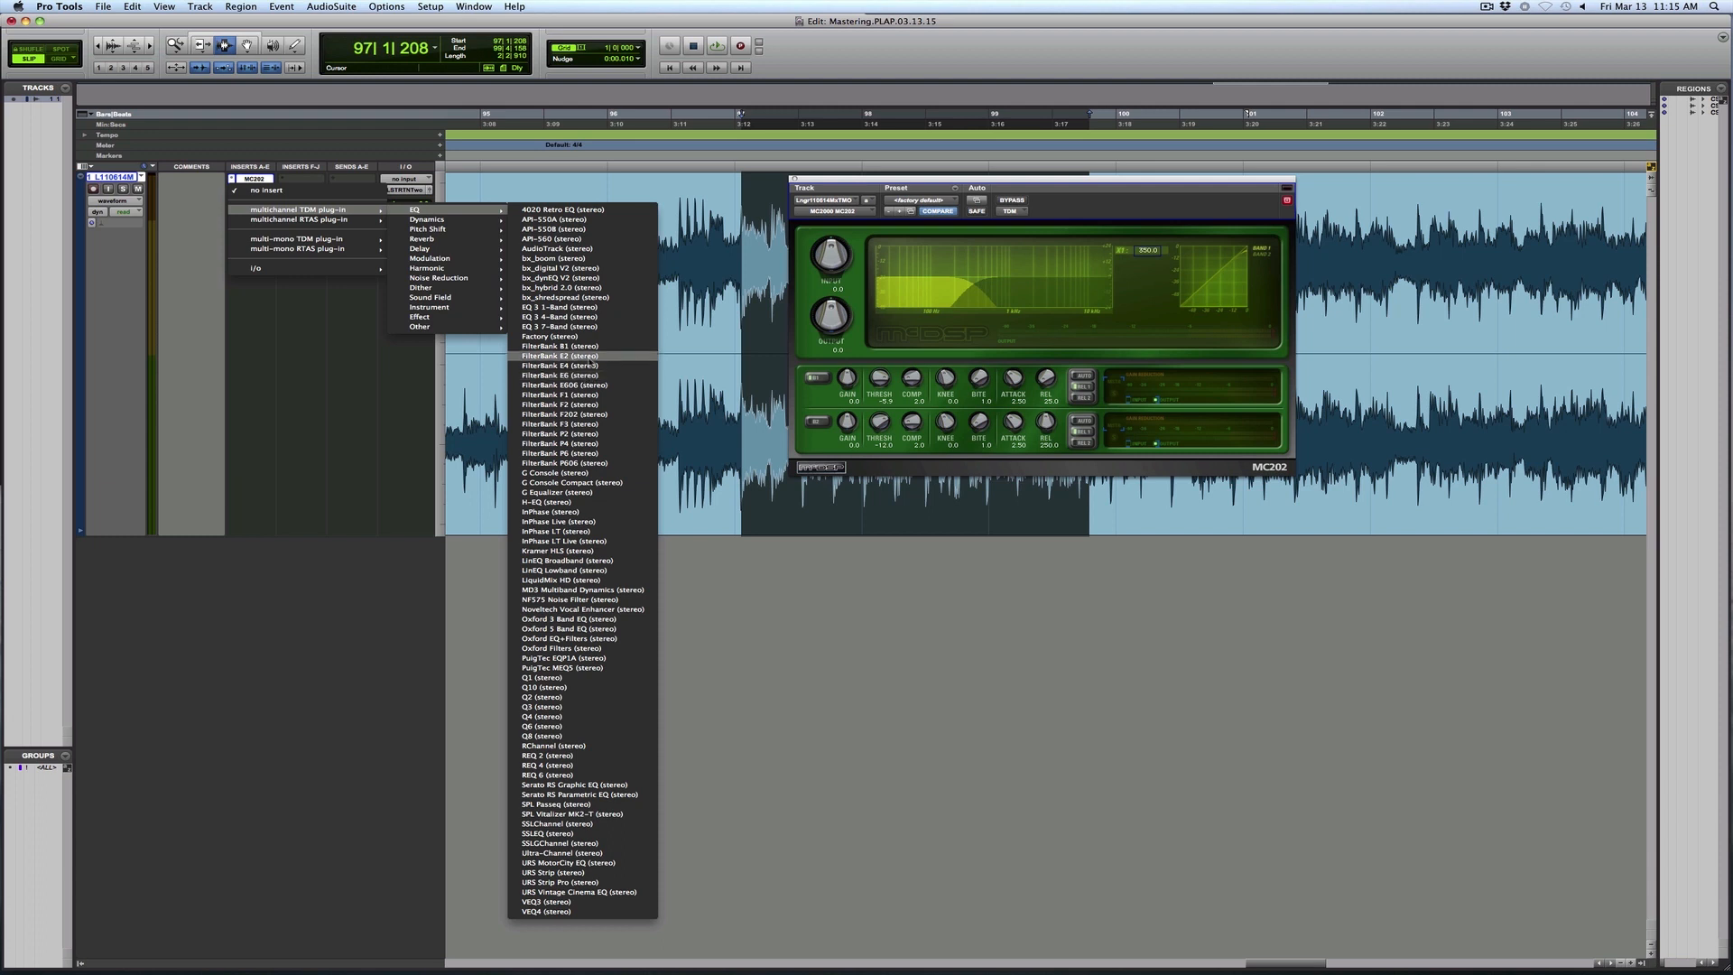
pyautogui.click(589, 358)
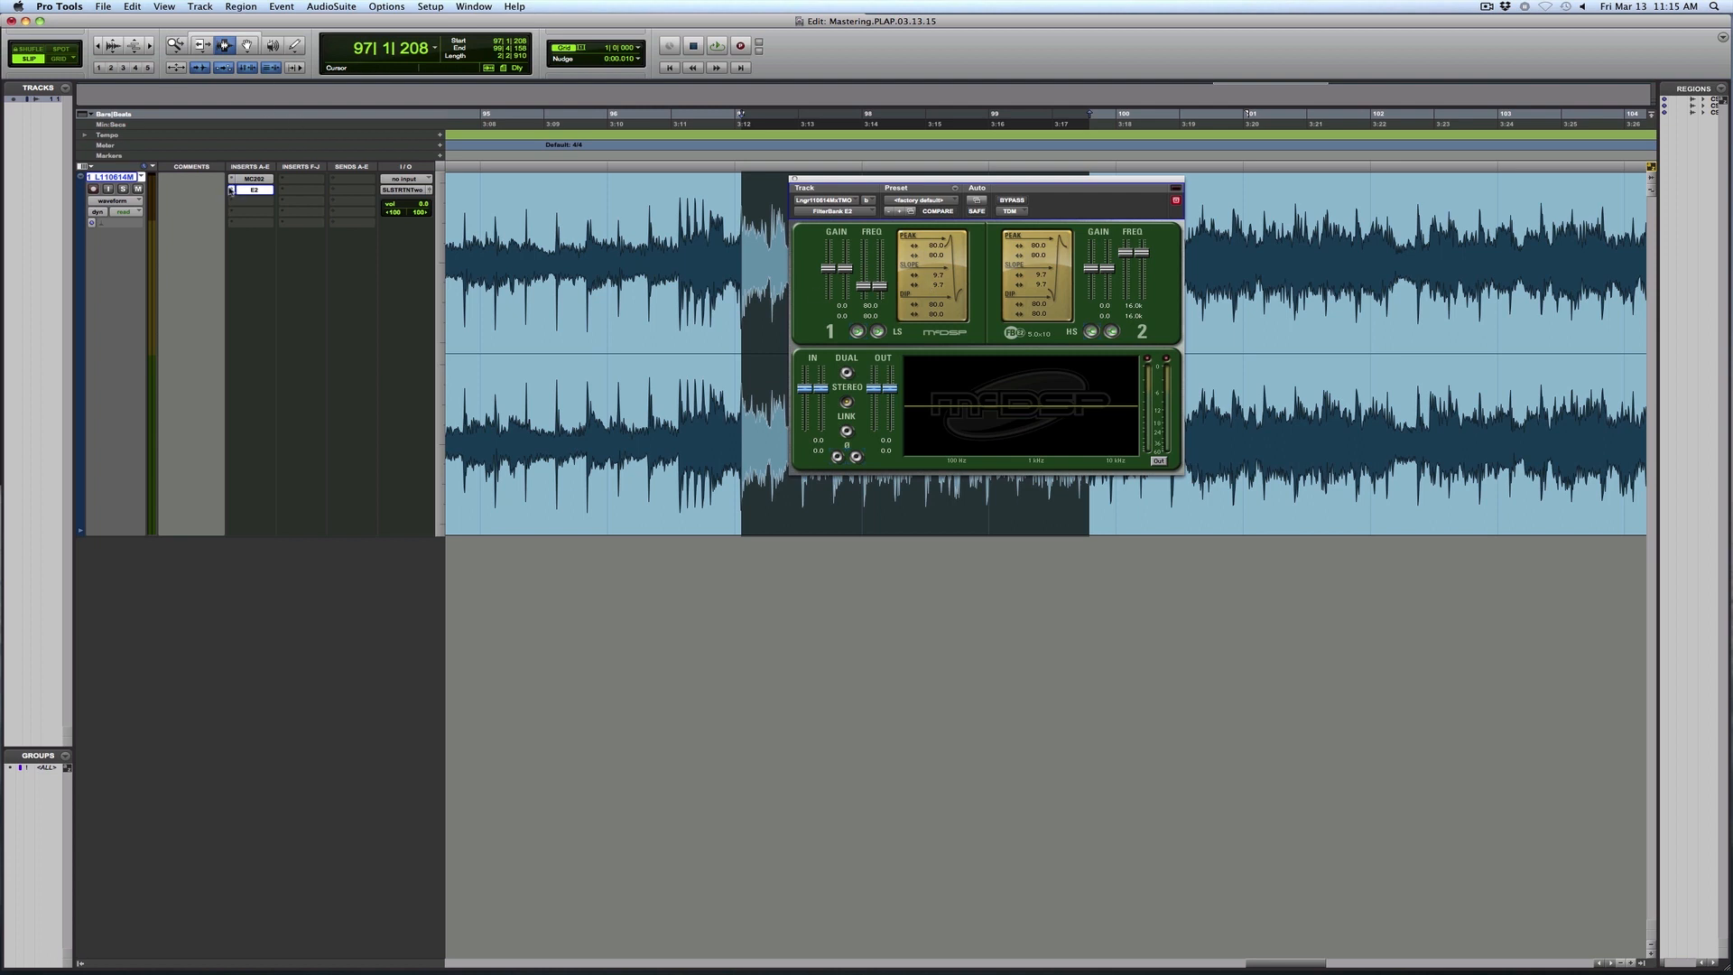
# - Replace the FilterBank E2 with the stereo FilterBank E4 and set its band 1 high-pass filter frequency to 30.4
pyautogui.click(232, 190)
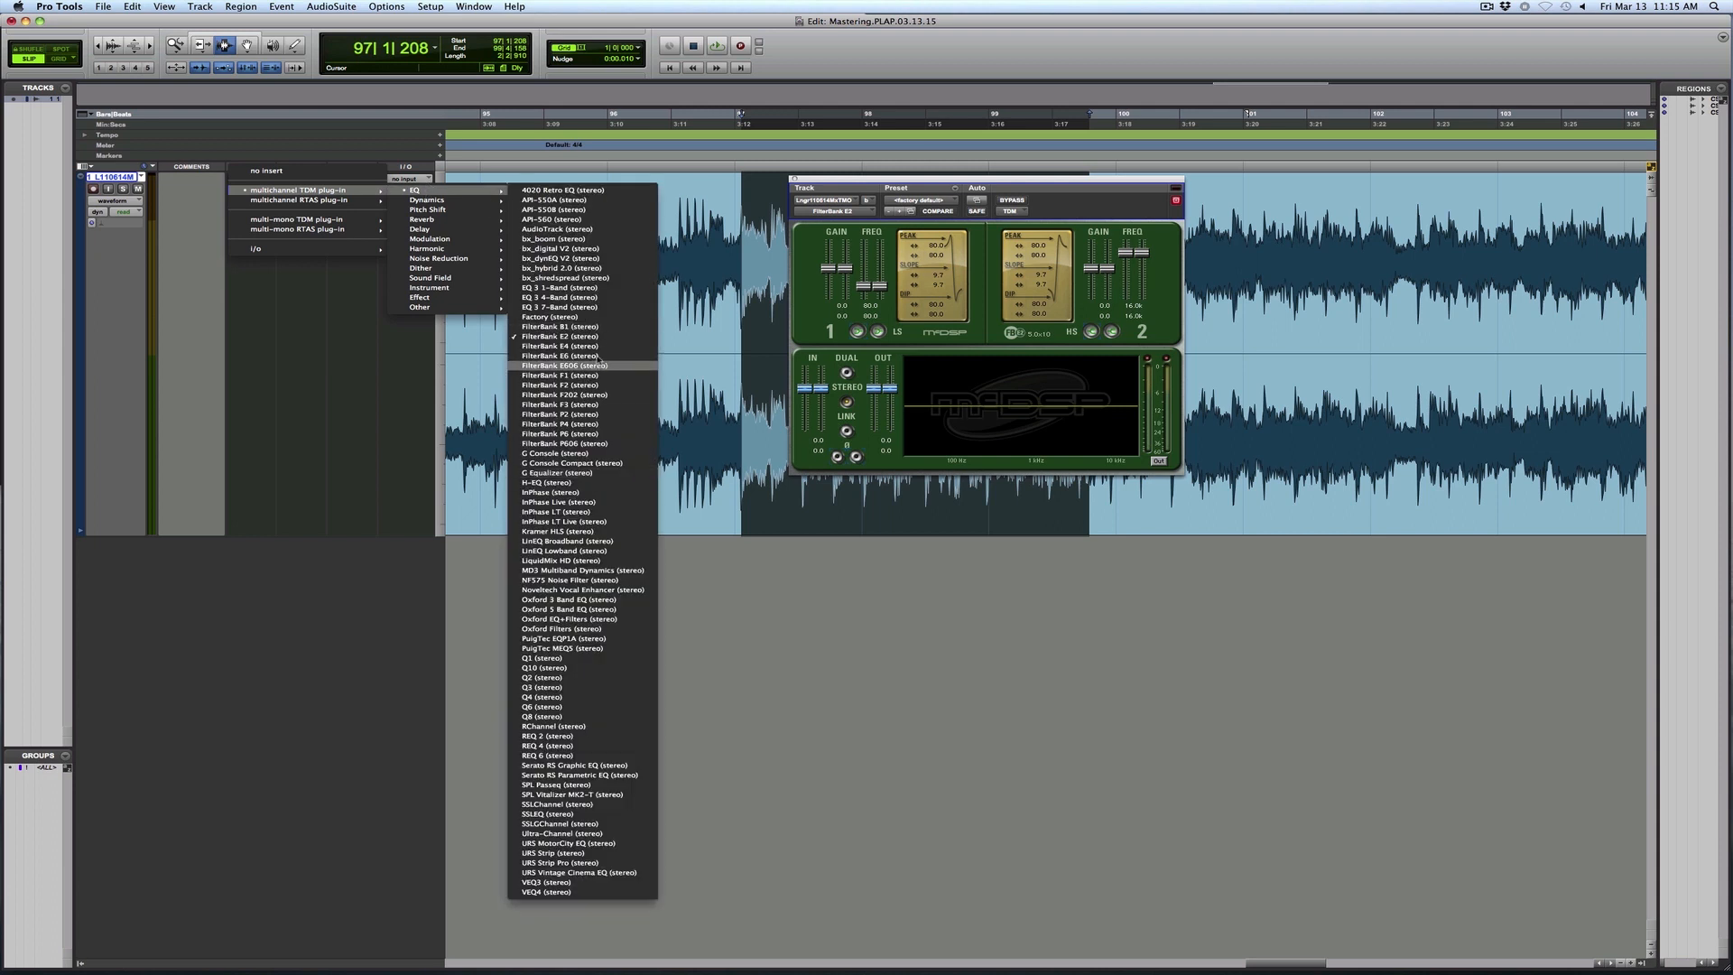
pyautogui.click(578, 337)
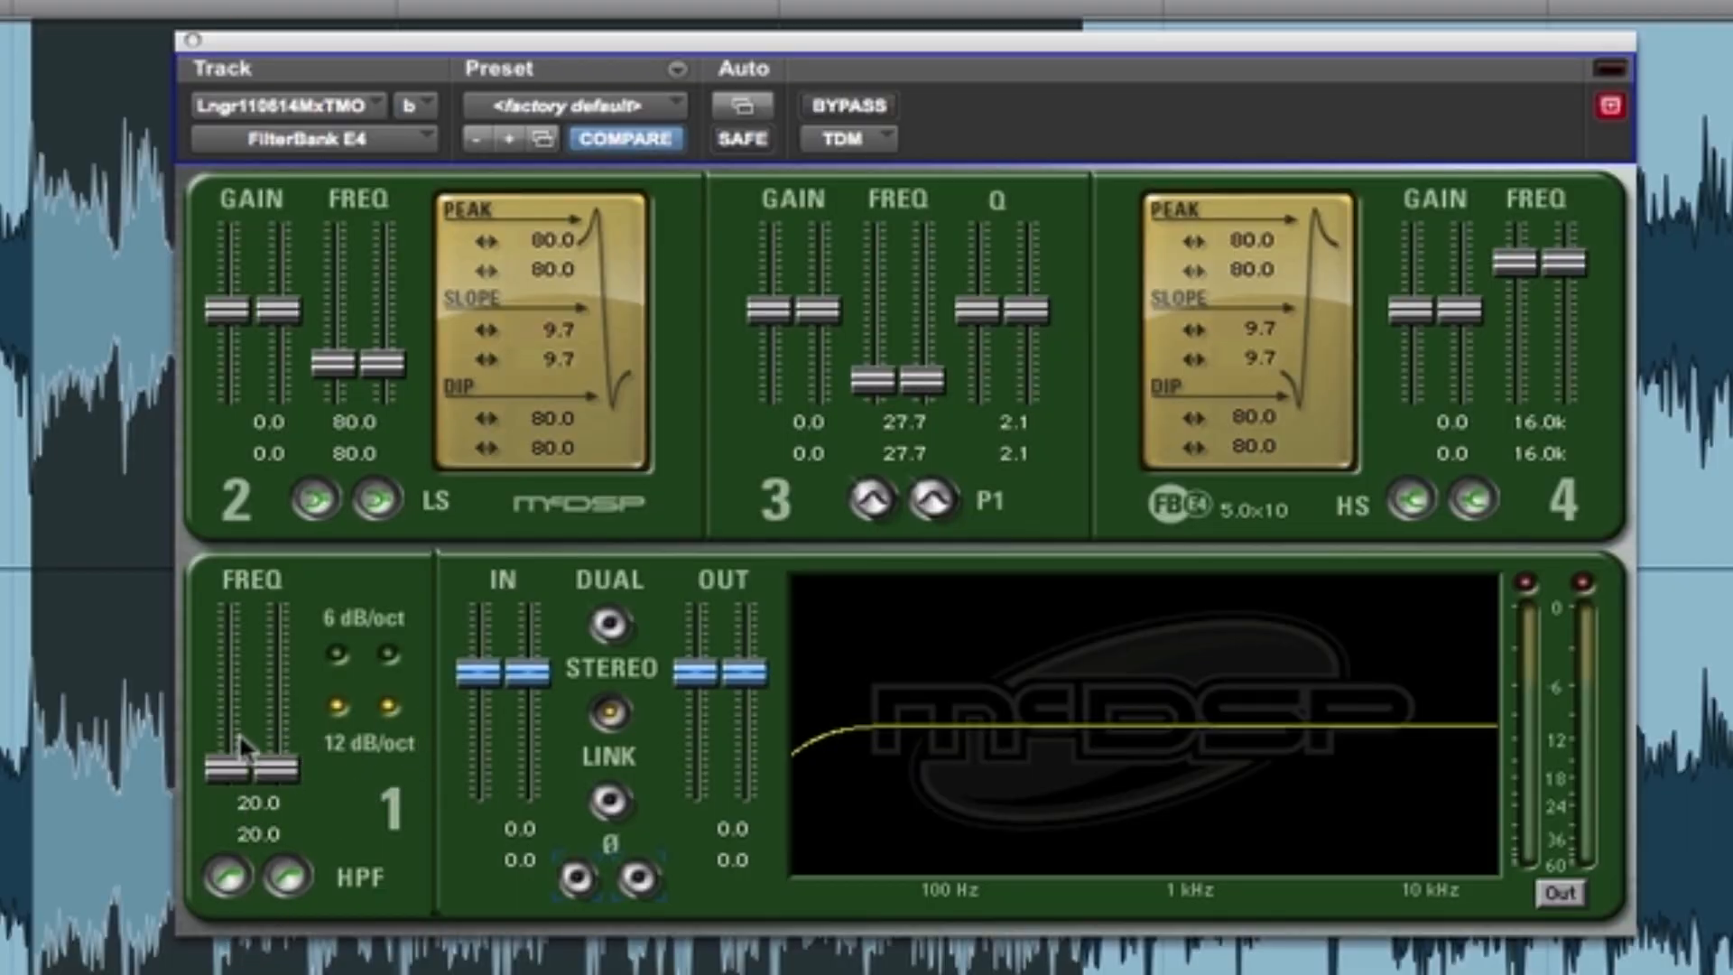
pyautogui.moveTo(247, 777); pyautogui.dragTo(245, 762)
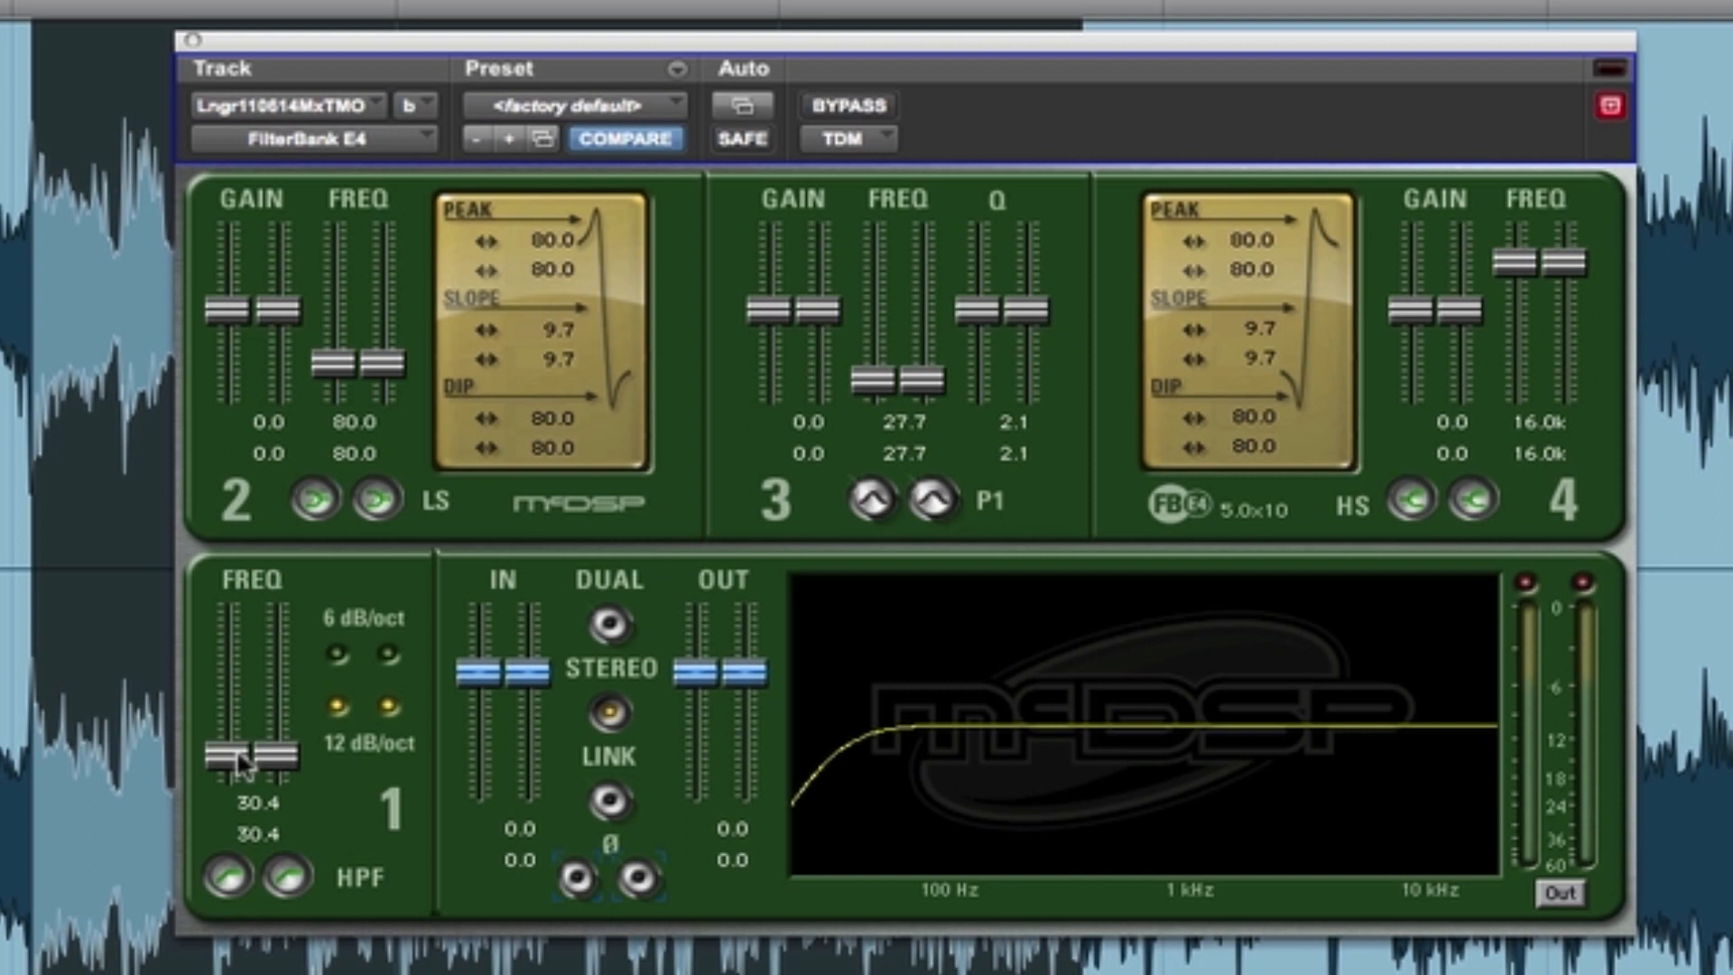
# - Play the selection and compare the high-pass filtered sound with the bypassed signal, leaving the EQ active
pyautogui.press('space')
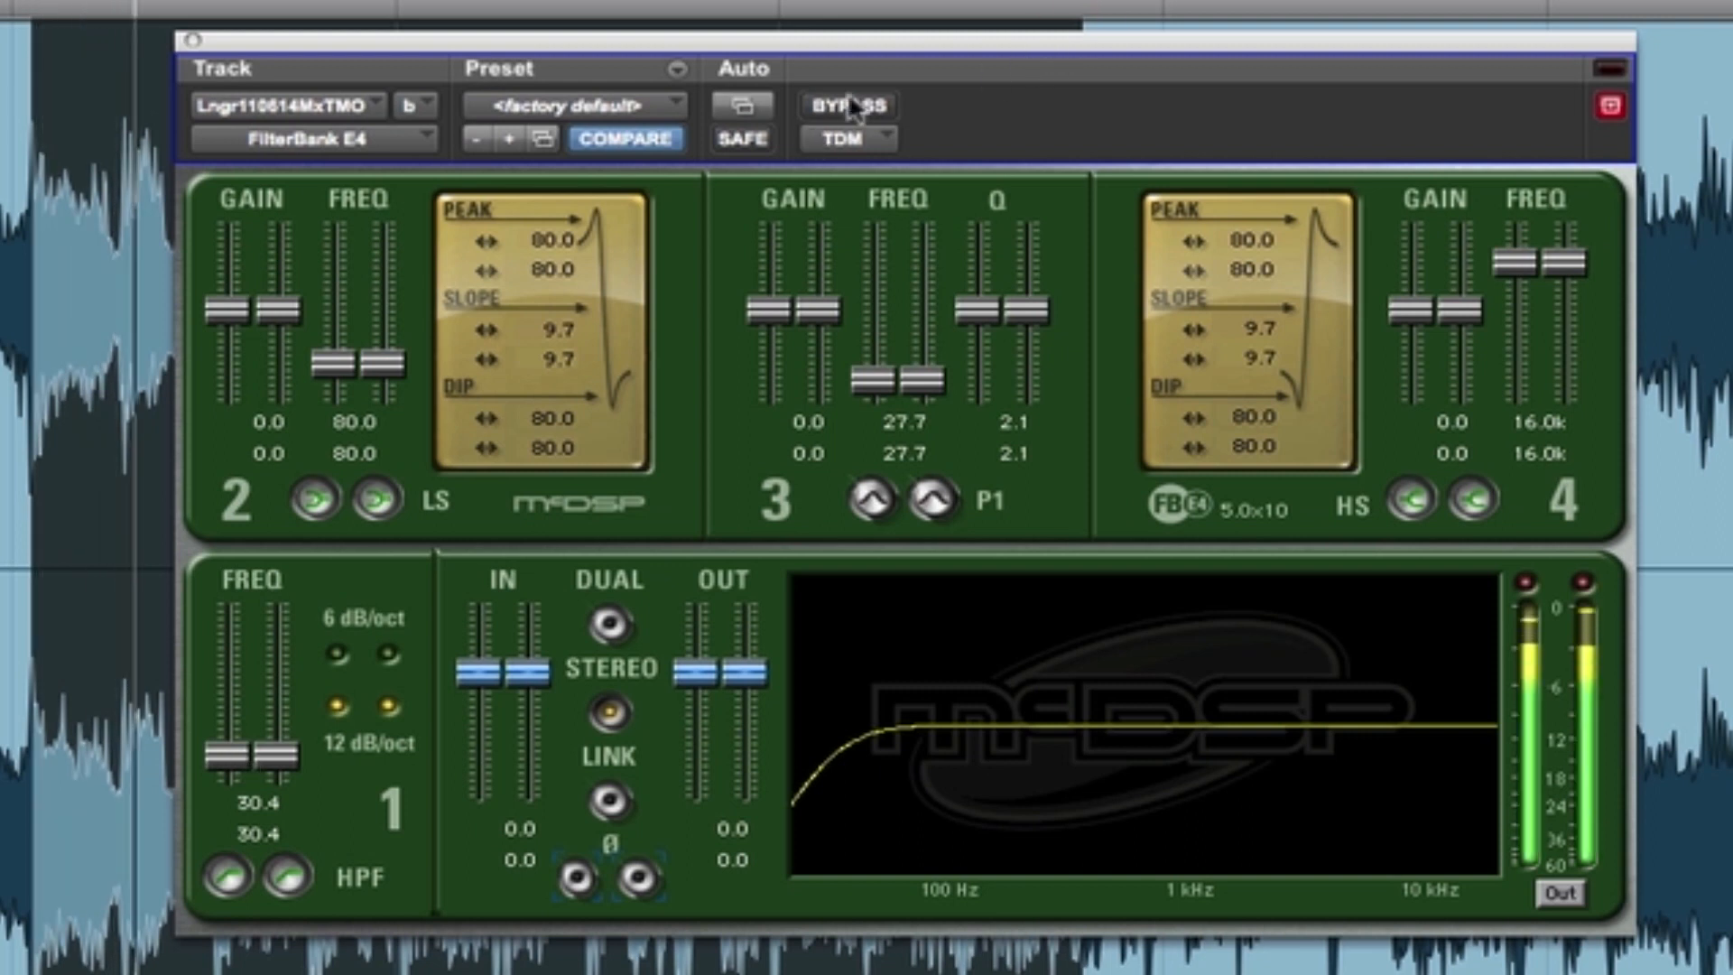
pyautogui.click(858, 105)
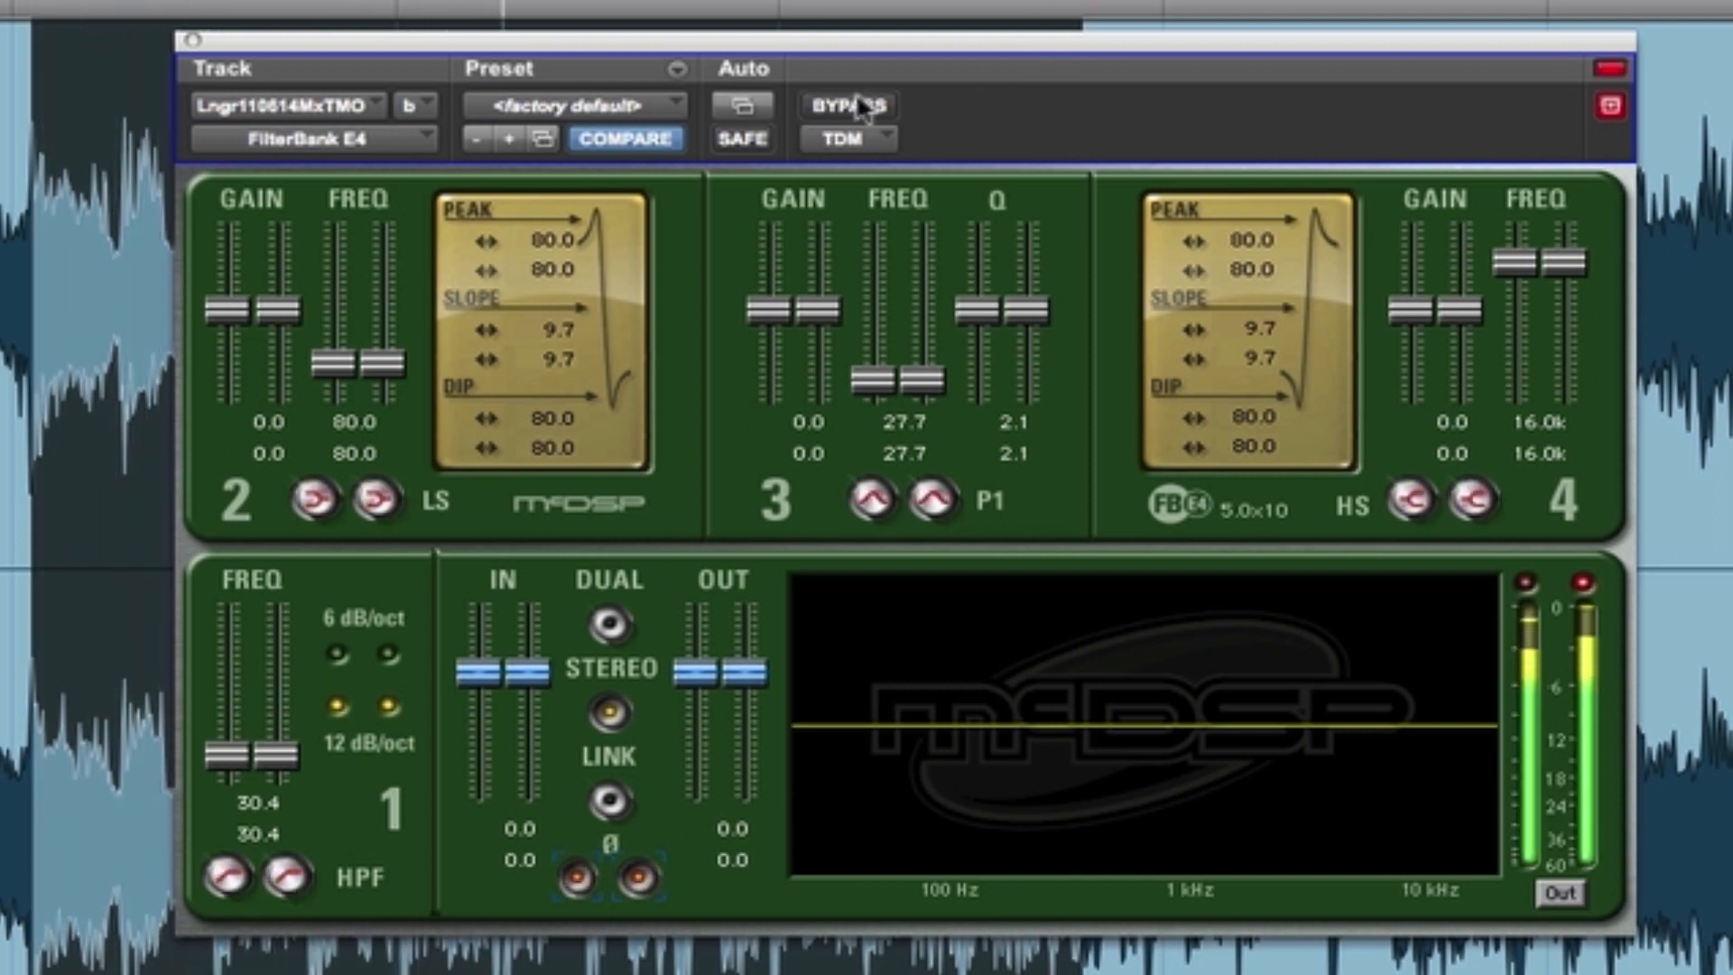
pyautogui.click(857, 106)
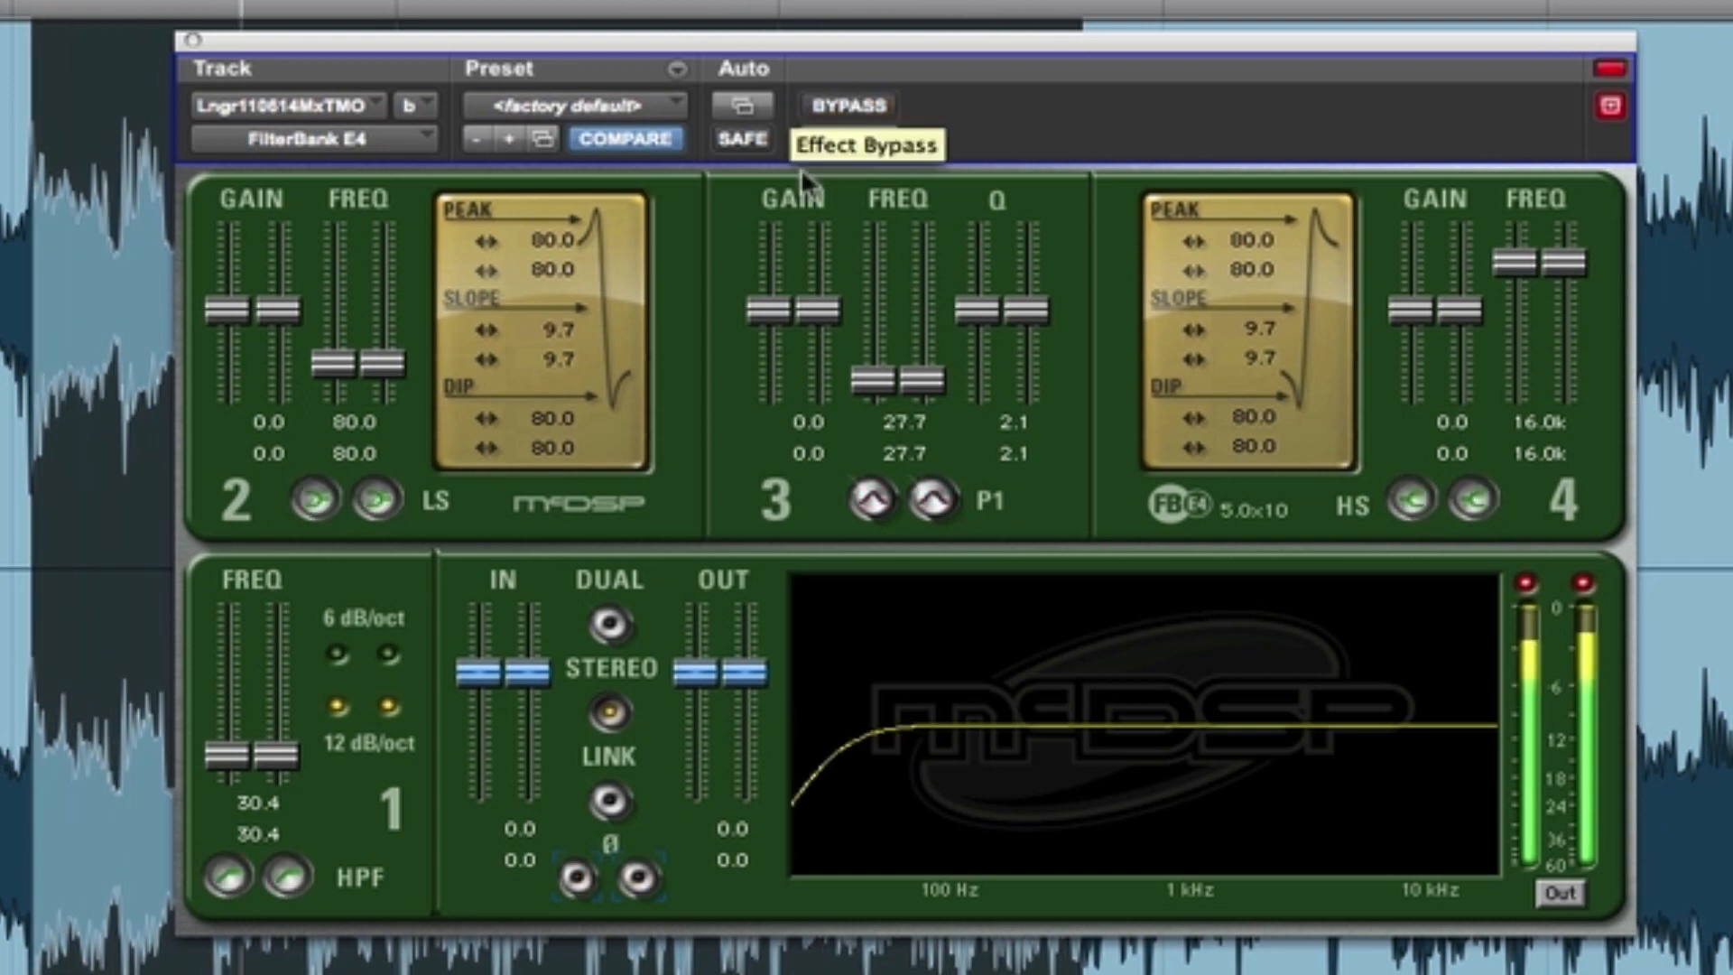
# - Shape the band 2 low shelf with frequency 66.9, gain 1.4, peak 56.5, slope 10.0 and dip 88.4
pyautogui.moveTo(381, 377); pyautogui.dragTo(351, 379)
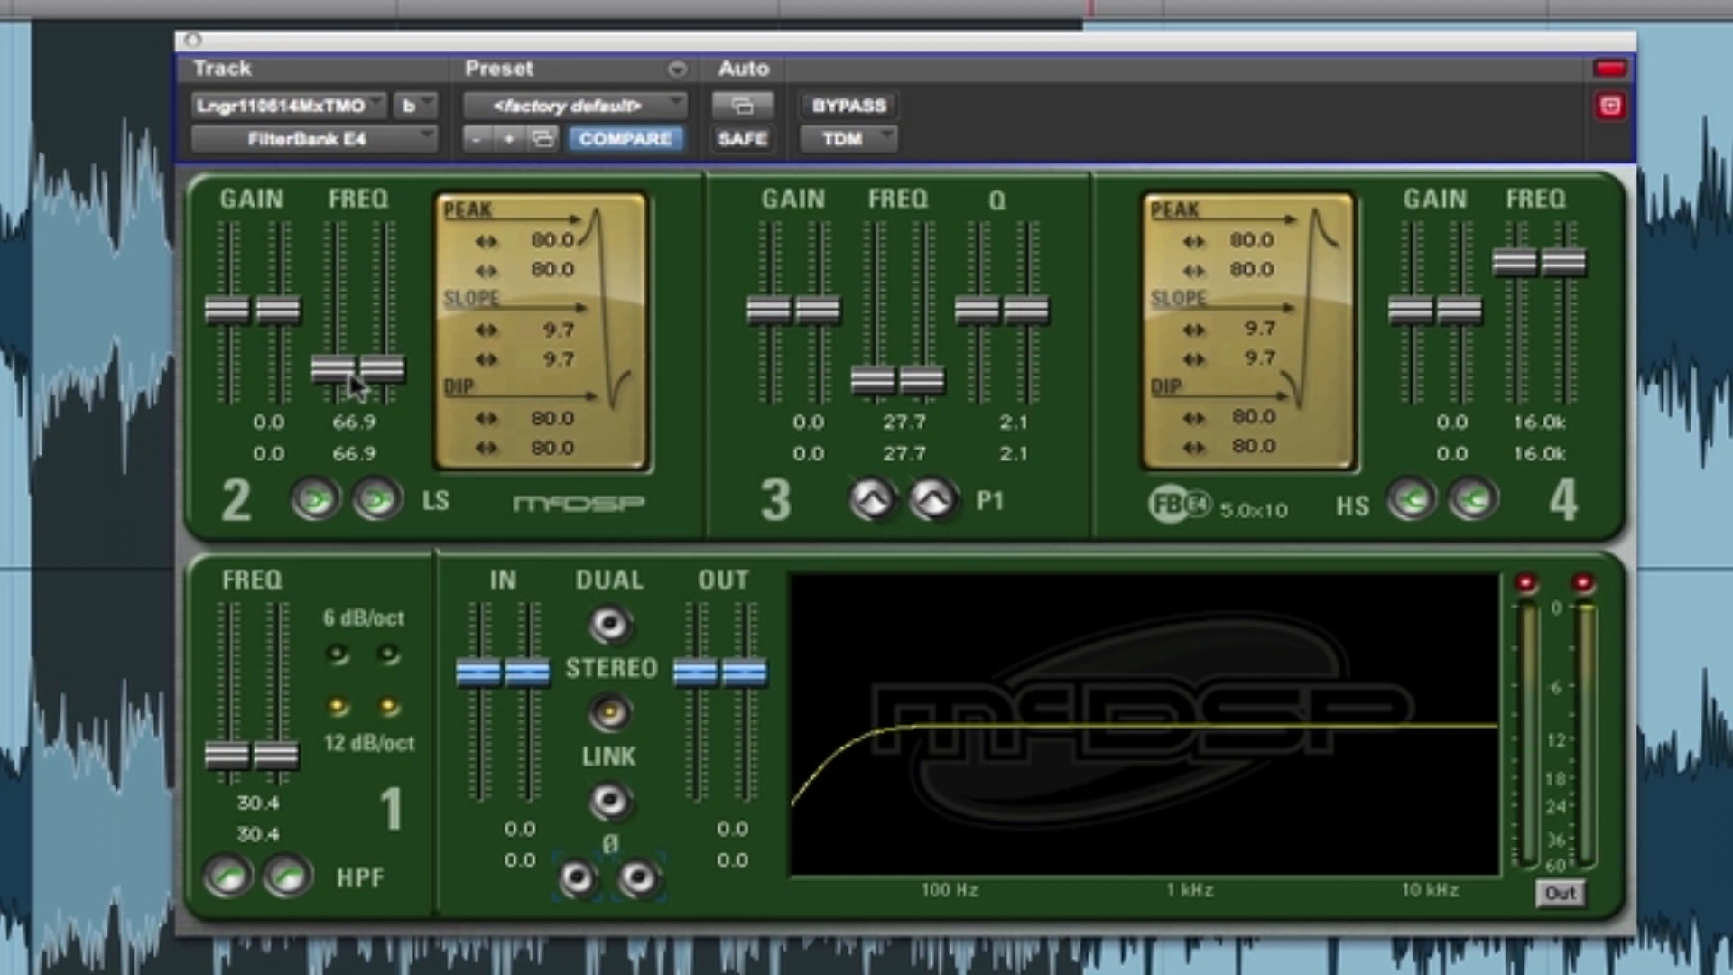
pyautogui.moveTo(256, 316); pyautogui.dragTo(256, 296)
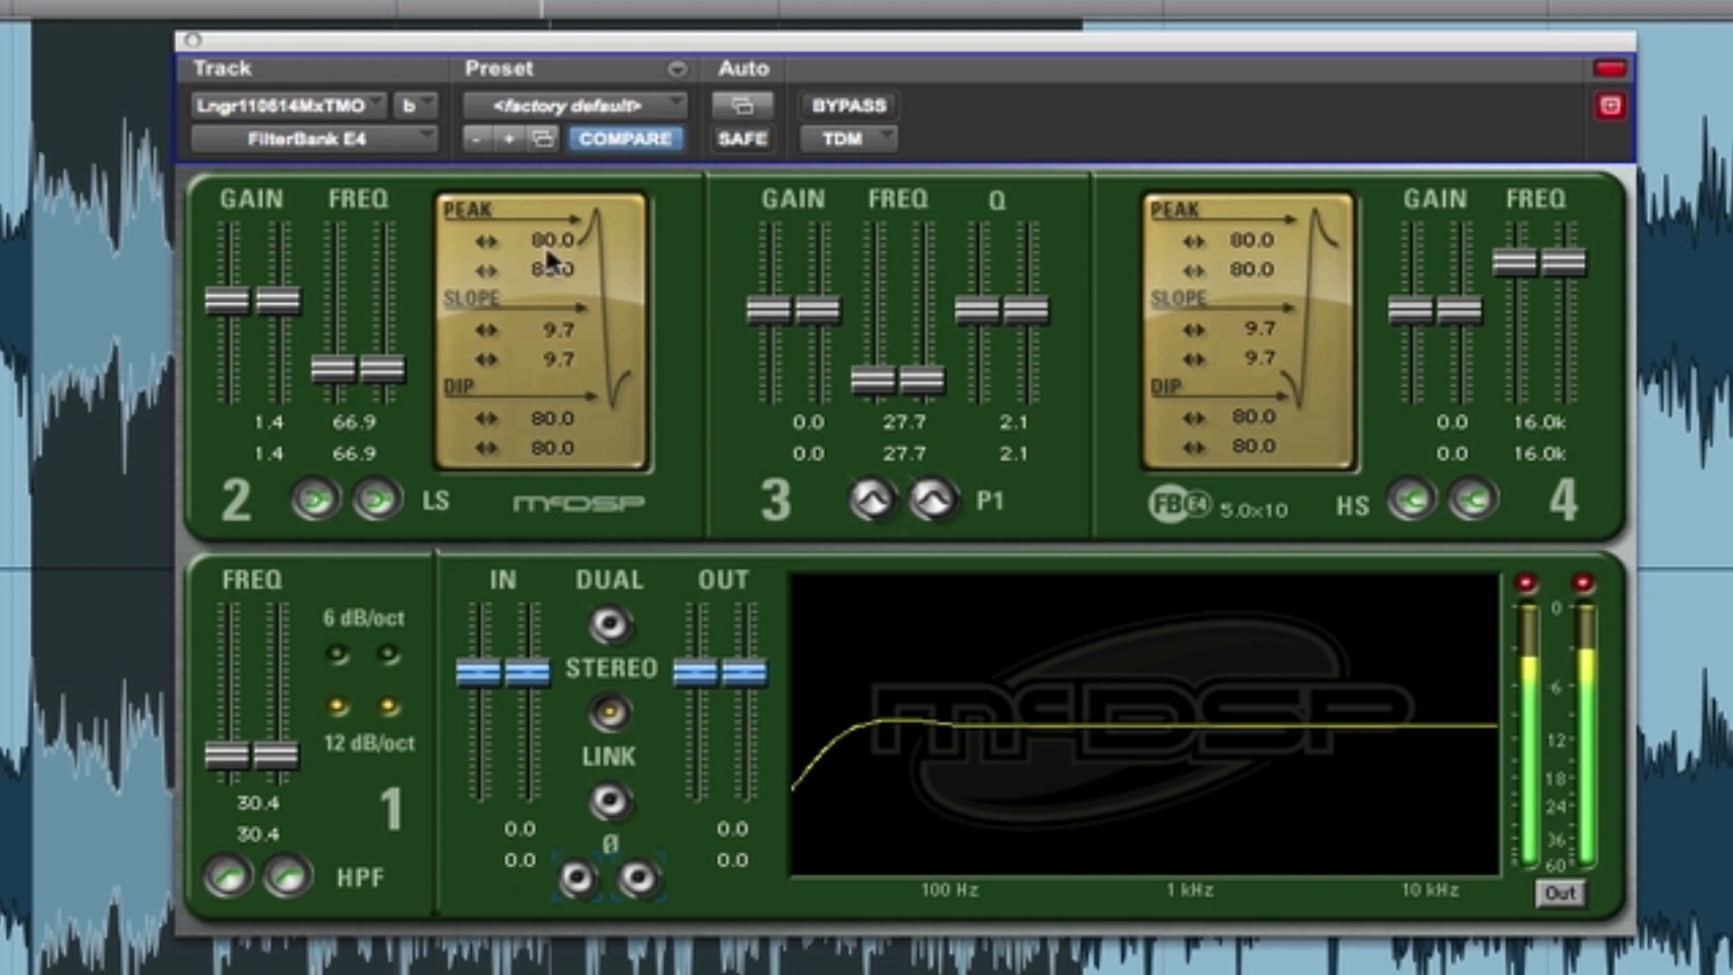
pyautogui.moveTo(490, 257); pyautogui.dragTo(582, 259)
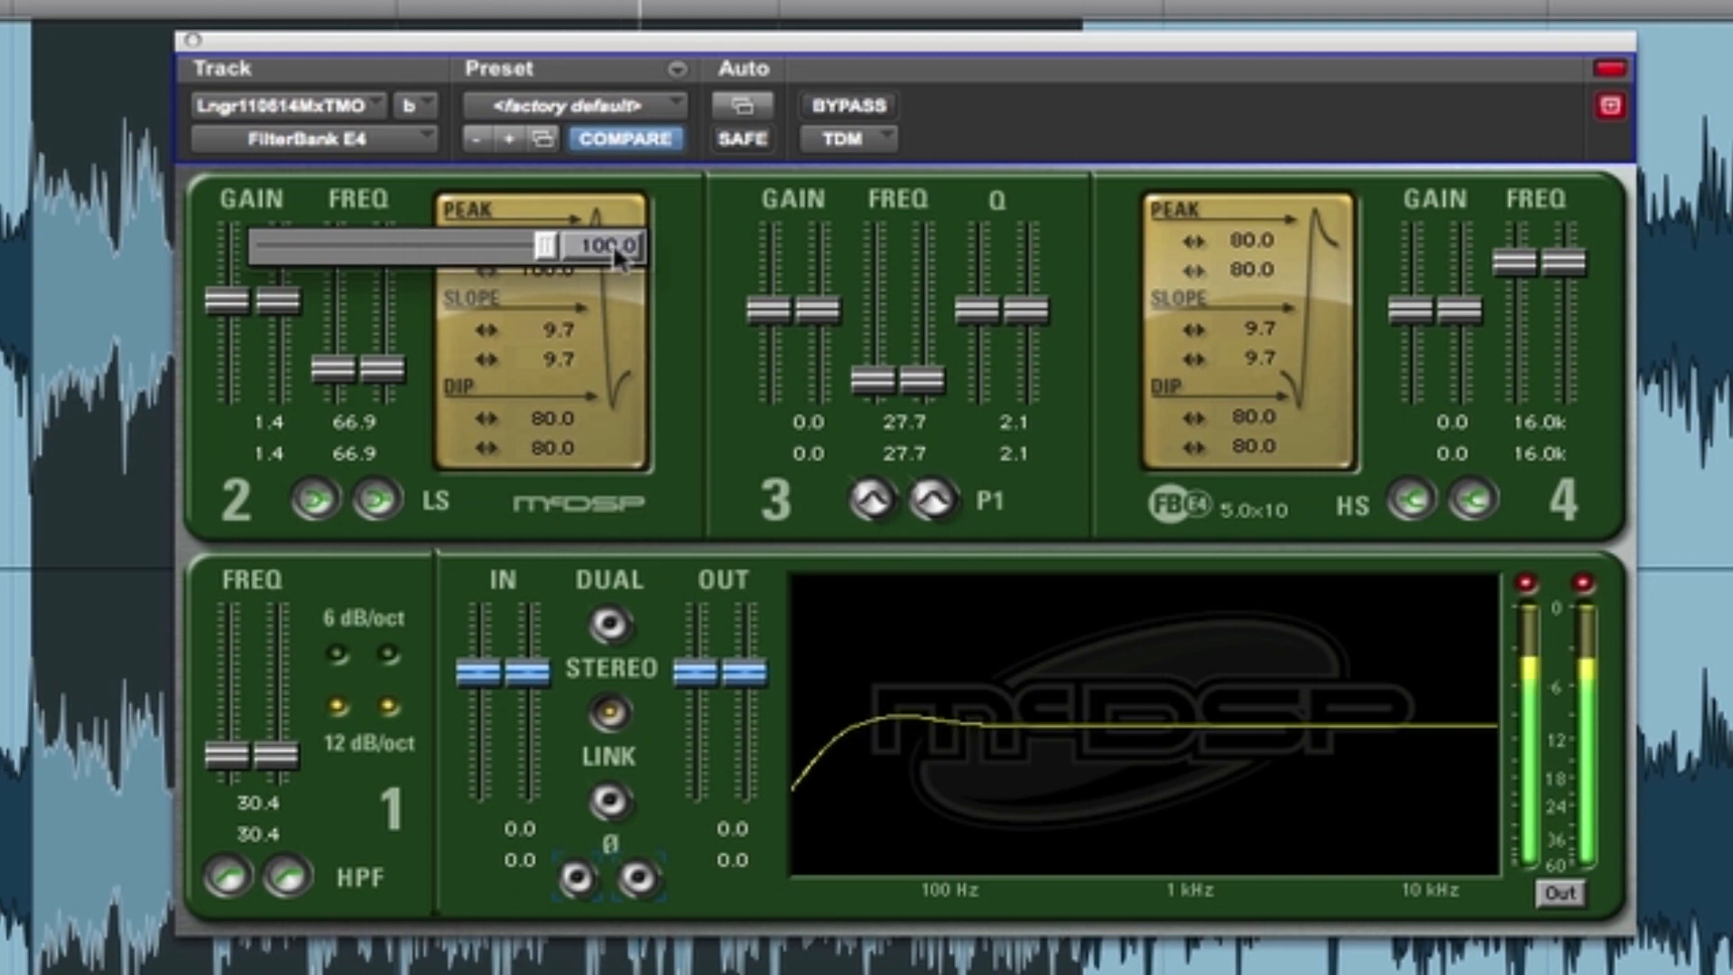
pyautogui.moveTo(463, 272); pyautogui.dragTo(413, 286)
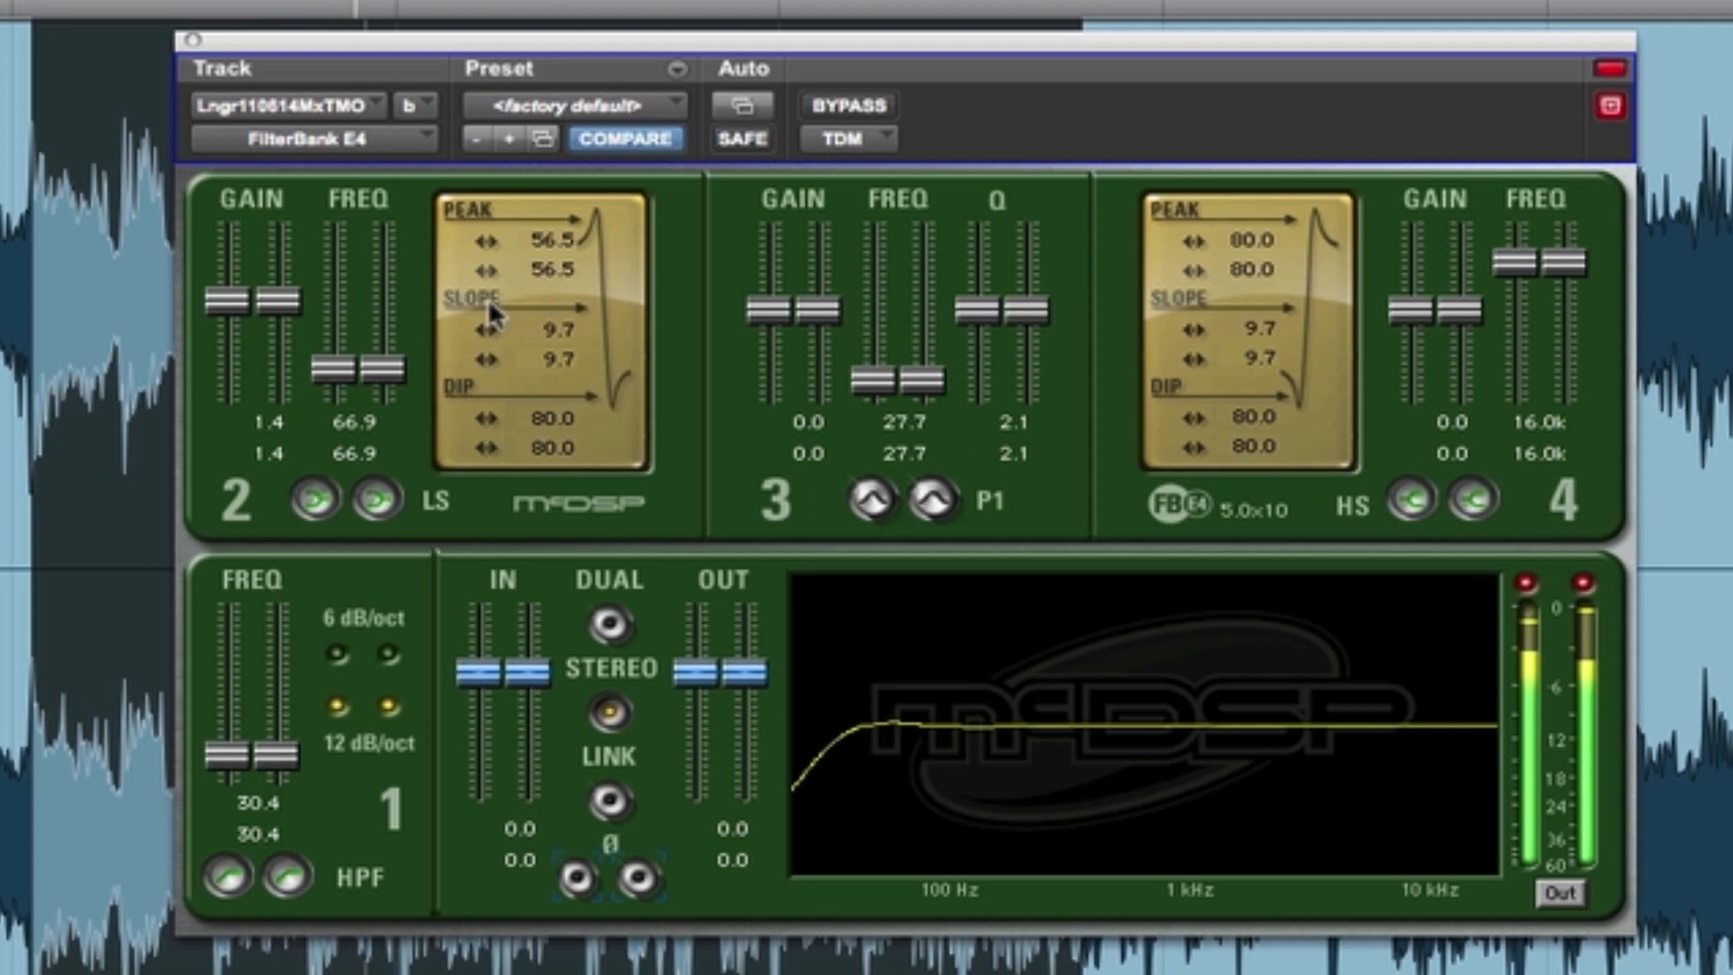
pyautogui.moveTo(487, 338); pyautogui.dragTo(497, 287)
pyautogui.moveTo(491, 423)
pyautogui.mouseDown()
pyautogui.moveTo(365, 431)
pyautogui.moveTo(523, 424)
pyautogui.mouseUp()
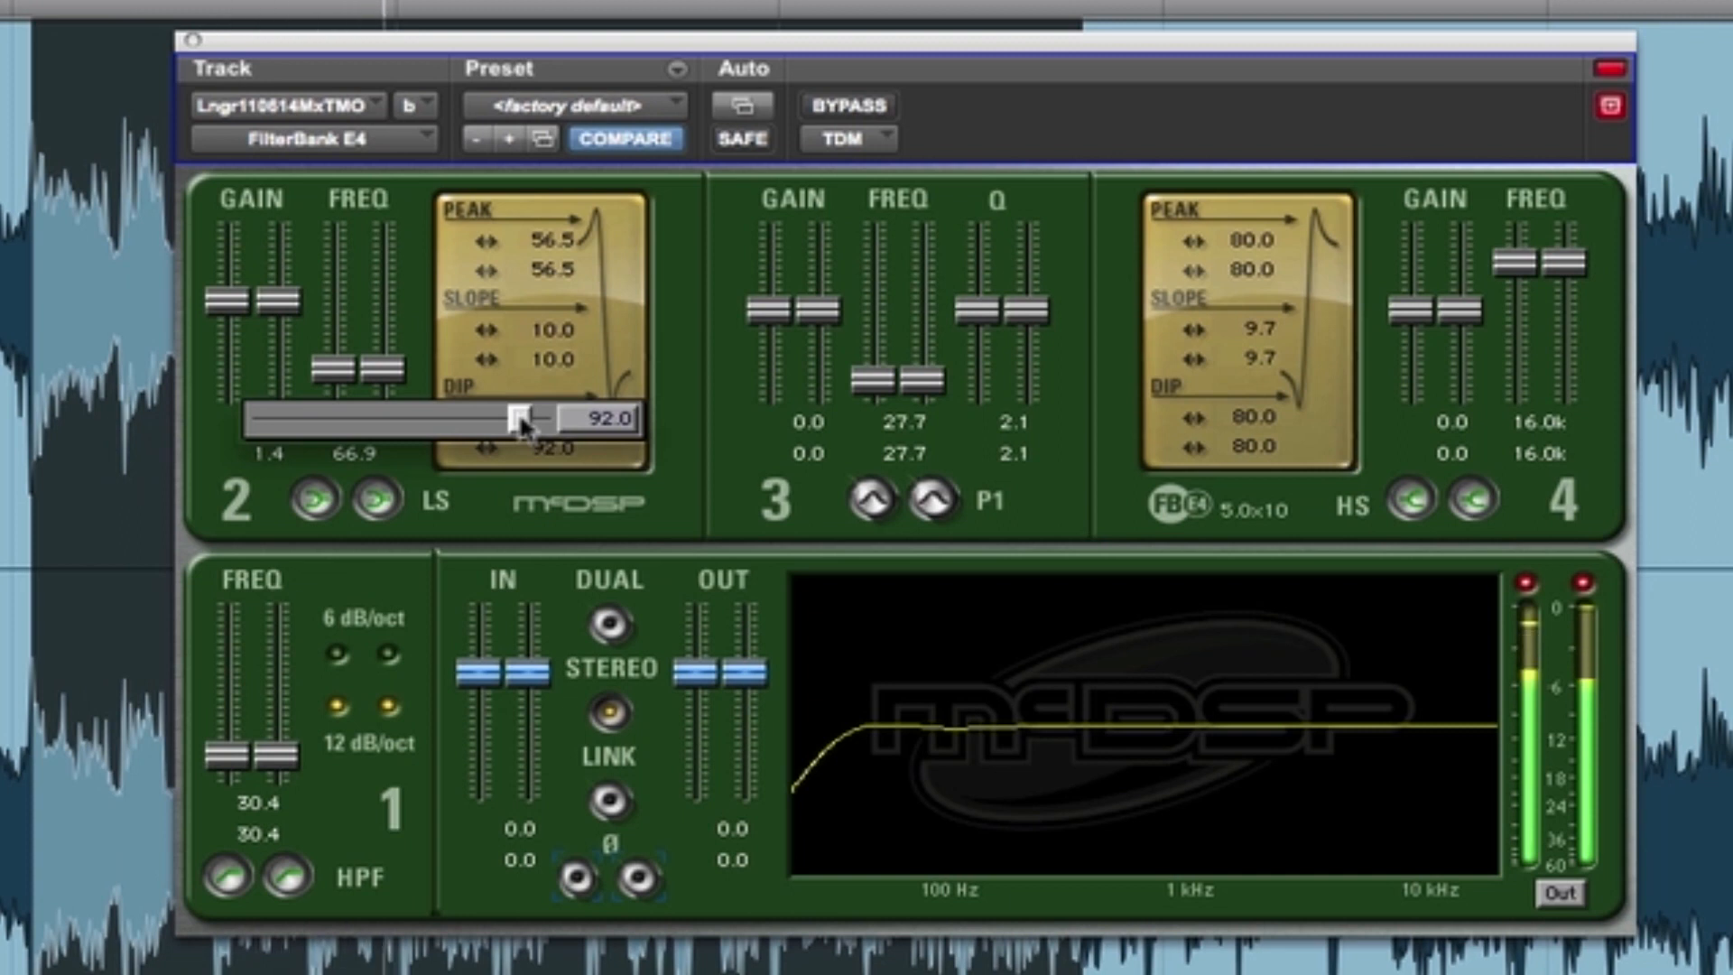
pyautogui.moveTo(509, 413); pyautogui.dragTo(509, 413)
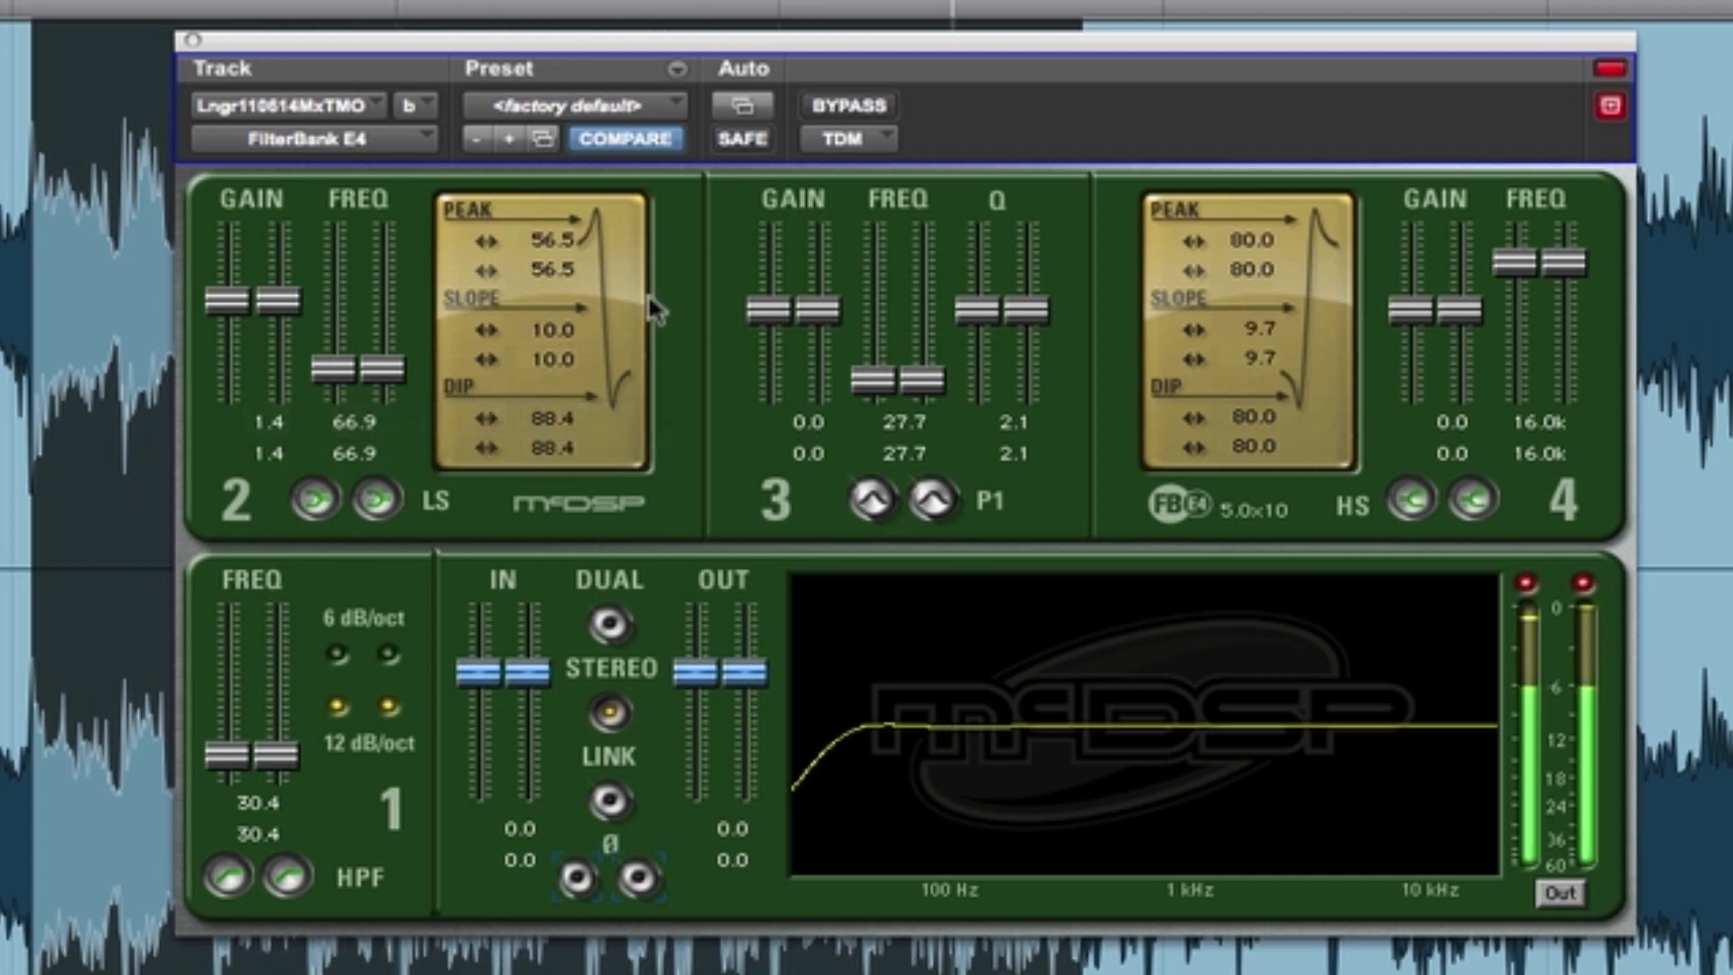
# - Toggle the effect bypass repeatedly to judge the low shelf boost, leave the EQ active and reset the clip indicators
pyautogui.click(872, 106)
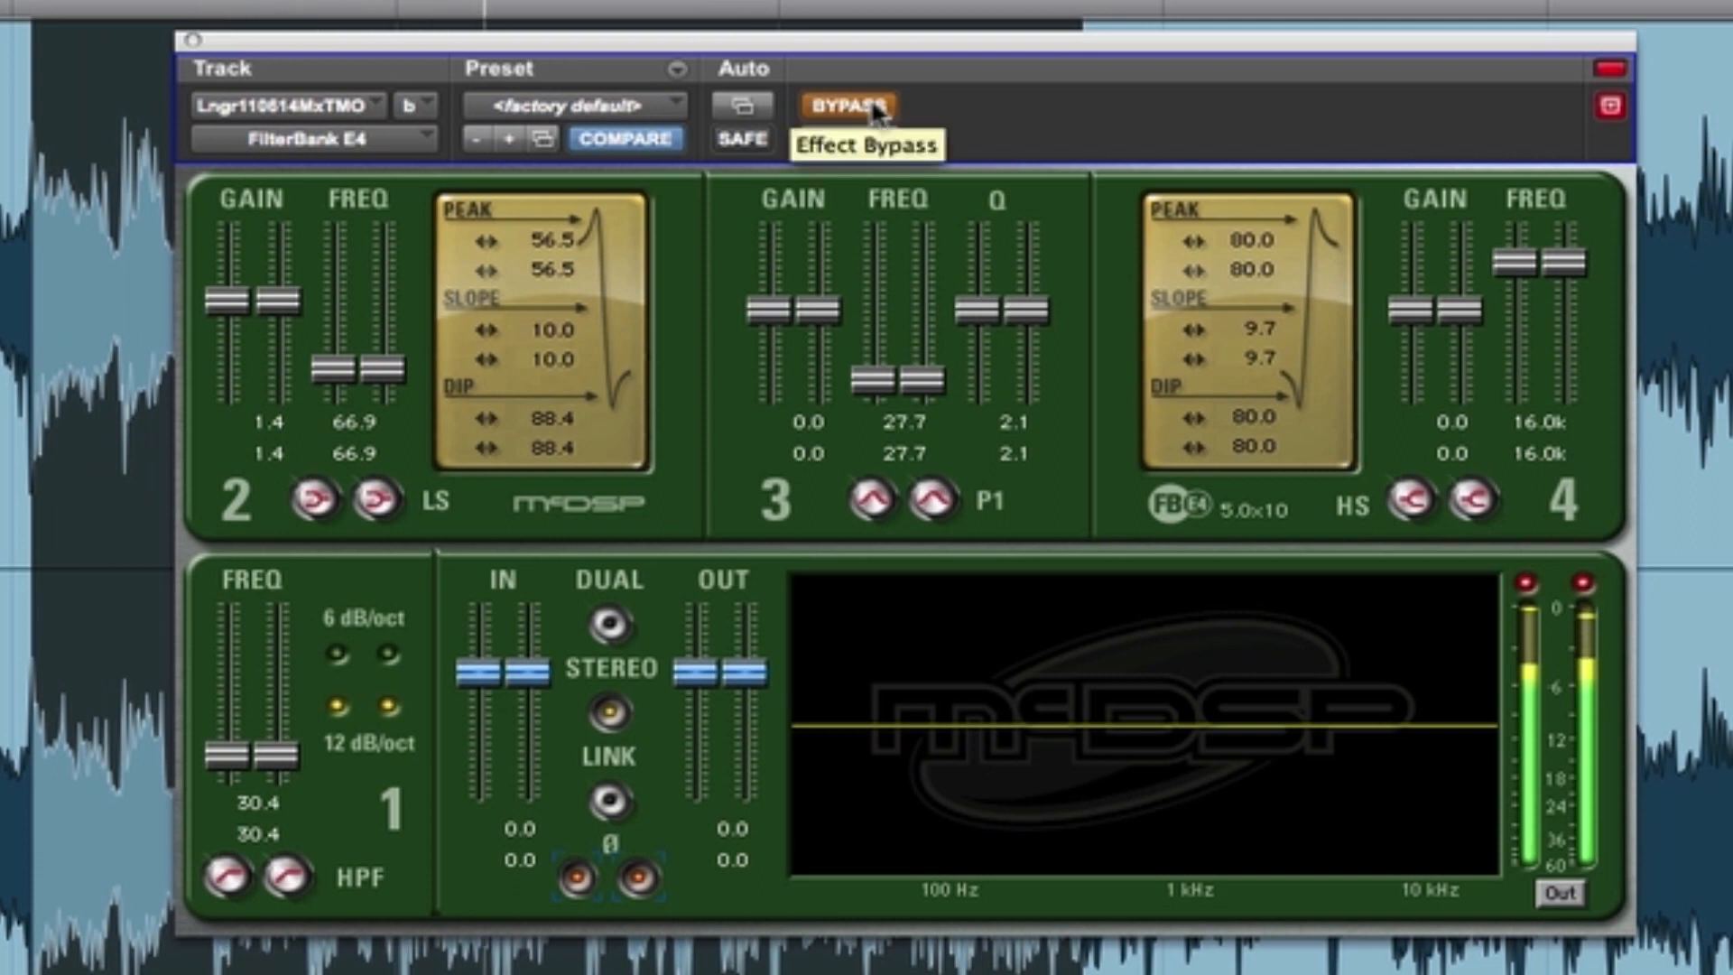
pyautogui.click(874, 107)
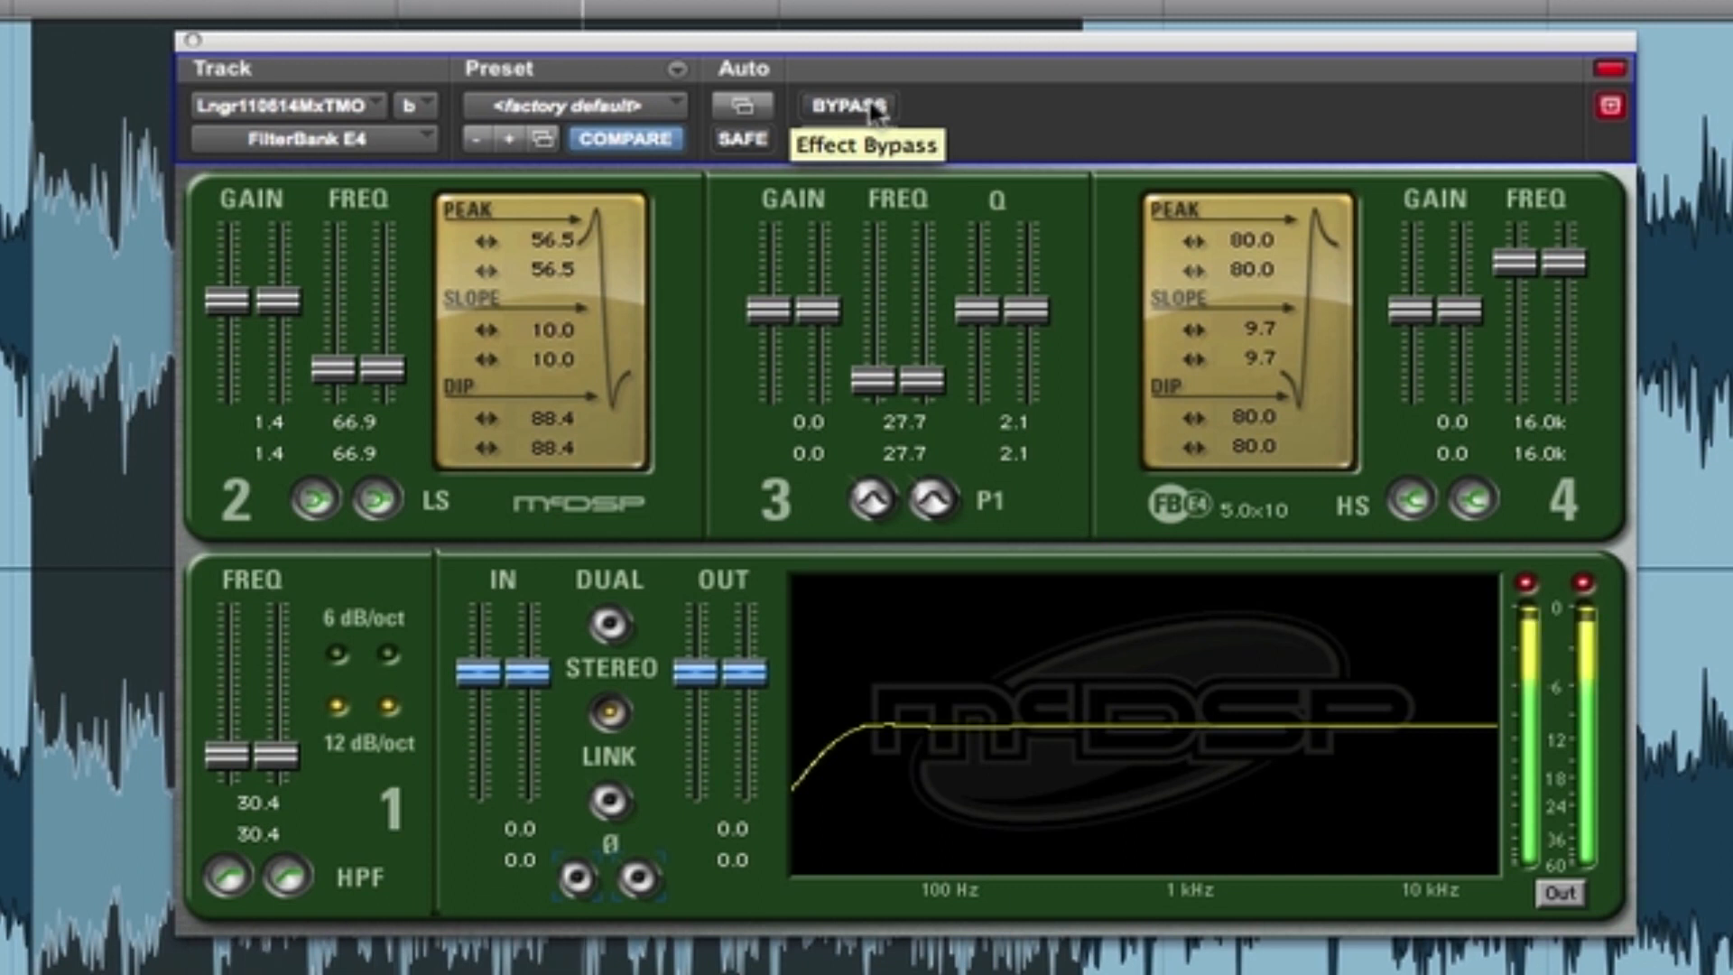
pyautogui.click(874, 107)
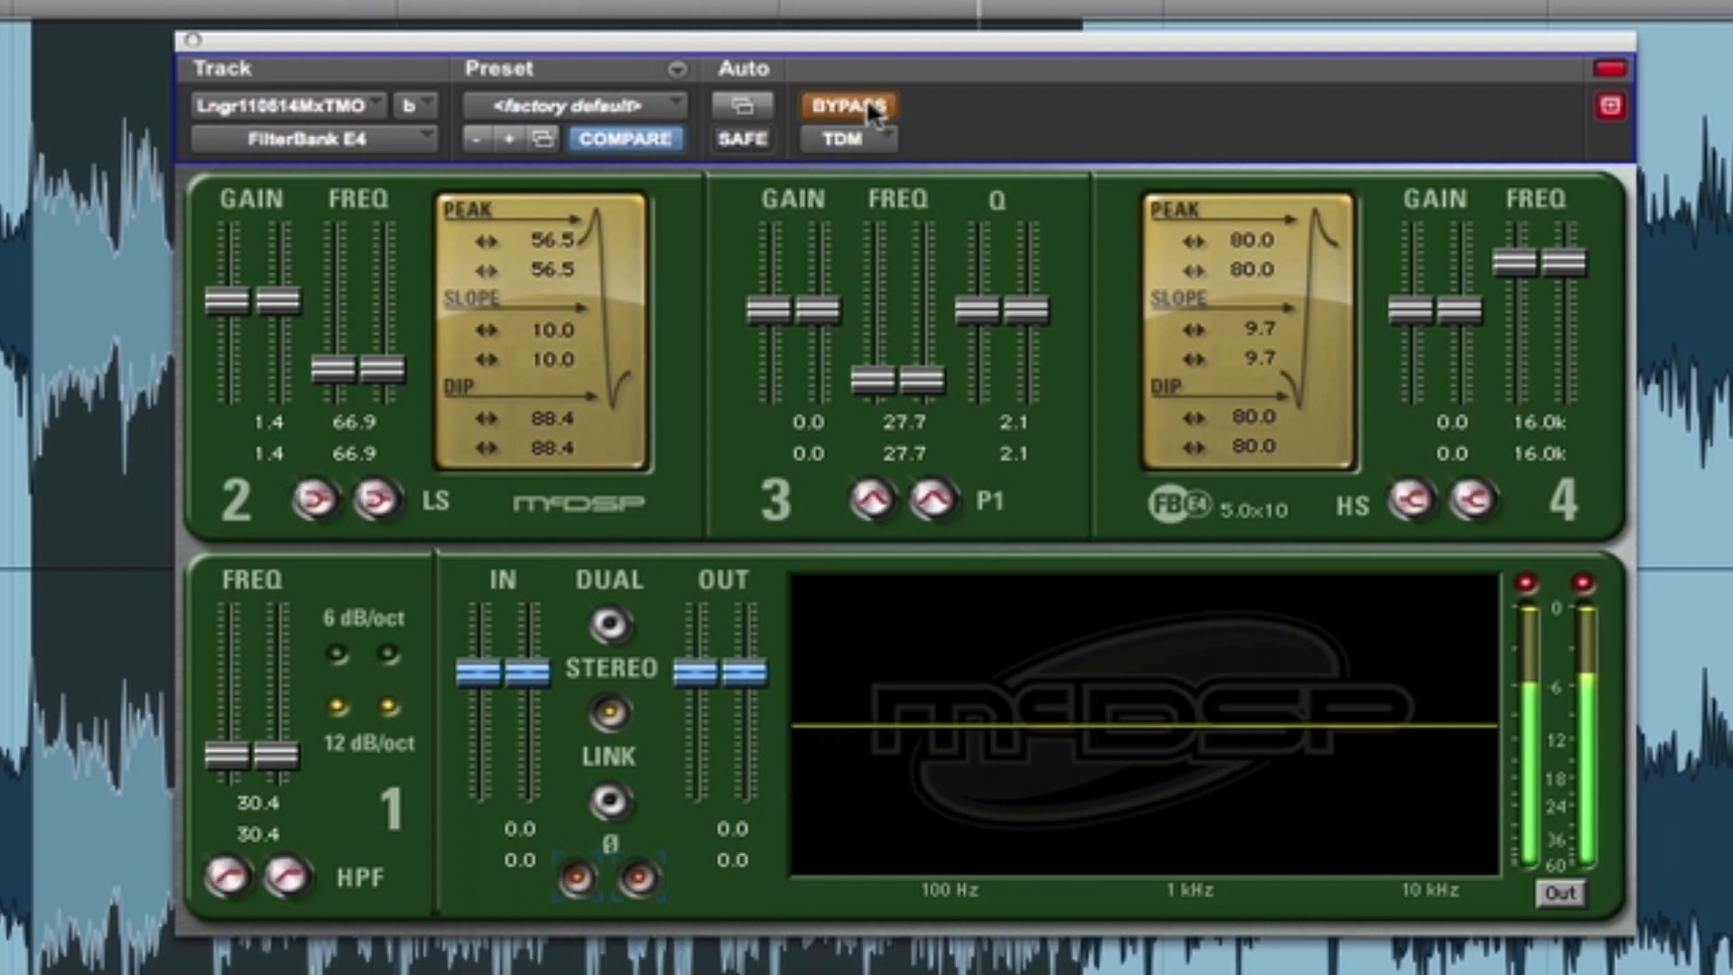
pyautogui.click(874, 108)
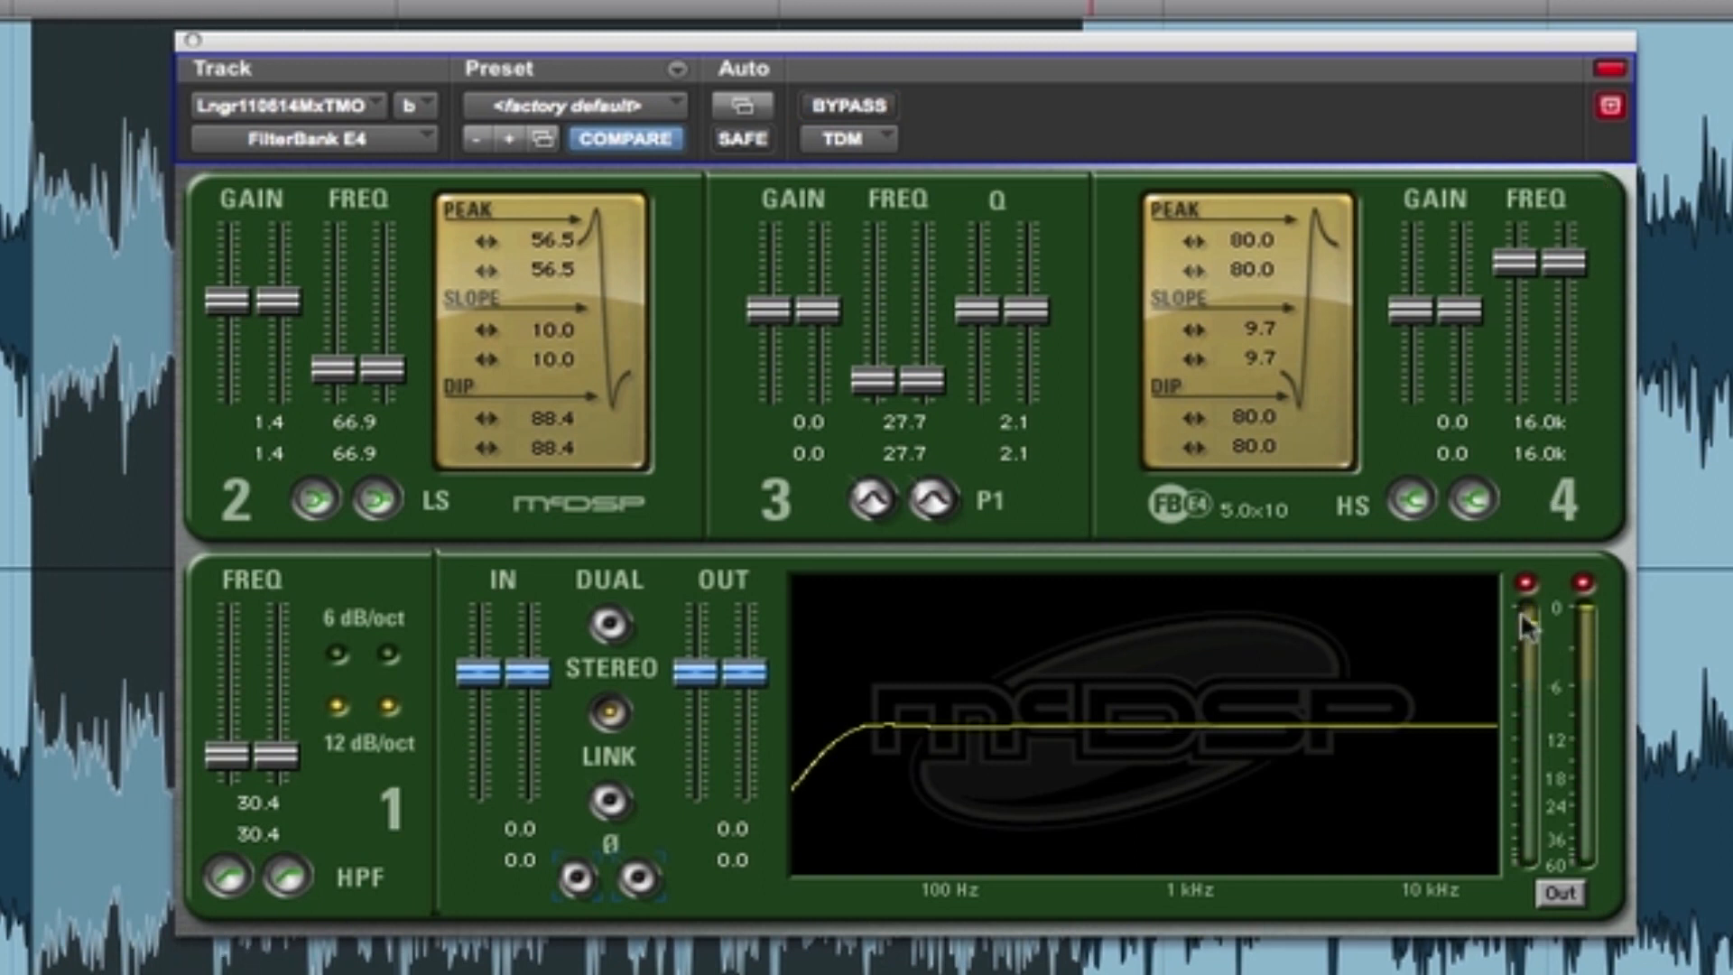
pyautogui.click(1524, 585)
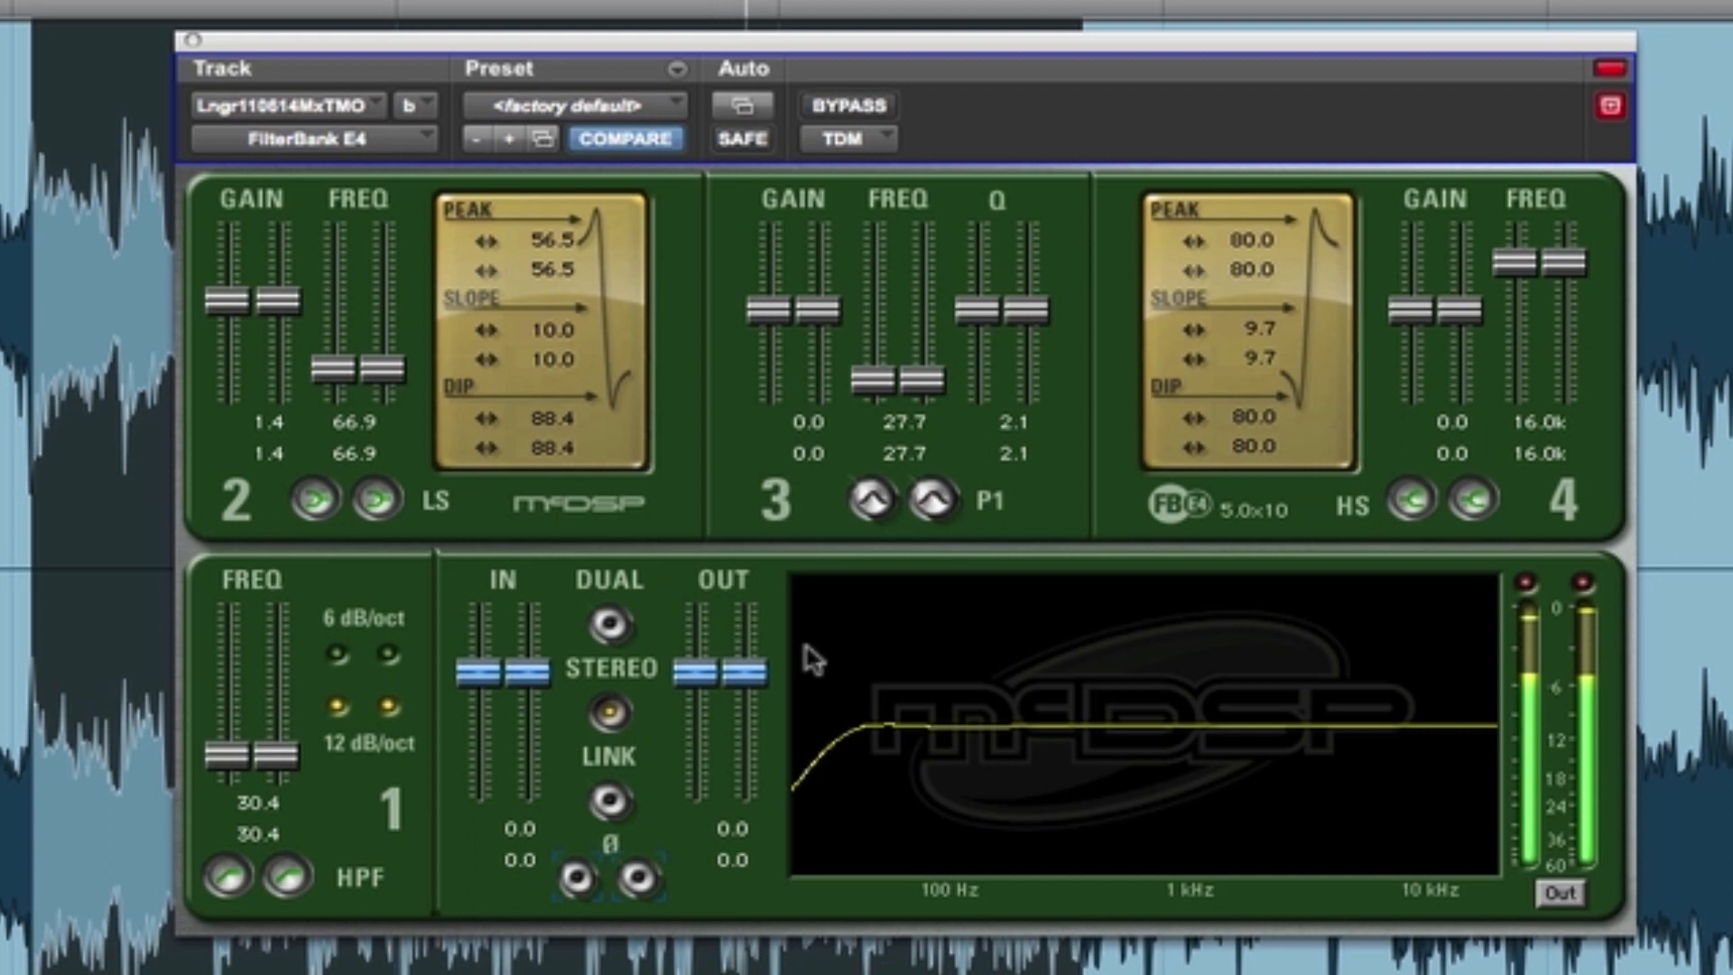
# - Shape the band 4 high shelf with frequency 11.8k, gain 2.0, peak 100.0, slope 3.3 and dip 49.3
pyautogui.moveTo(1515, 269); pyautogui.dragTo(1524, 298)
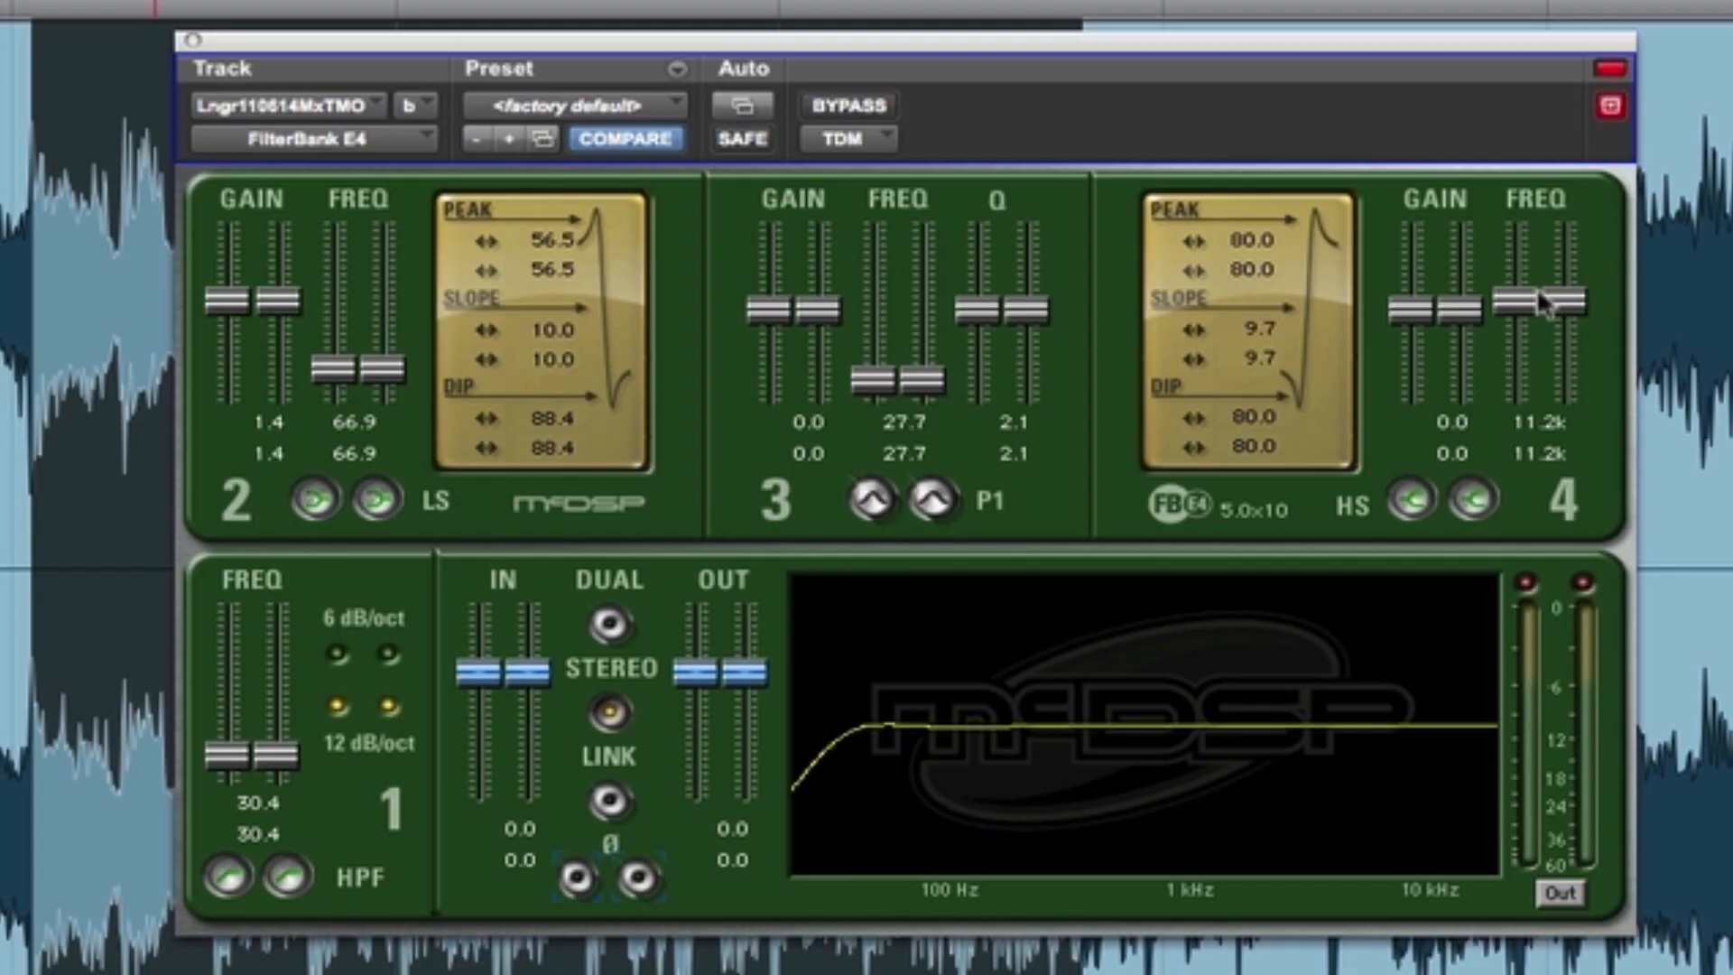
pyautogui.moveTo(1536, 285); pyautogui.dragTo(1536, 280)
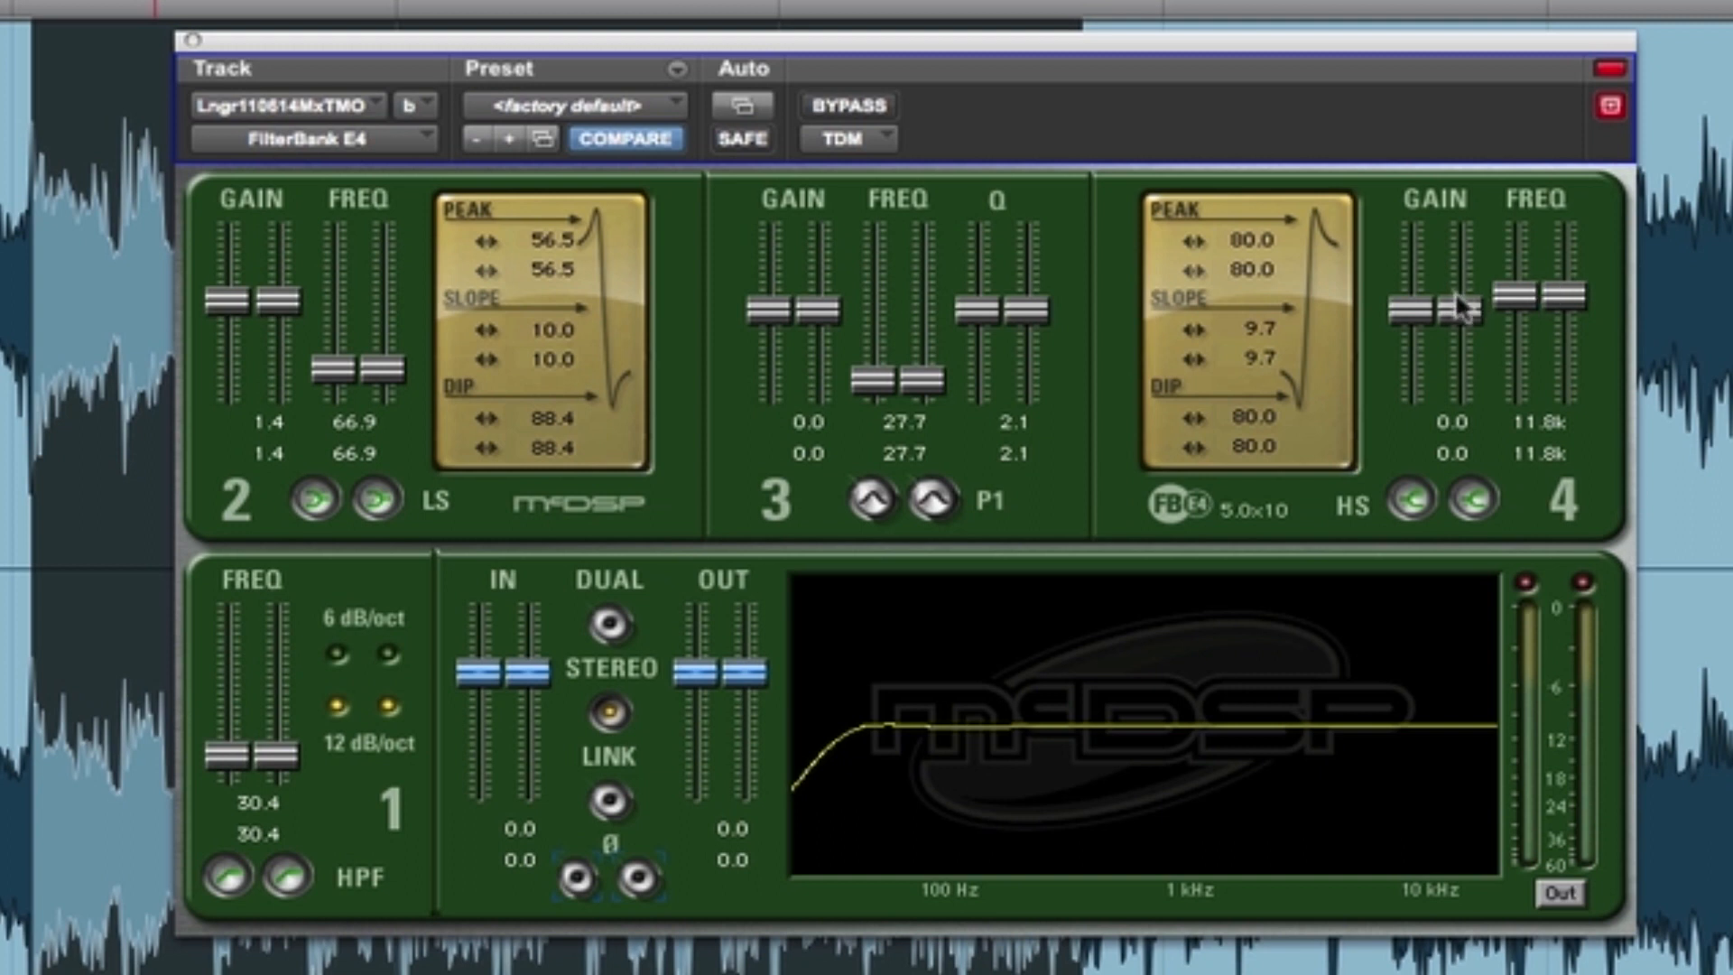
pyautogui.moveTo(1455, 290); pyautogui.dragTo(1465, 203)
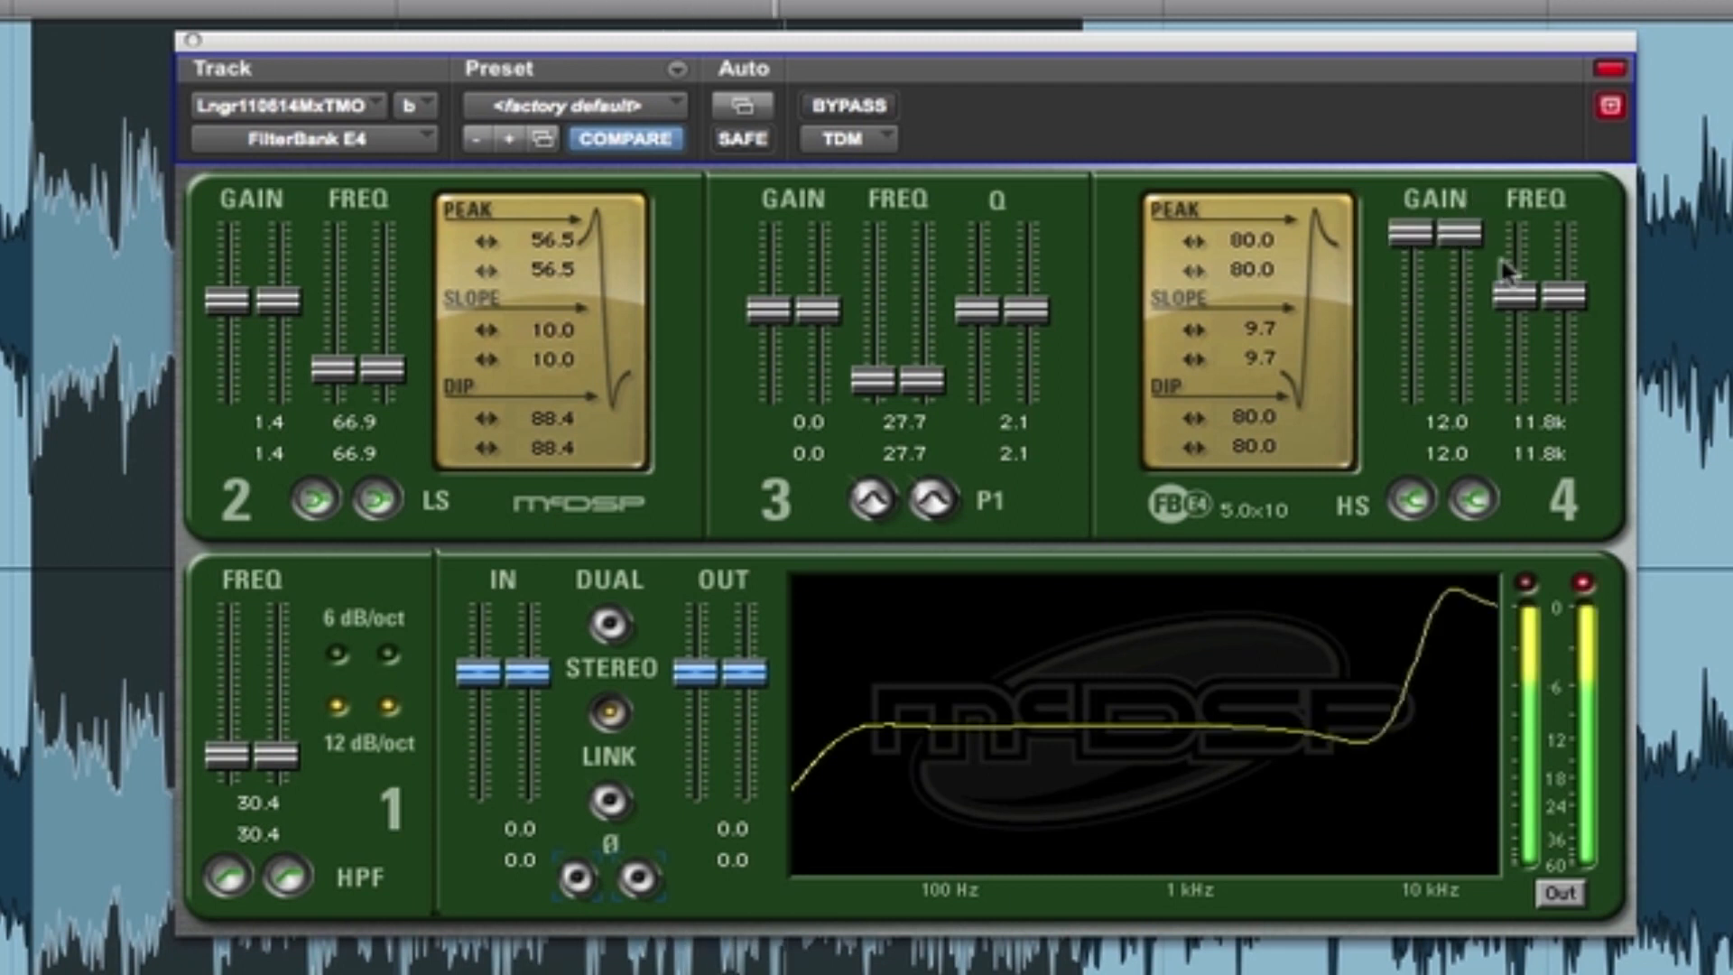
pyautogui.moveTo(1503, 268); pyautogui.dragTo(1506, 298)
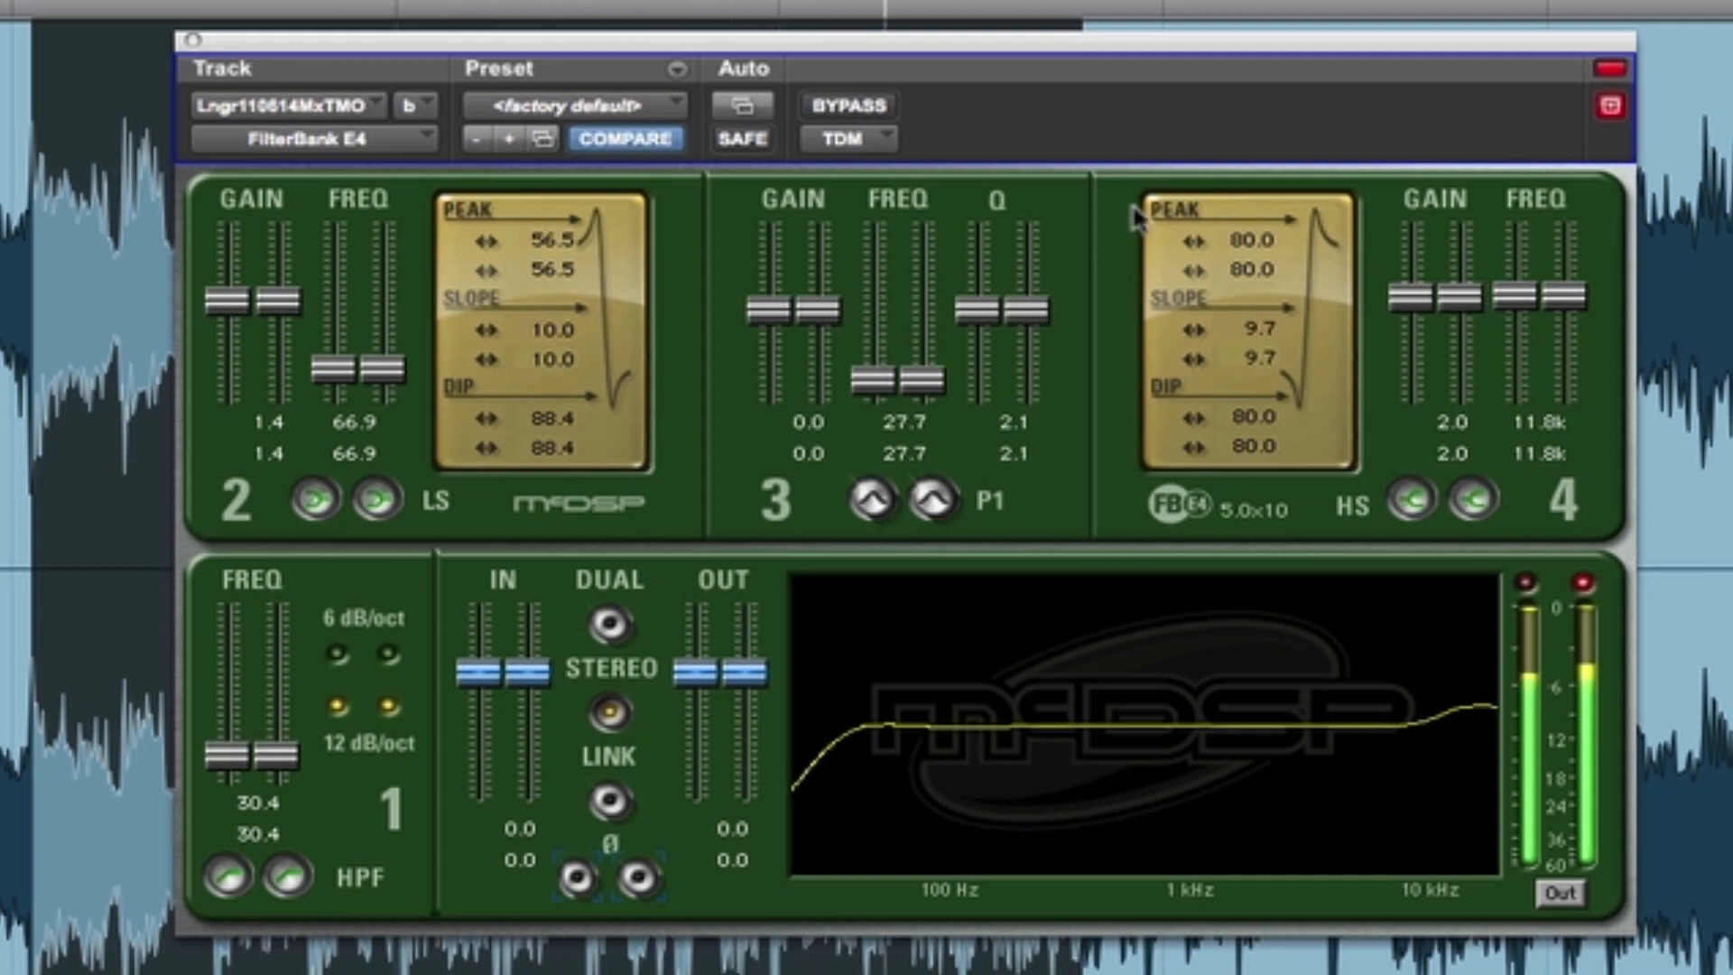
pyautogui.moveTo(1200, 266); pyautogui.dragTo(989, 331)
pyautogui.moveTo(1200, 422); pyautogui.dragTo(1116, 436)
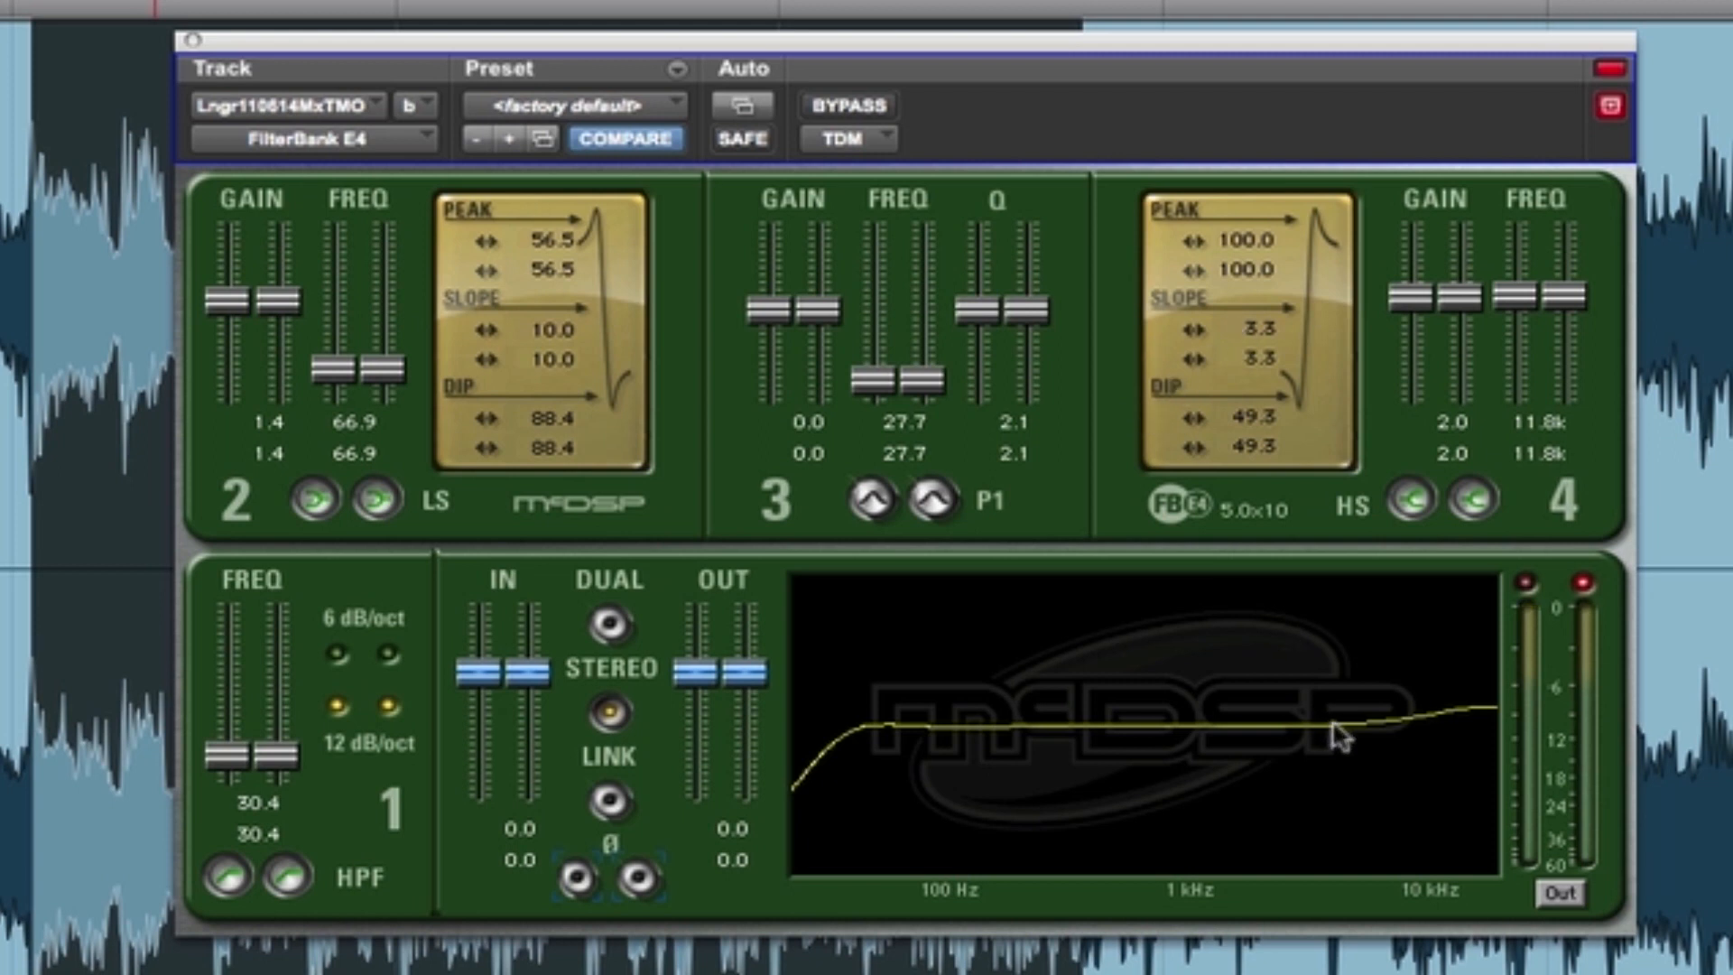
# - Add a narrow band 3 boost during playback with frequency 113.9, gain 1.1 and Q 4.0, and stop playback
pyautogui.press('space')
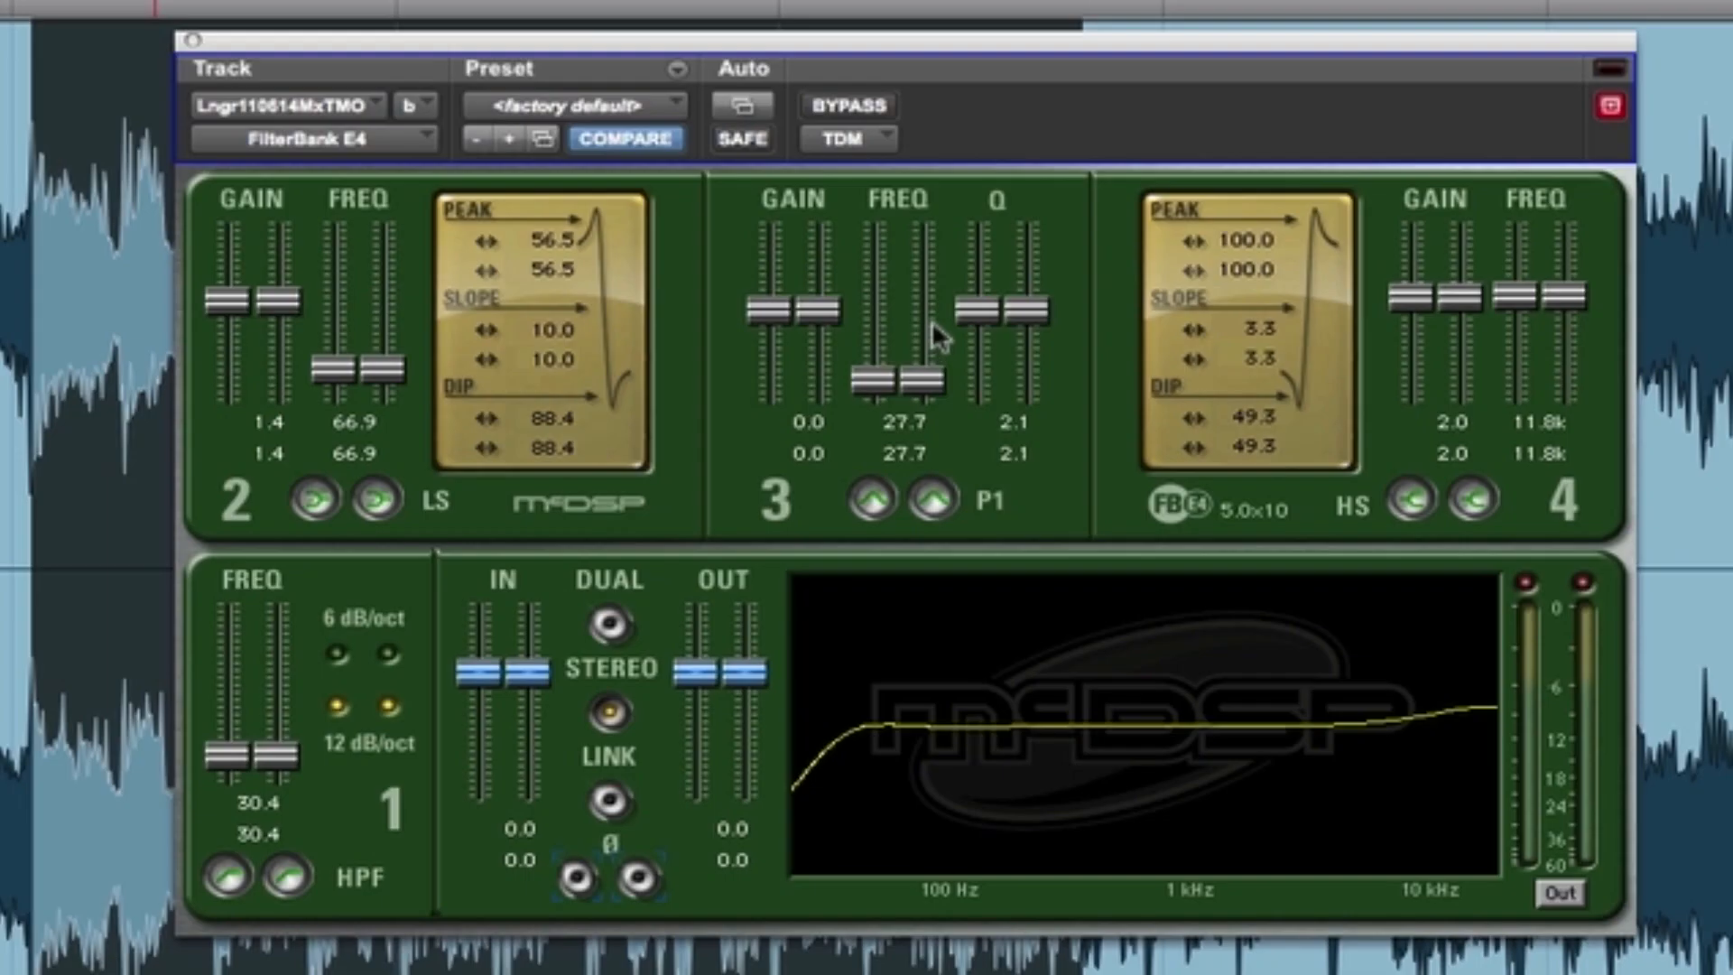
pyautogui.moveTo(884, 384); pyautogui.dragTo(884, 365)
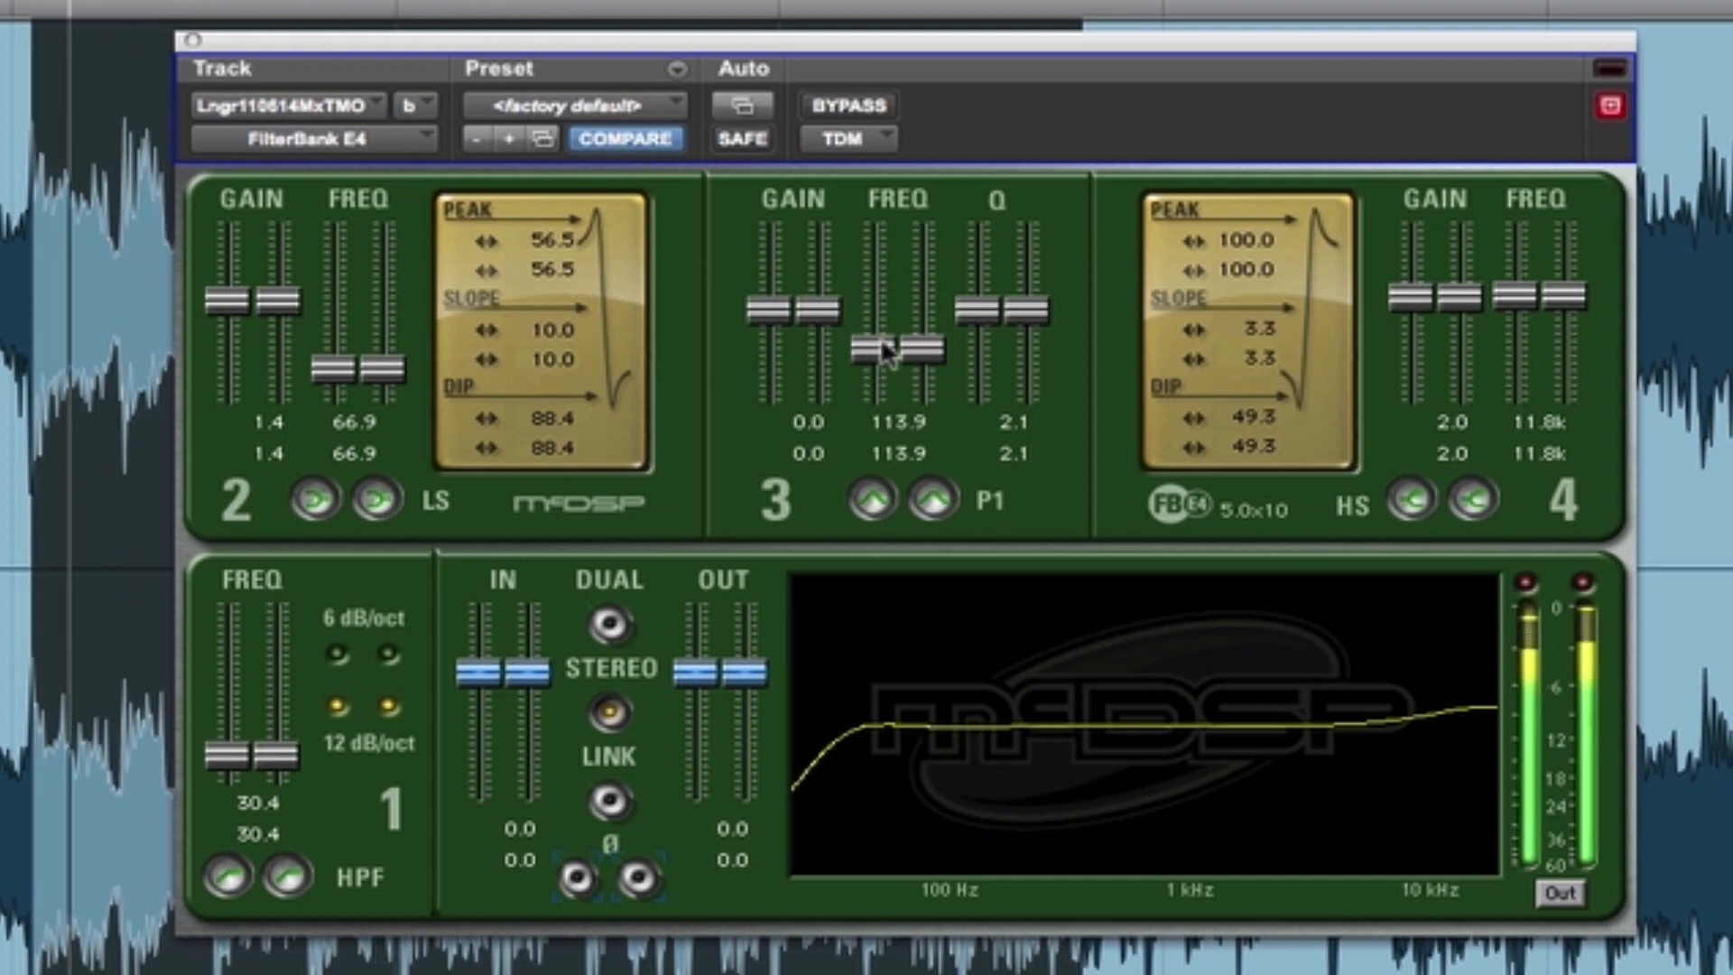
pyautogui.moveTo(1016, 300); pyautogui.dragTo(1011, 250)
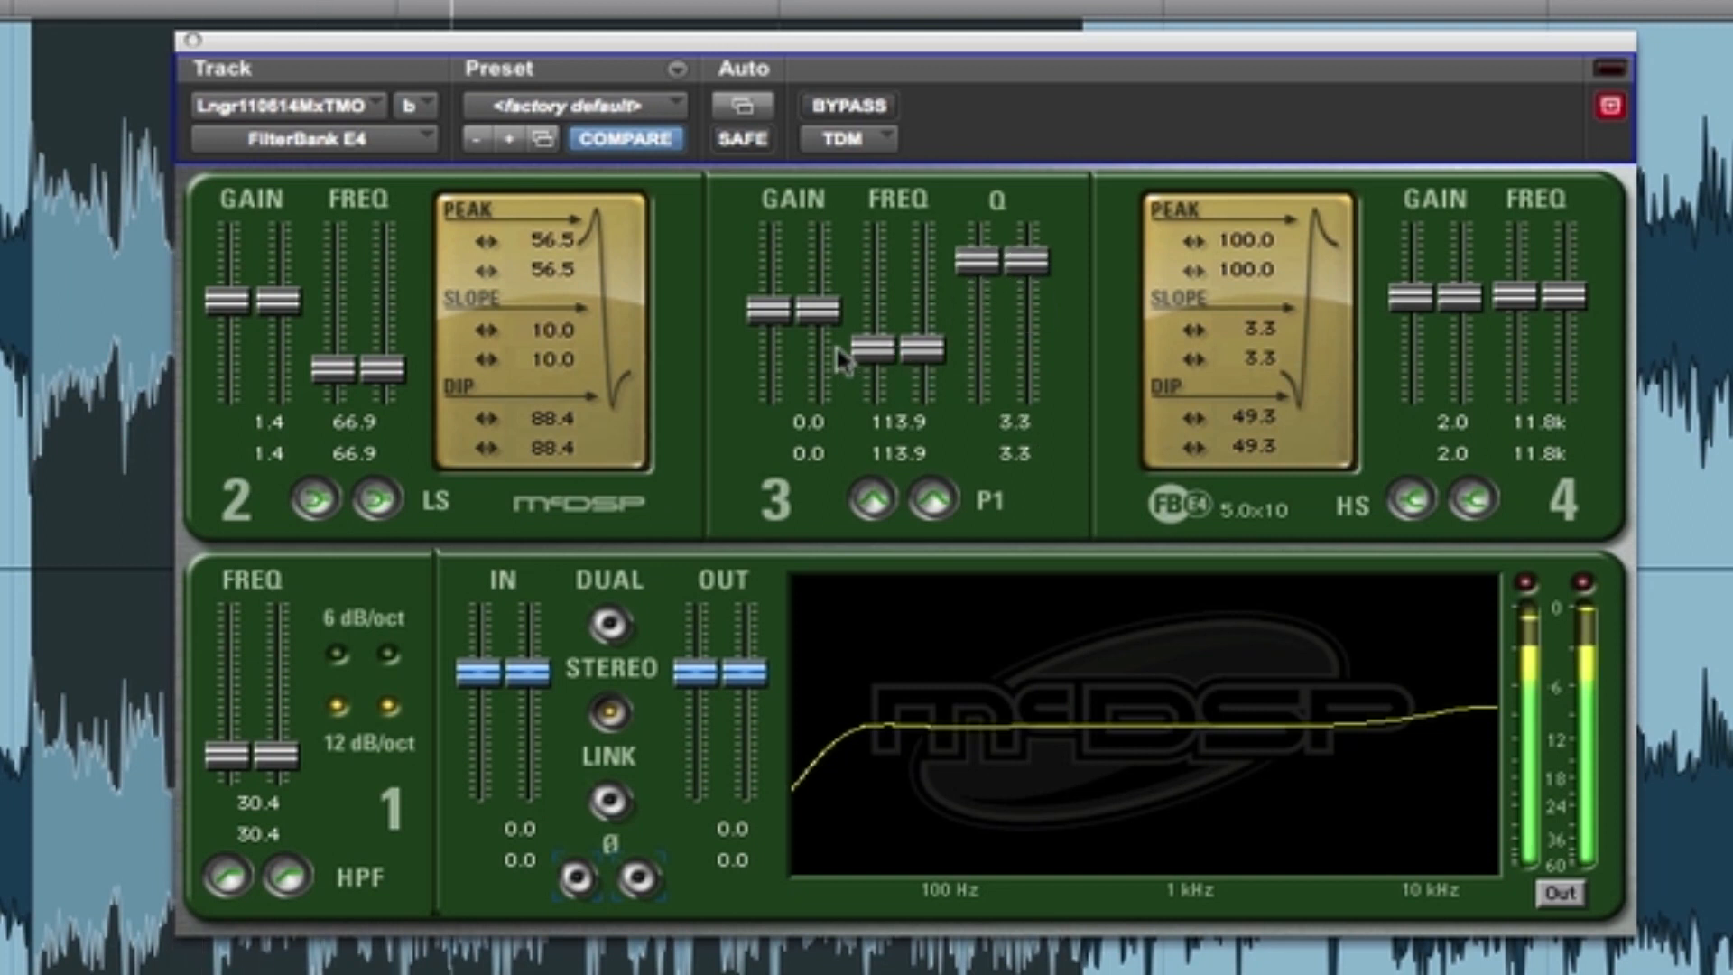
pyautogui.moveTo(816, 309); pyautogui.dragTo(818, 298)
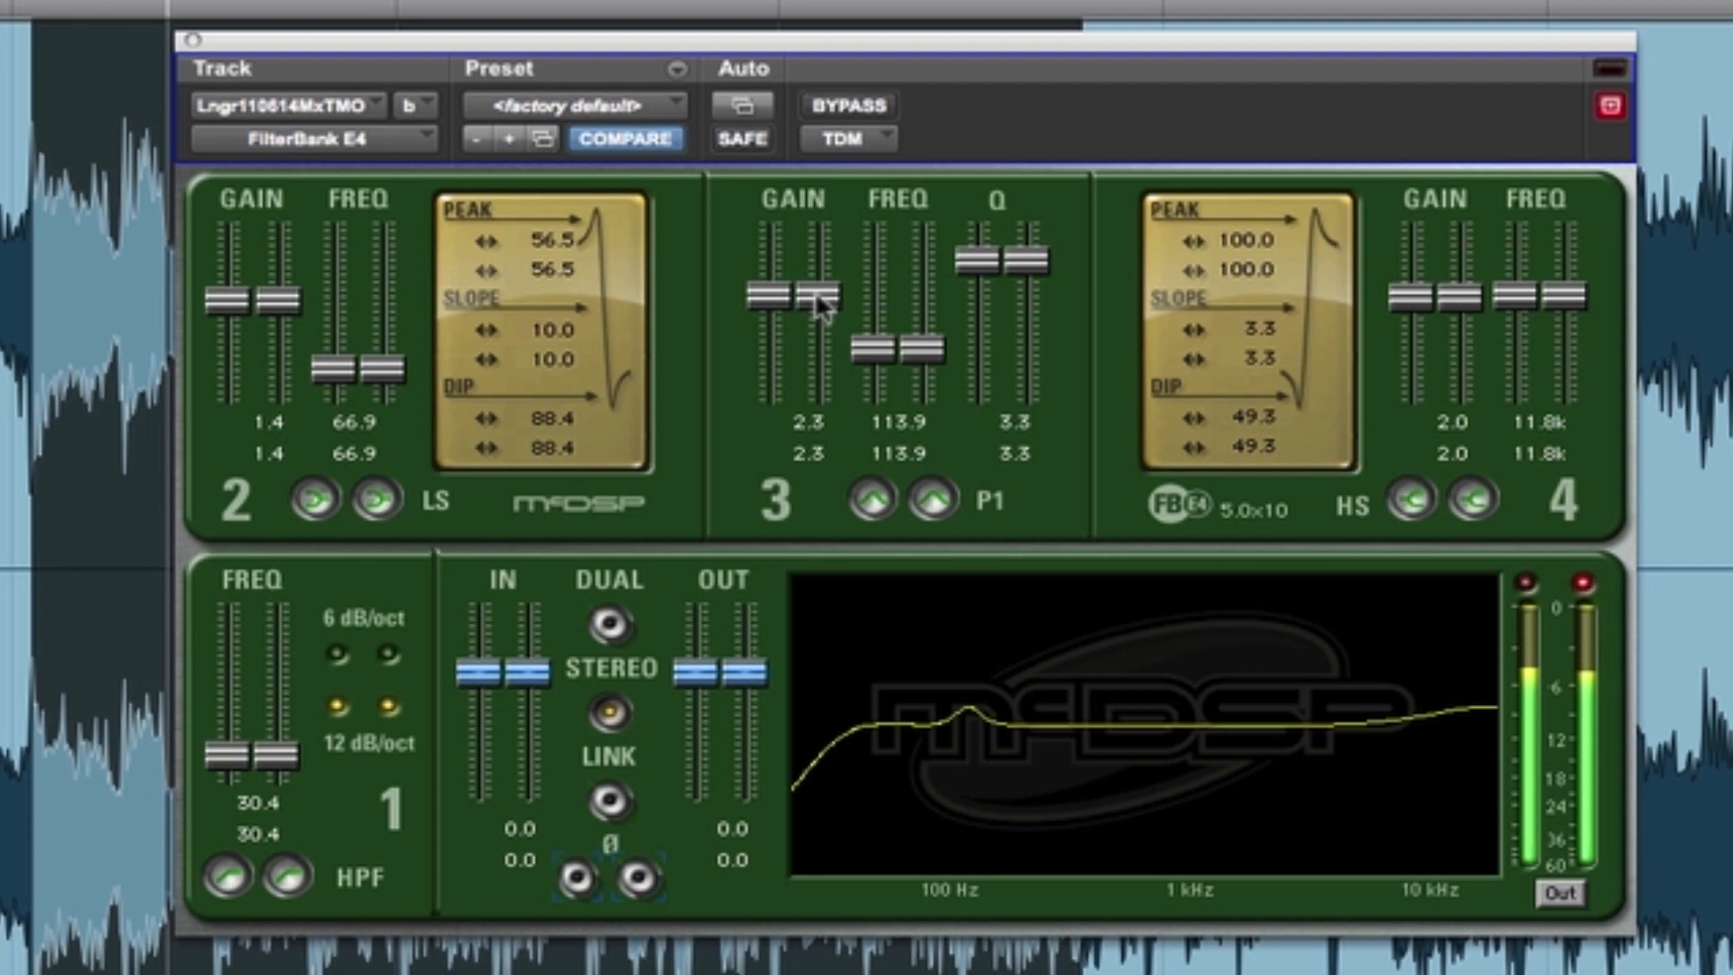
pyautogui.moveTo(818, 296); pyautogui.dragTo(816, 306)
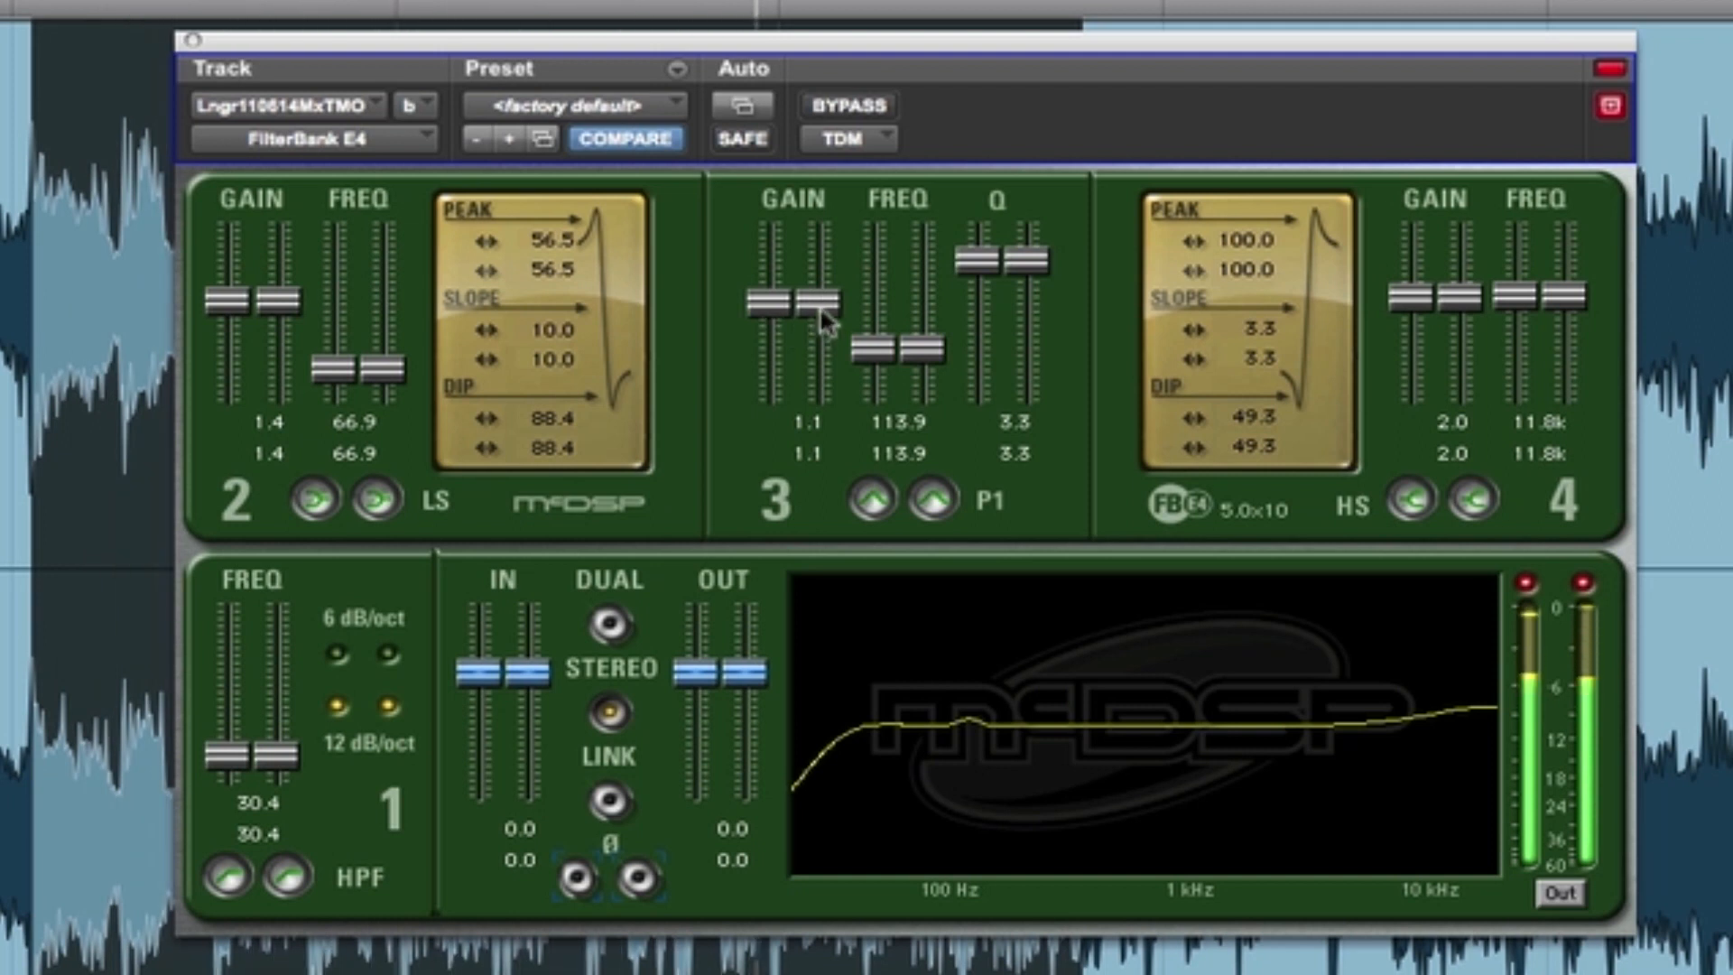
pyautogui.moveTo(1047, 262); pyautogui.dragTo(1044, 232)
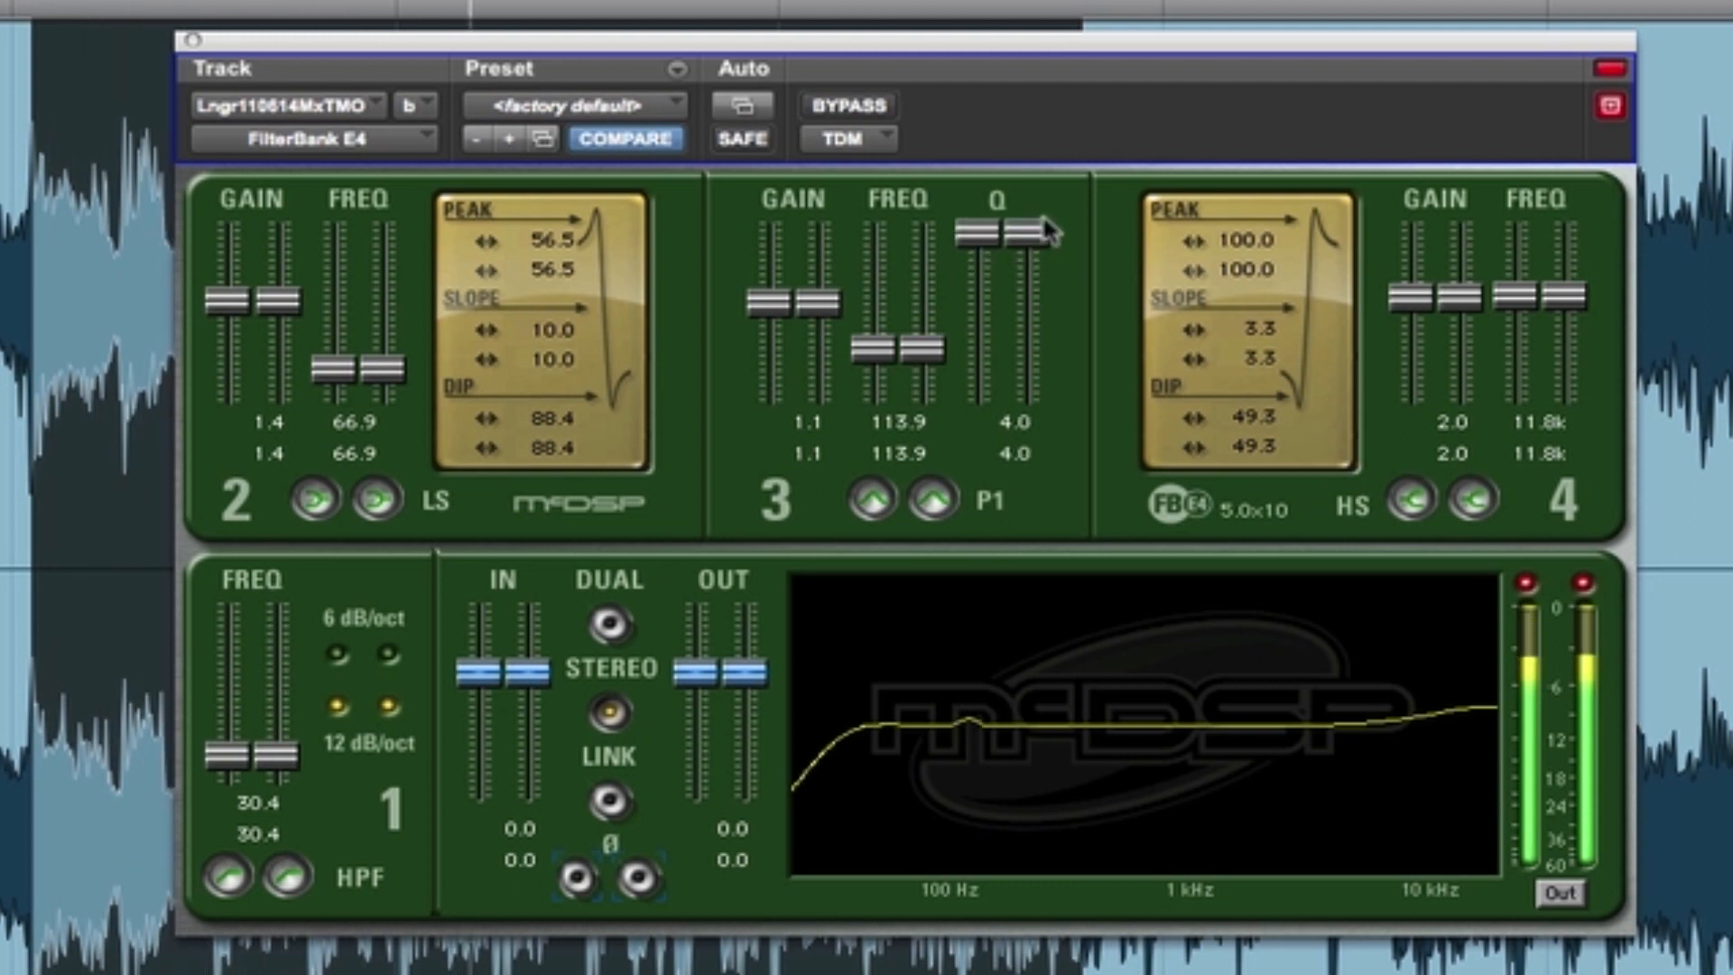
pyautogui.press('space')
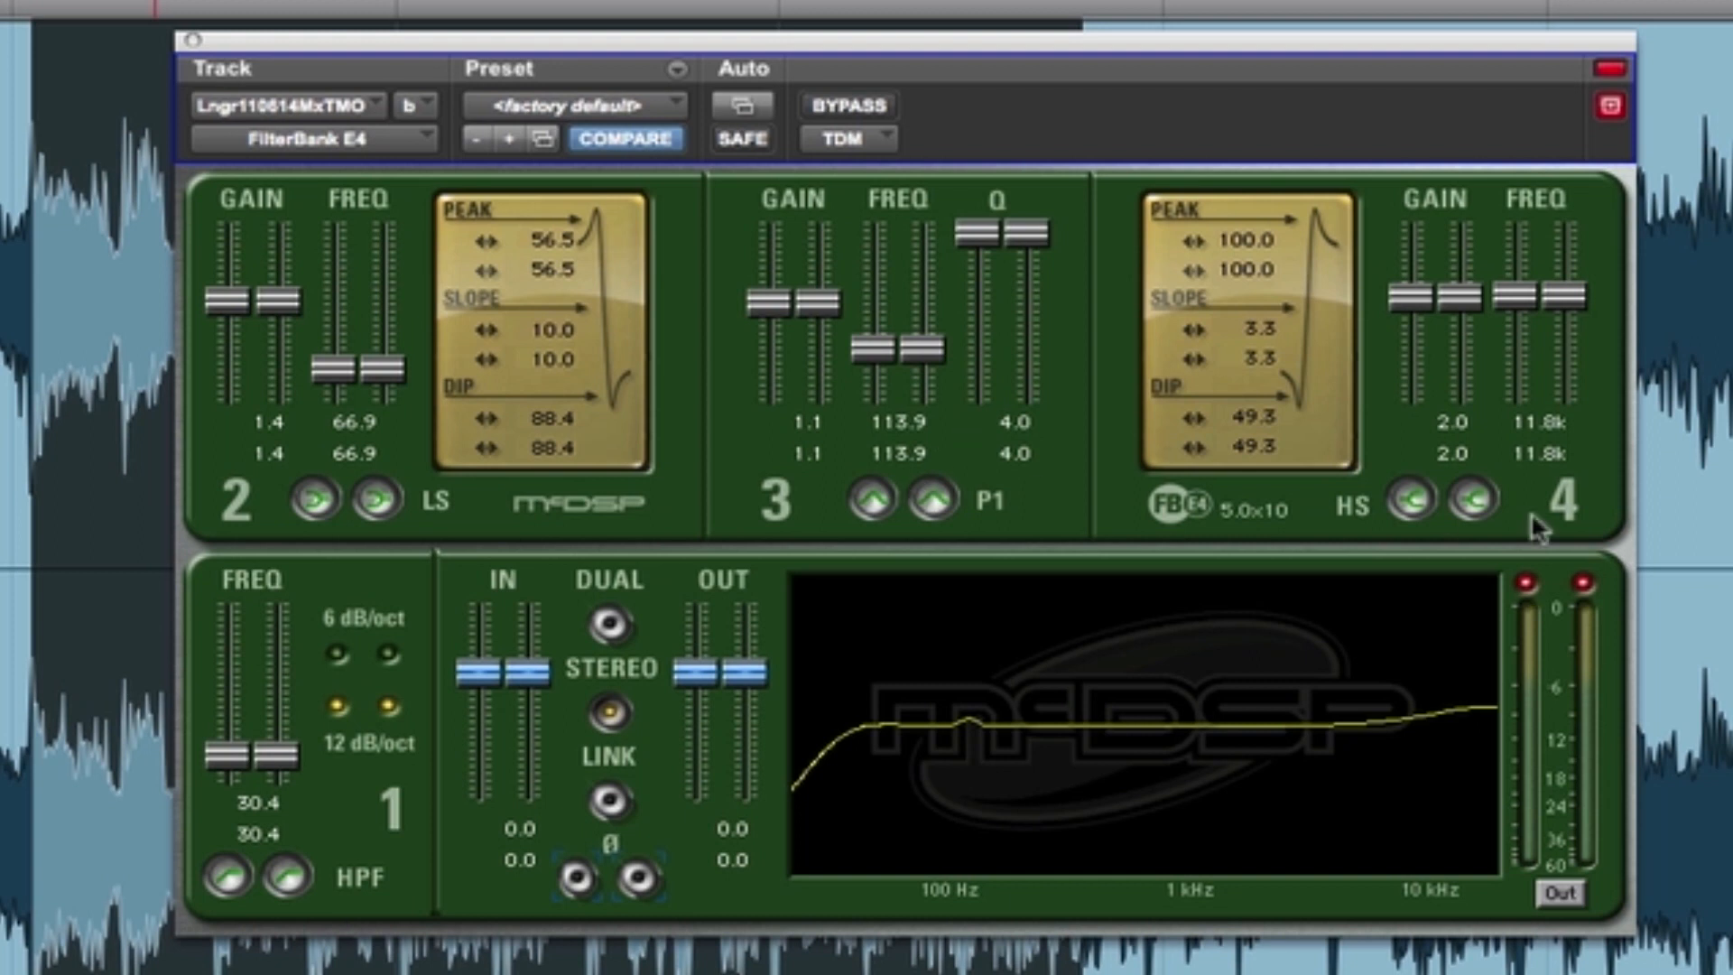
# - Reset the clip indicators during playback to check for clipping, and lower the EQ output level to -0.9
pyautogui.press('space')
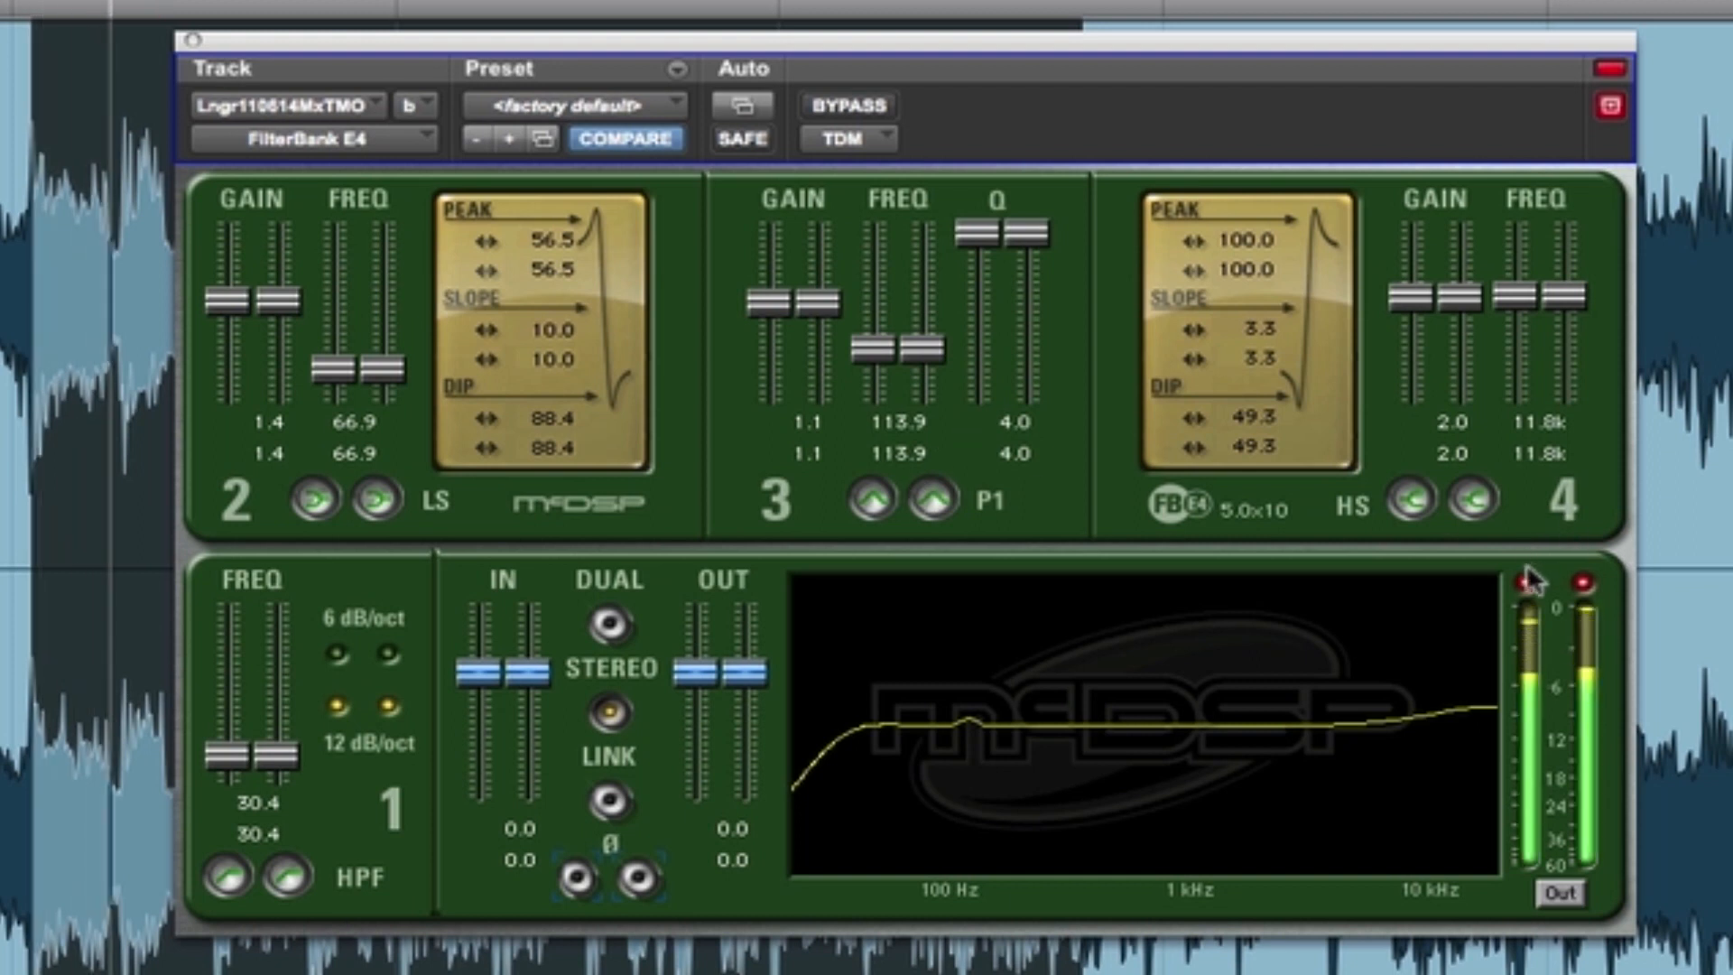
pyautogui.click(1582, 585)
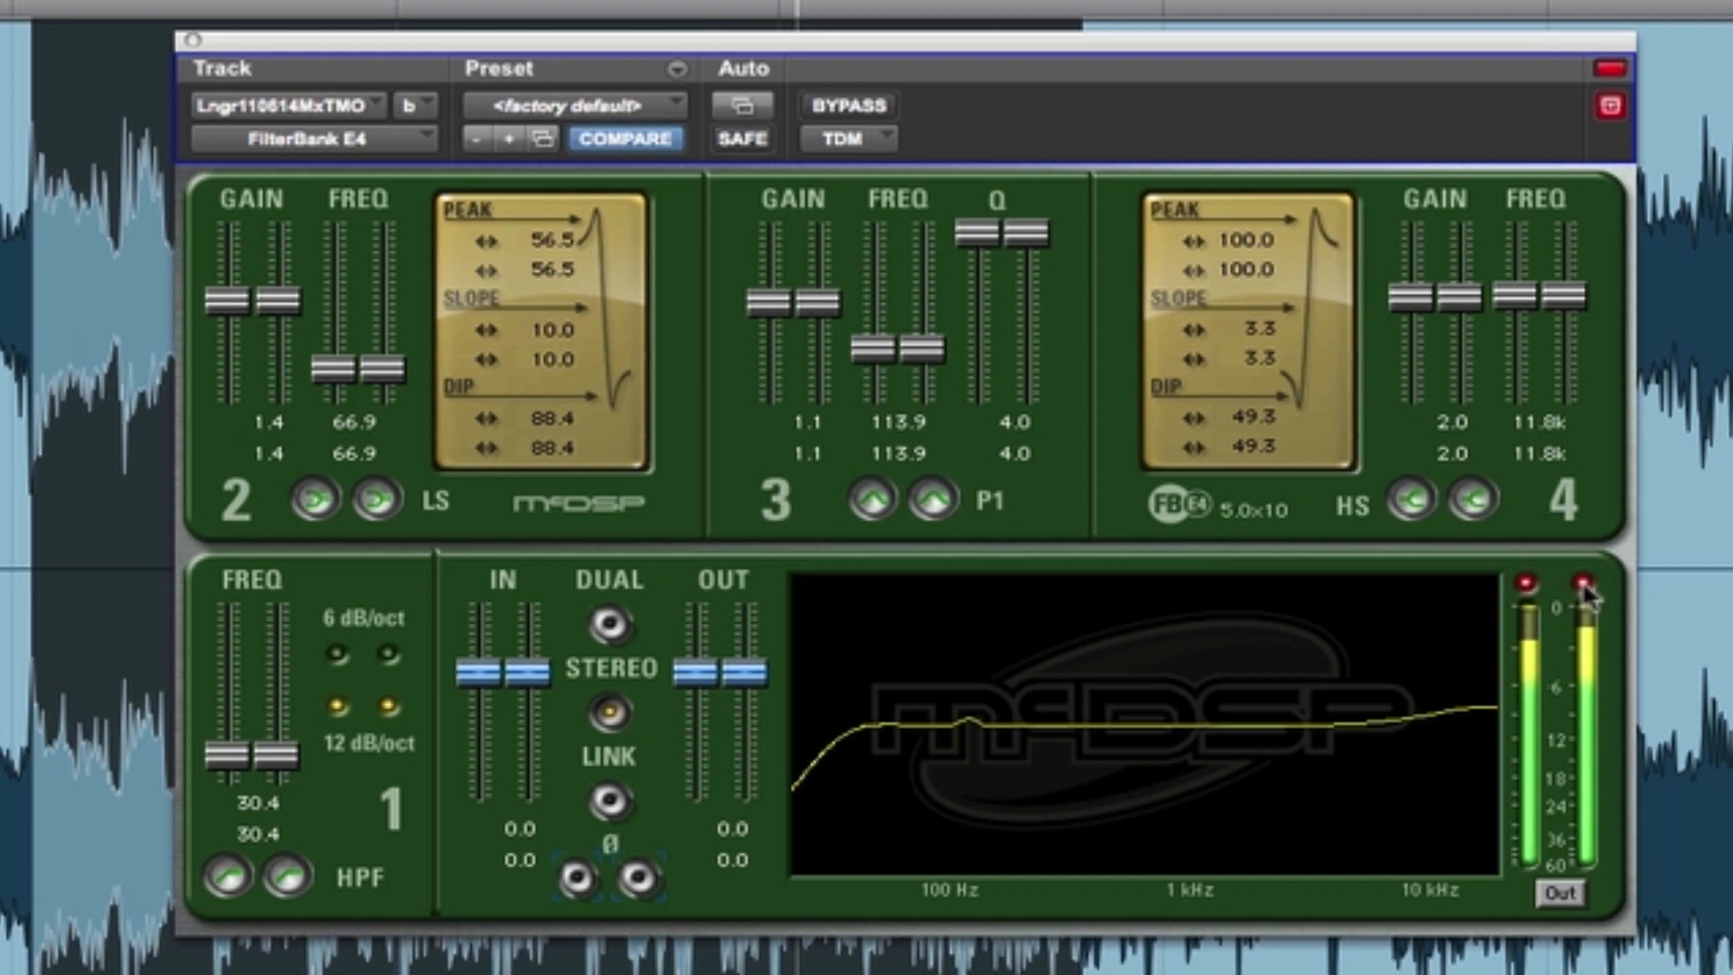
pyautogui.press('space')
pyautogui.moveTo(700, 672); pyautogui.dragTo(700, 681)
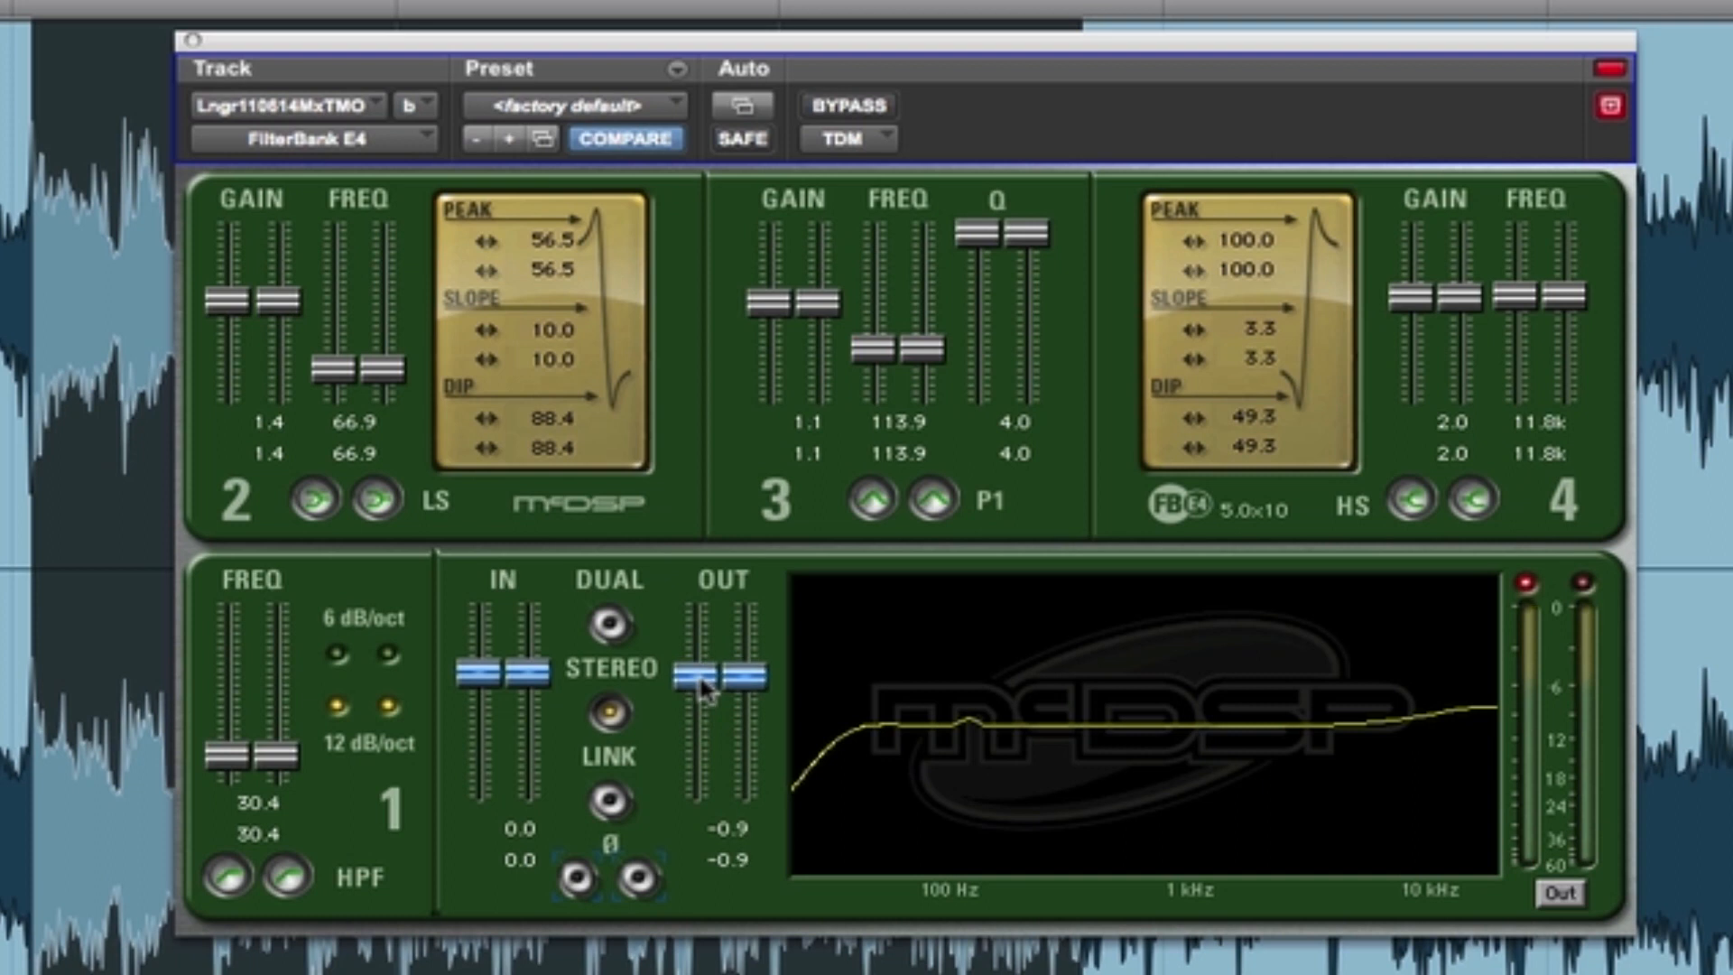
# - Play the selection and compare the complete EQ at its reduced output with the bypassed signal, leaving the EQ active
pyautogui.press('space')
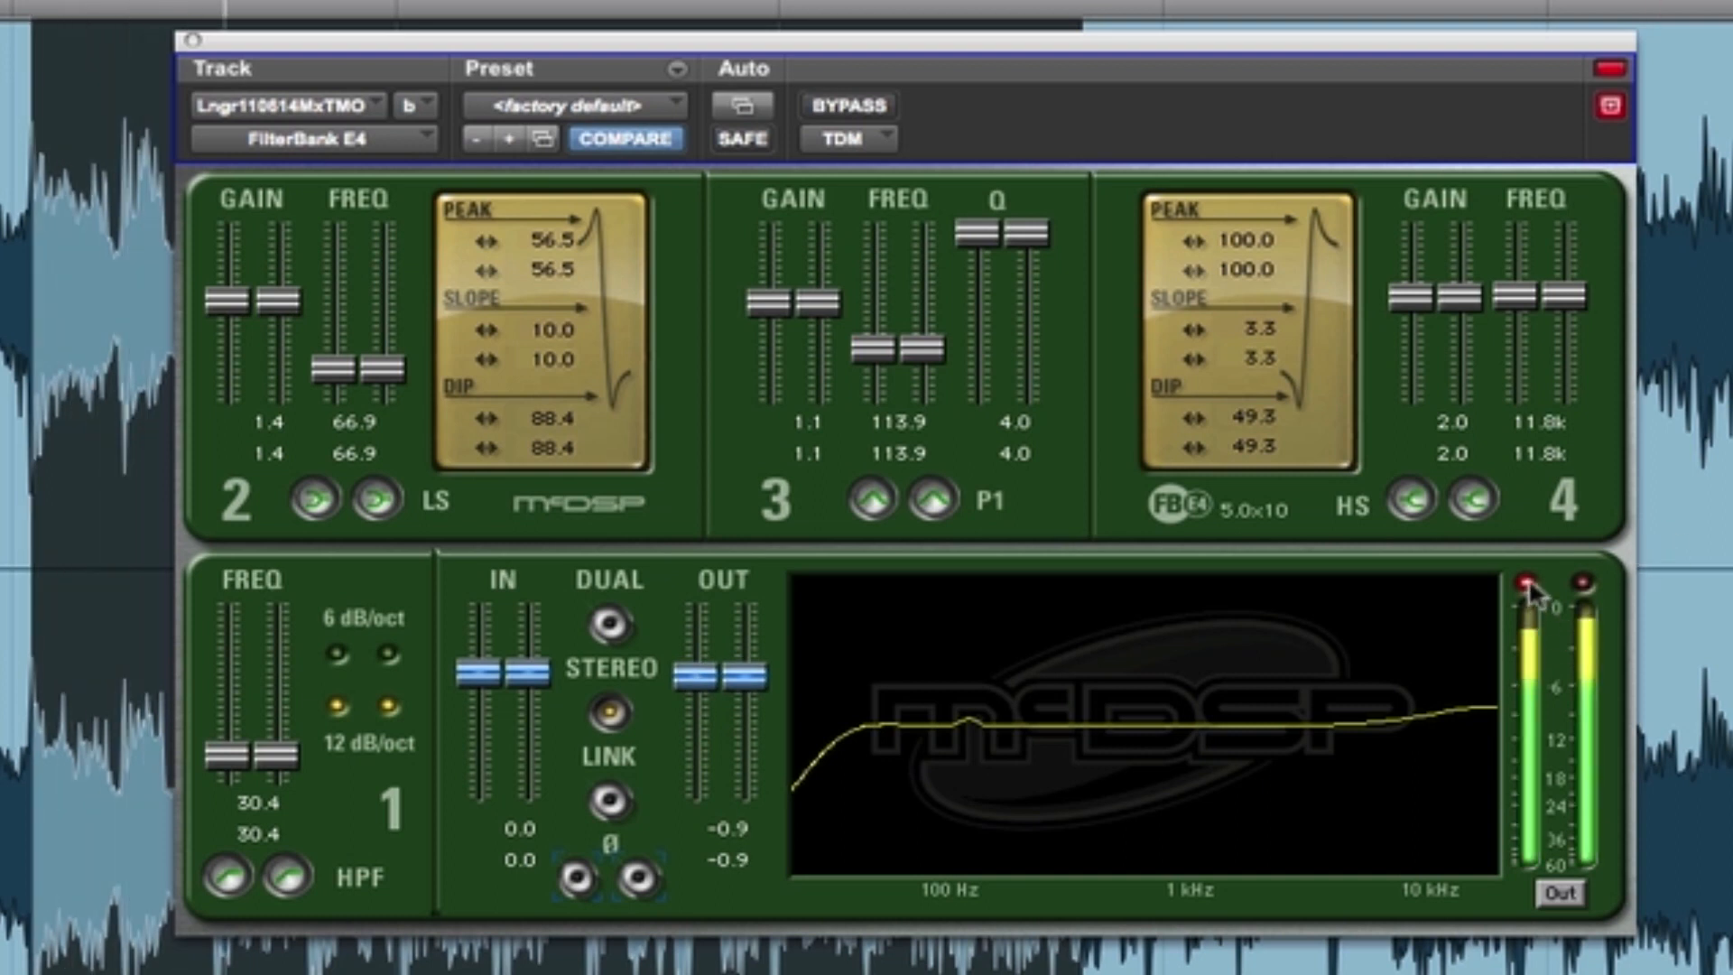
pyautogui.click(820, 105)
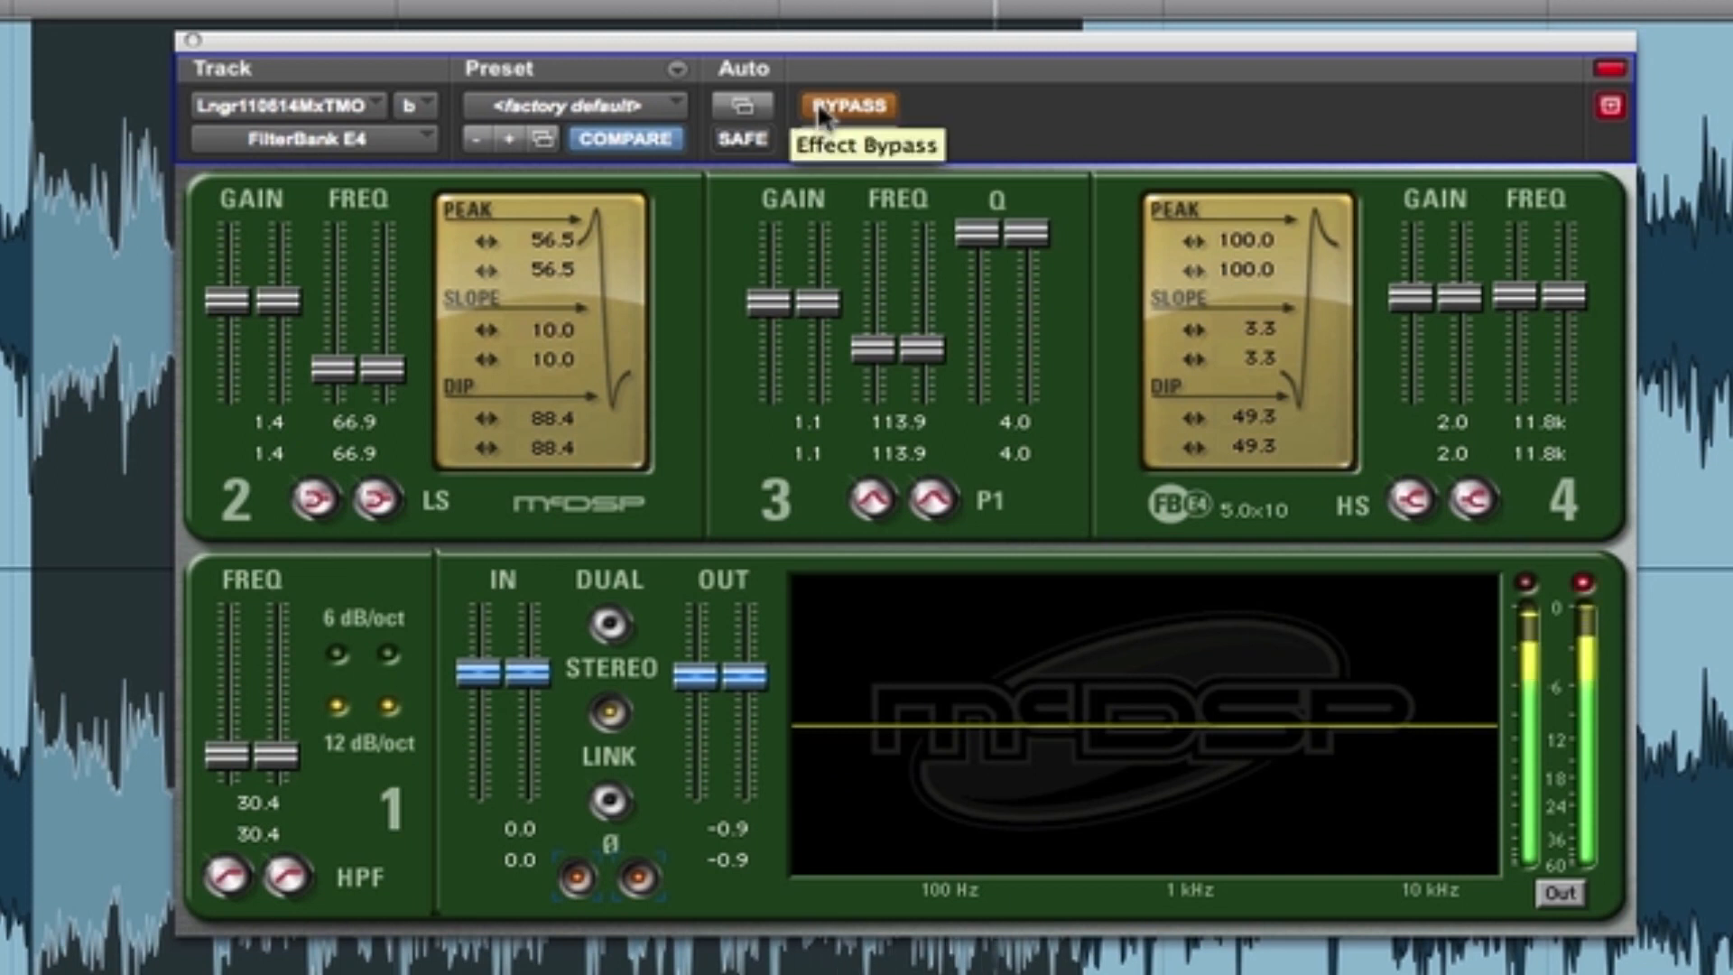
pyautogui.click(820, 101)
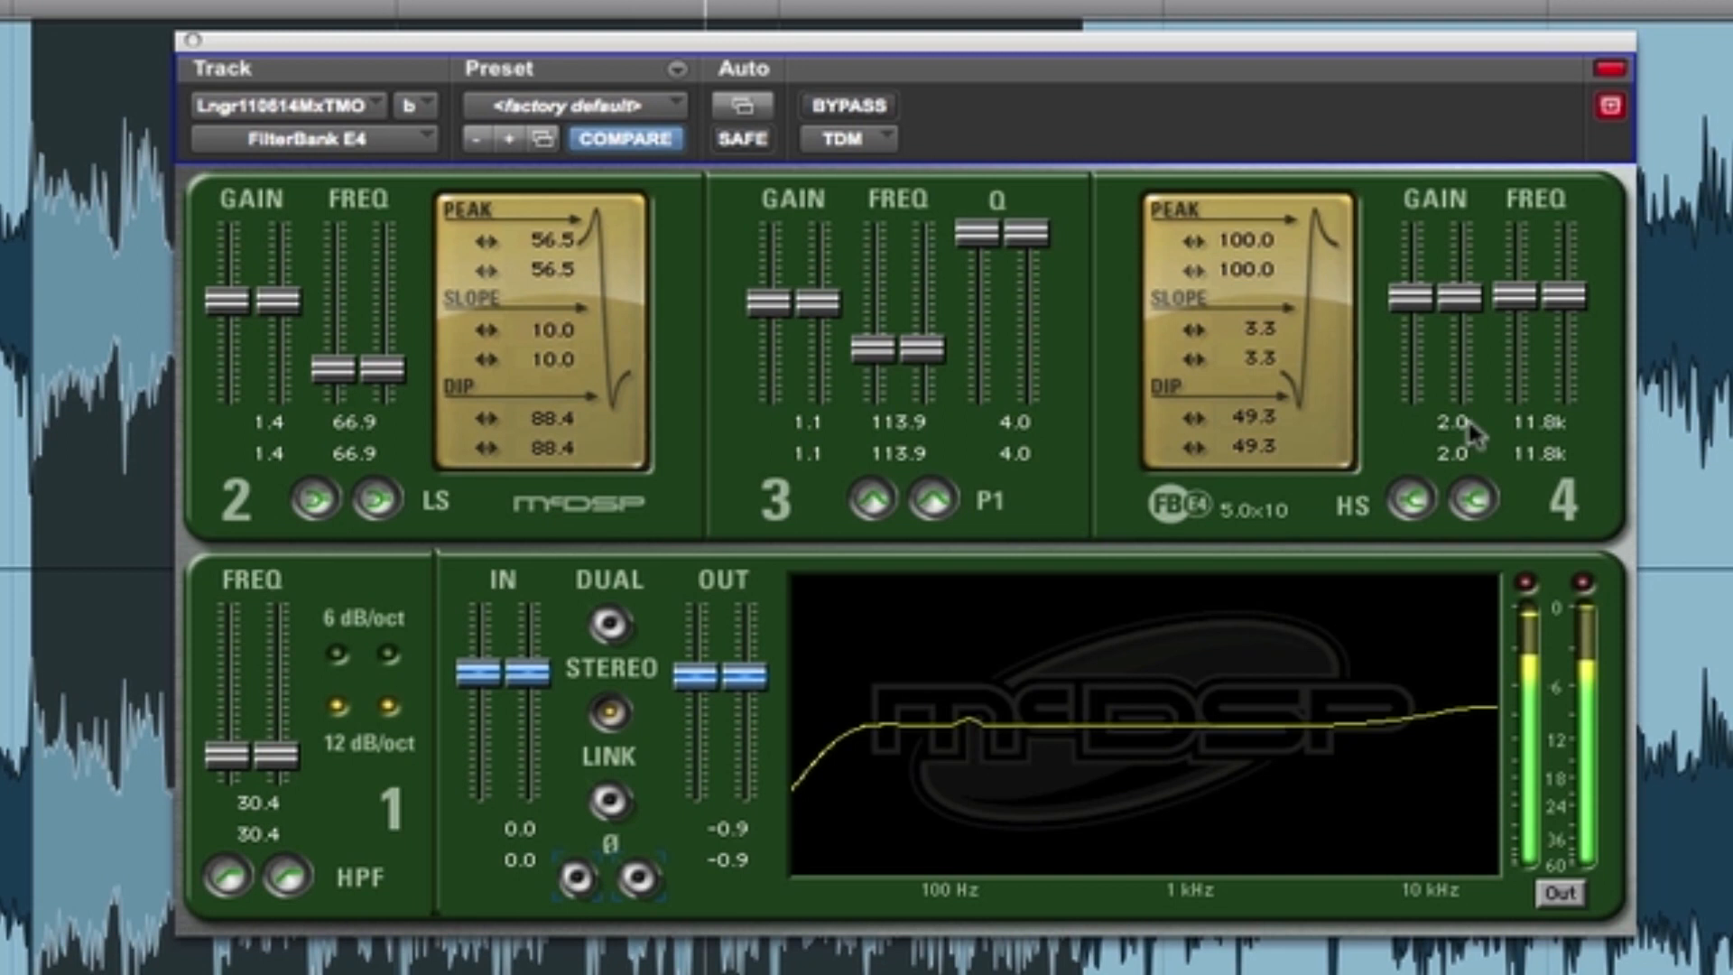
# - Raise the EQ output level to -0.1, compare the active and bypassed EQ during playback, and stop with it active
pyautogui.click(846, 107)
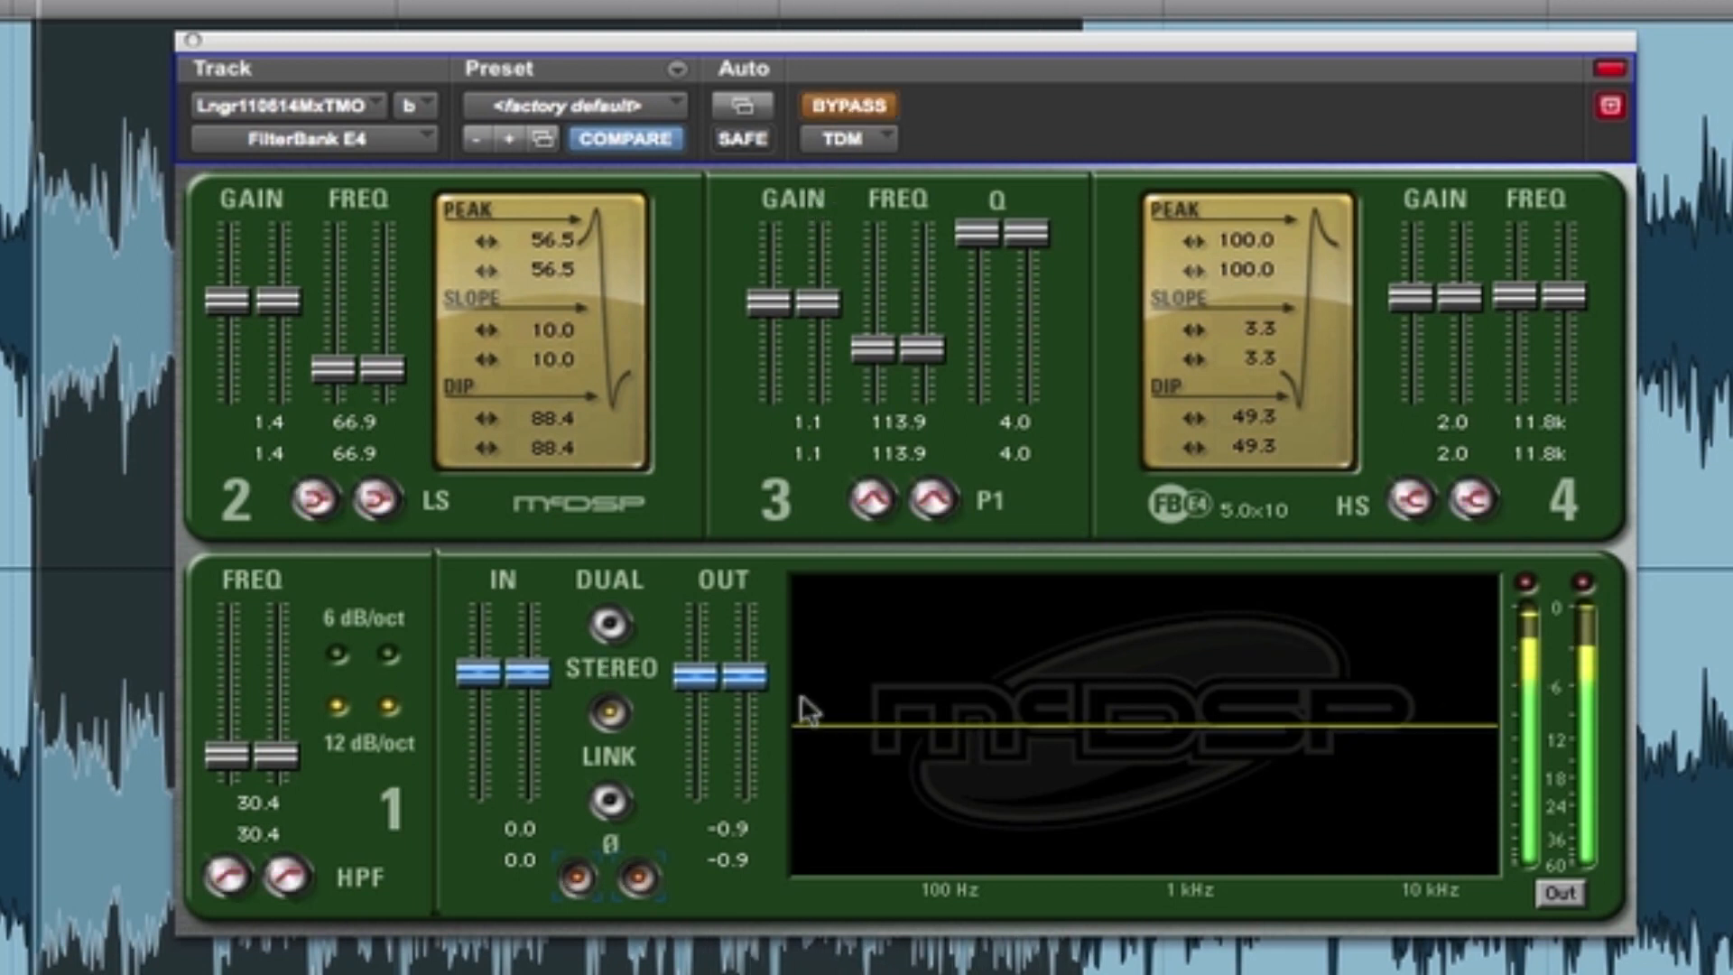
pyautogui.moveTo(709, 683); pyautogui.dragTo(708, 674)
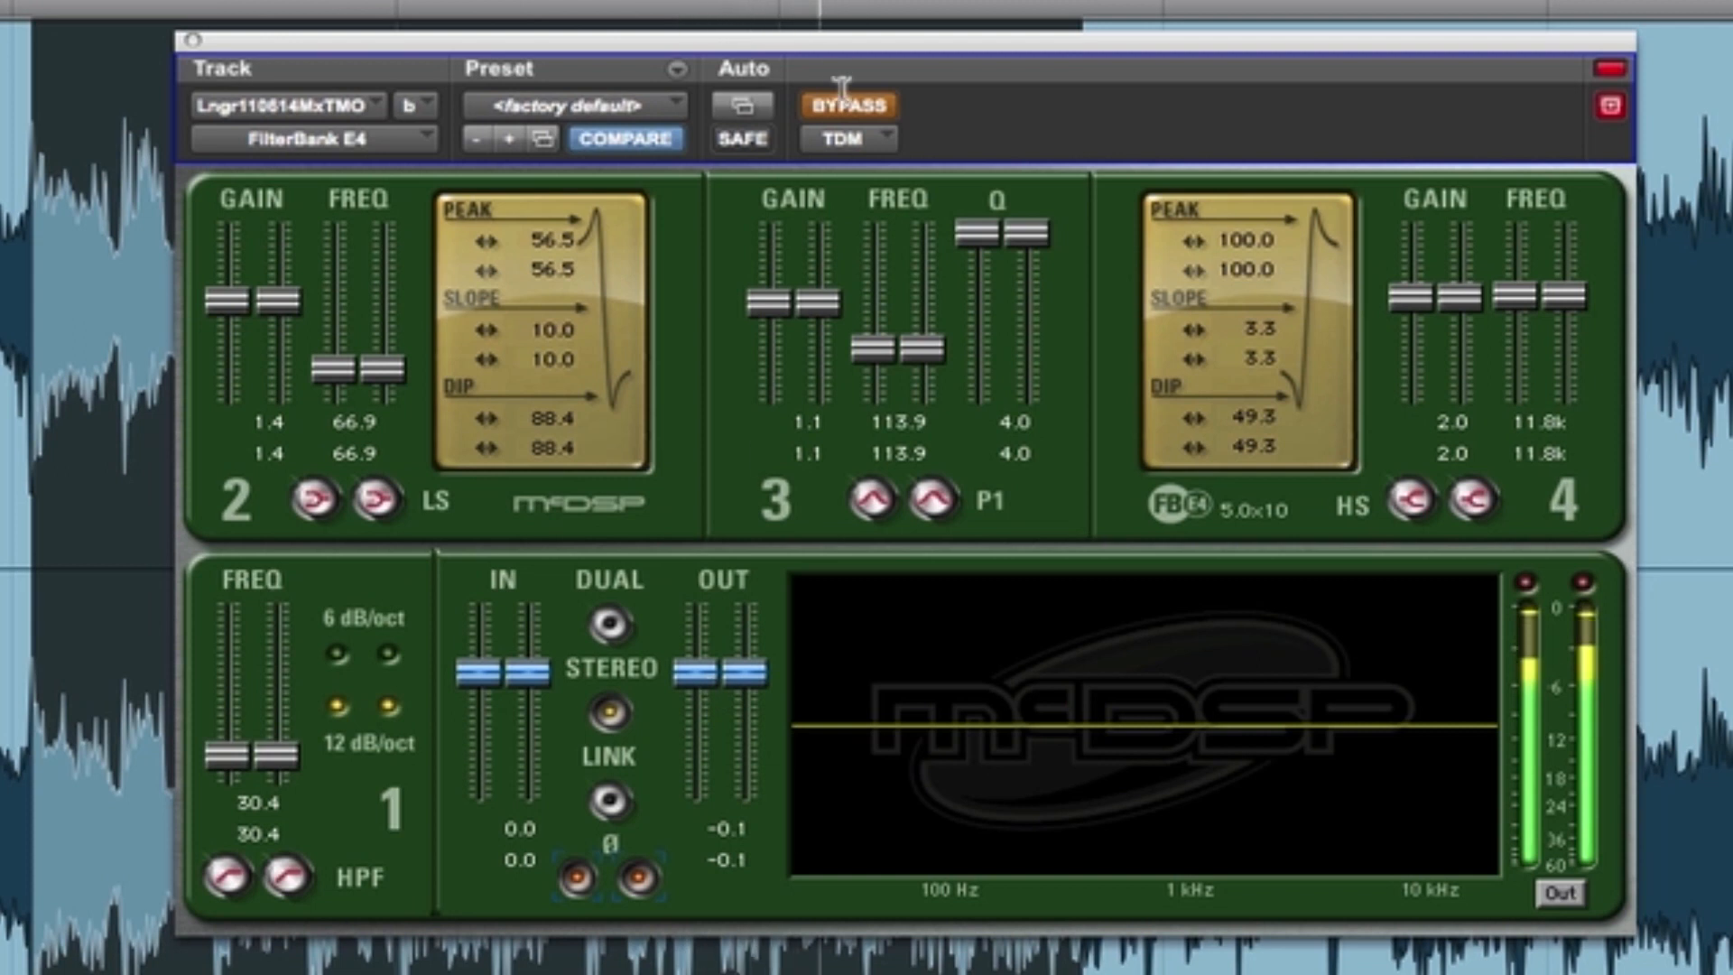
pyautogui.click(816, 105)
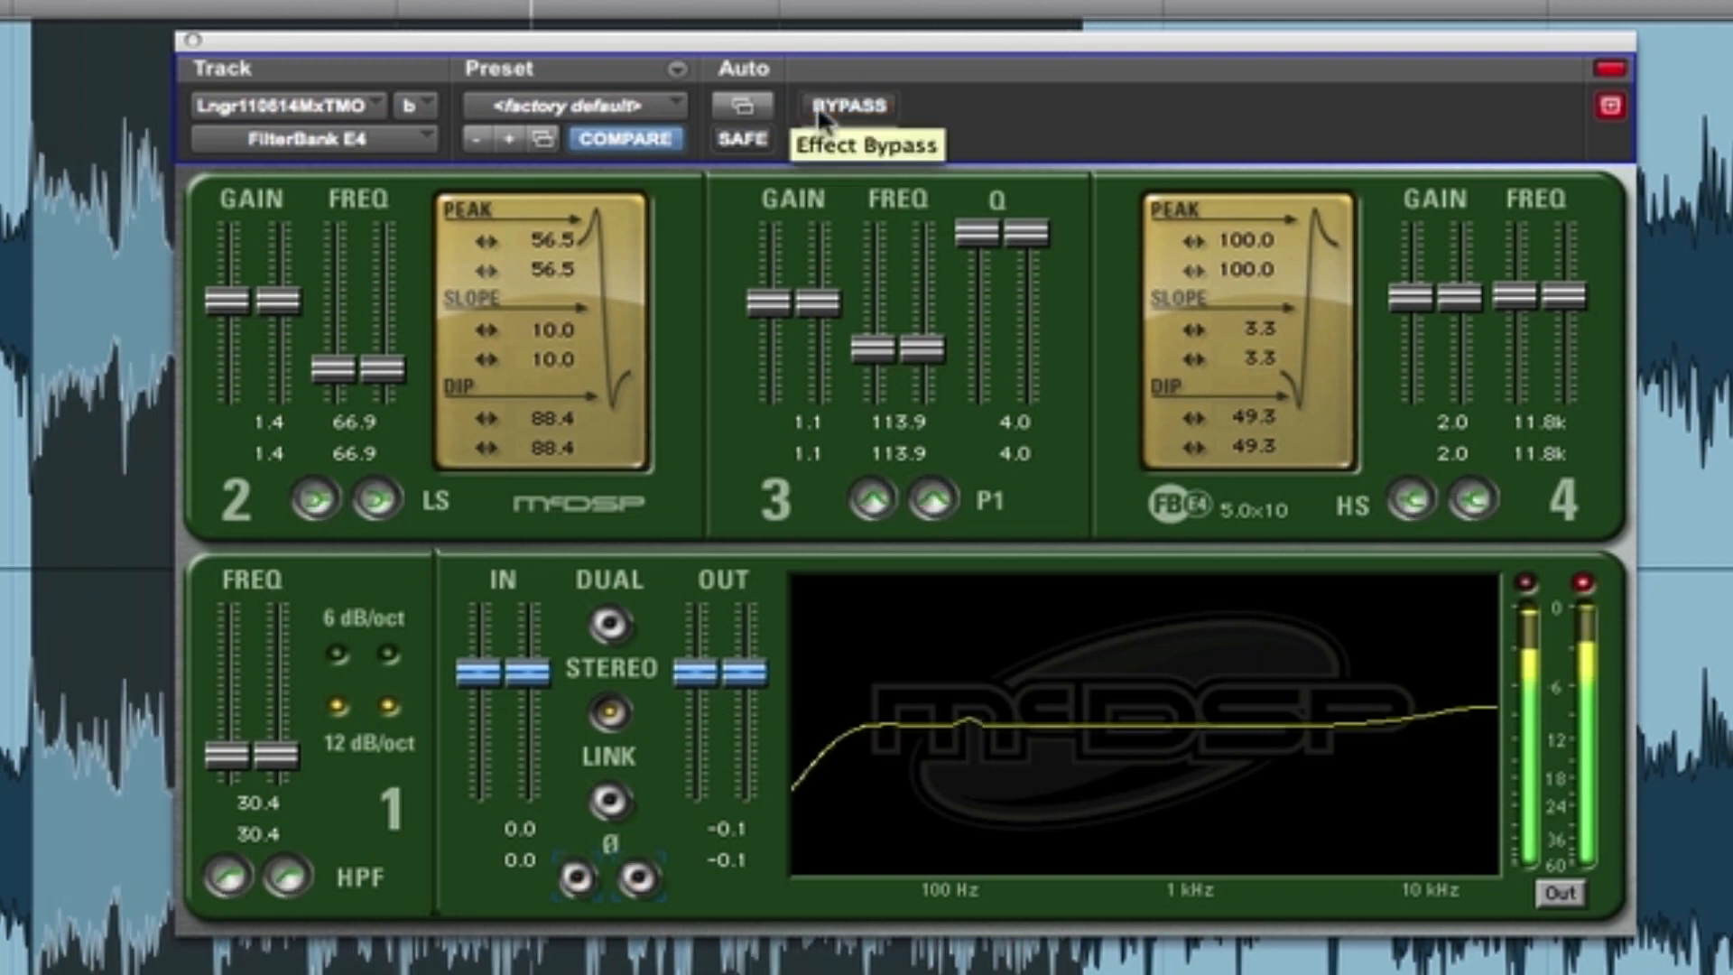
pyautogui.click(817, 104)
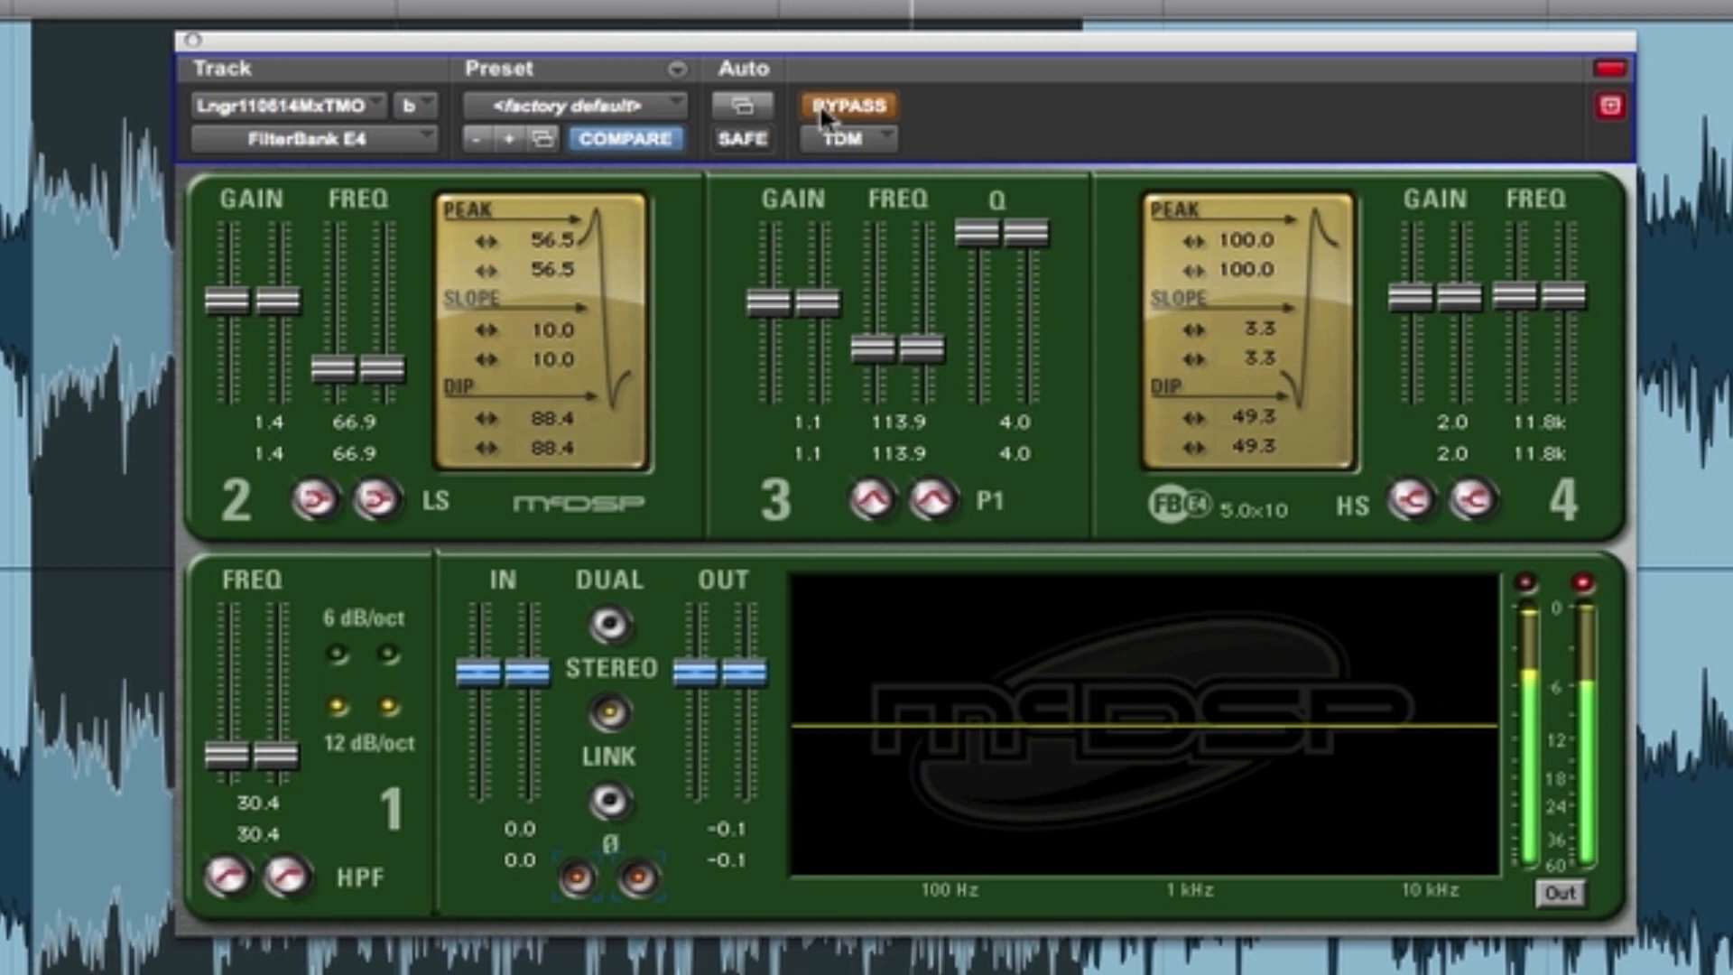
pyautogui.click(820, 106)
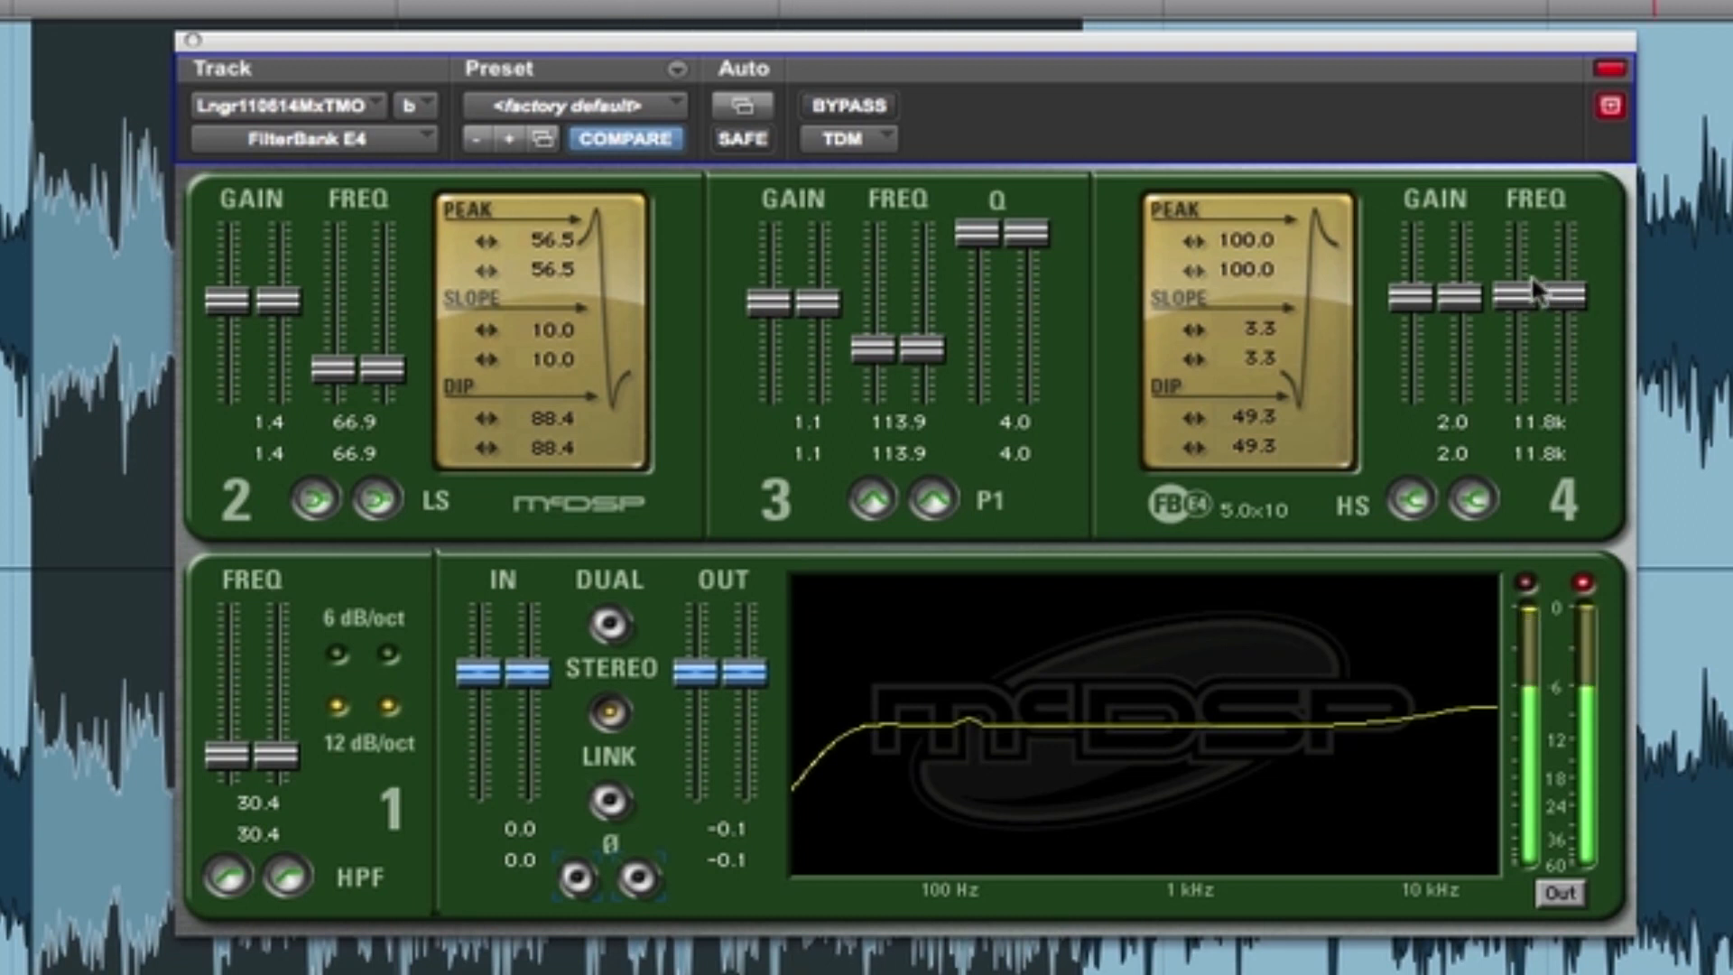
pyautogui.press('space')
# - Lower the band 4 high shelf frequency to 7.53k and compare the EQ with the bypassed signal during playback
pyautogui.moveTo(1541, 293); pyautogui.dragTo(1560, 345)
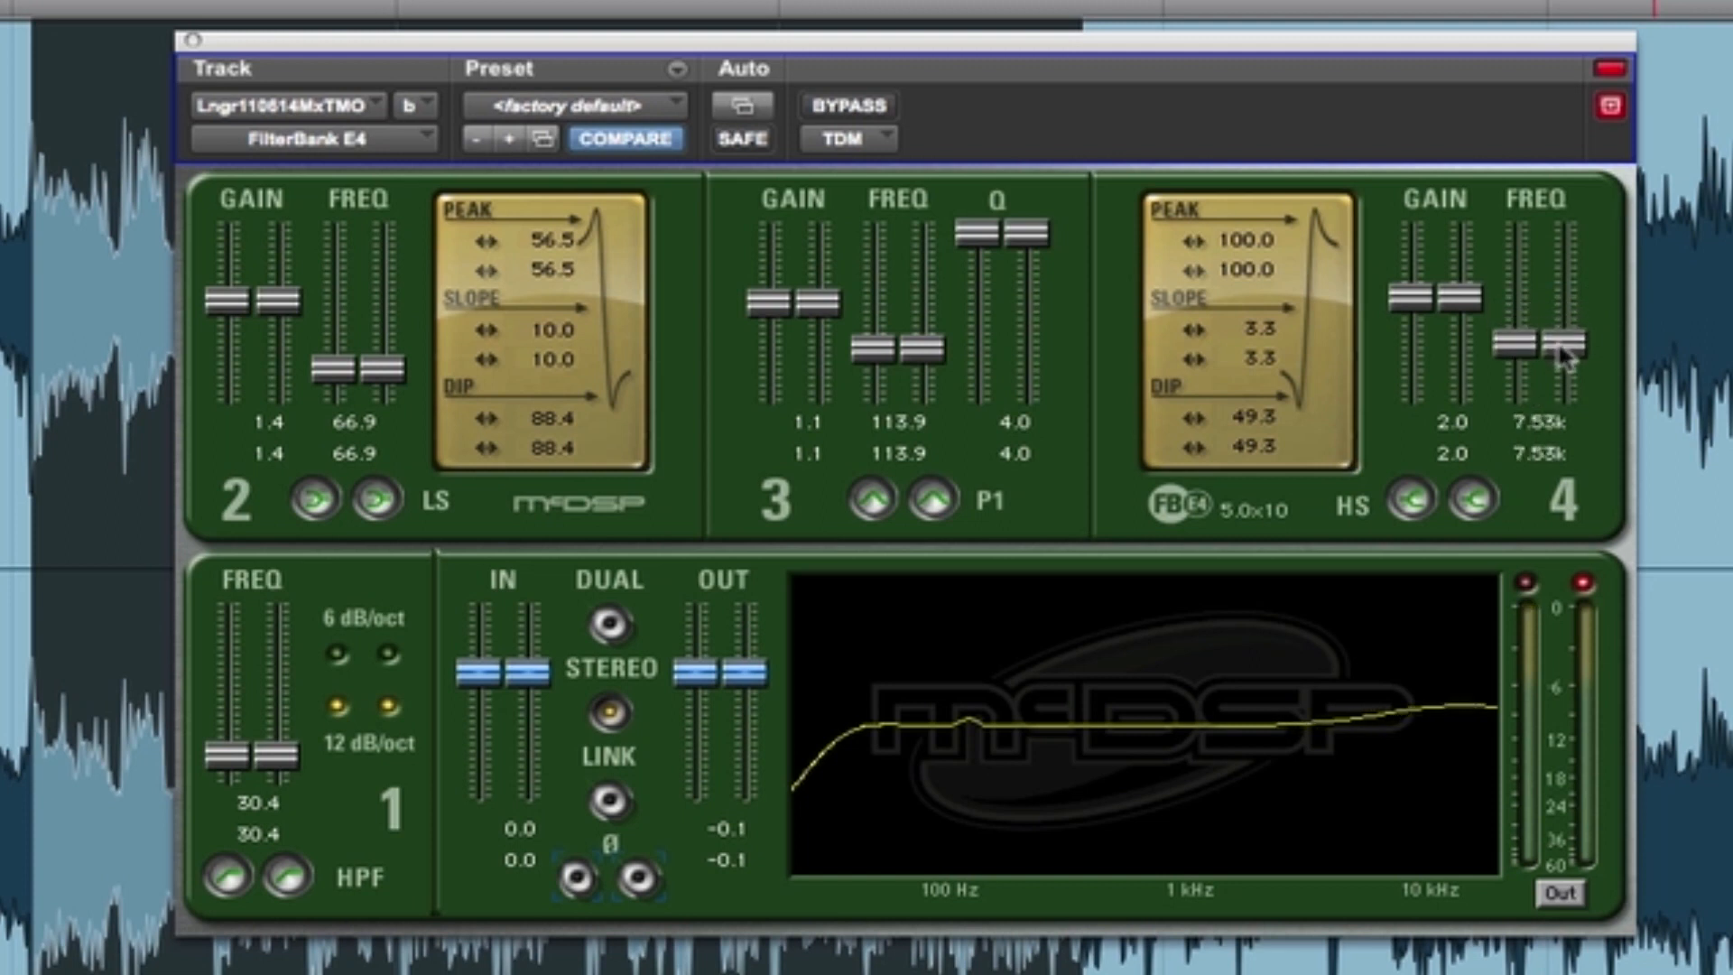
pyautogui.press('space')
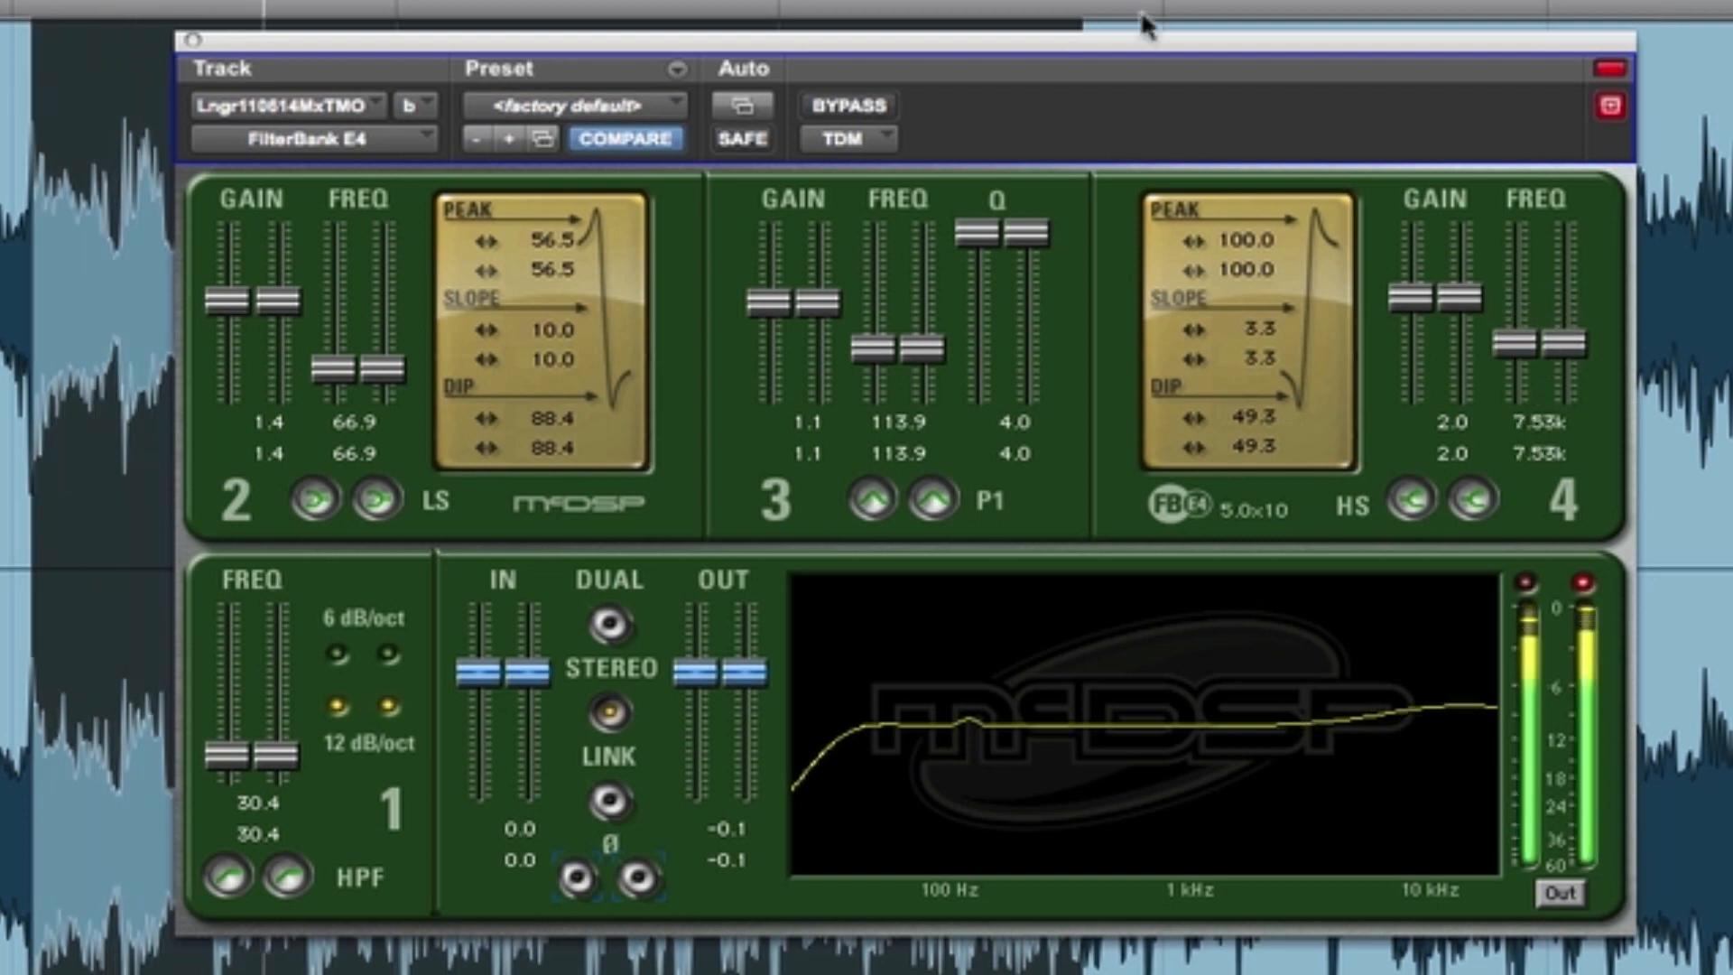
pyautogui.click(832, 110)
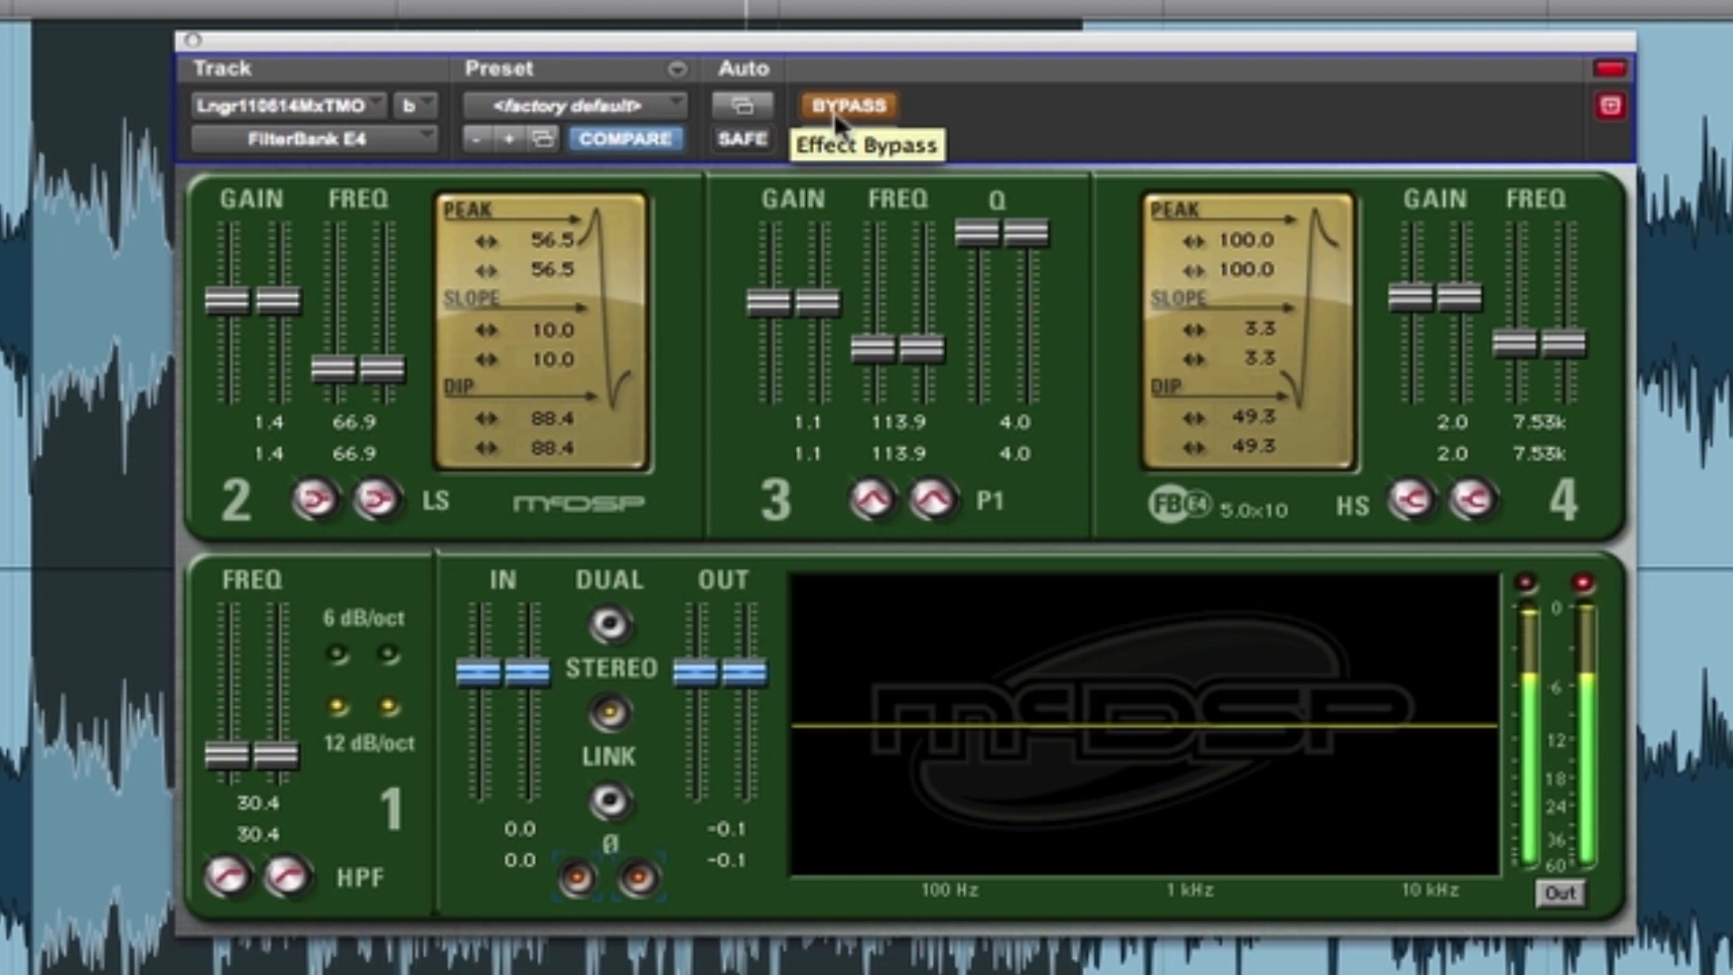
pyautogui.click(833, 110)
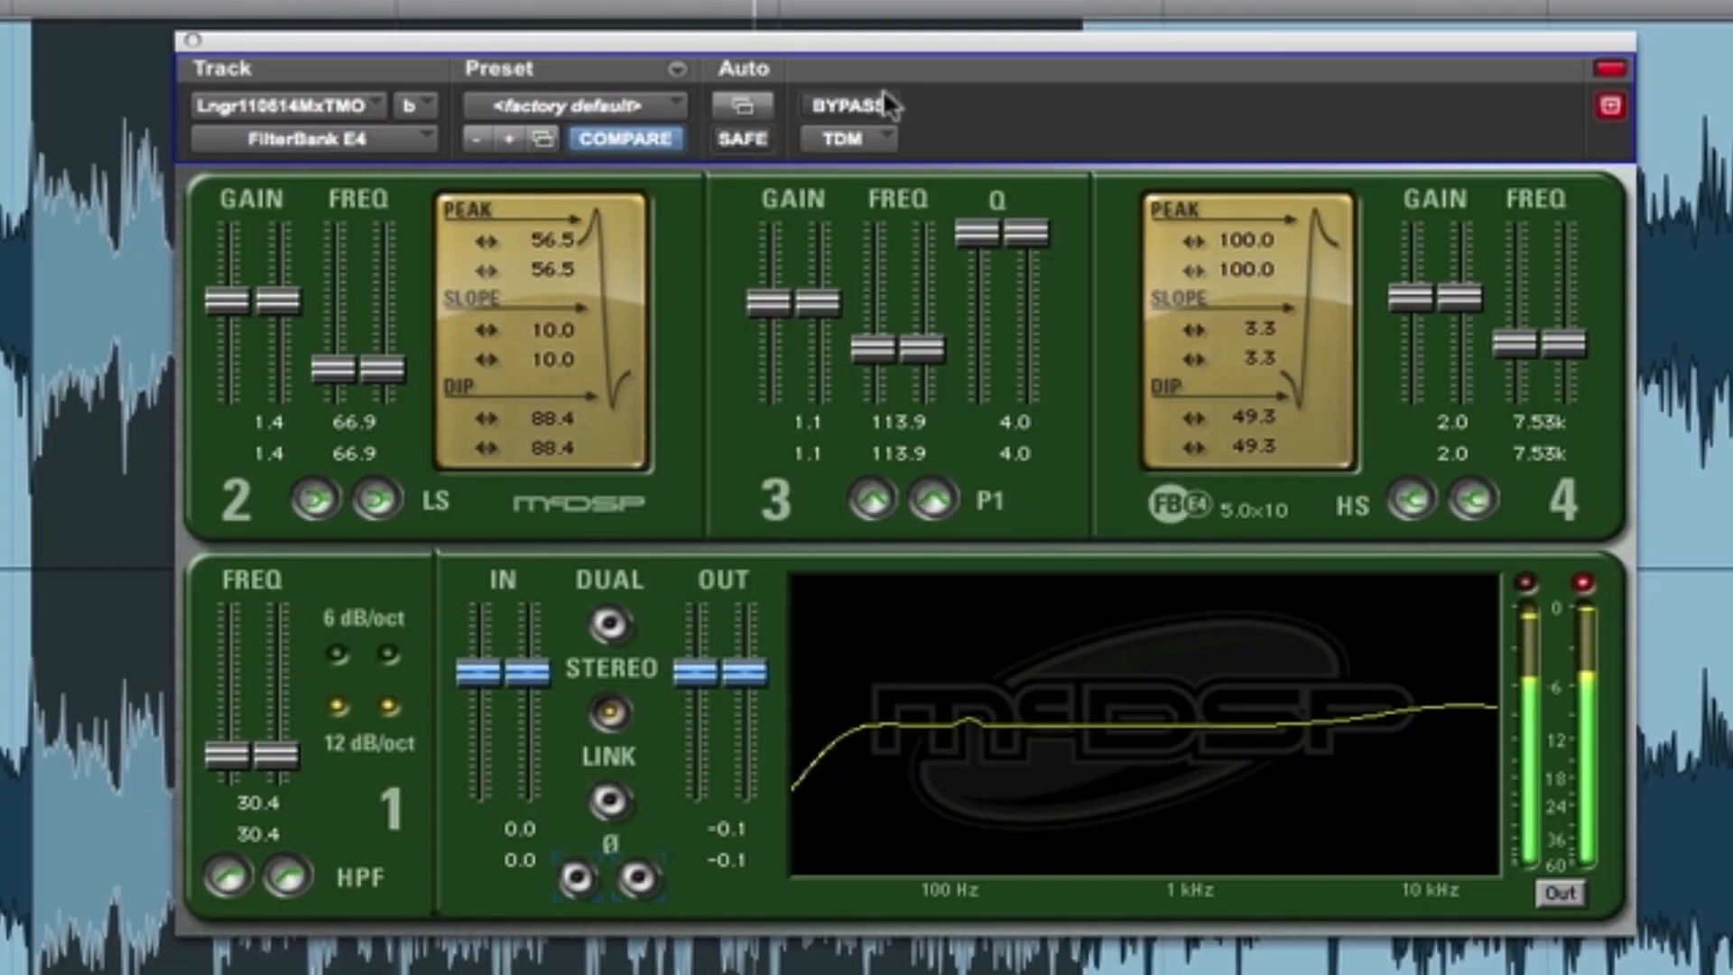
pyautogui.press('space')
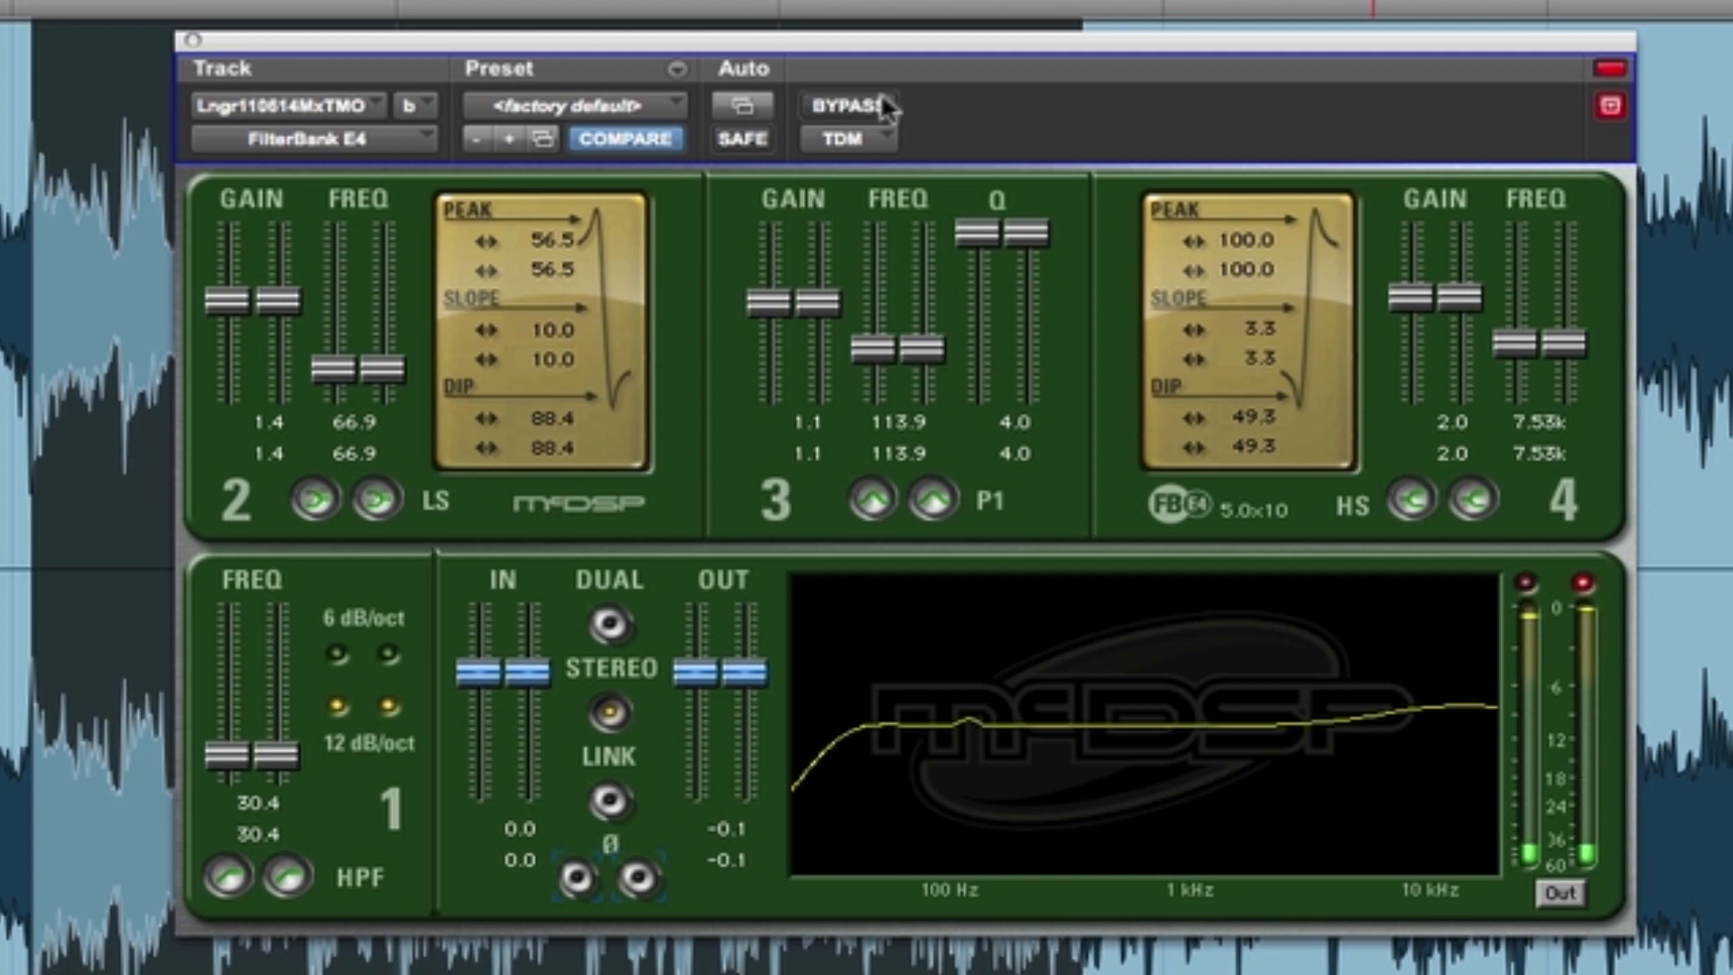
pyautogui.press('space')
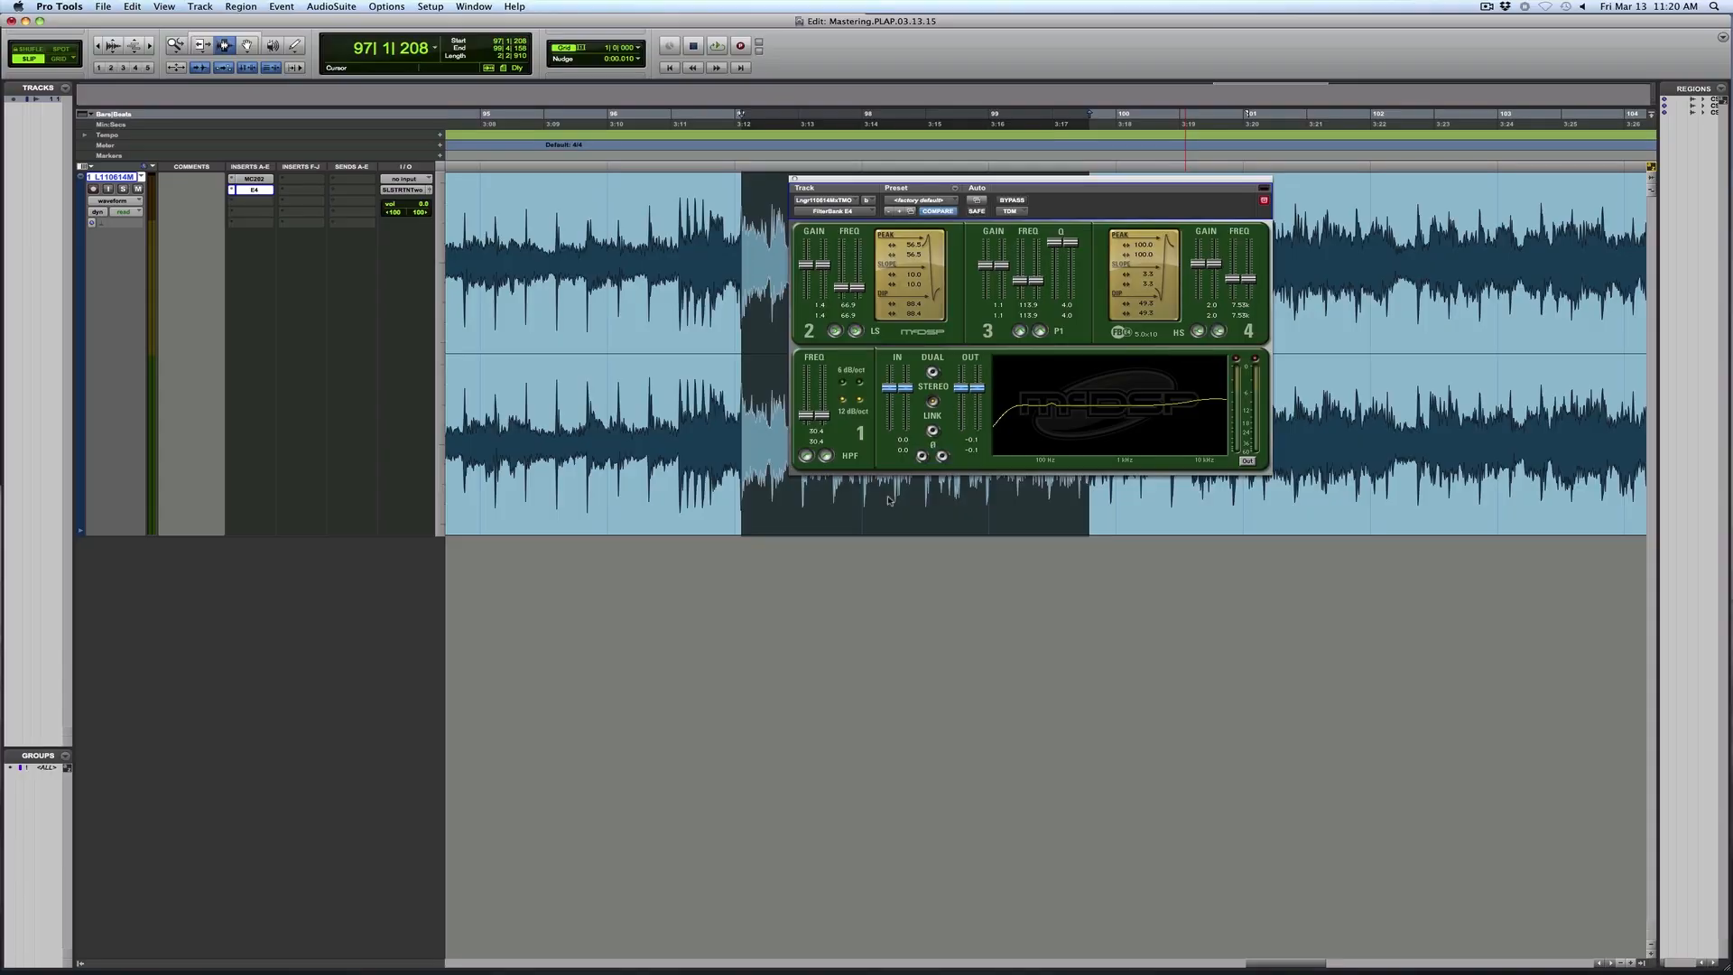
# - Insert the stereo Compressor Bank CB4 TDM plug-in after the EQ and set its second meter to gain reduction
pyautogui.click(230, 203)
pyautogui.moveTo(396, 221)
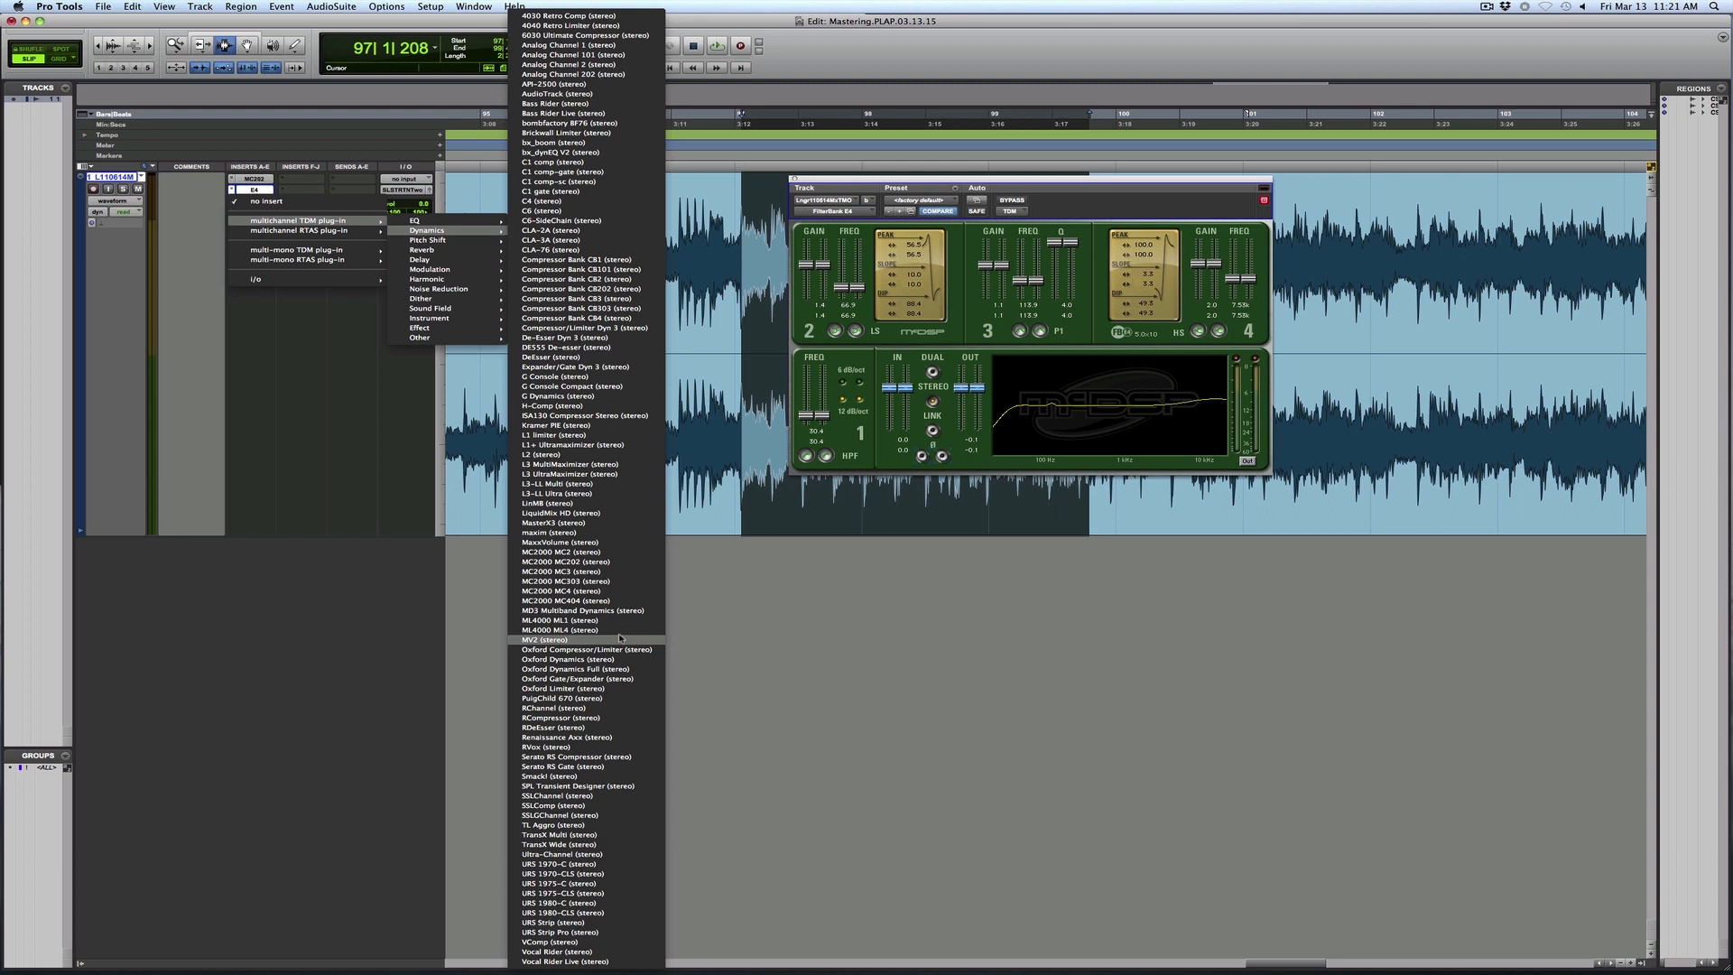
pyautogui.click(616, 322)
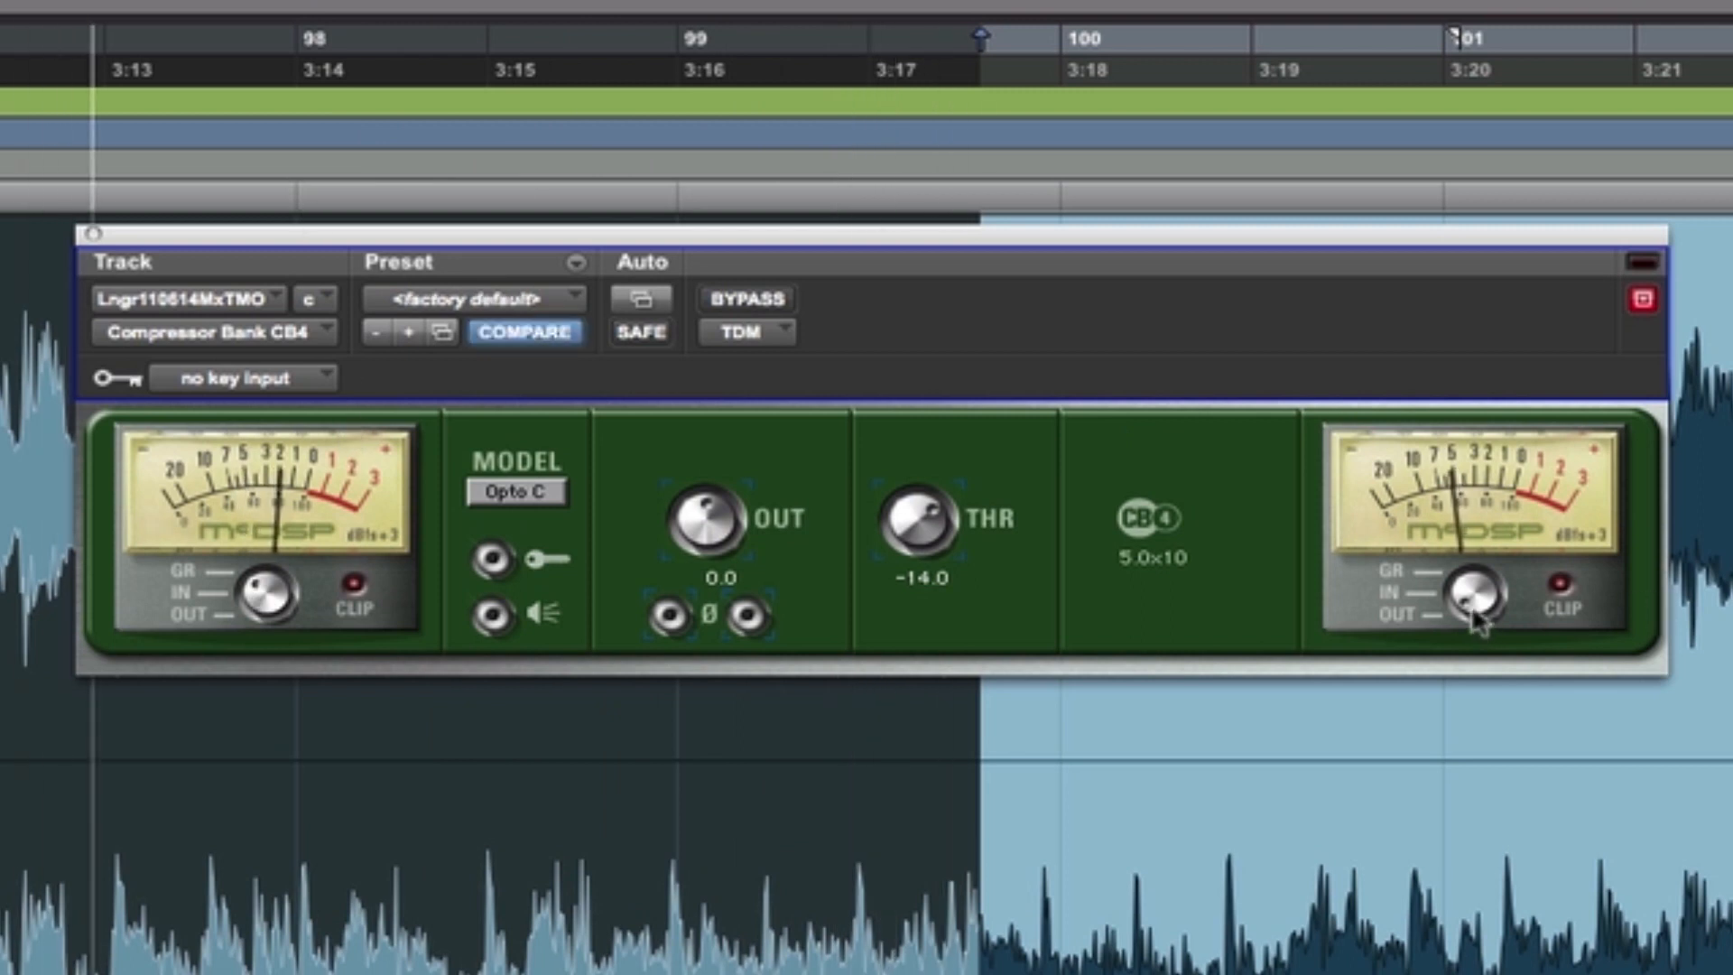
pyautogui.moveTo(1475, 616); pyautogui.dragTo(1471, 600)
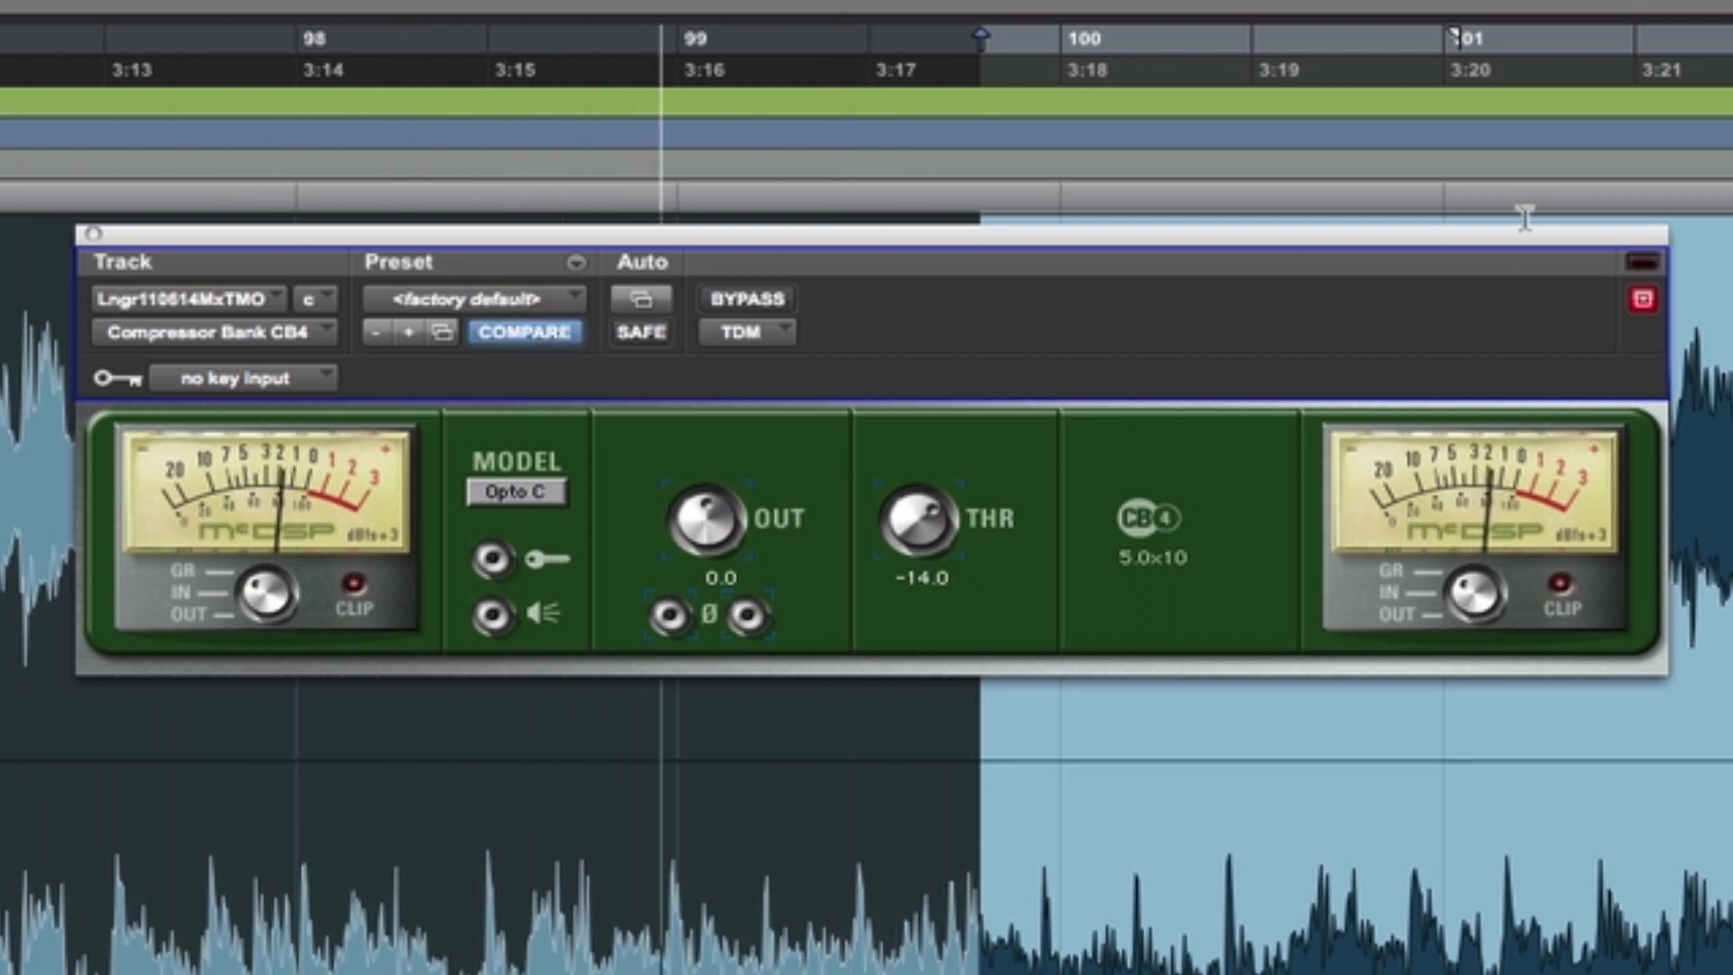
# - Check the Opto C compression against bypass and try thresholds of -29.6, 0.0 and -2.3, ending at -11.5
pyautogui.click(766, 300)
pyautogui.click(765, 301)
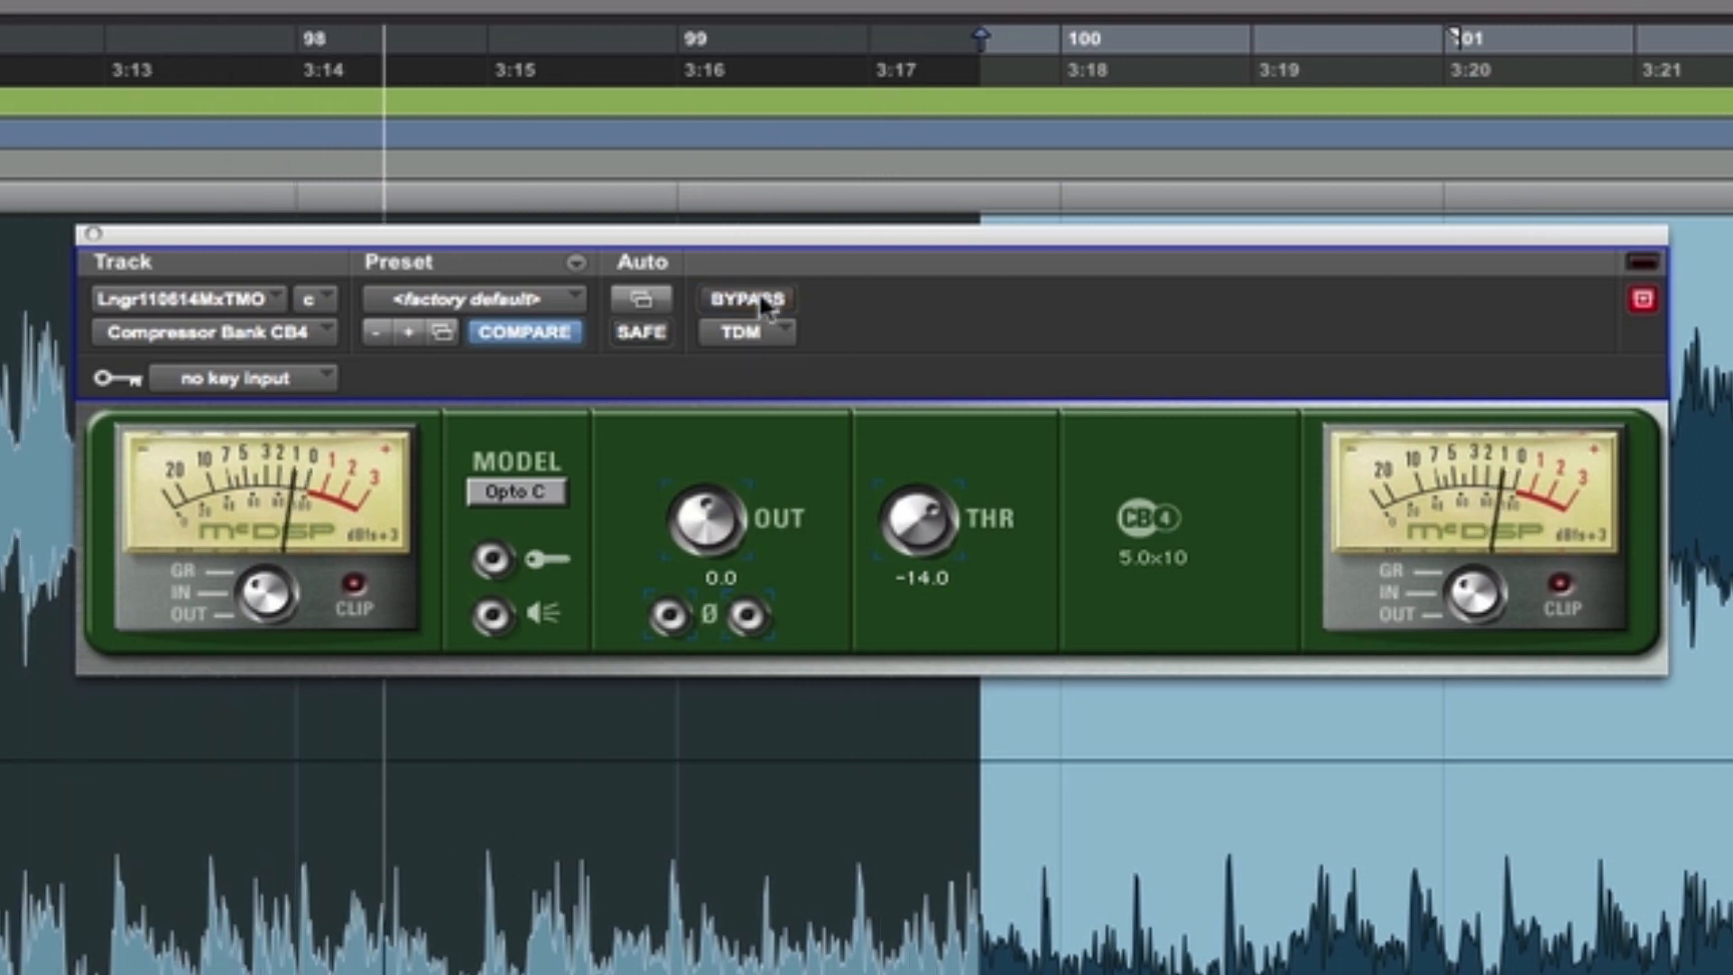
pyautogui.moveTo(918, 522); pyautogui.dragTo(903, 971)
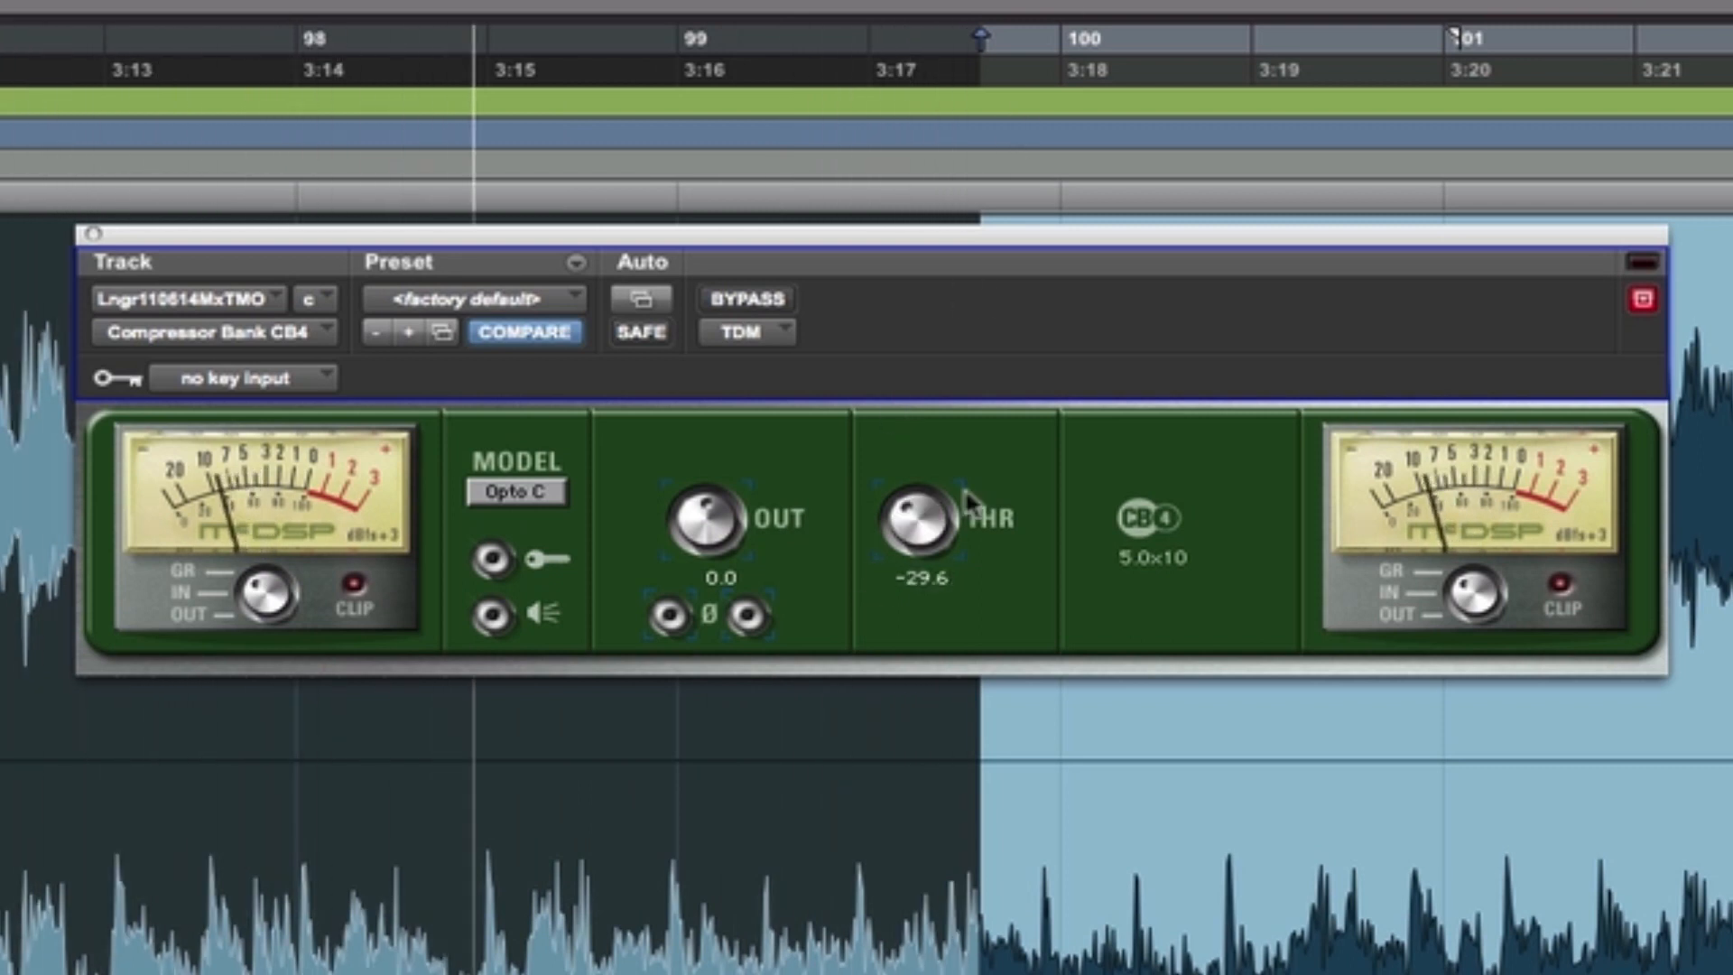
pyautogui.moveTo(919, 506); pyautogui.dragTo(971, 232)
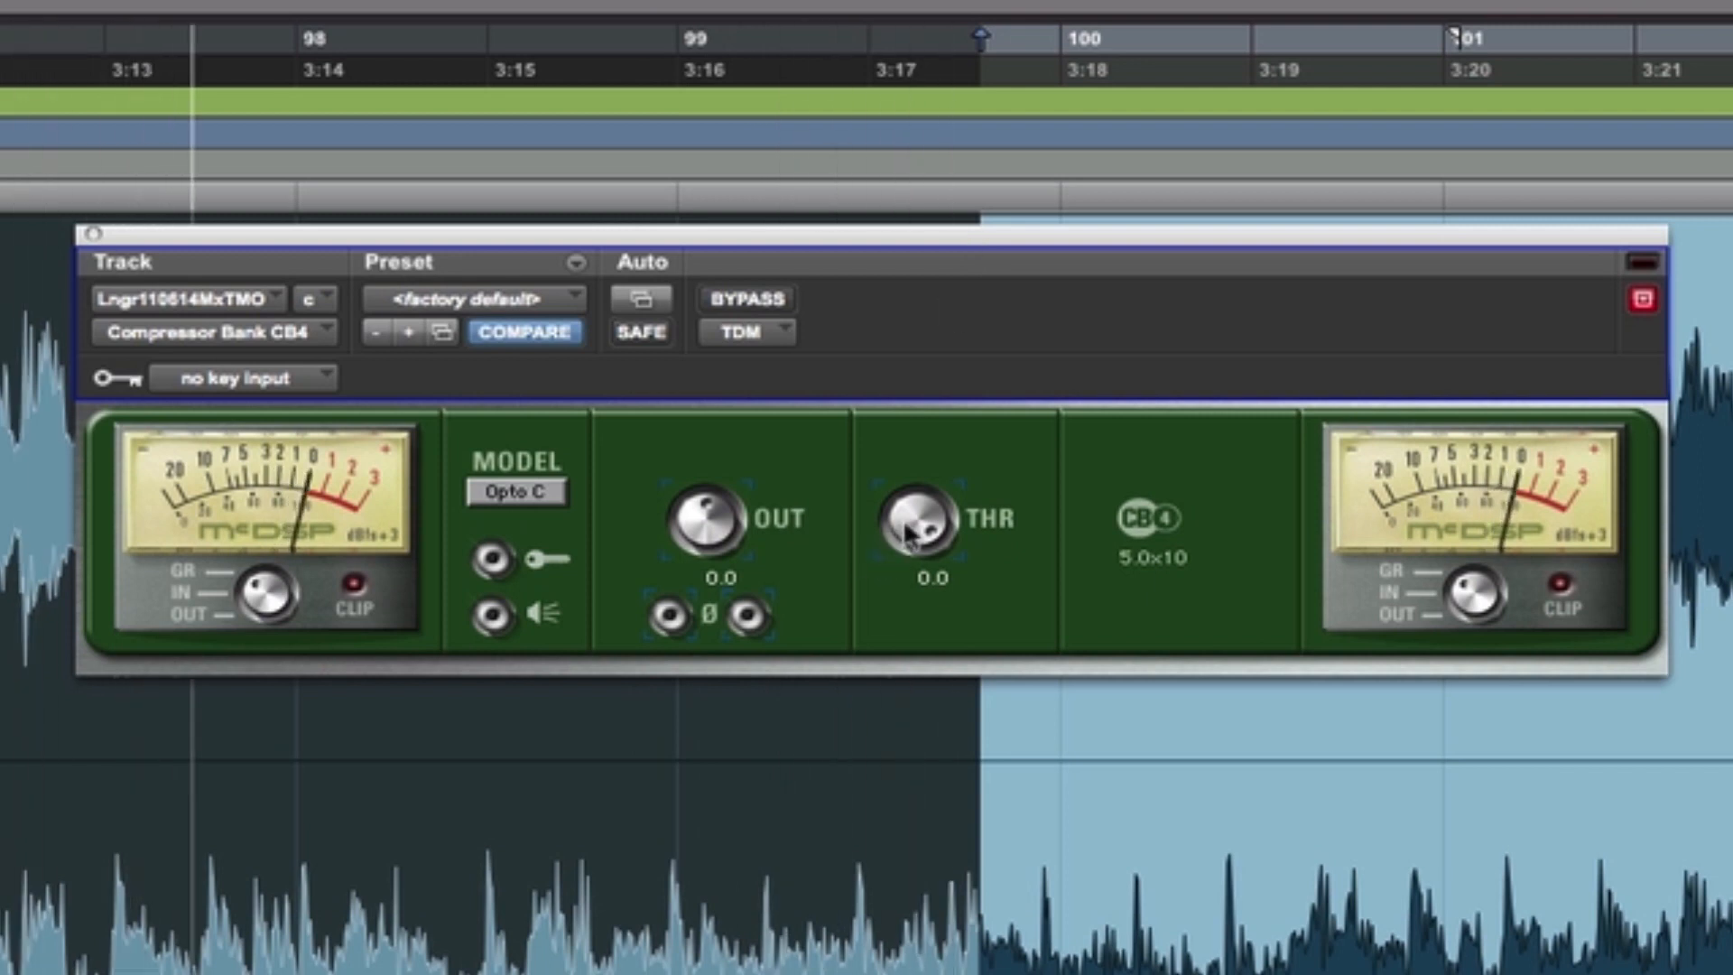
pyautogui.moveTo(914, 523); pyautogui.dragTo(914, 526)
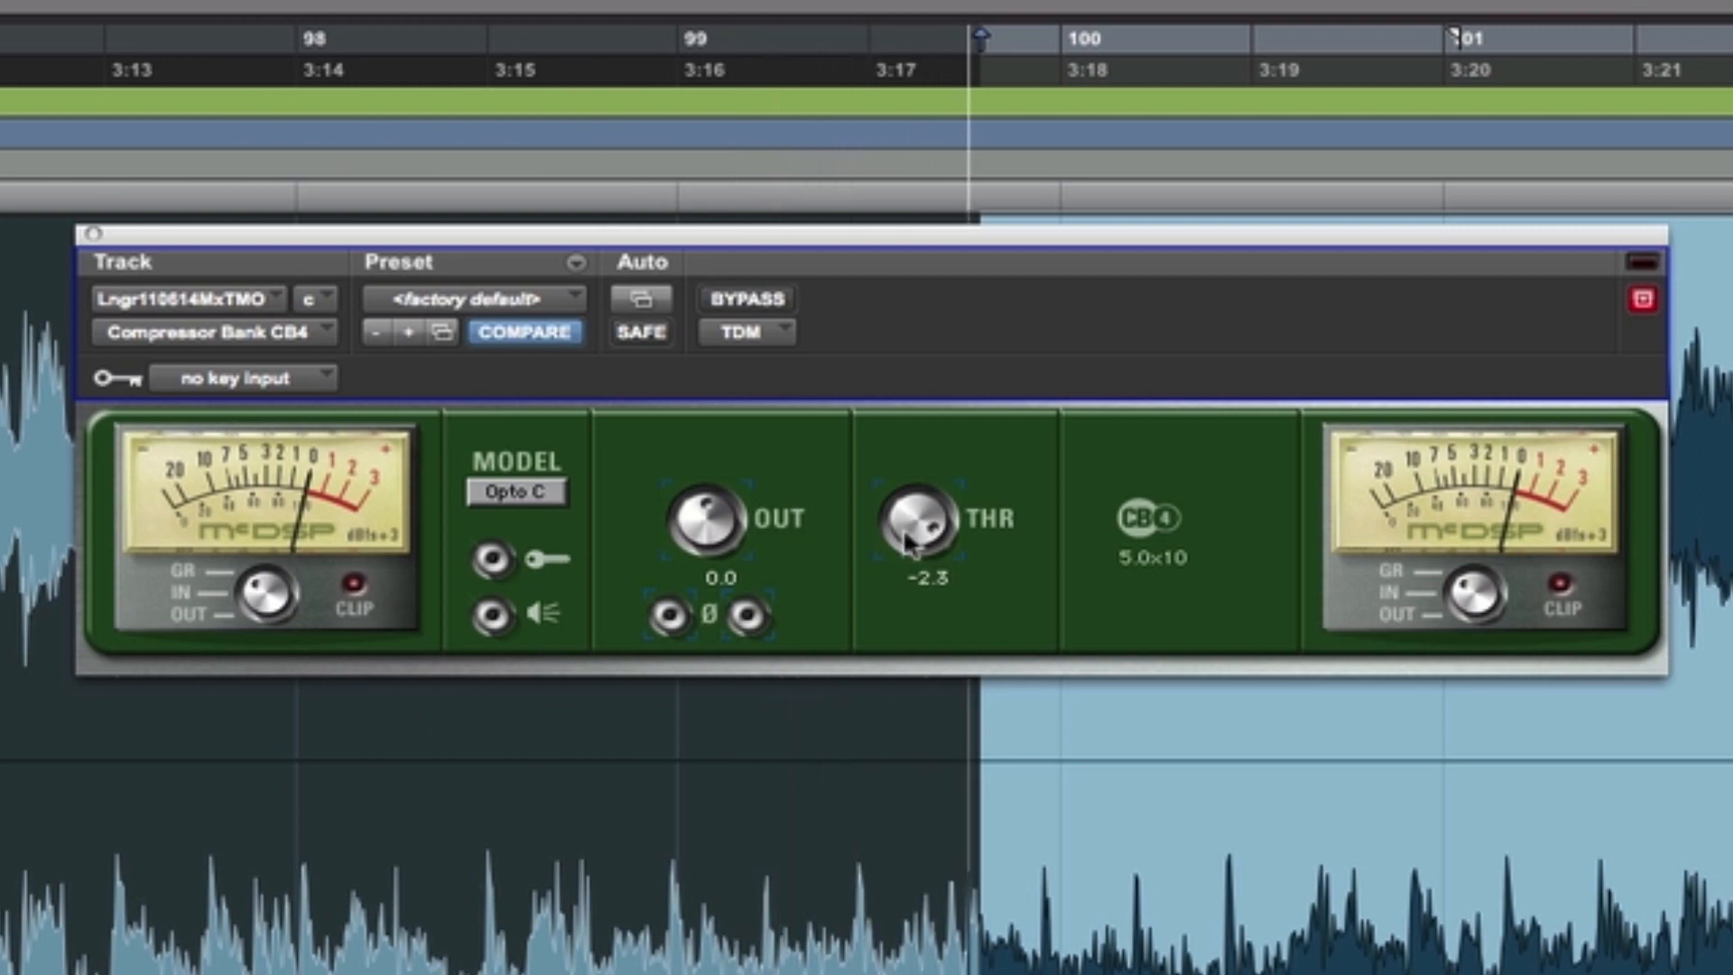
pyautogui.moveTo(908, 547); pyautogui.dragTo(914, 578)
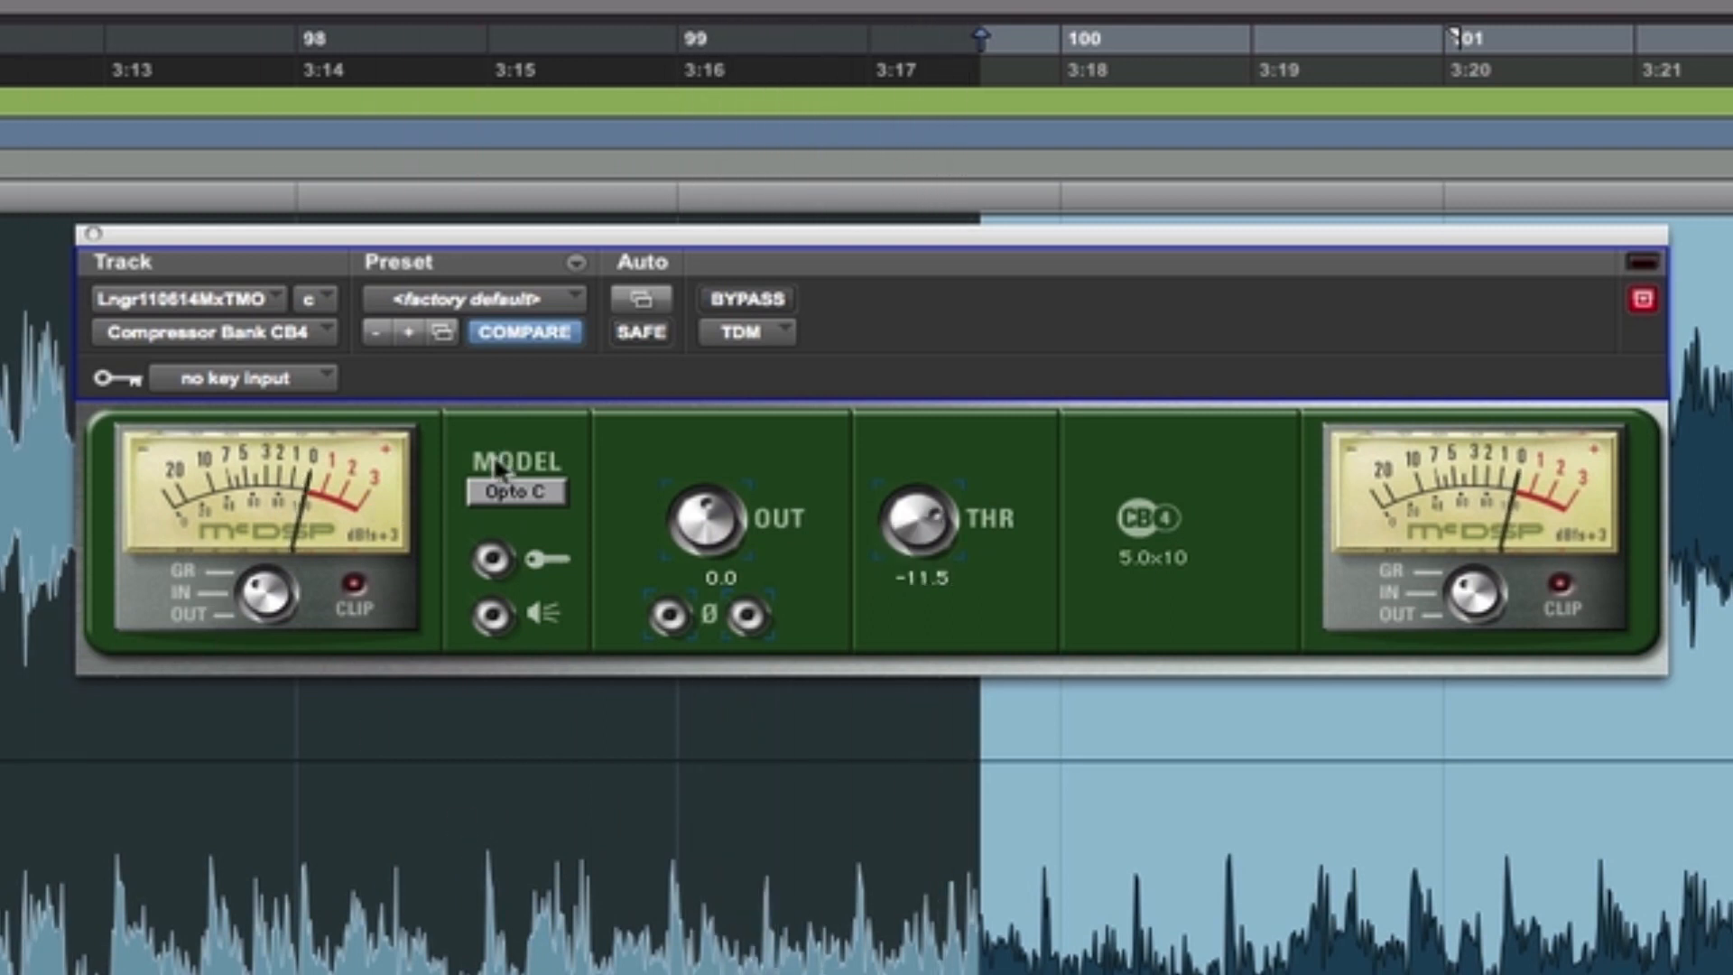
# - Switch the compressor model to British, set its threshold to -7.9, and compare it with the bypassed signal
pyautogui.click(538, 507)
pyautogui.click(591, 491)
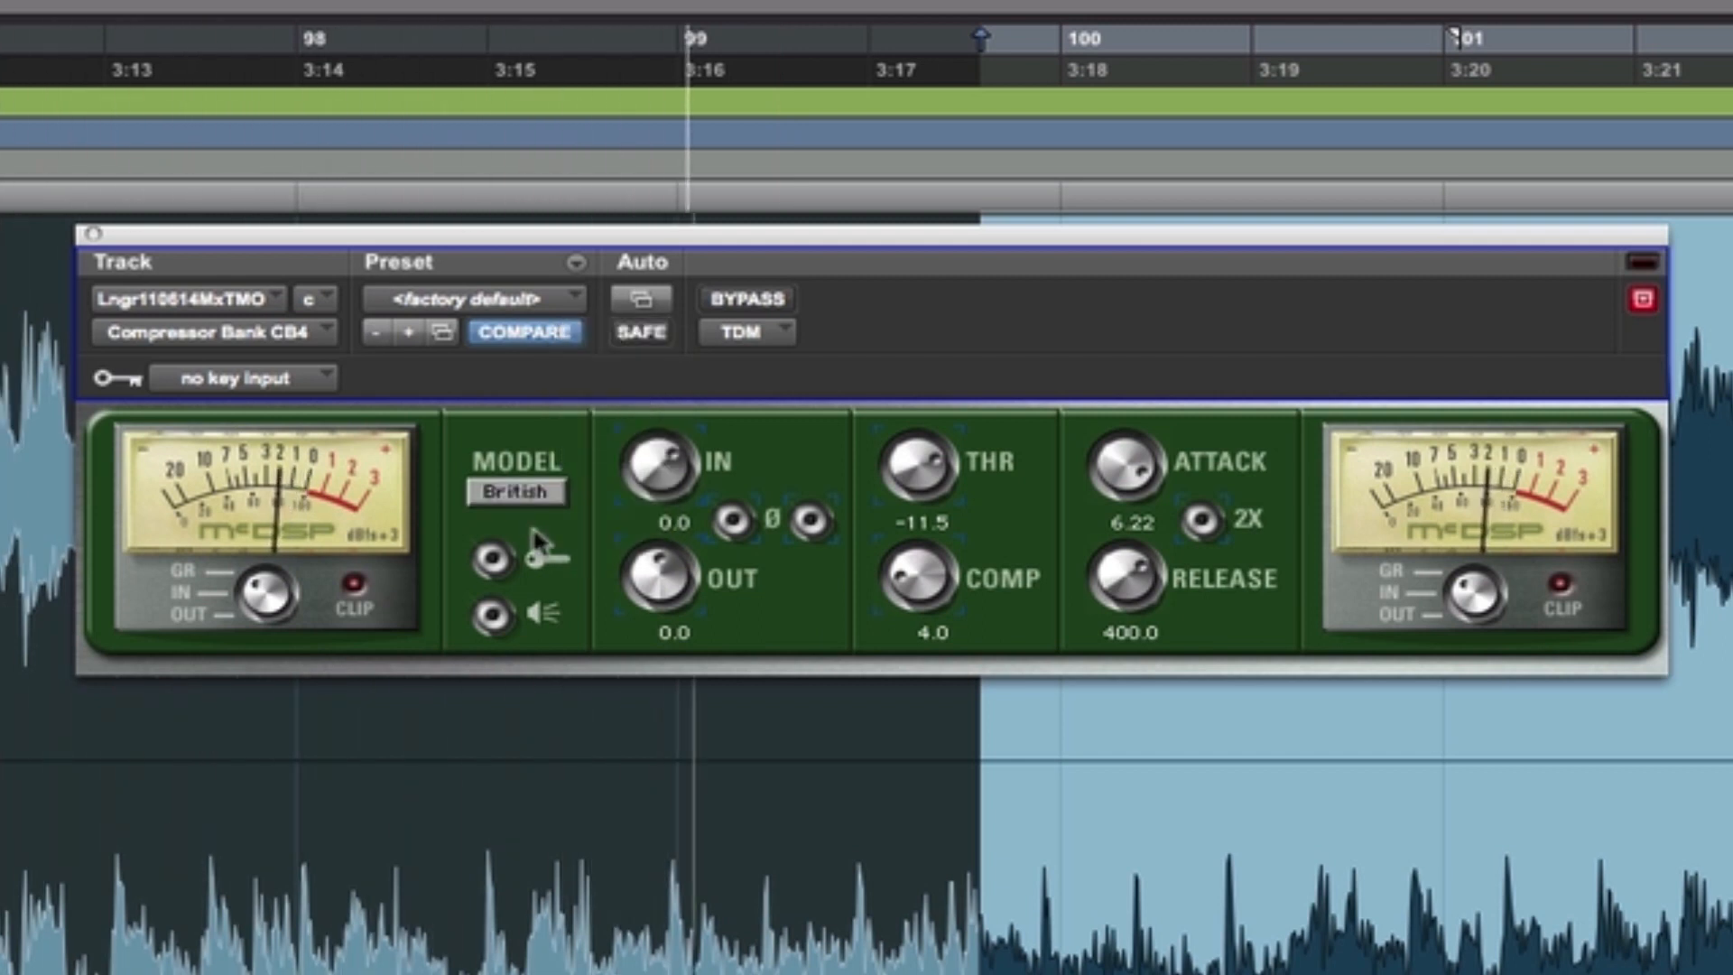
pyautogui.moveTo(939, 469); pyautogui.dragTo(942, 437)
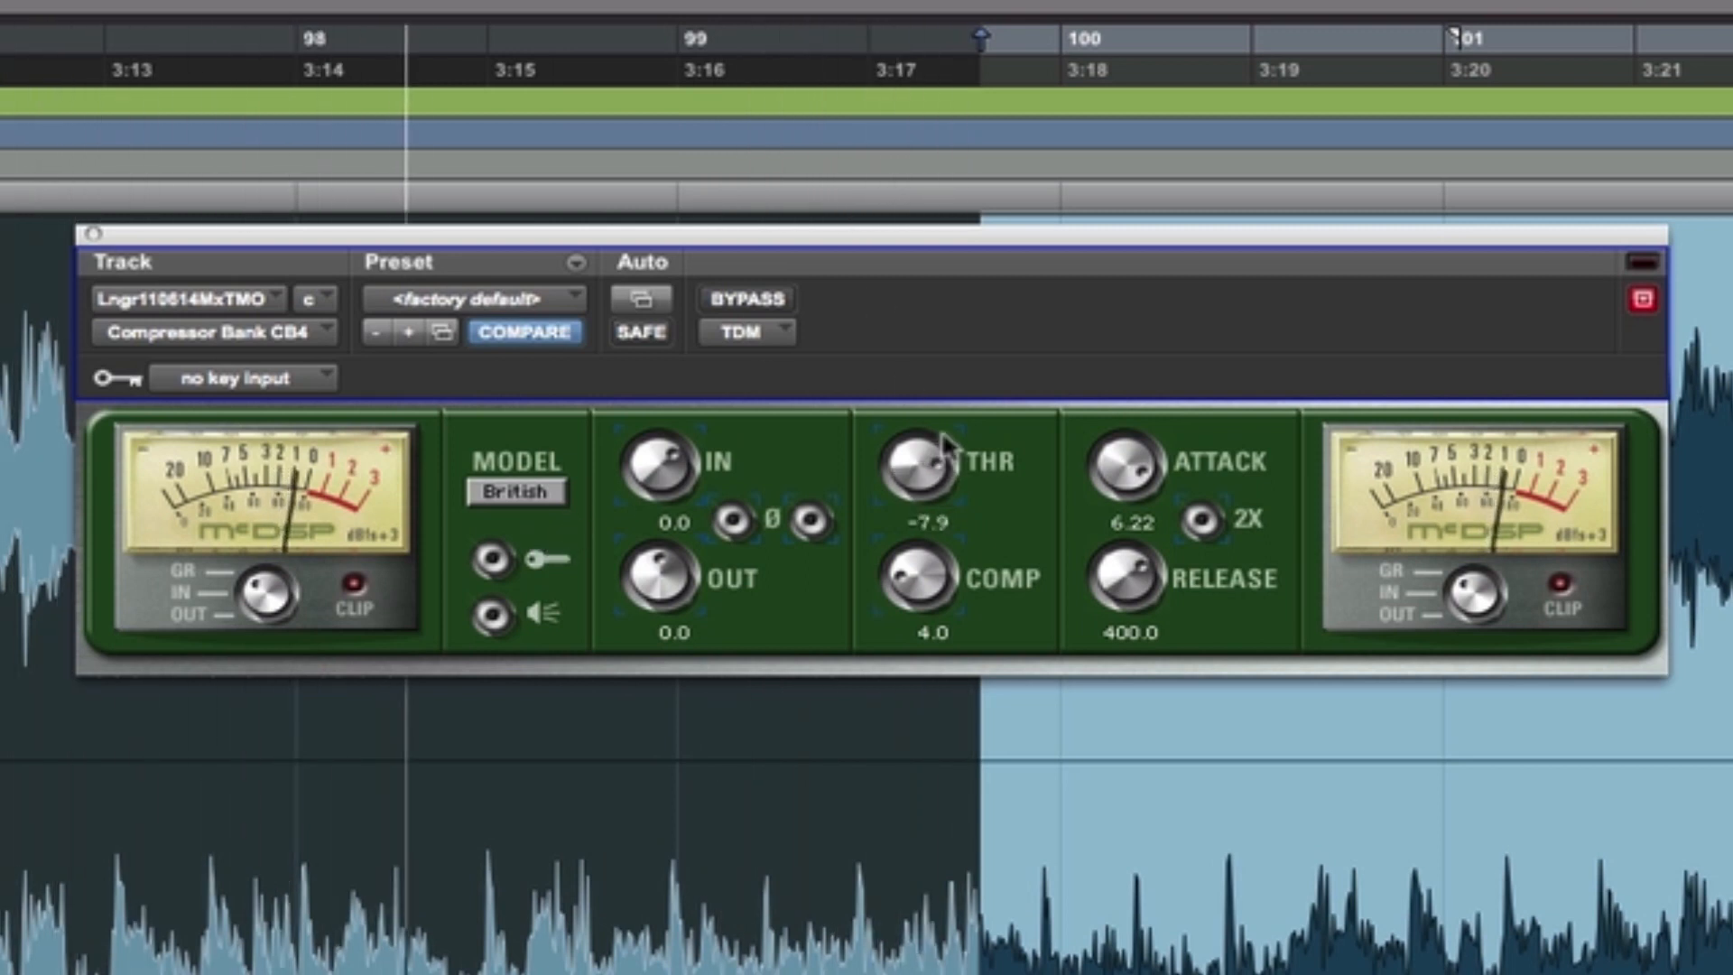
pyautogui.click(767, 307)
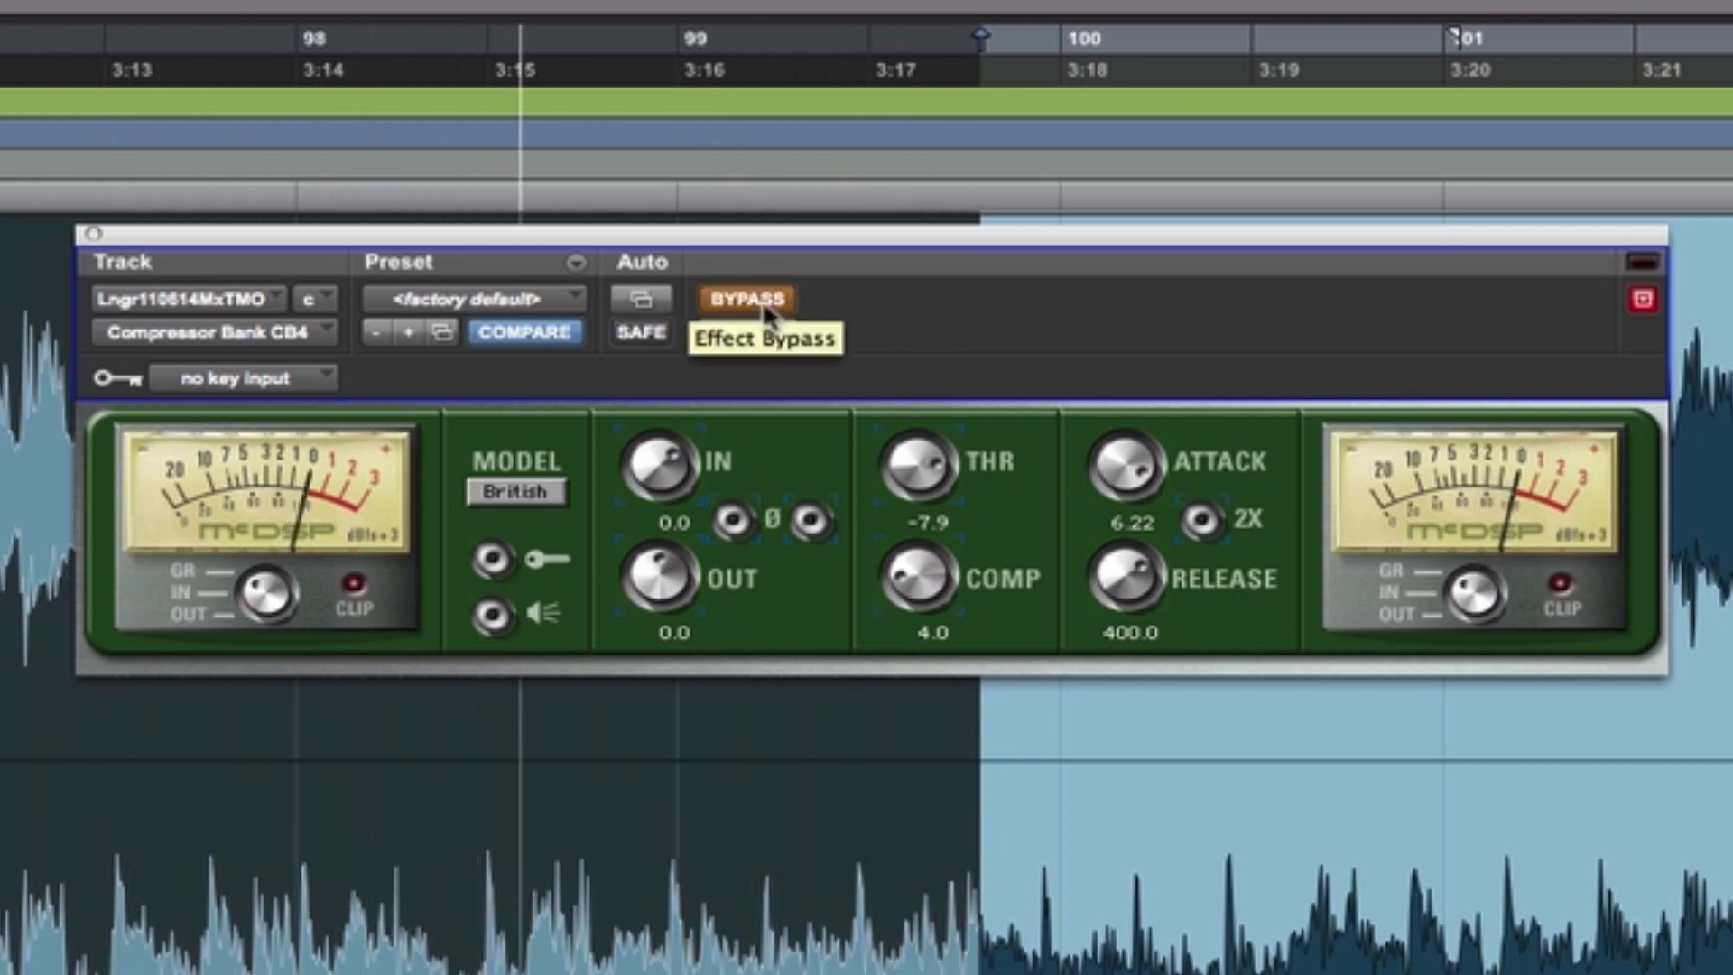
pyautogui.click(762, 299)
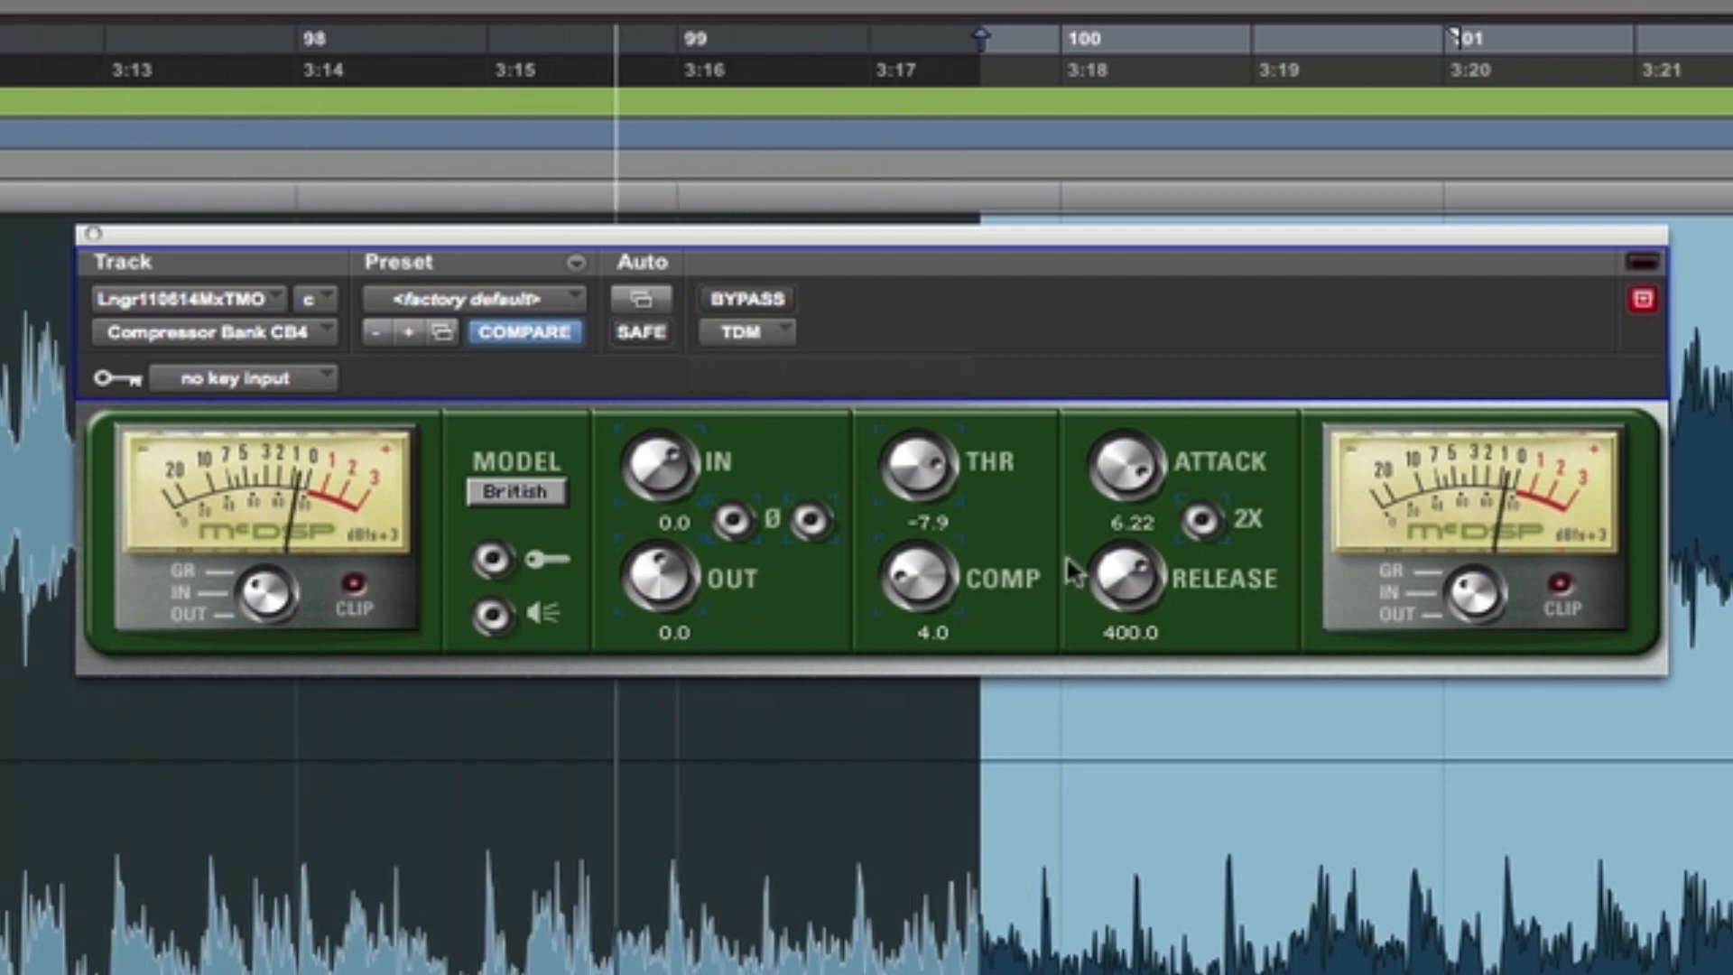
# - Adjust the British compressor's timing during playback to a release of 51.7 and an attack of 0.32
pyautogui.moveTo(1151, 609); pyautogui.dragTo(1355, 131)
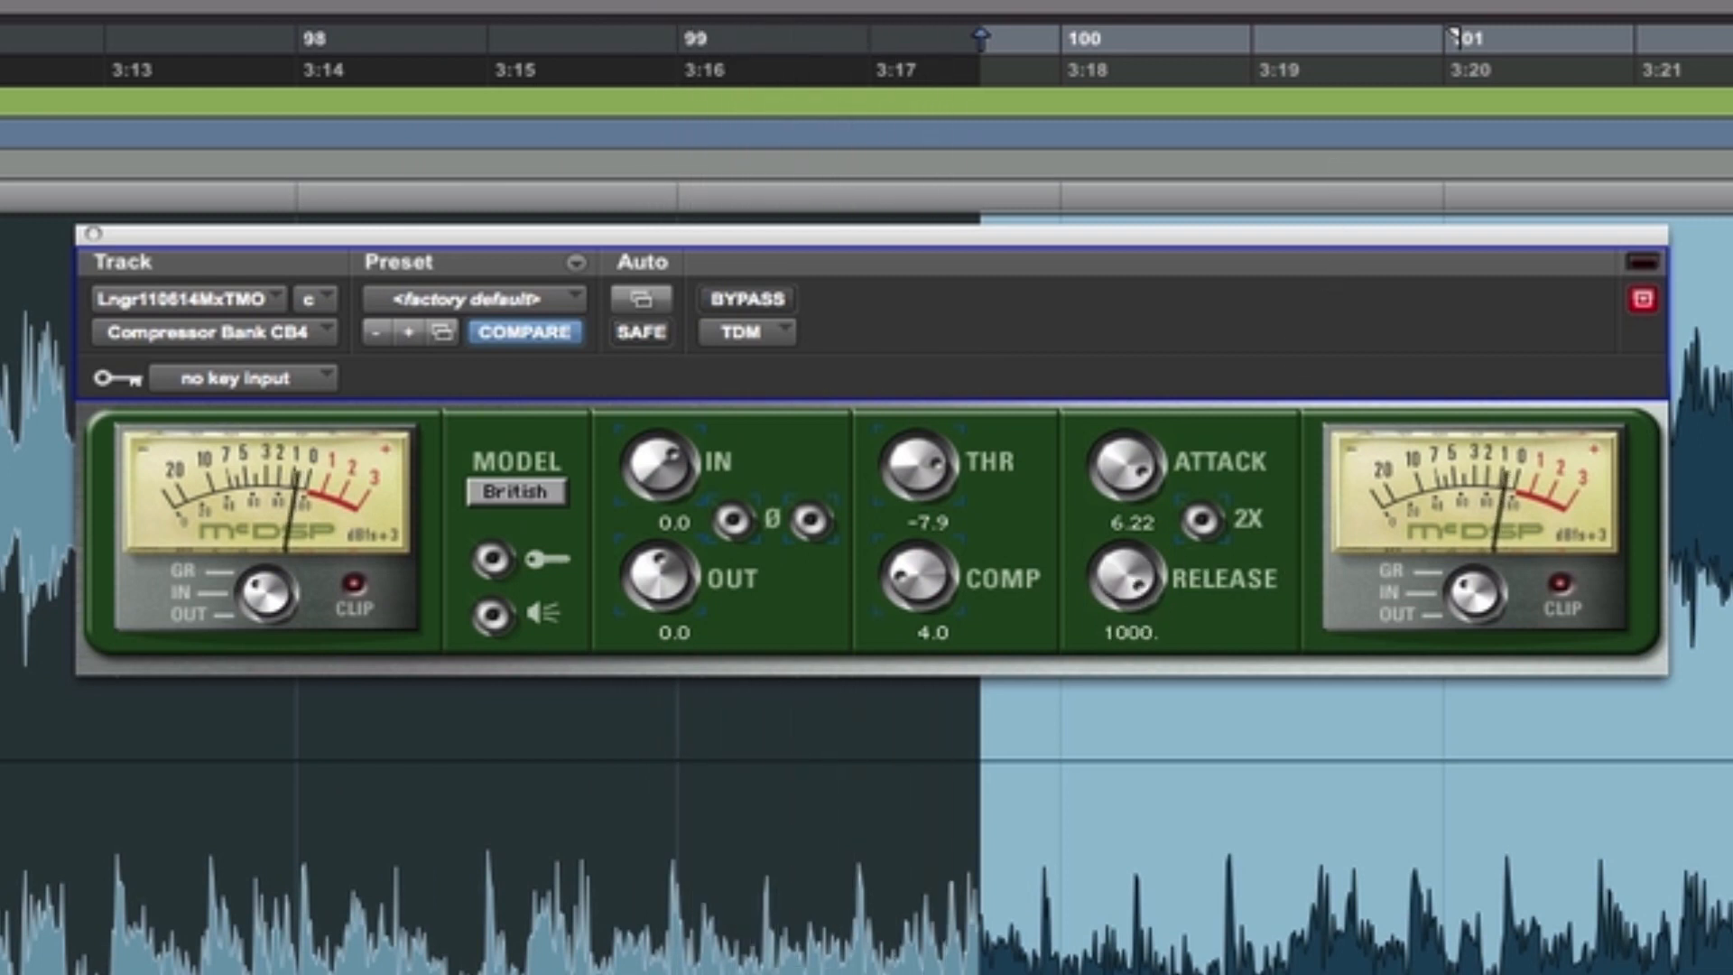
pyautogui.moveTo(1134, 584); pyautogui.dragTo(1092, 830)
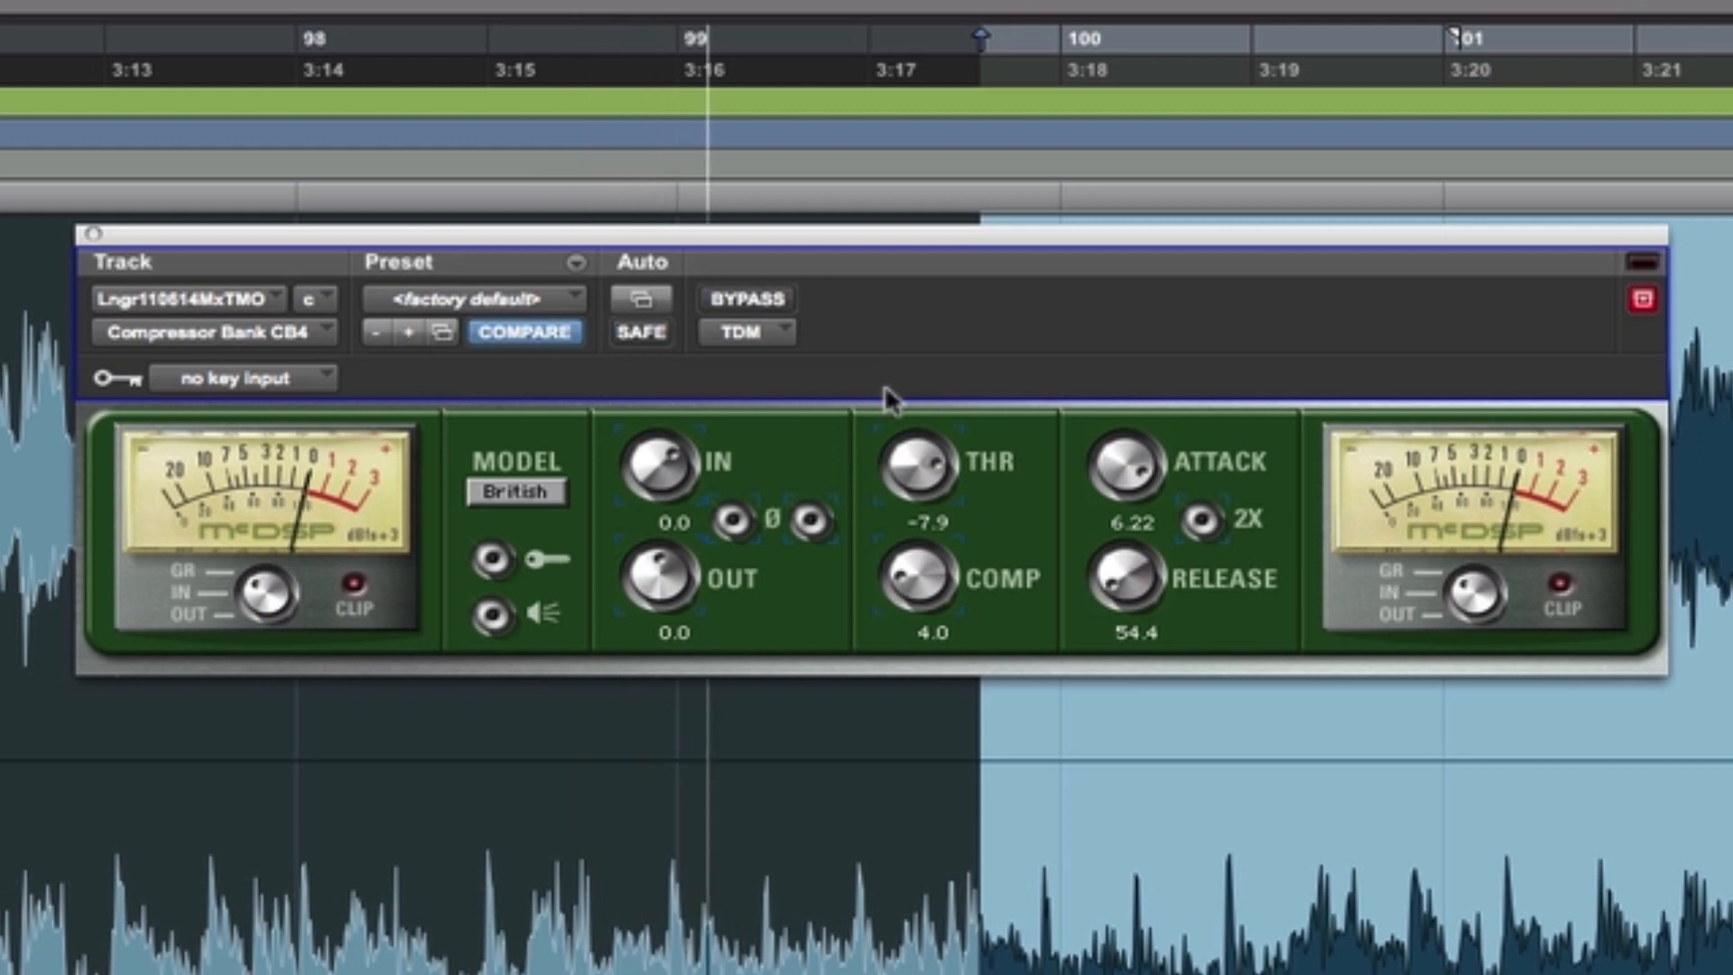
pyautogui.moveTo(1124, 614); pyautogui.dragTo(1138, 720)
pyautogui.moveTo(1103, 483); pyautogui.dragTo(1069, 621)
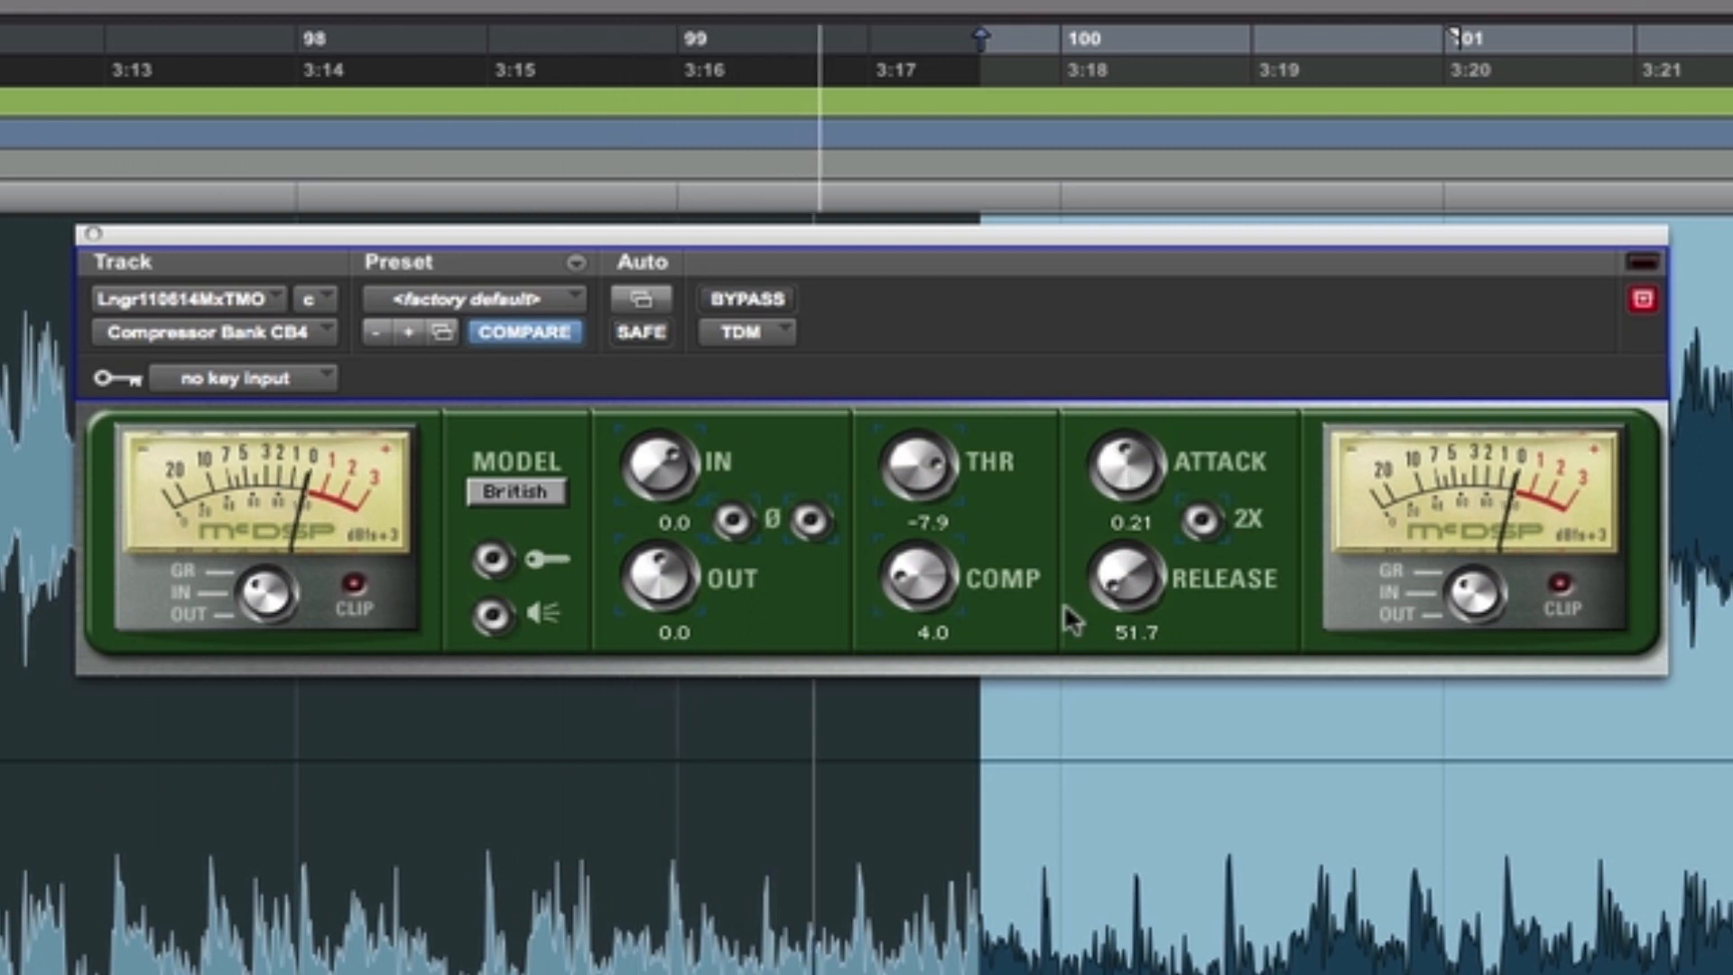
pyautogui.moveTo(1065, 607); pyautogui.dragTo(1065, 585)
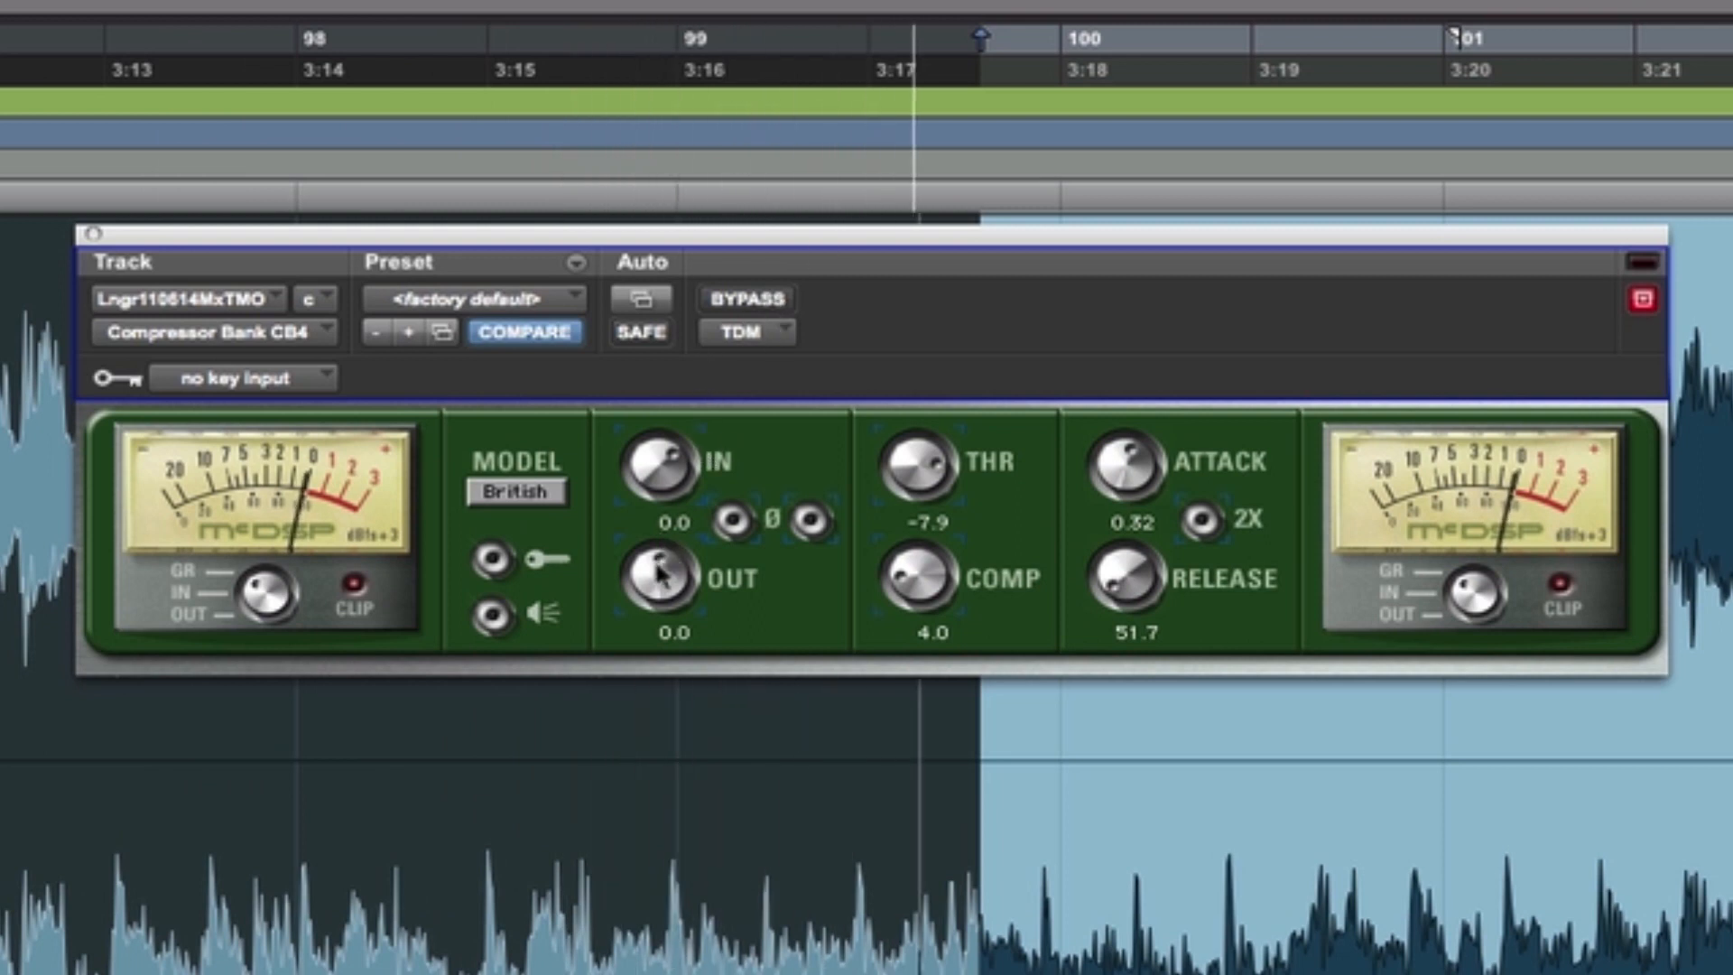
# - Raise the compressor output to 2.2, reset the clip indicator, and compare with bypass, leaving the compressor active
pyautogui.moveTo(659, 573)
pyautogui.mouseDown()
pyautogui.moveTo(666, 546)
pyautogui.moveTo(660, 559)
pyautogui.mouseUp()
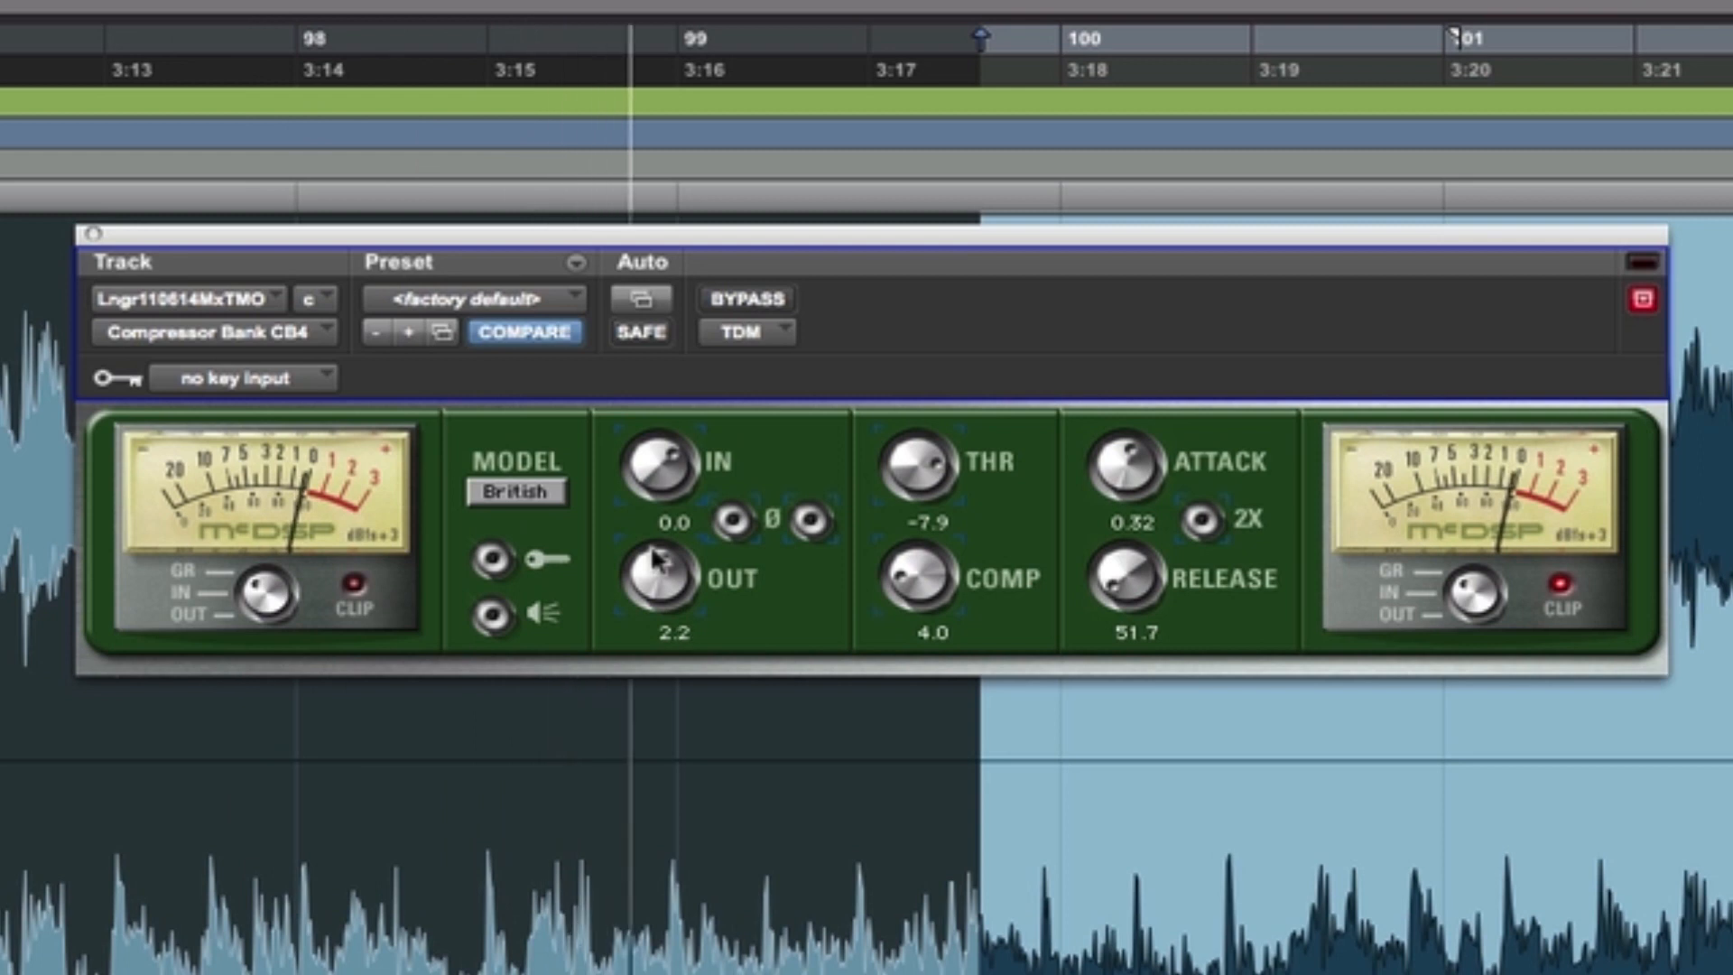
pyautogui.click(1561, 587)
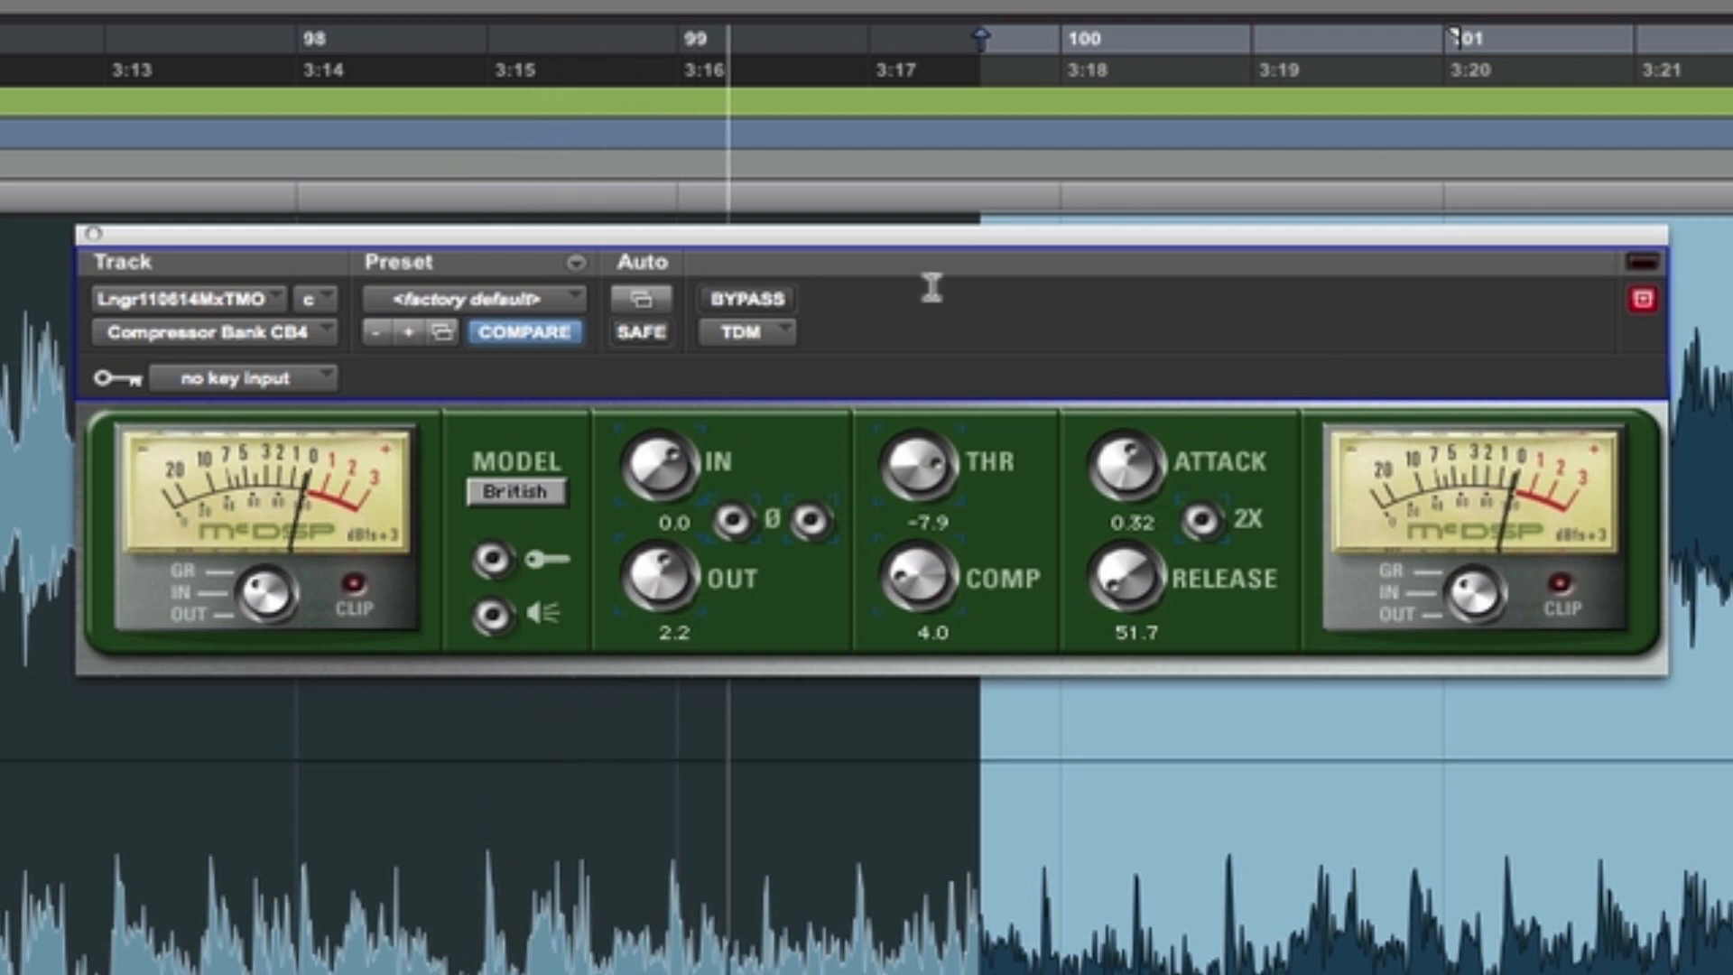
pyautogui.click(759, 298)
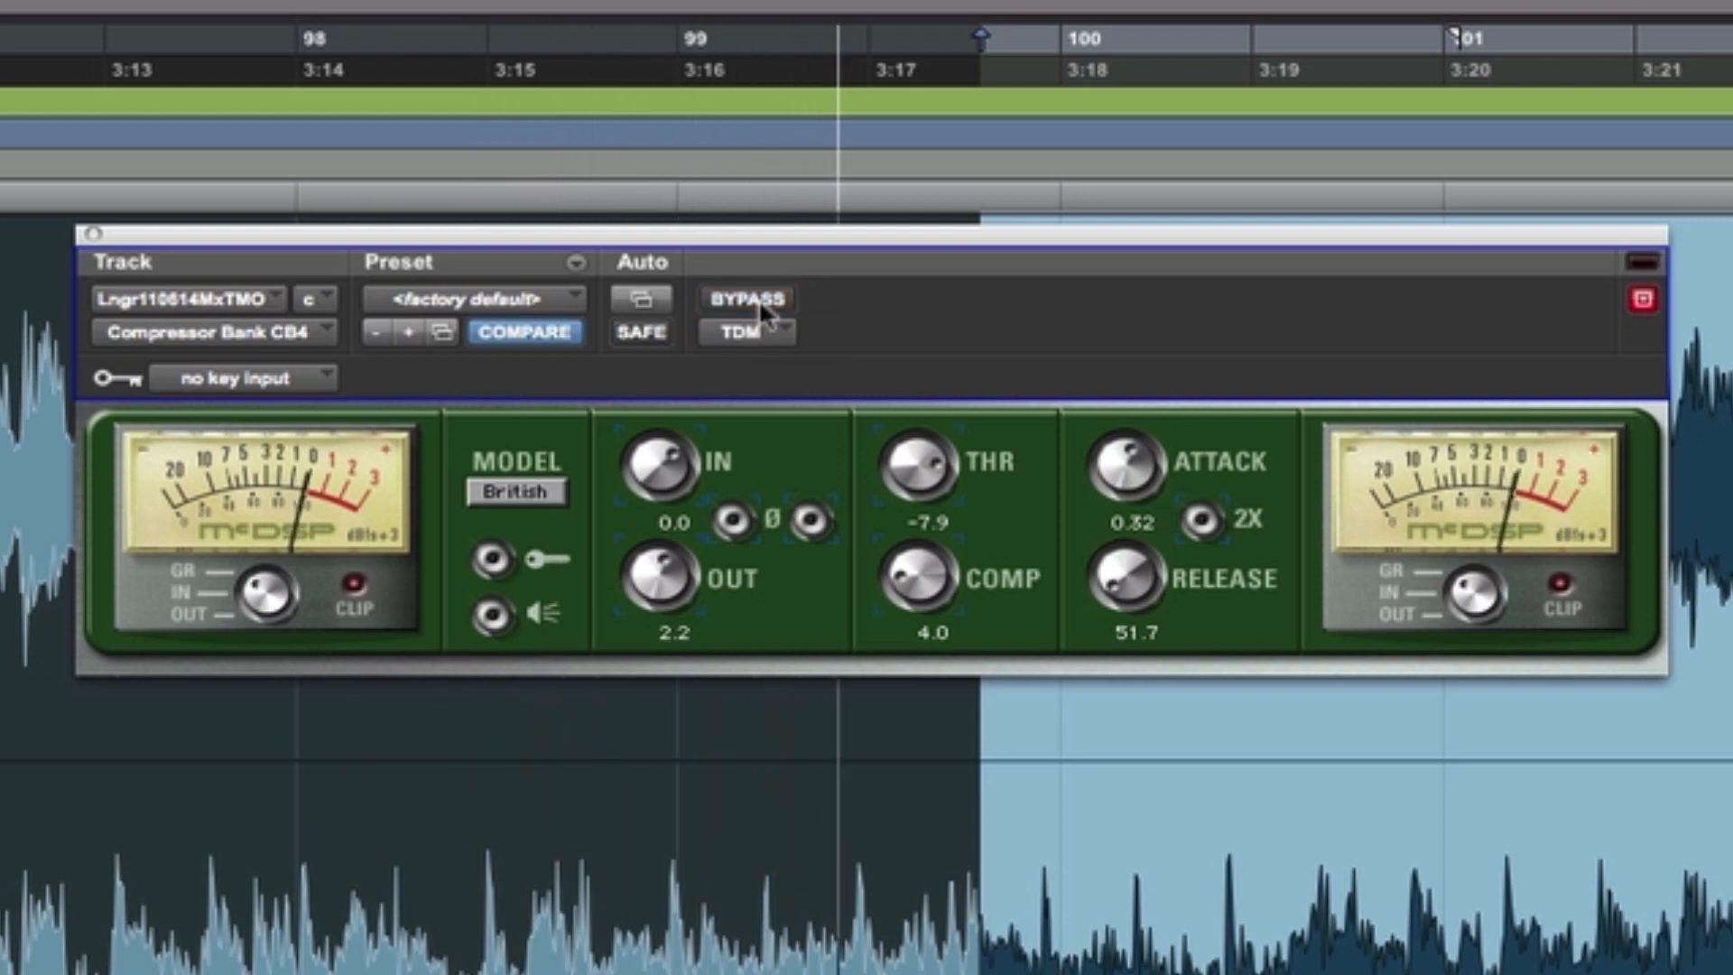
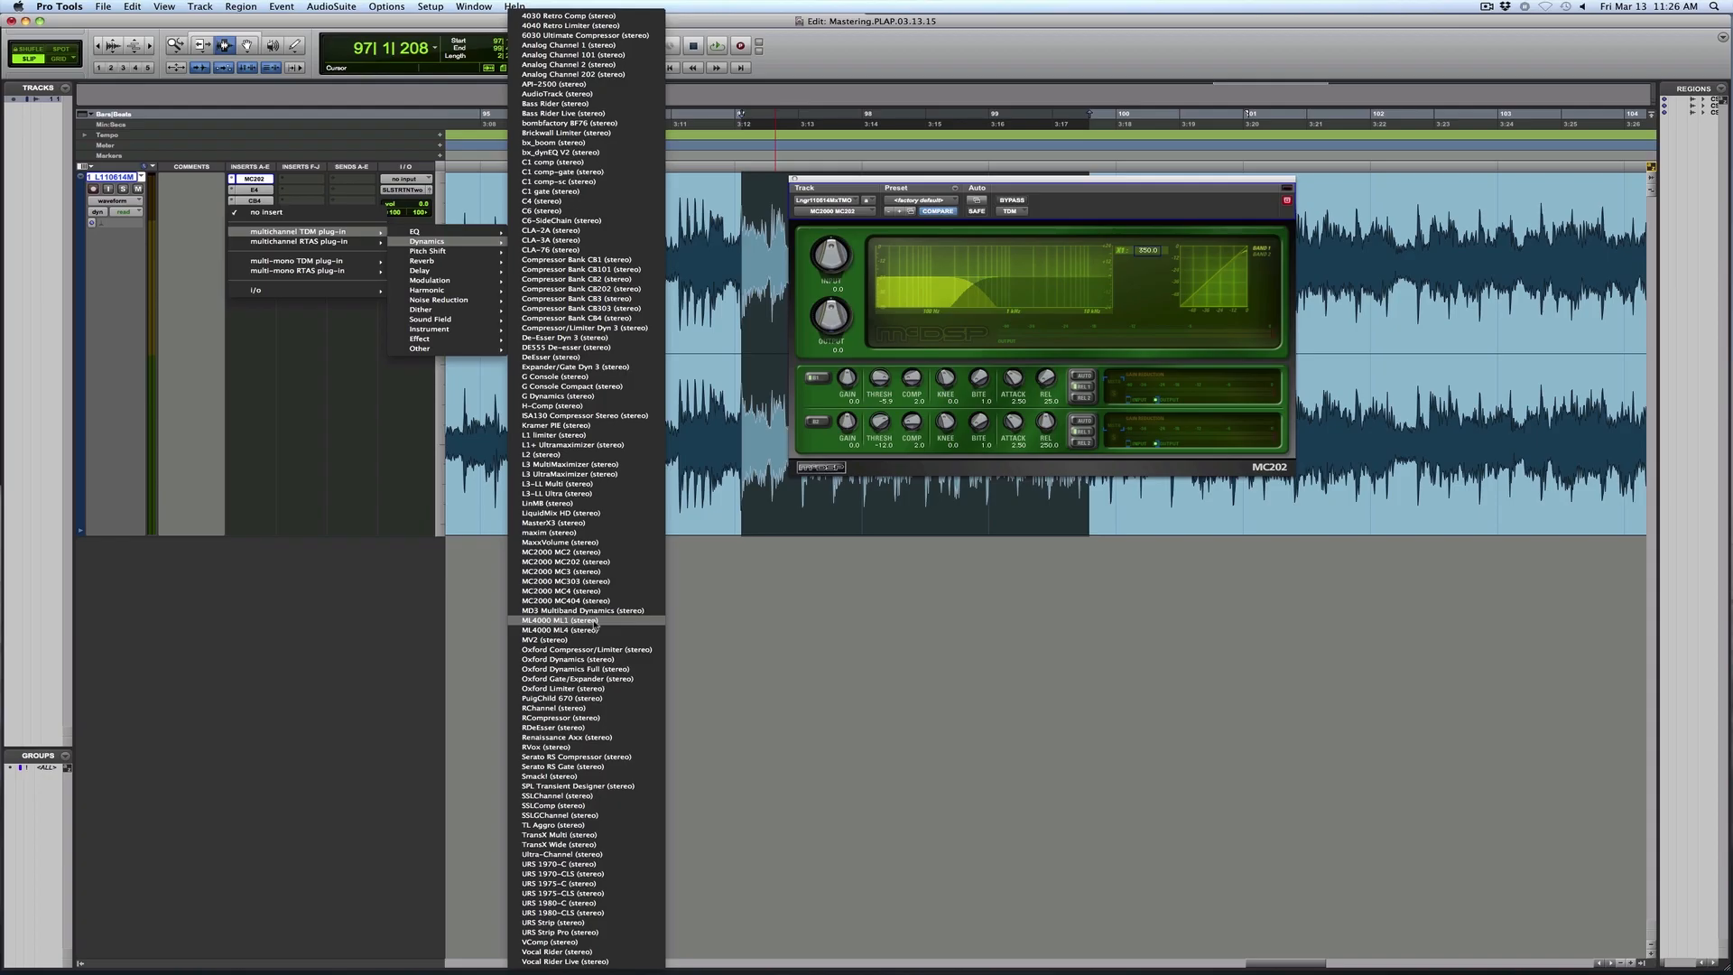
# - Insert the stereo ML4000 ML1 limiter after the CB4 with a threshold of -2.3, and compare it with bypass during playback
pyautogui.click(596, 623)
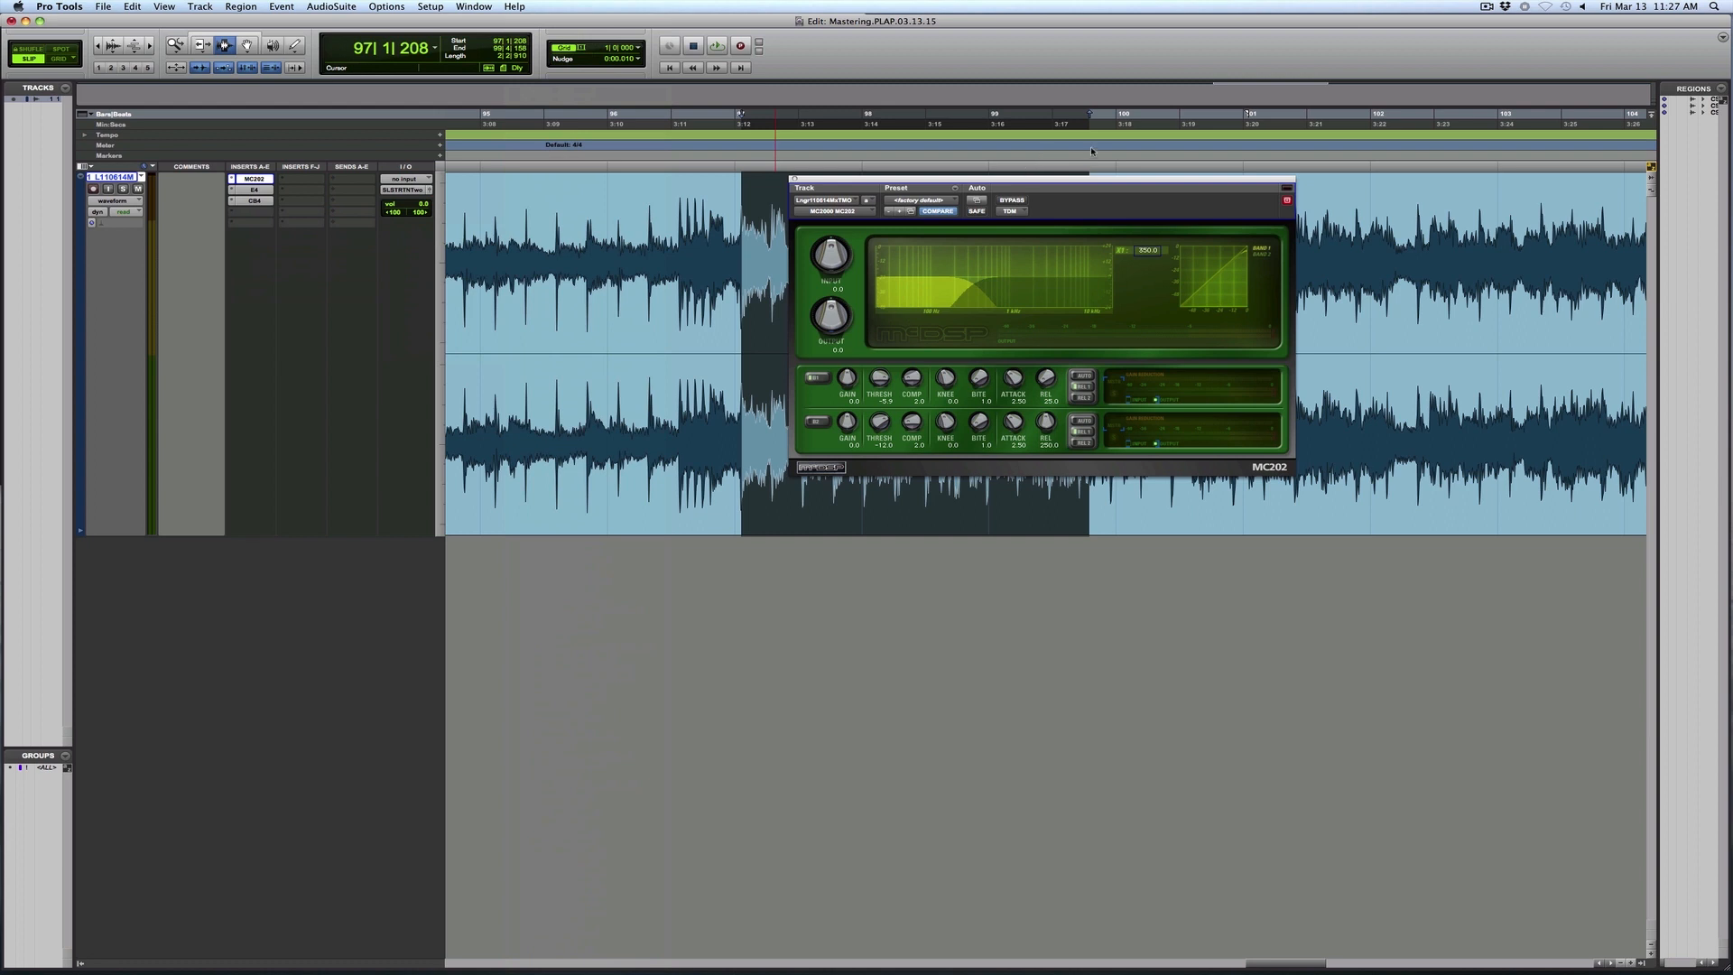
pyautogui.press('space')
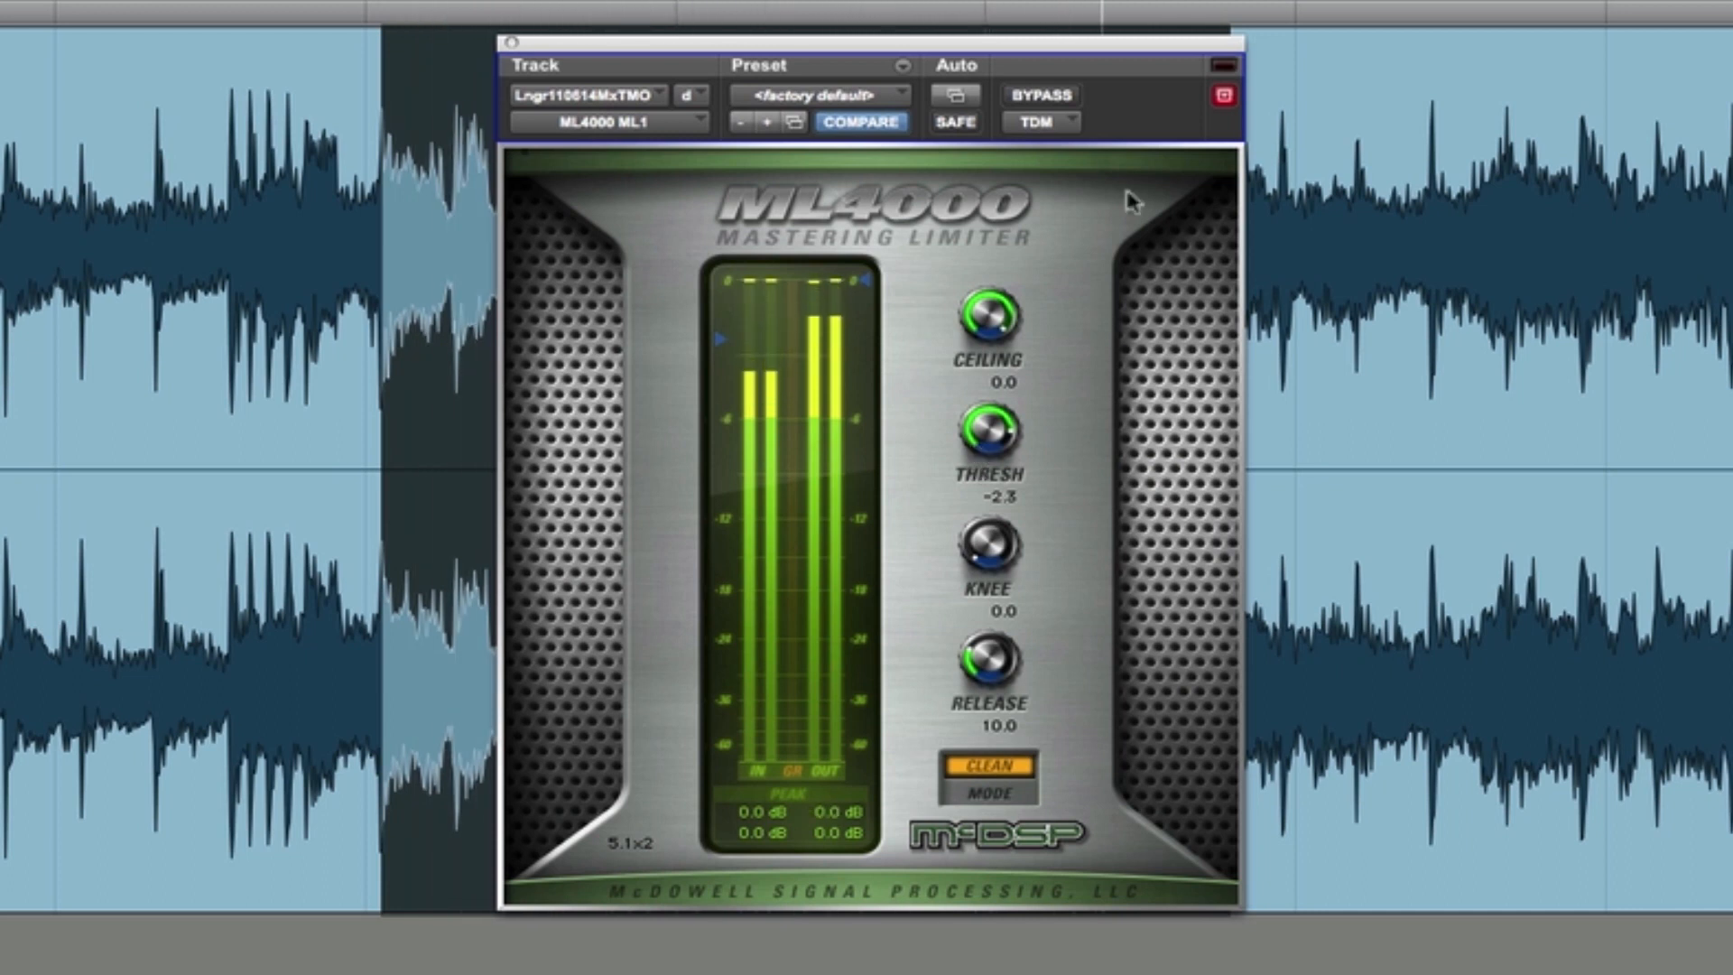
pyautogui.click(1046, 101)
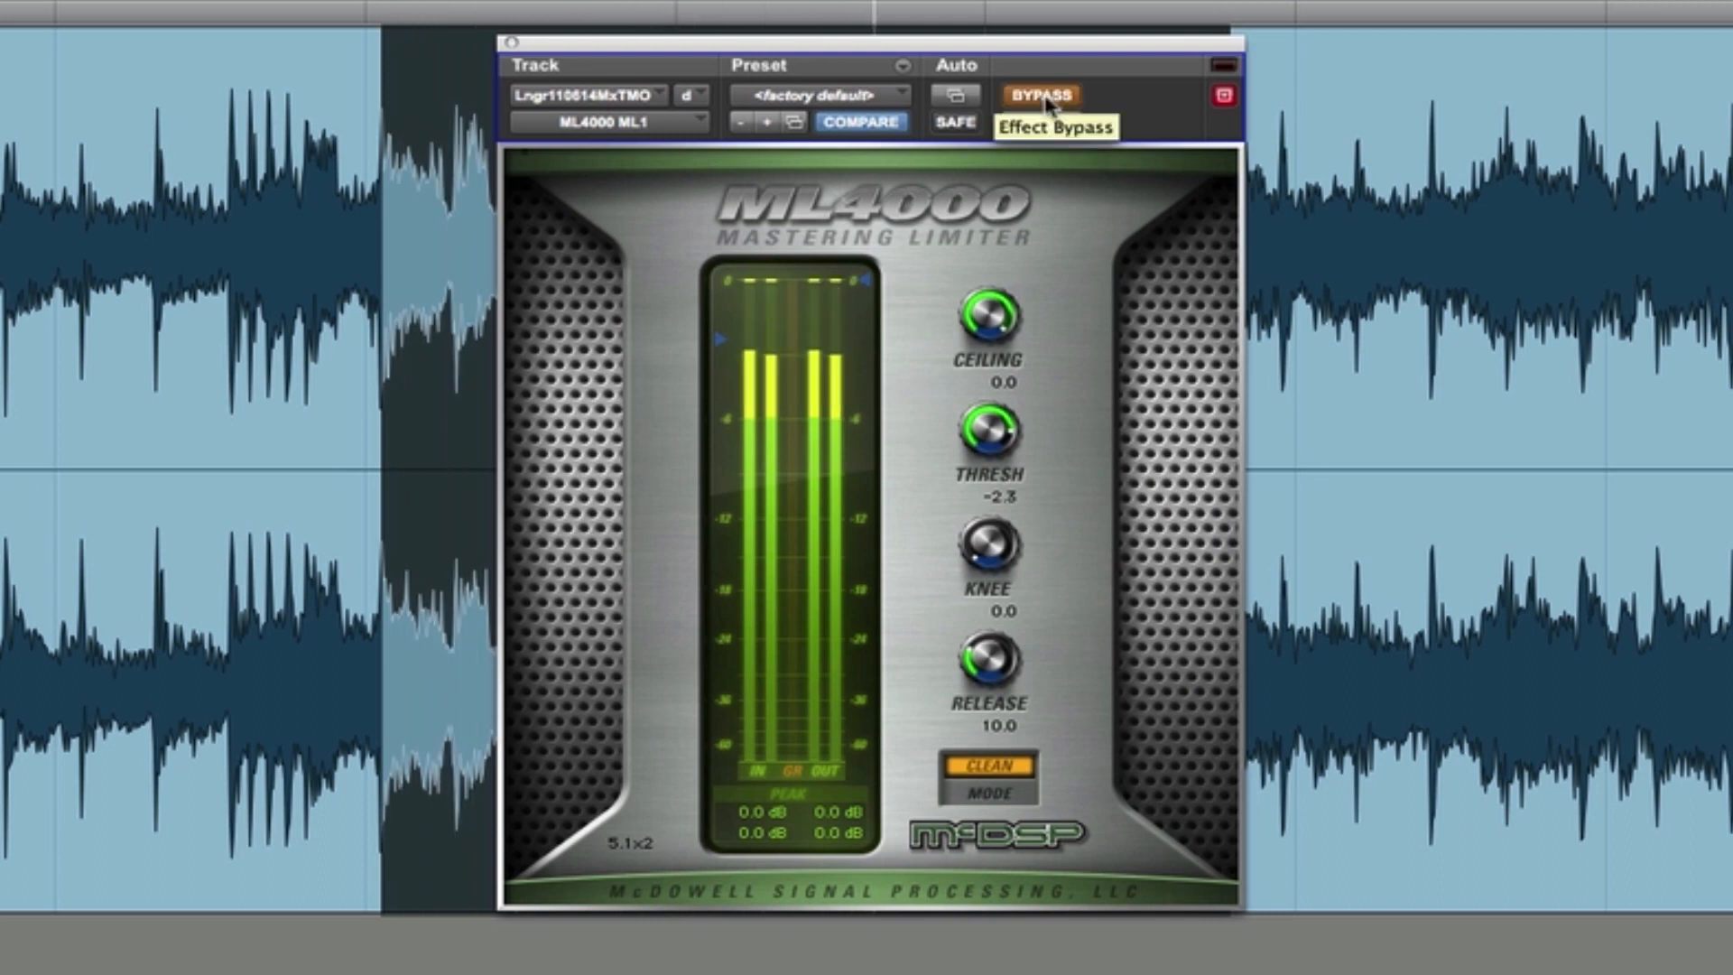
pyautogui.click(1046, 101)
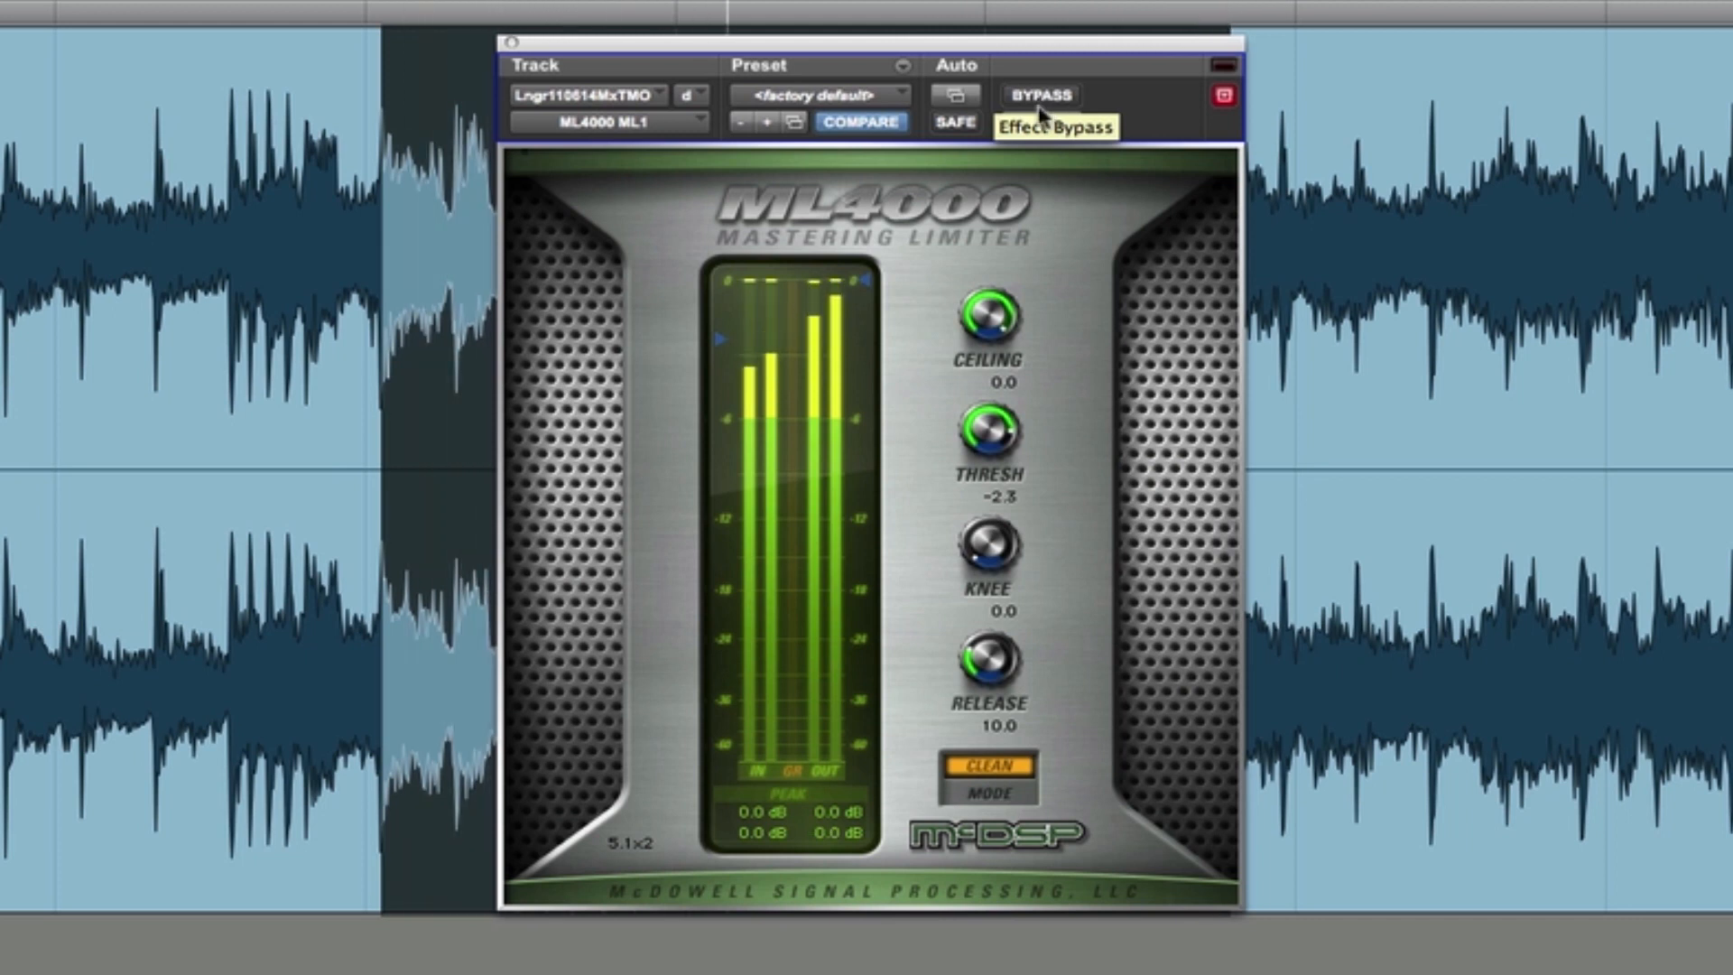
# - Lower the limiter threshold to -3.3, audition the result, and move the limiter window down to uncover the waveform
pyautogui.moveTo(988, 438); pyautogui.dragTo(981, 453)
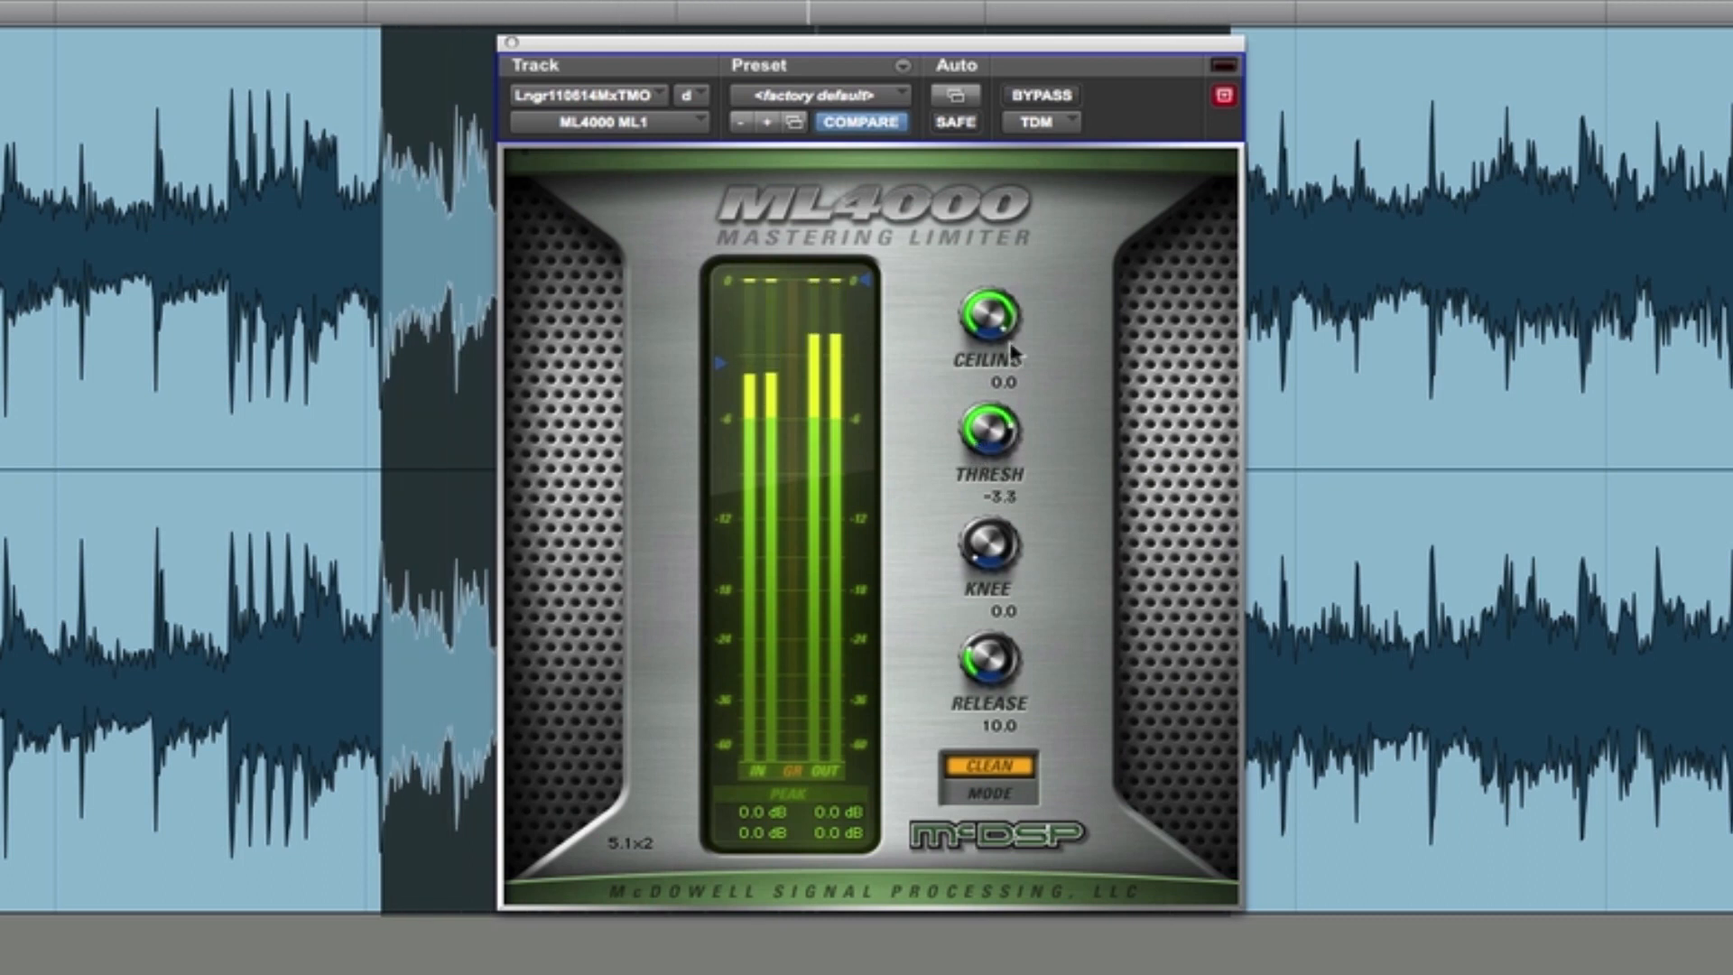
pyautogui.press('space')
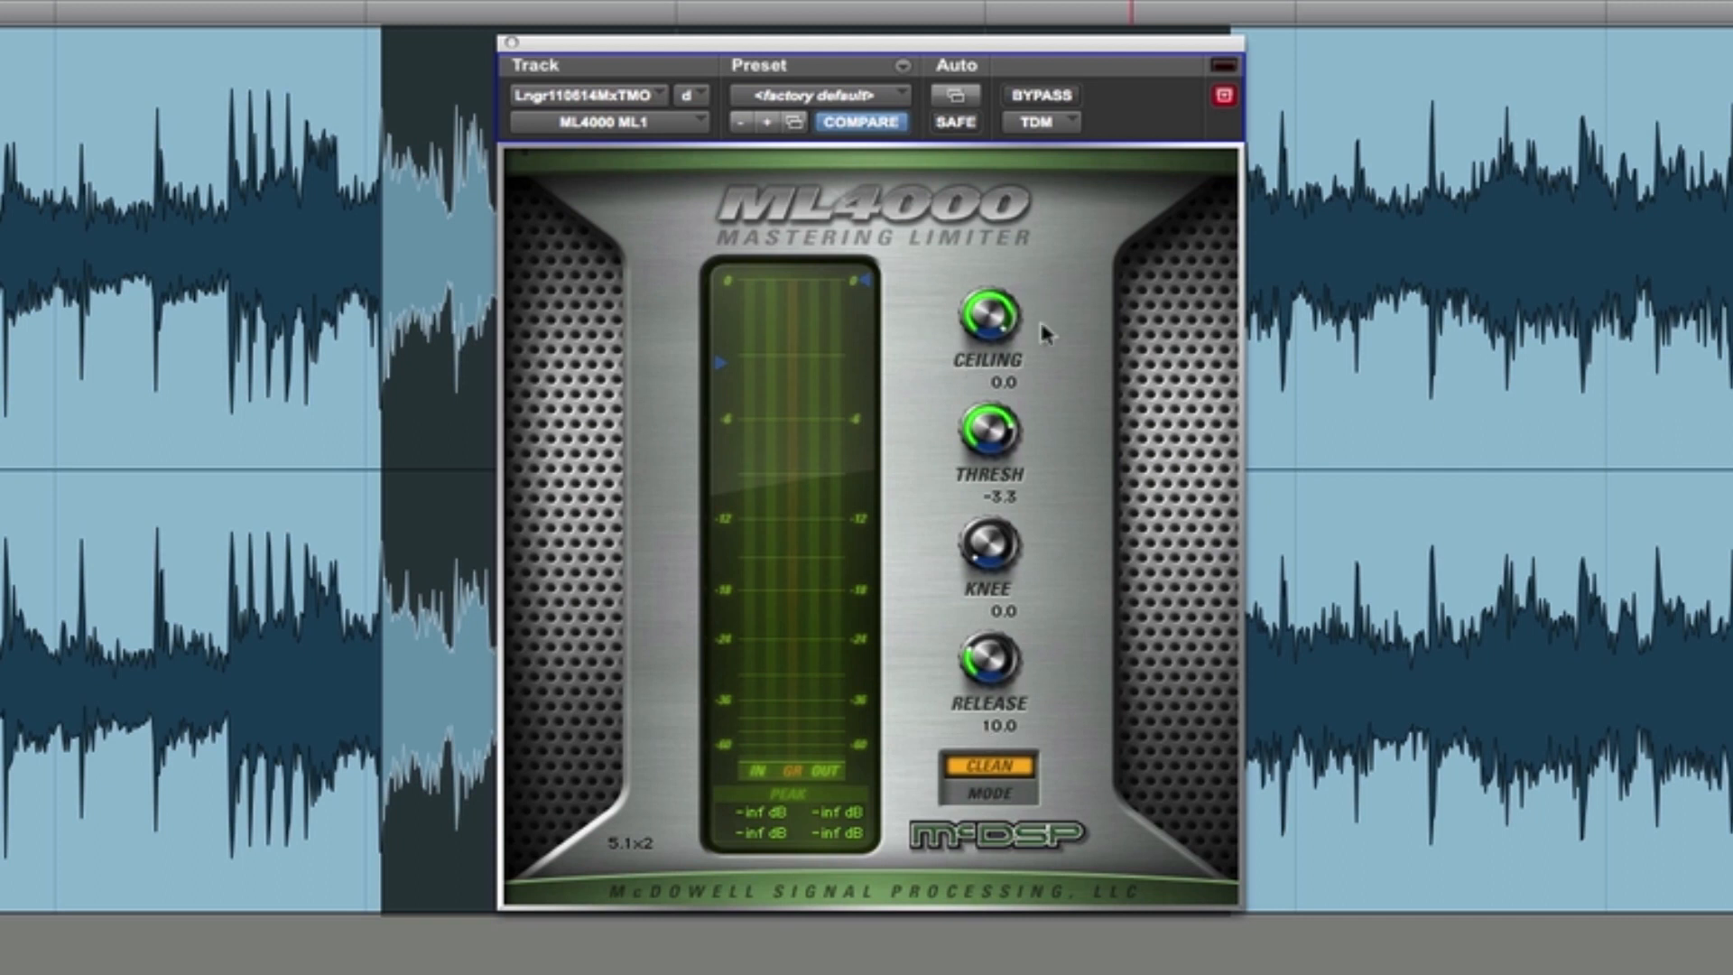
pyautogui.press('space')
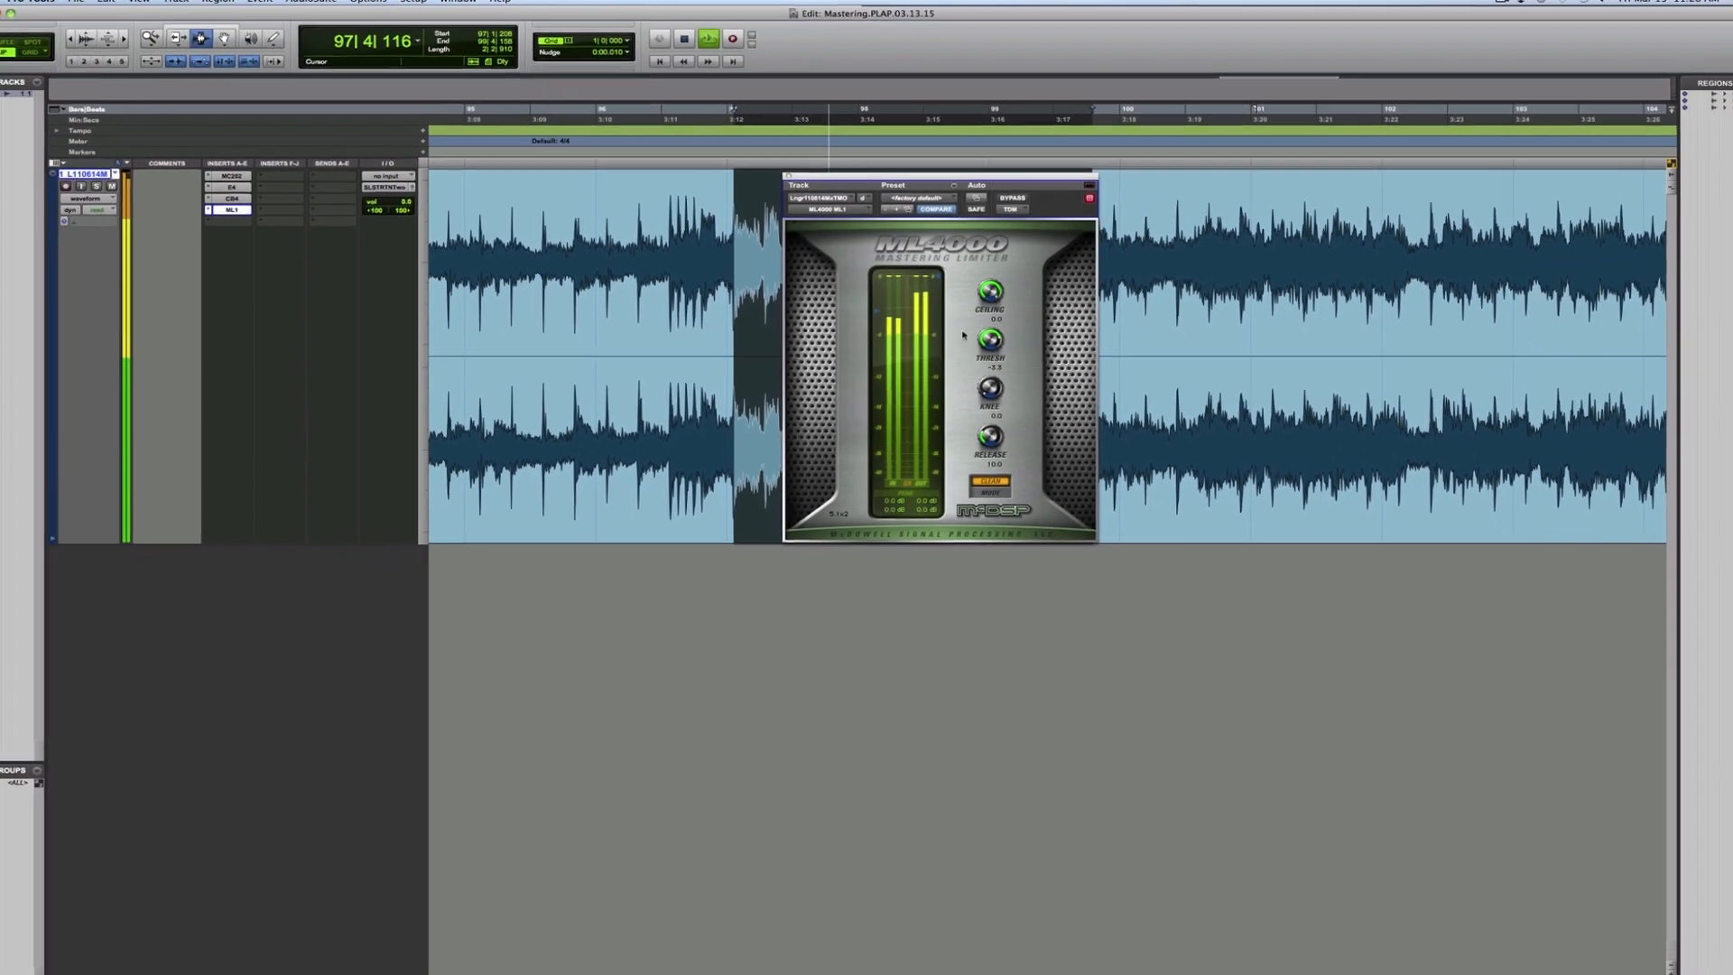
pyautogui.moveTo(942, 182); pyautogui.dragTo(982, 376)
pyautogui.press('space')
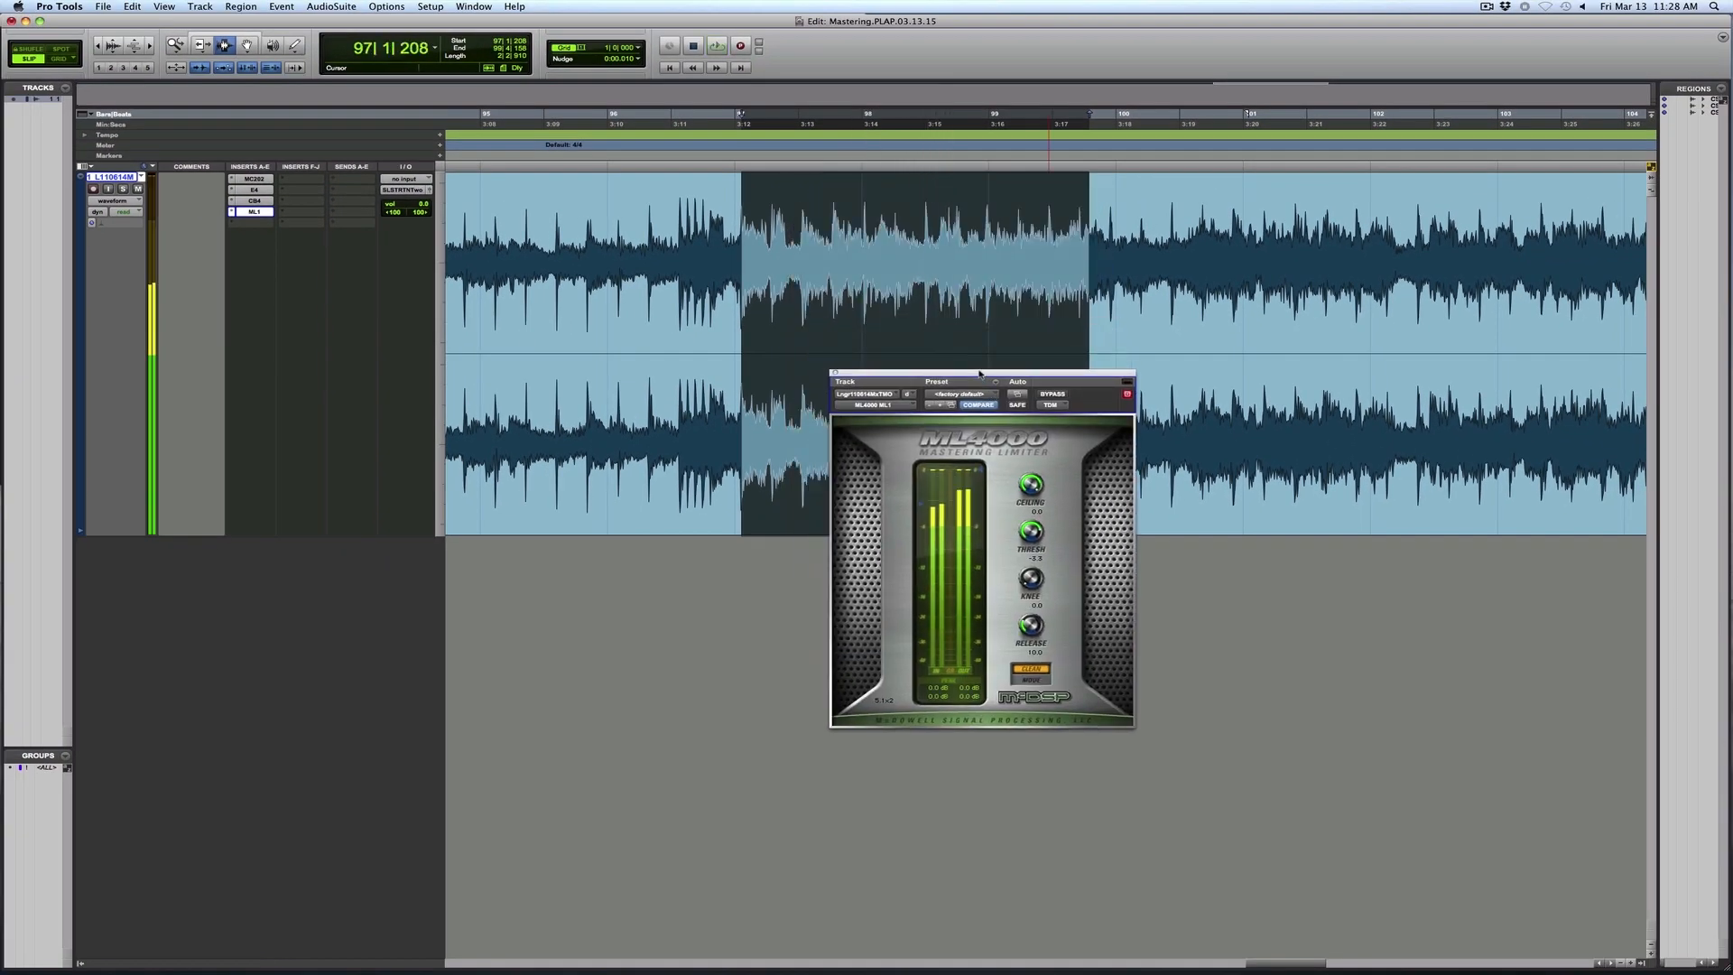
# - Place the playback start at the first loud section, around bar 5, and audition the limited mix from there
pyautogui.press('r')
pyautogui.press('r')
pyautogui.press('r')
pyautogui.press('r')
pyautogui.moveTo(1377, 284); pyautogui.dragTo(449, 214)
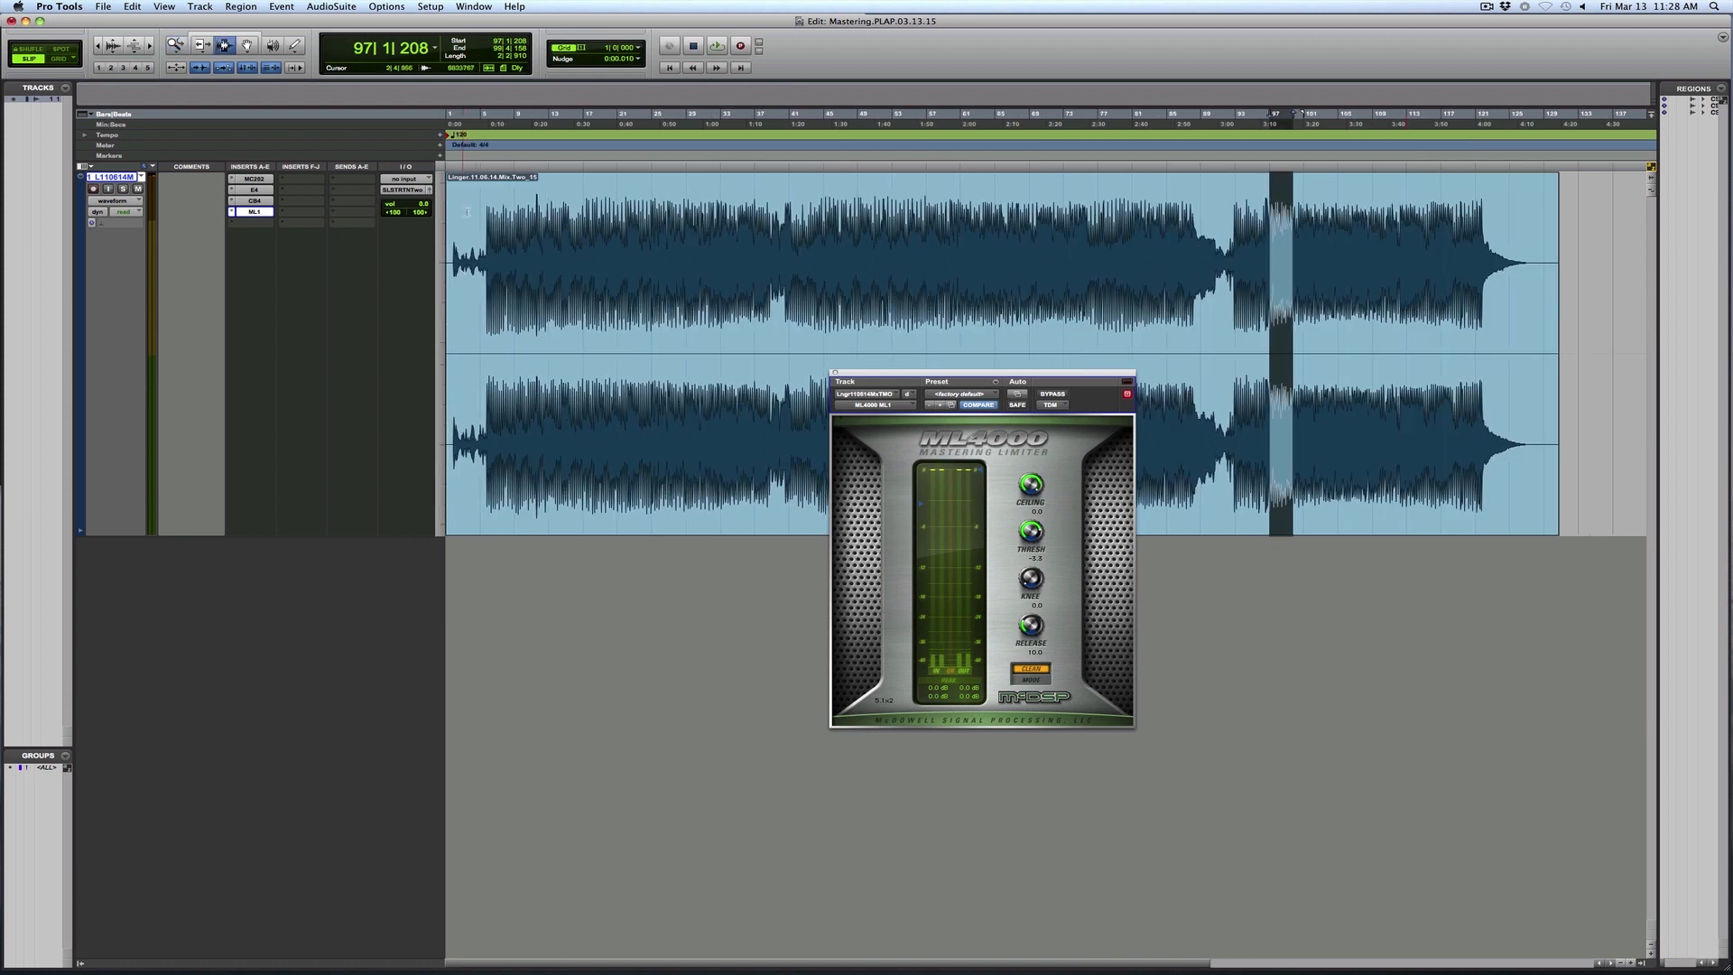
pyautogui.moveTo(1604, 273); pyautogui.dragTo(450, 227)
pyautogui.click(478, 214)
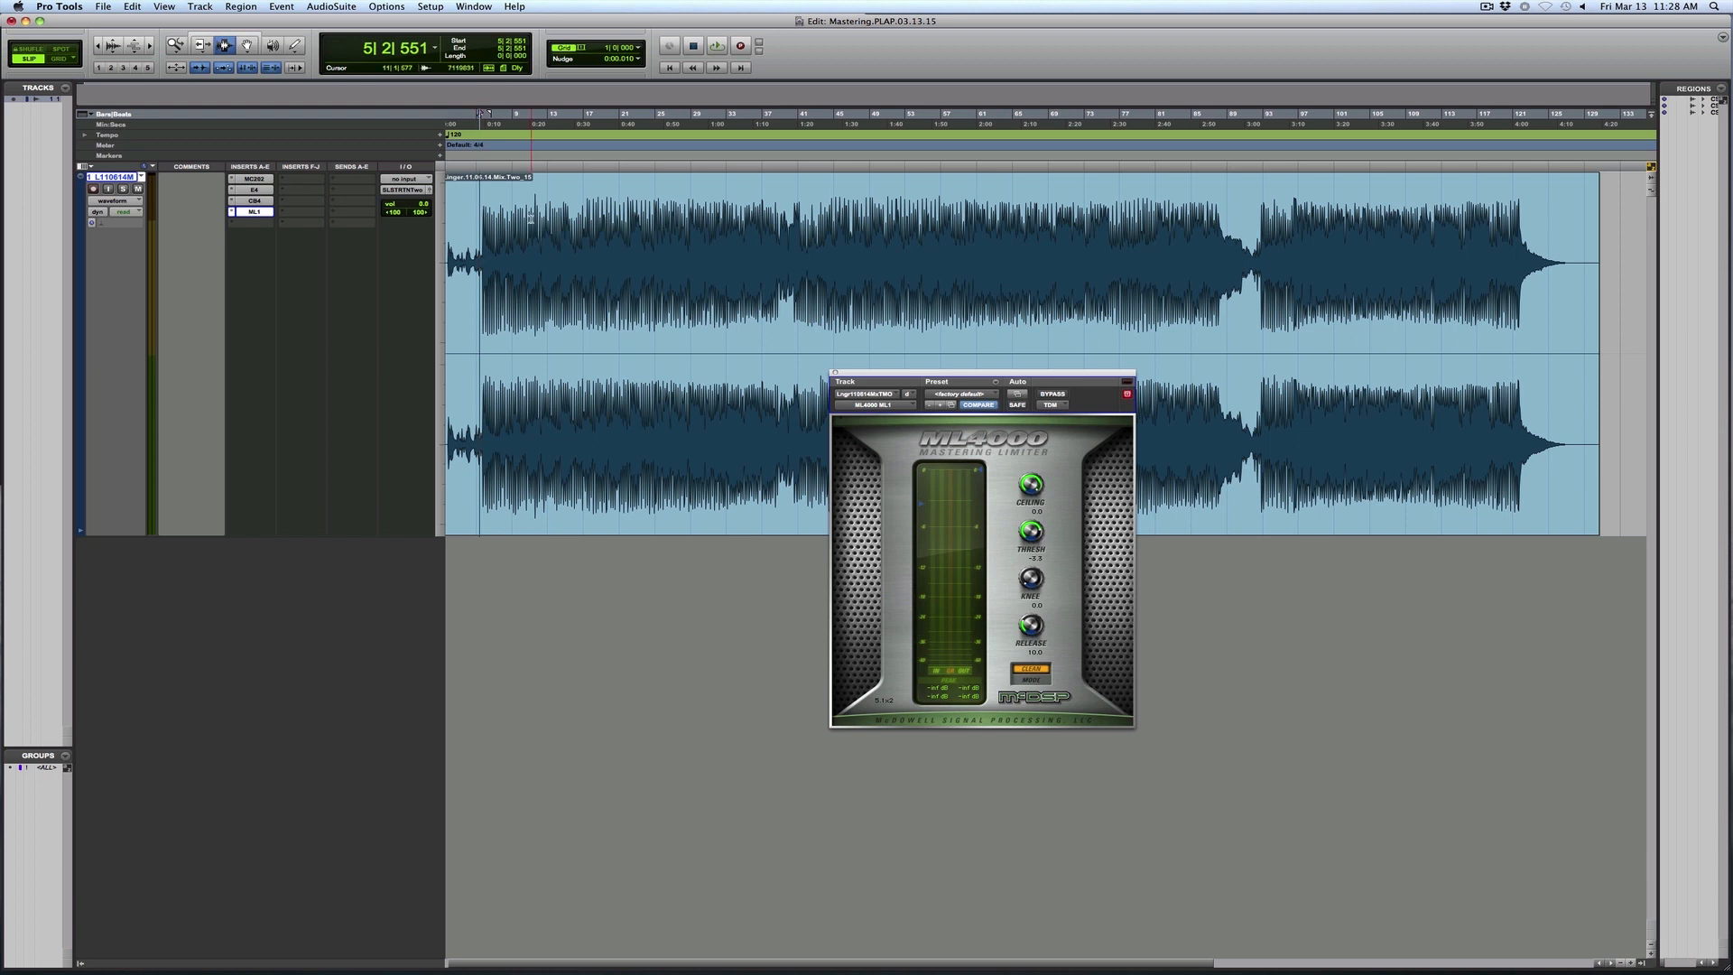
pyautogui.press('space')
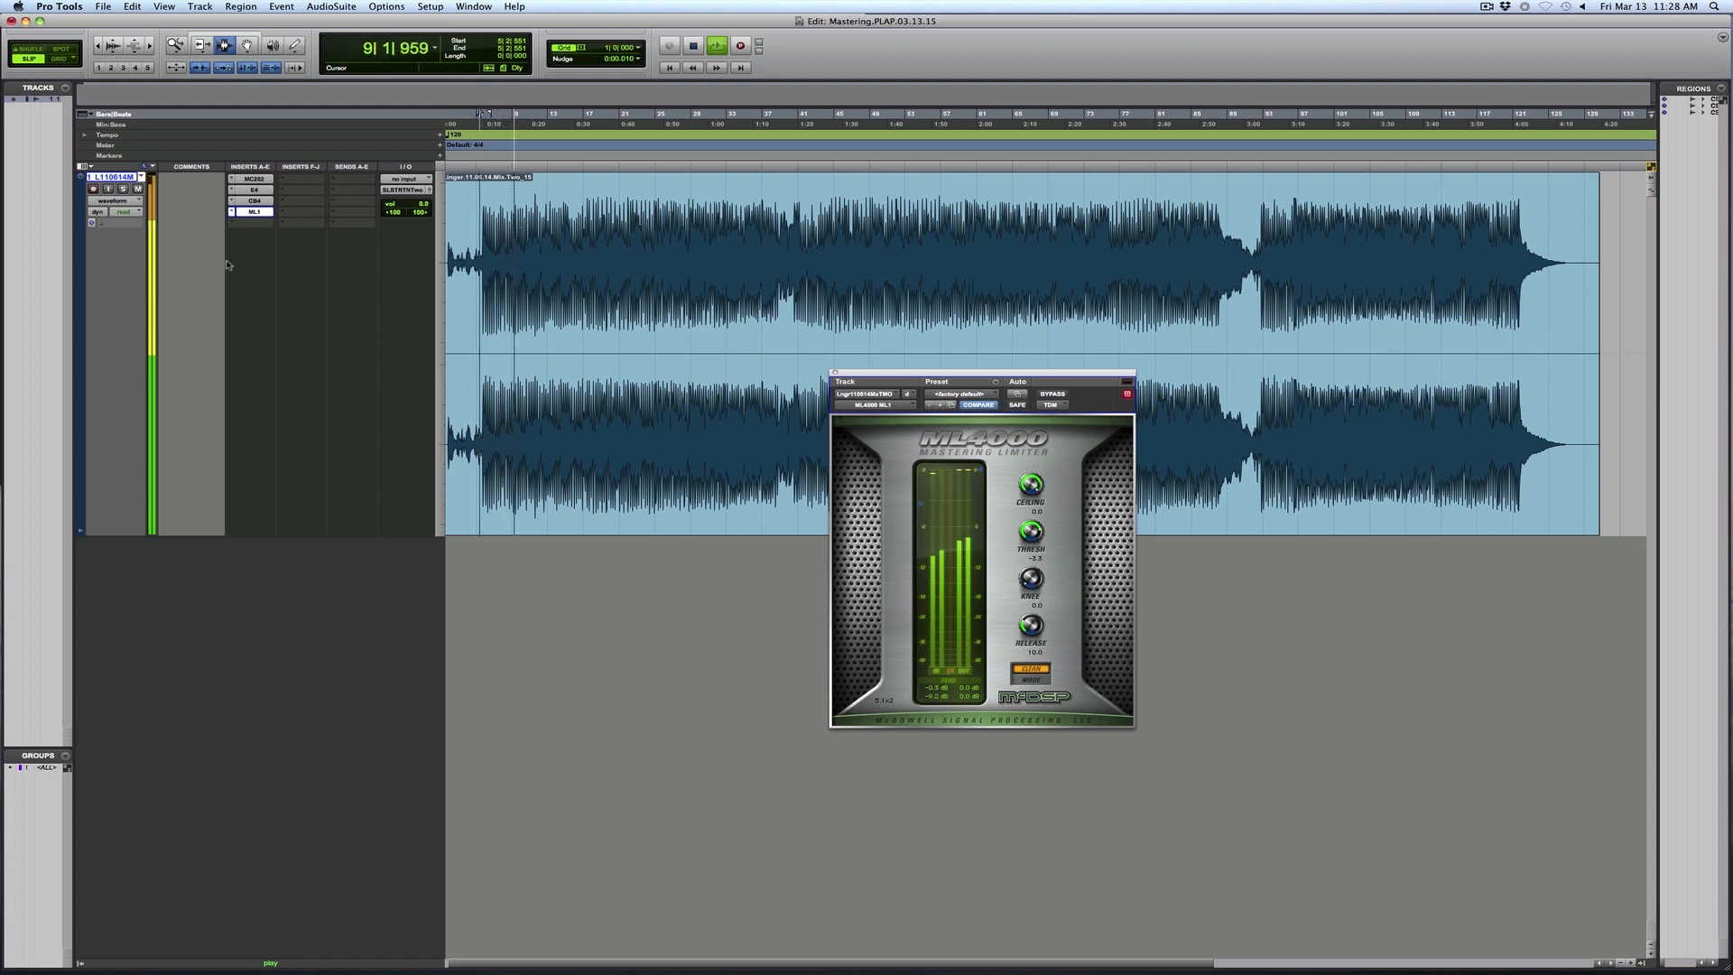
pyautogui.press('space')
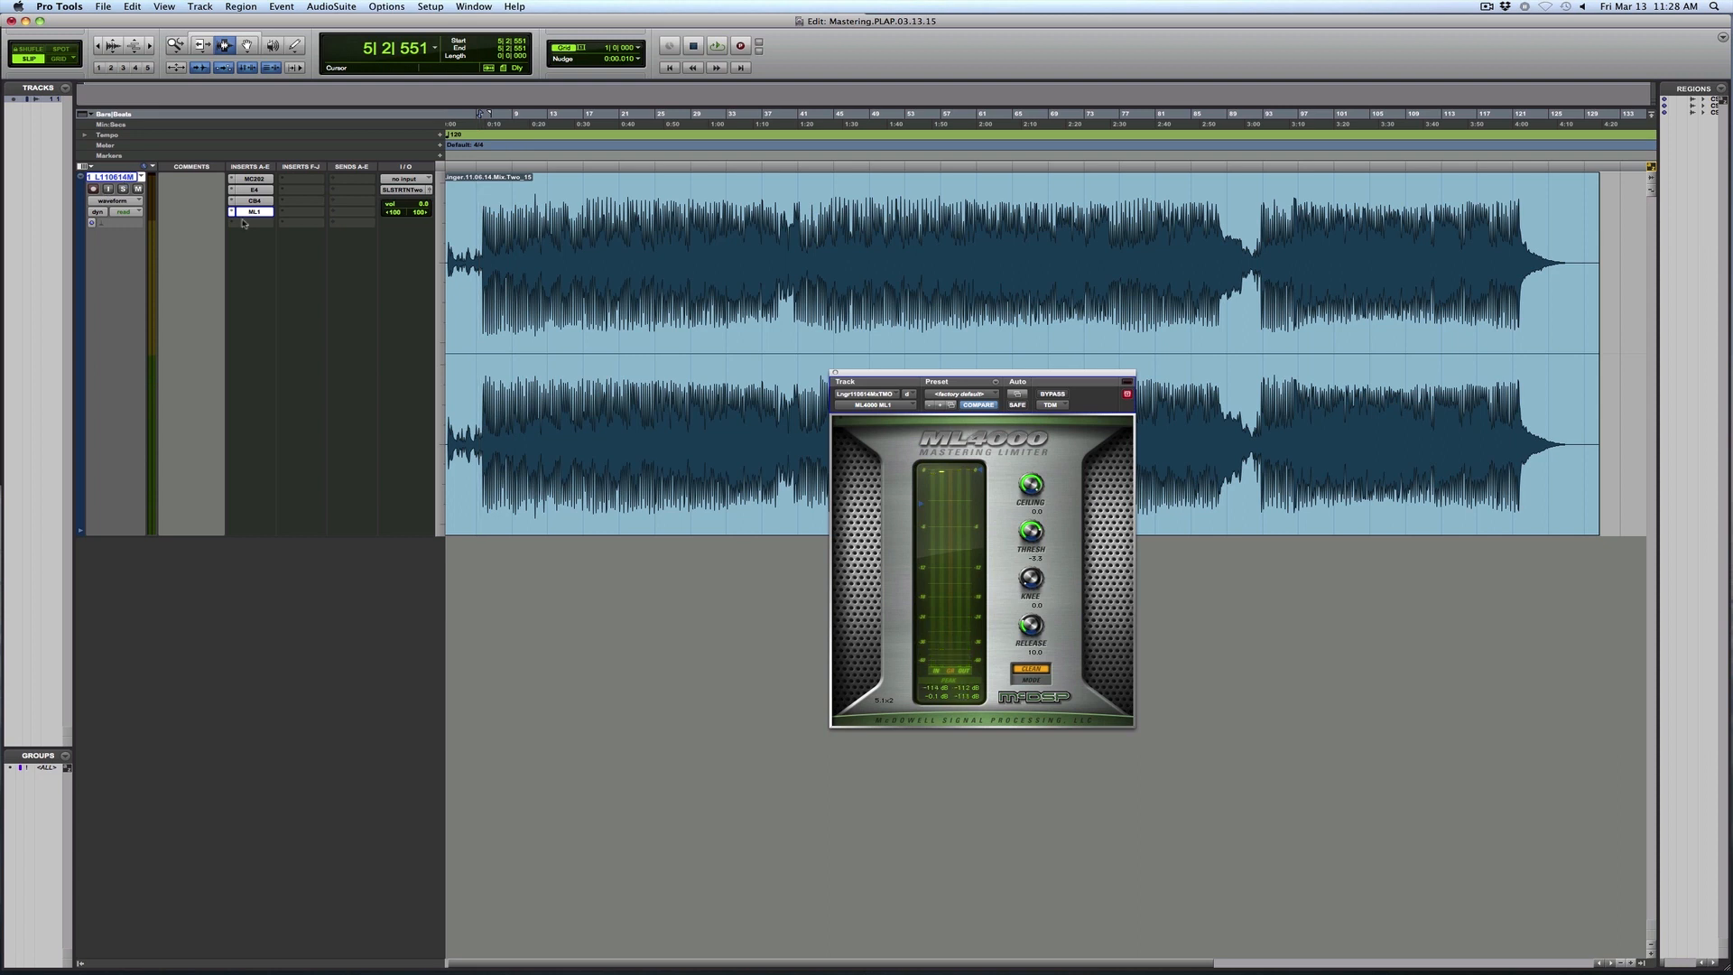
# - Duplicate the mix track once without its inserts, placing the copy after the selected track
pyautogui.hotkey('alt', 'shift', 'd')
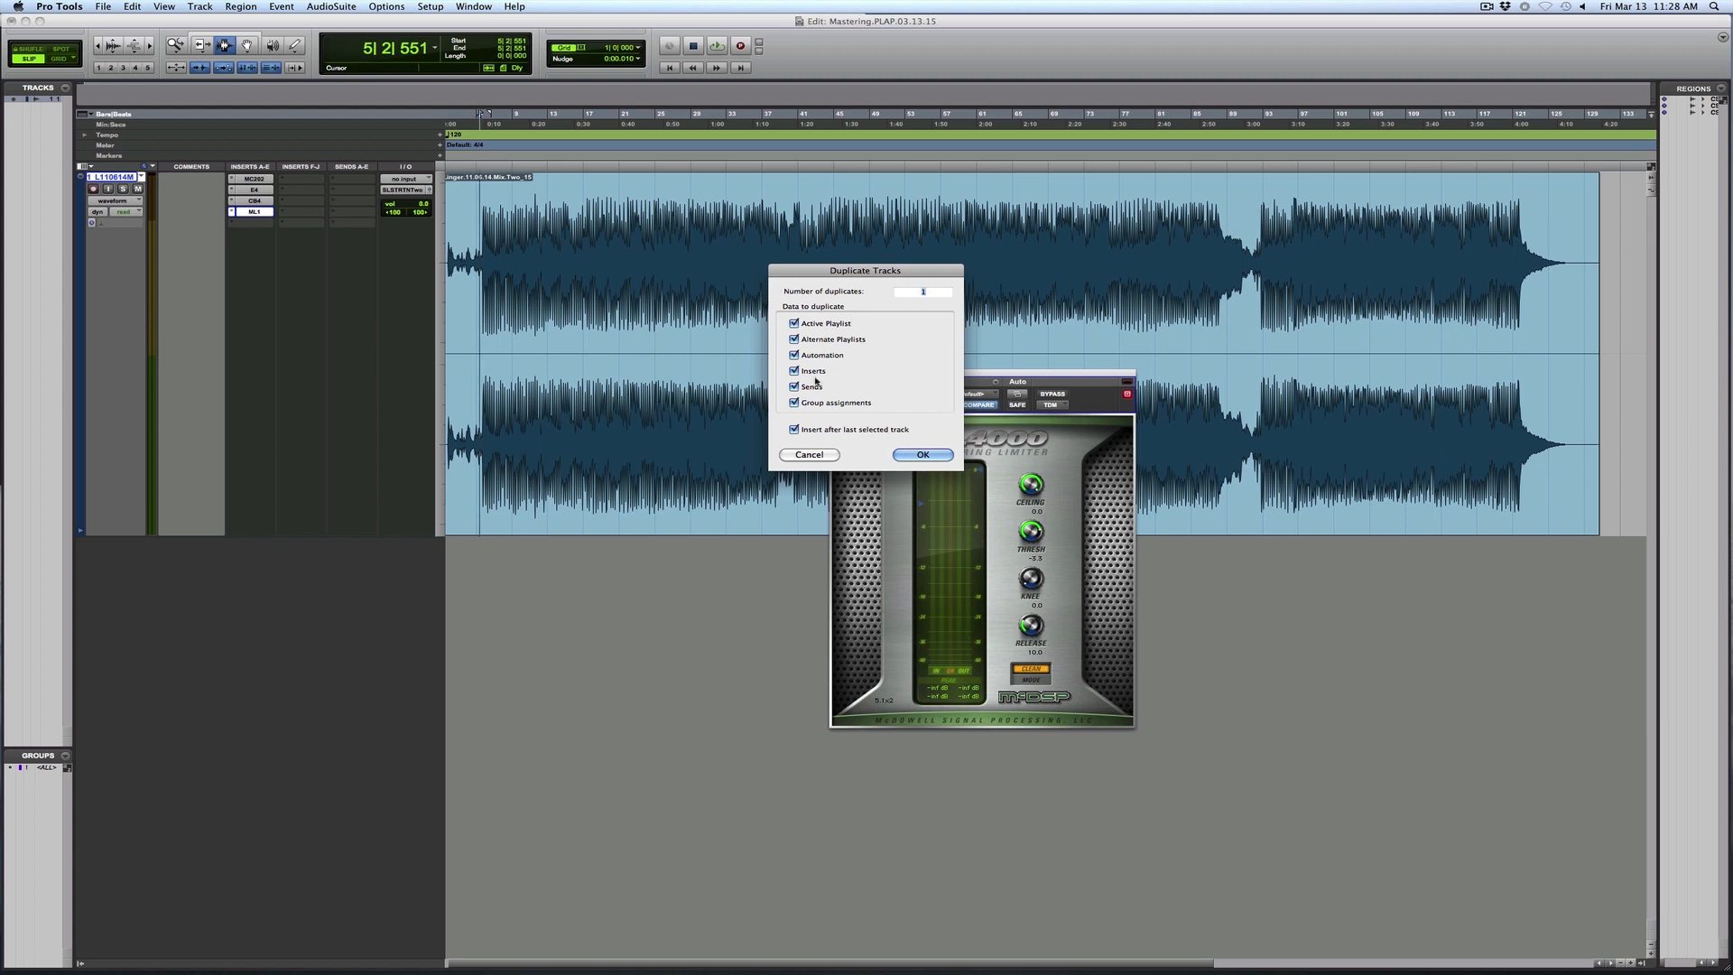
pyautogui.click(923, 454)
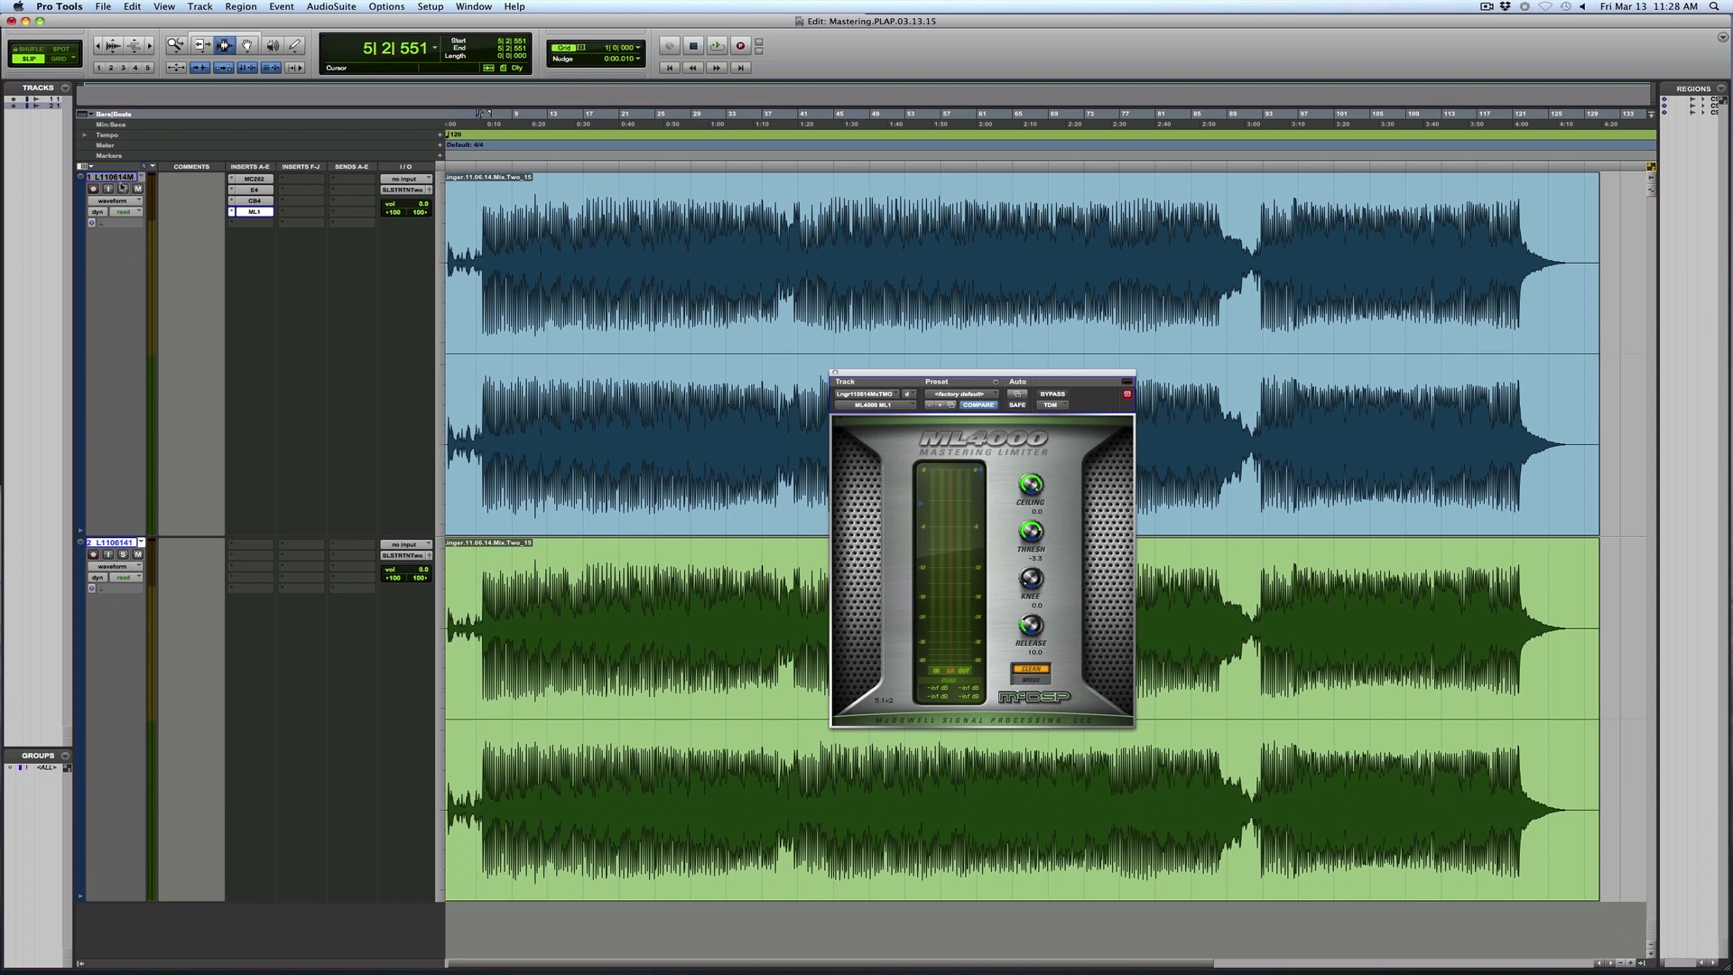
# - Play from just before the first loud section and compare the processed mix with the unprocessed duplicate using solo and mute
pyautogui.press('t')
pyautogui.press('t')
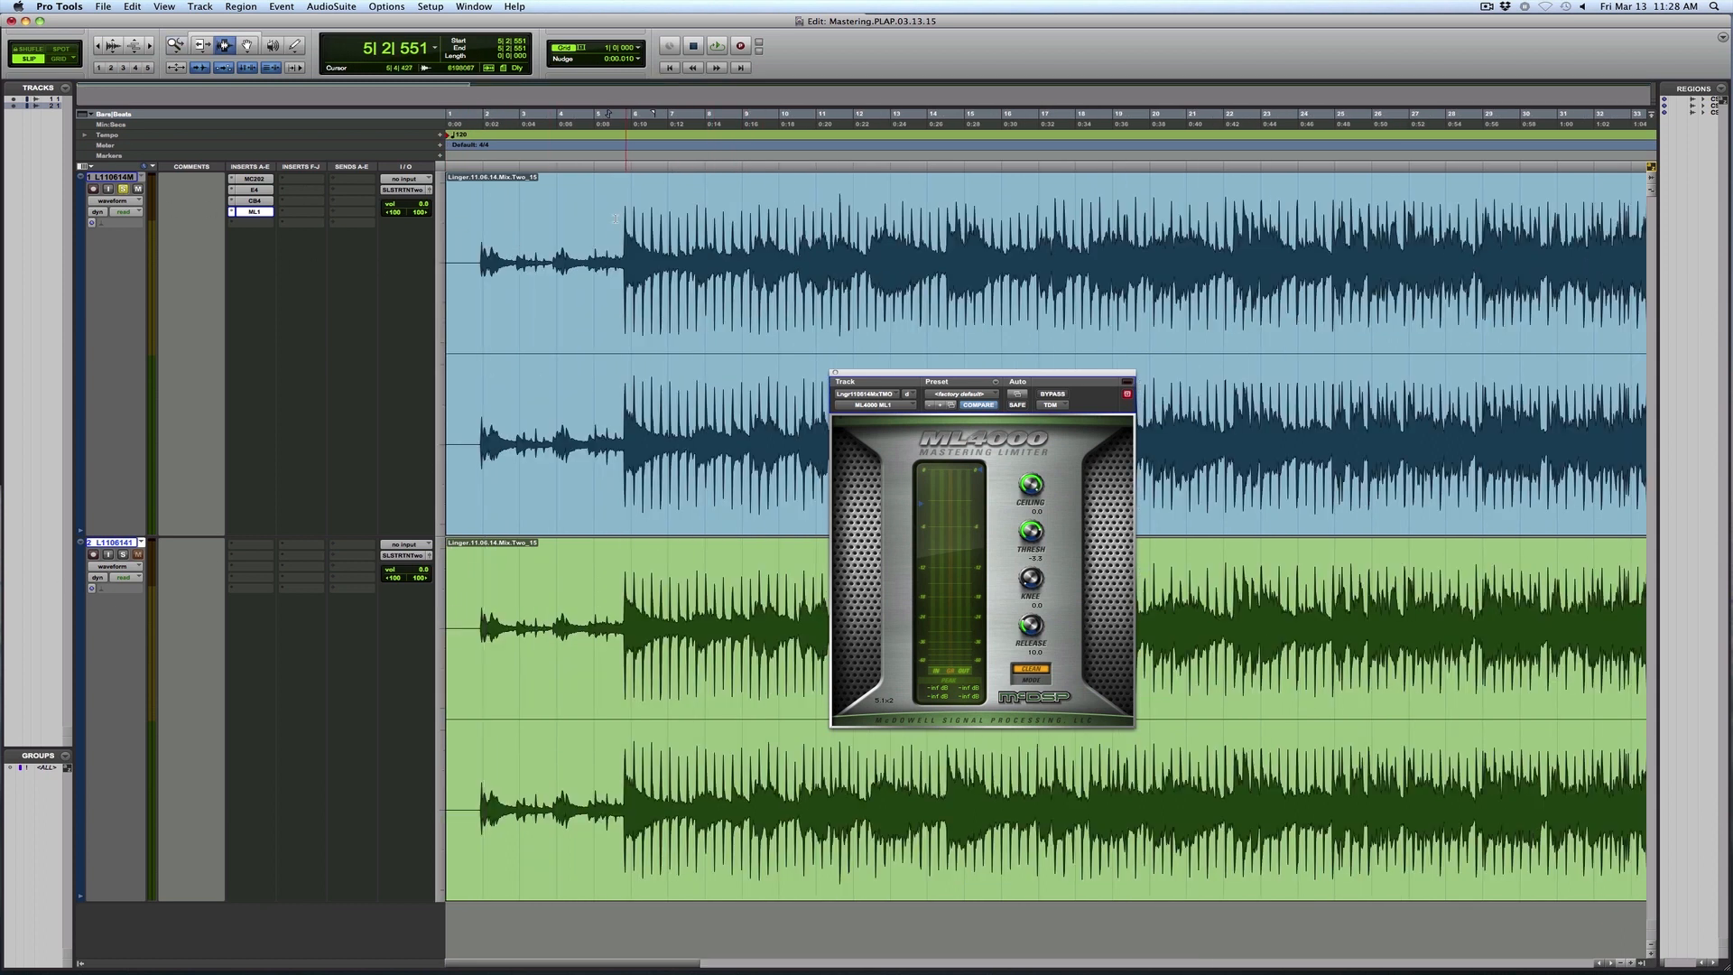
pyautogui.click(618, 230)
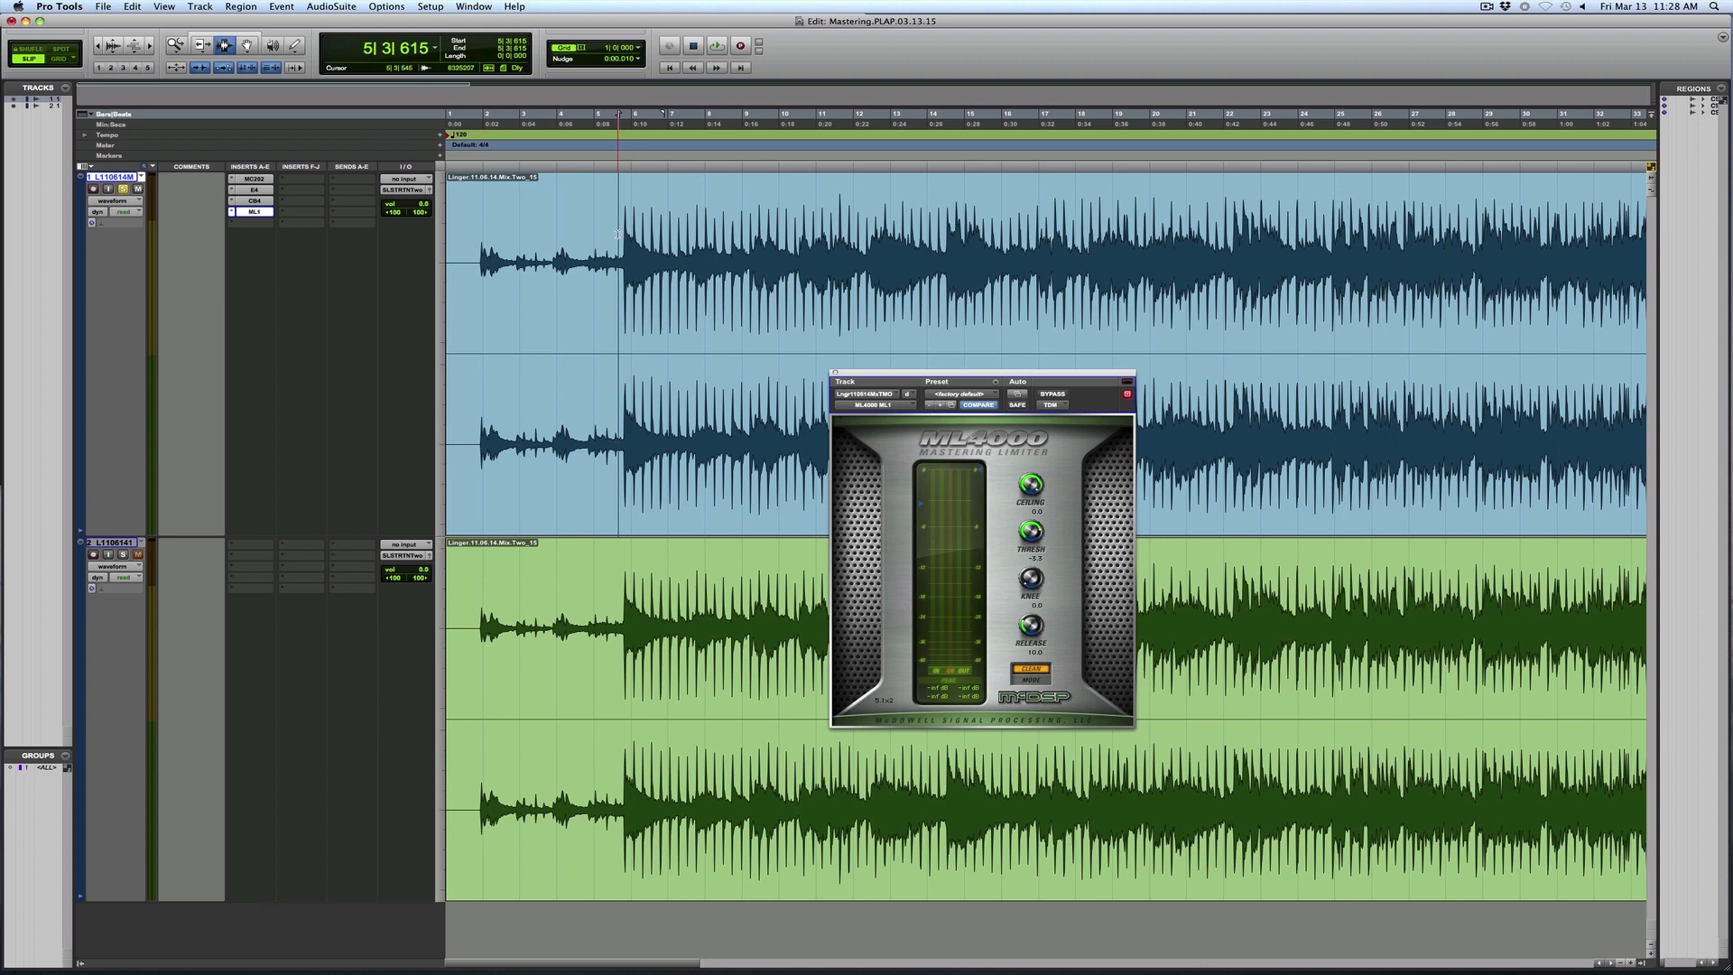
pyautogui.press('space')
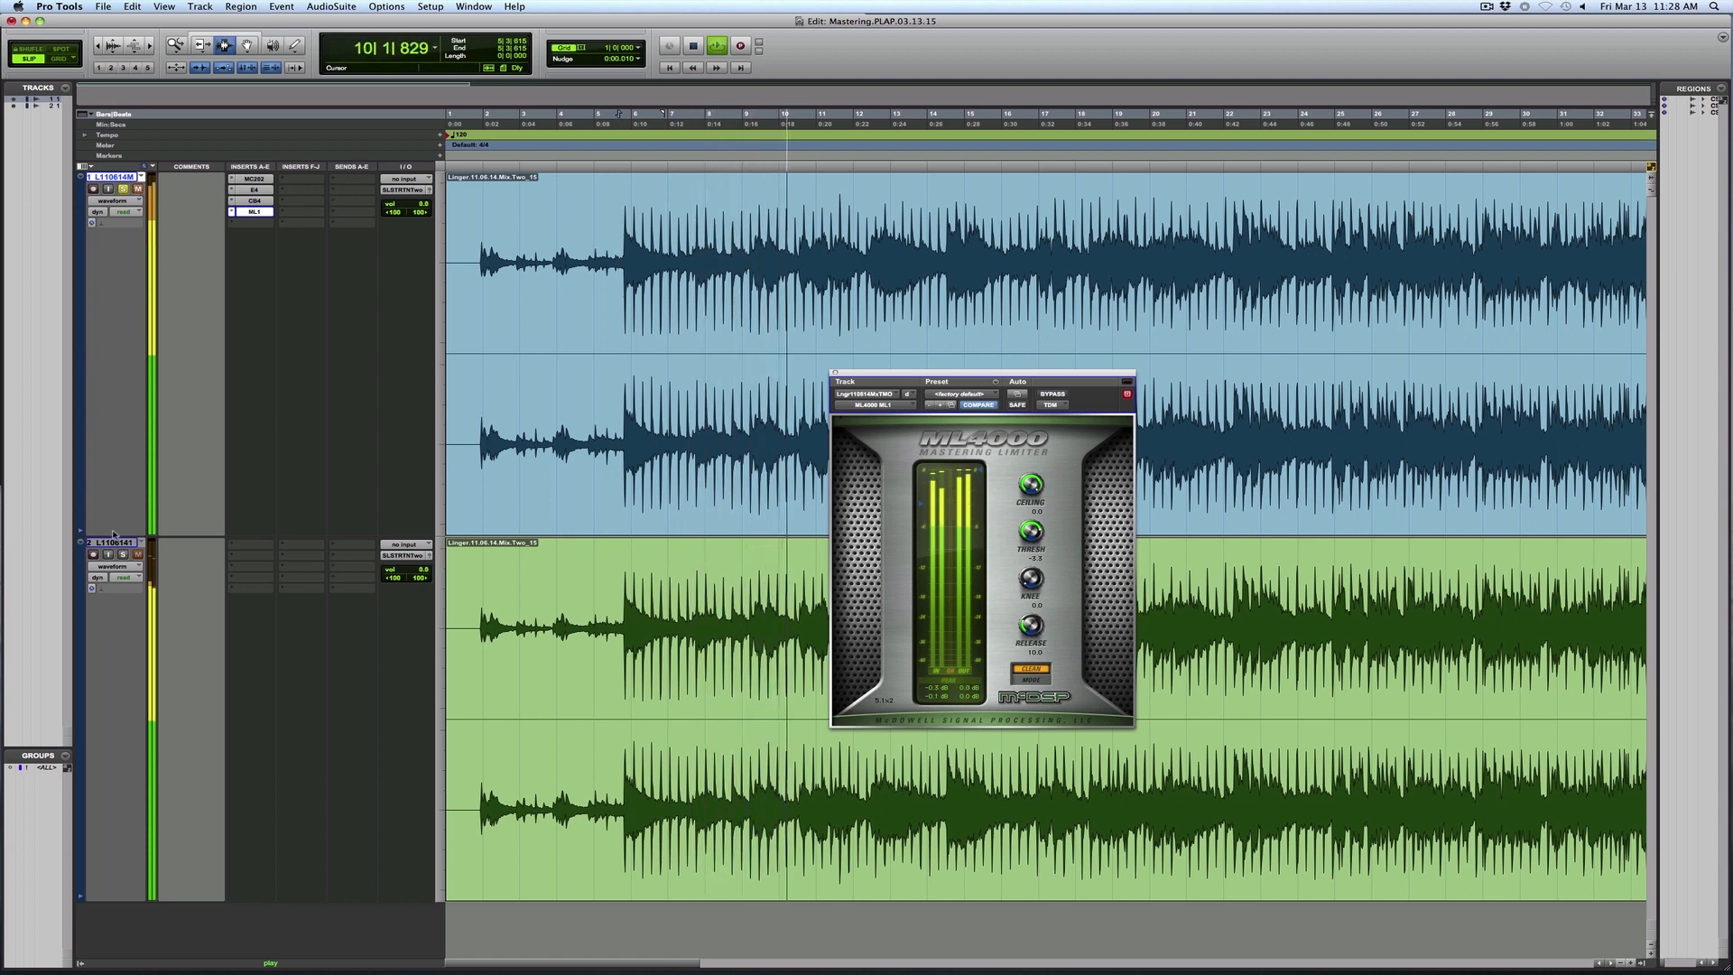
pyautogui.click(125, 554)
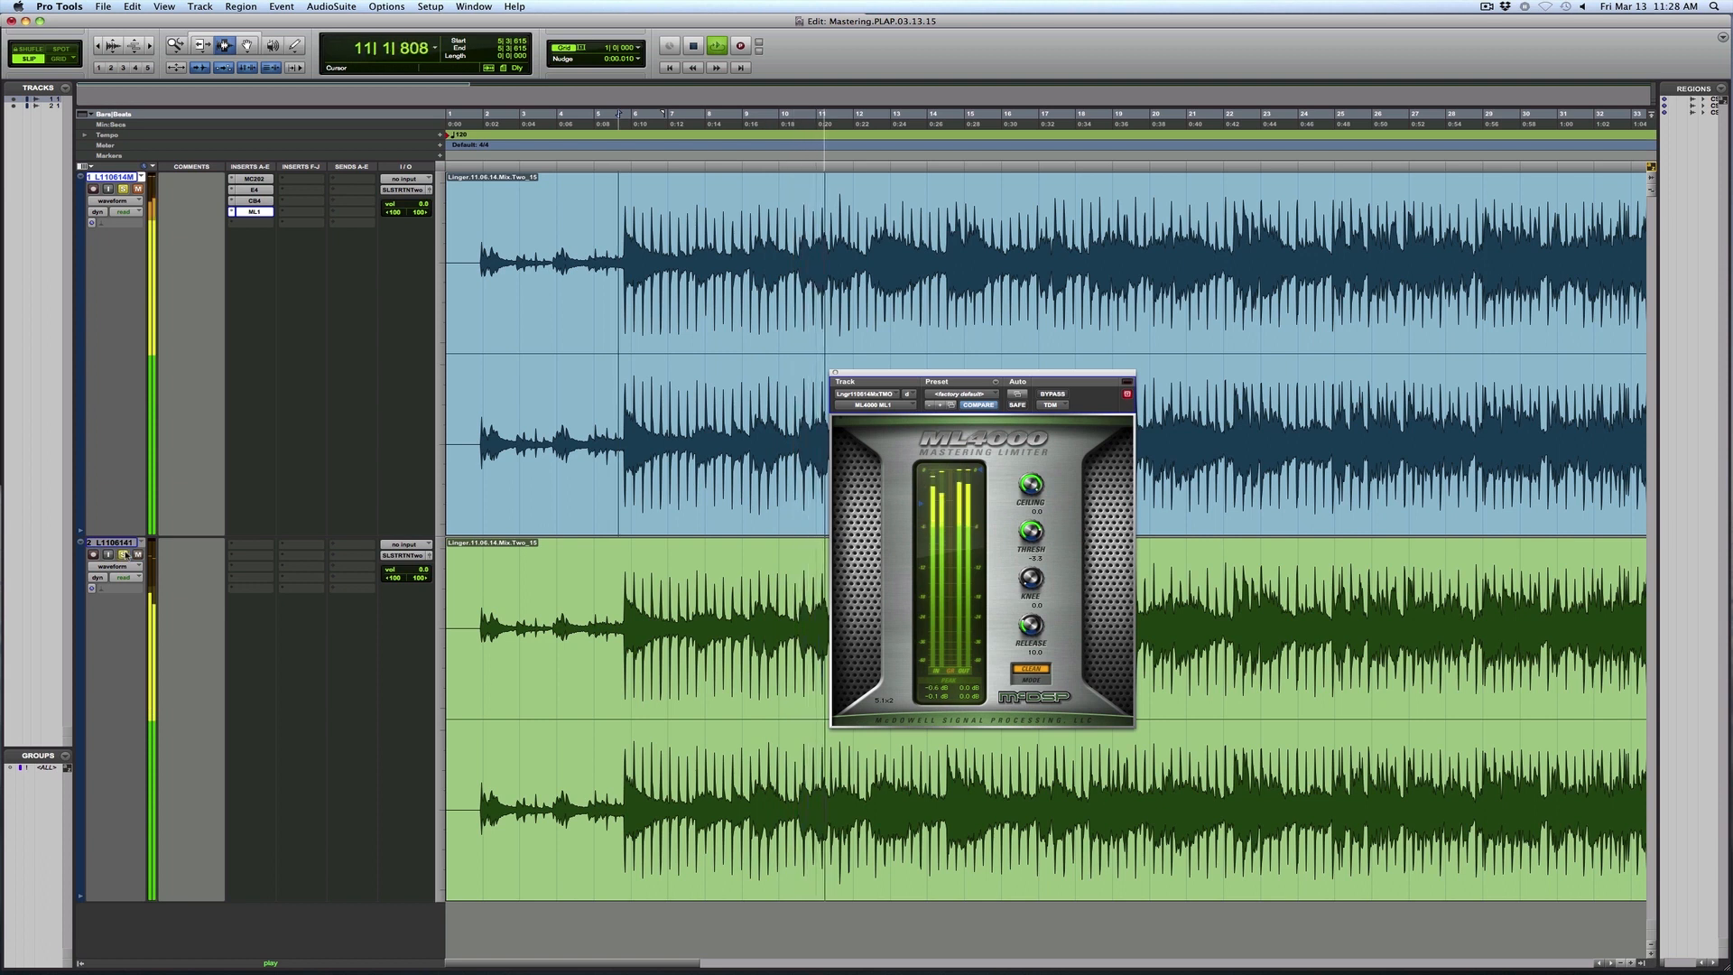
pyautogui.press('space')
pyautogui.press('space')
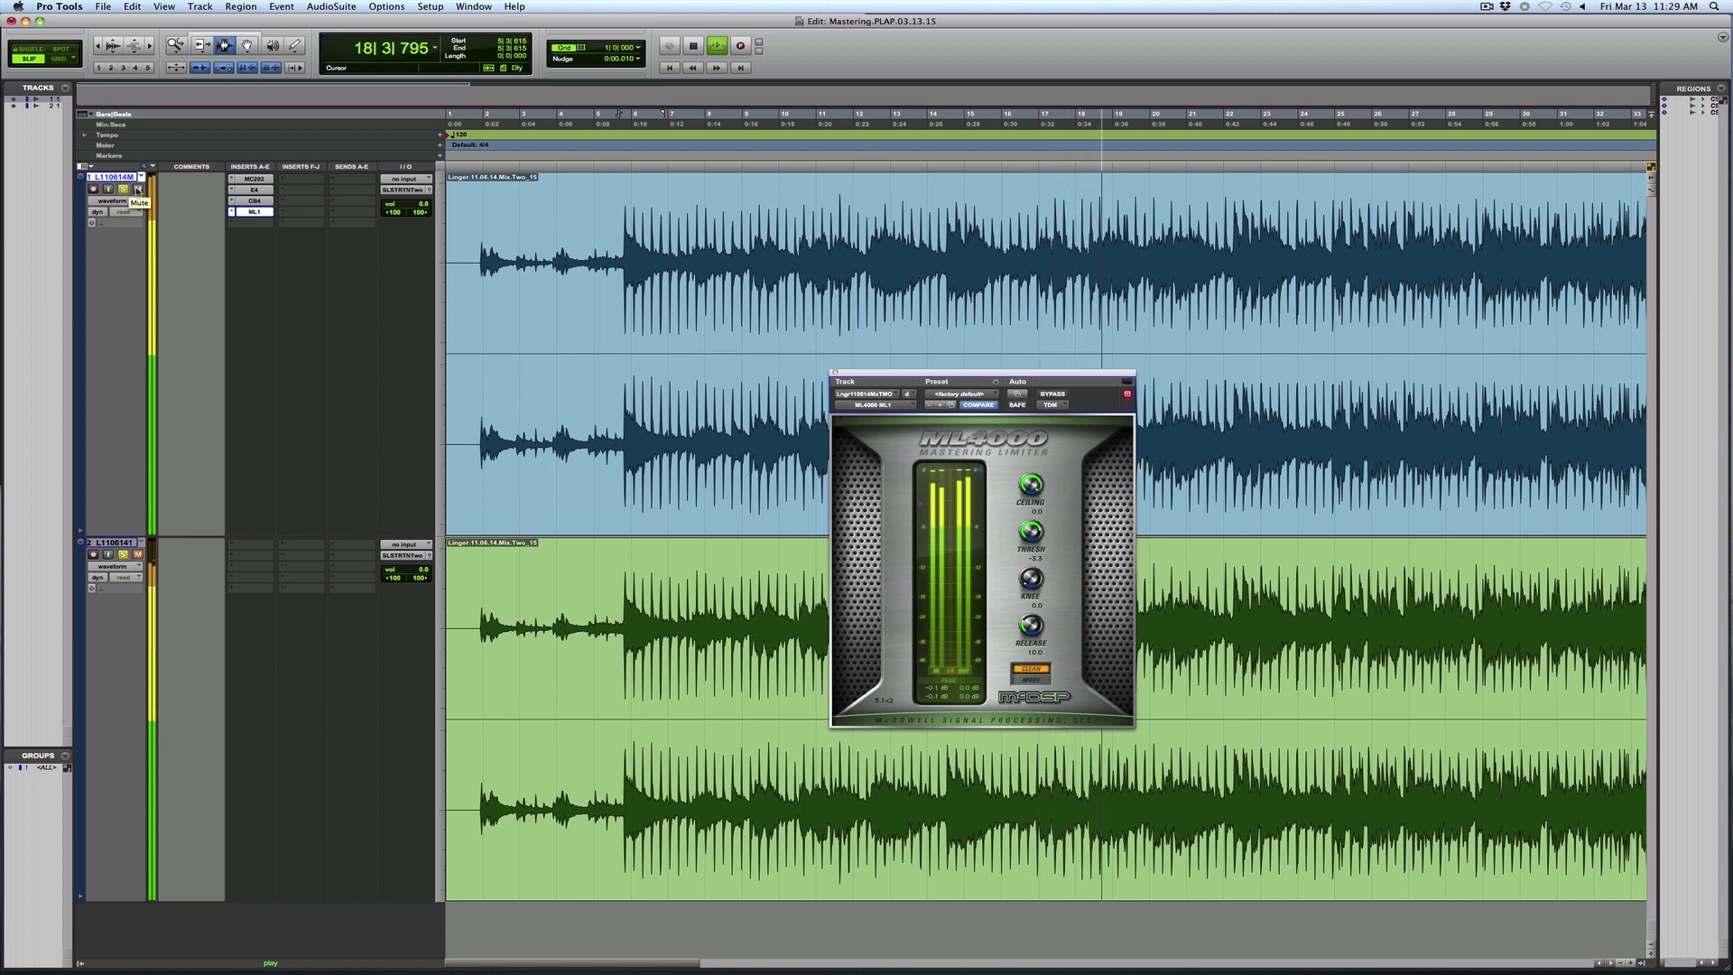
pyautogui.click(137, 555)
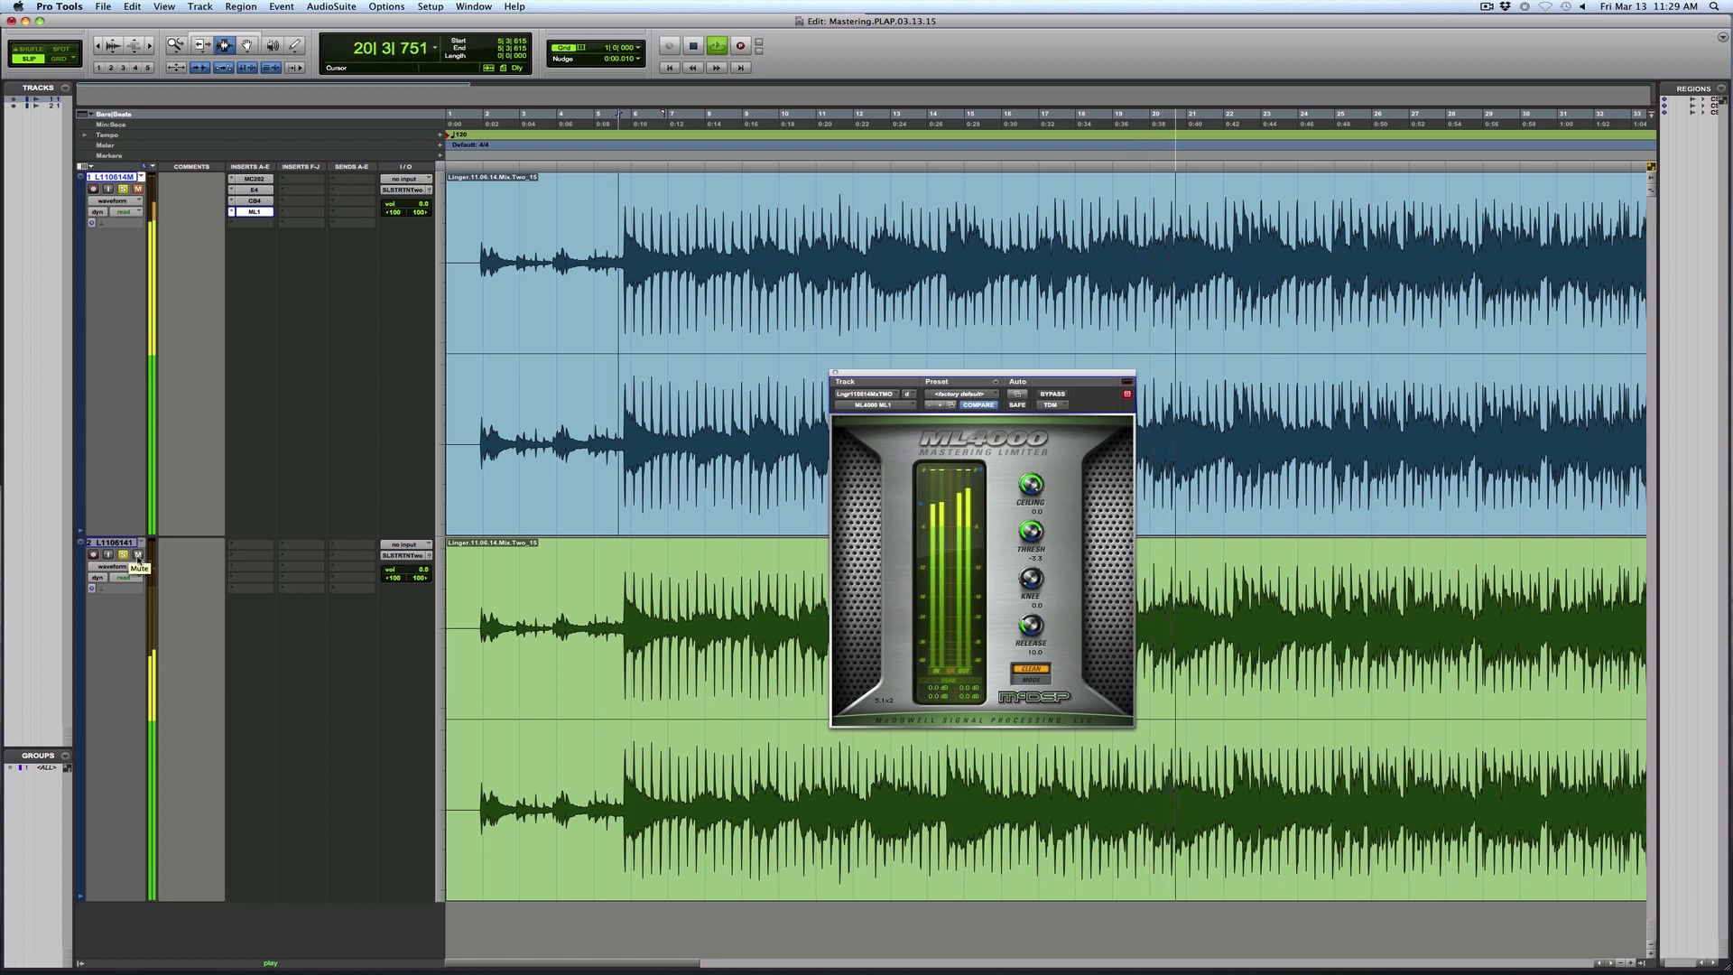
pyautogui.press('space')
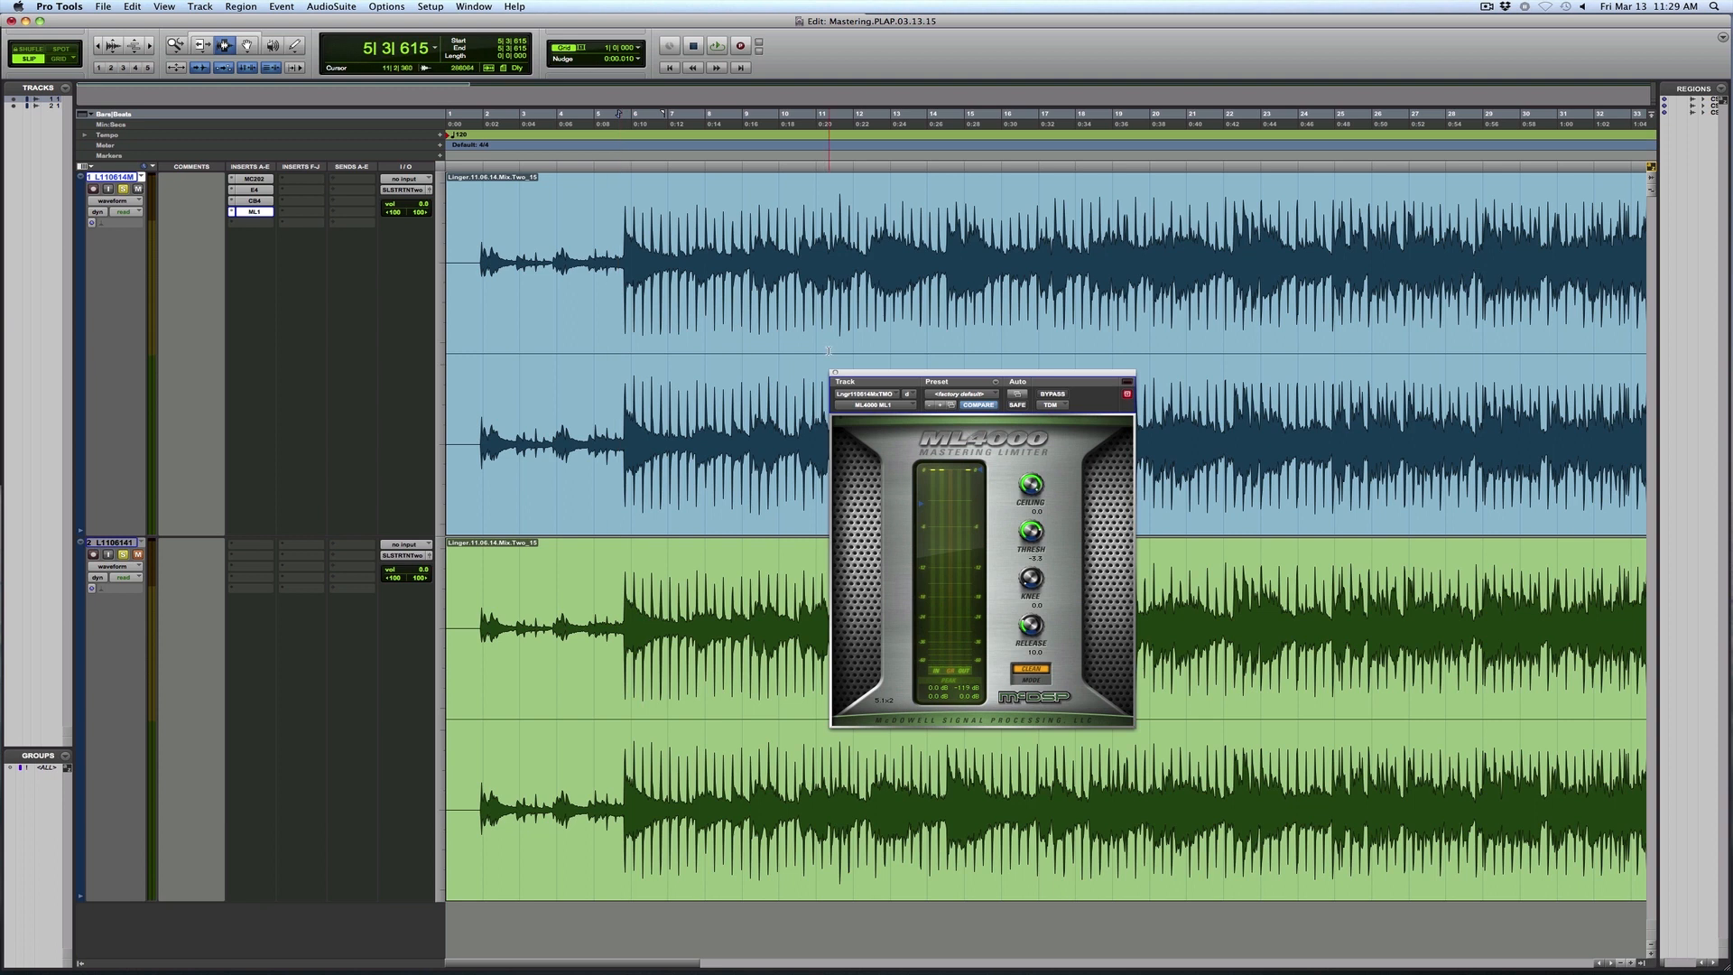
# - Audition the processed mix from about bar 14
pyautogui.press('space')
pyautogui.click(953, 250)
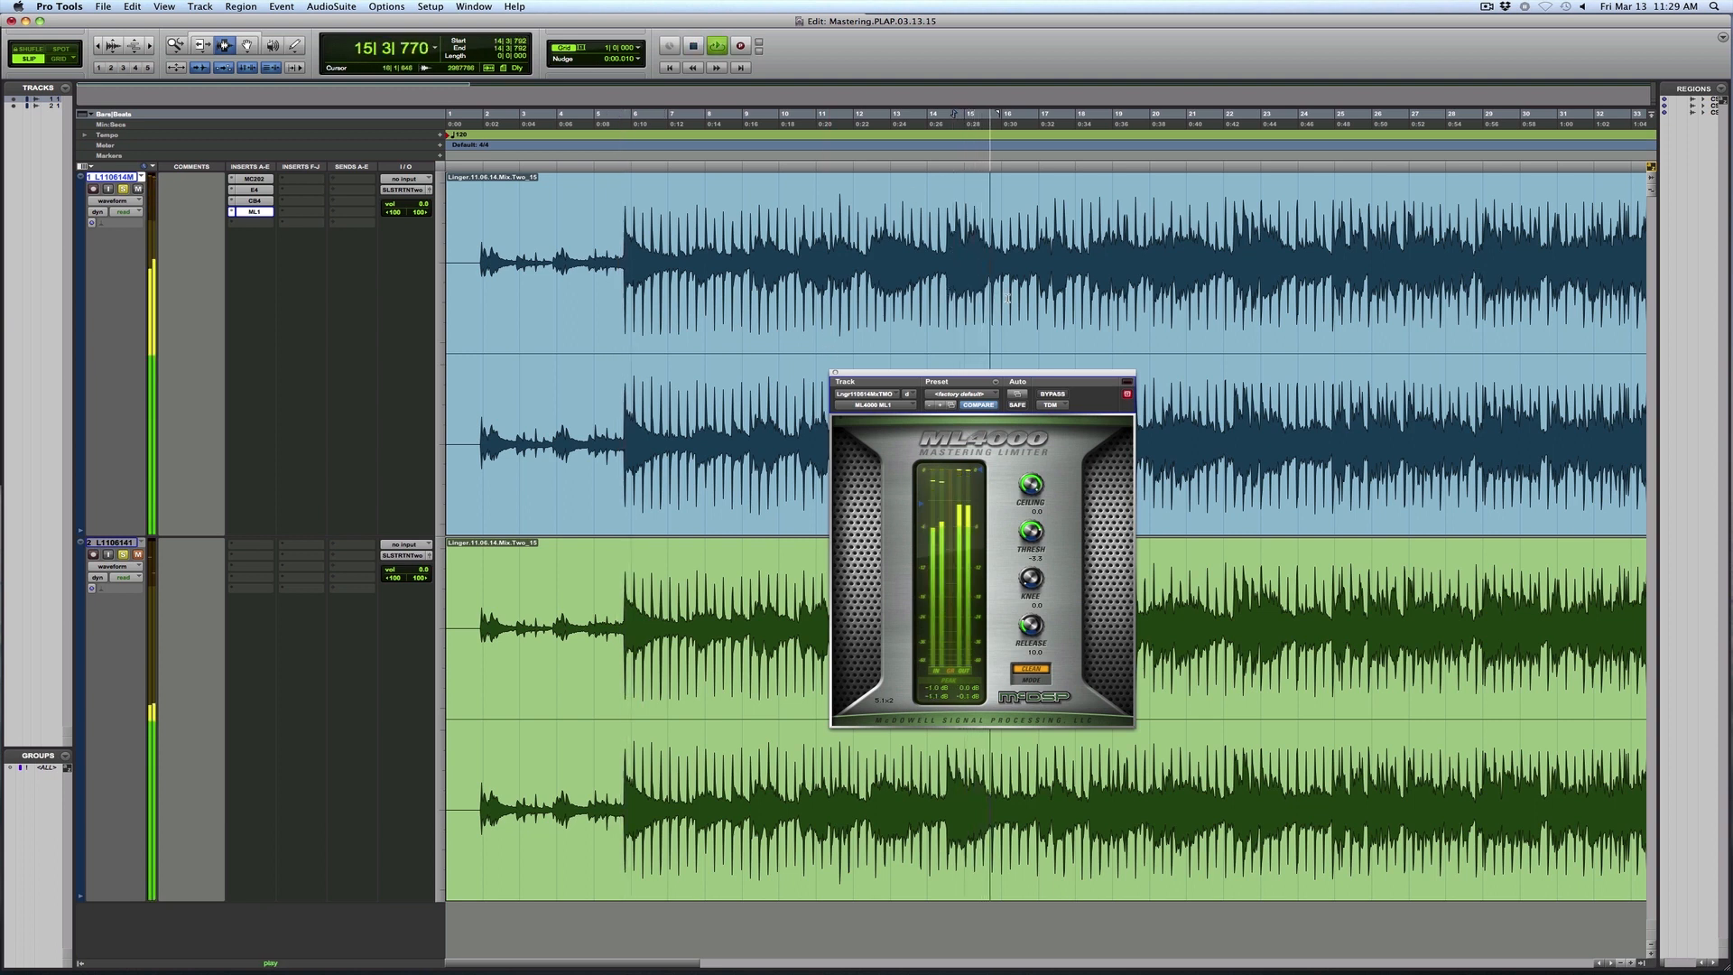
pyautogui.press('space')
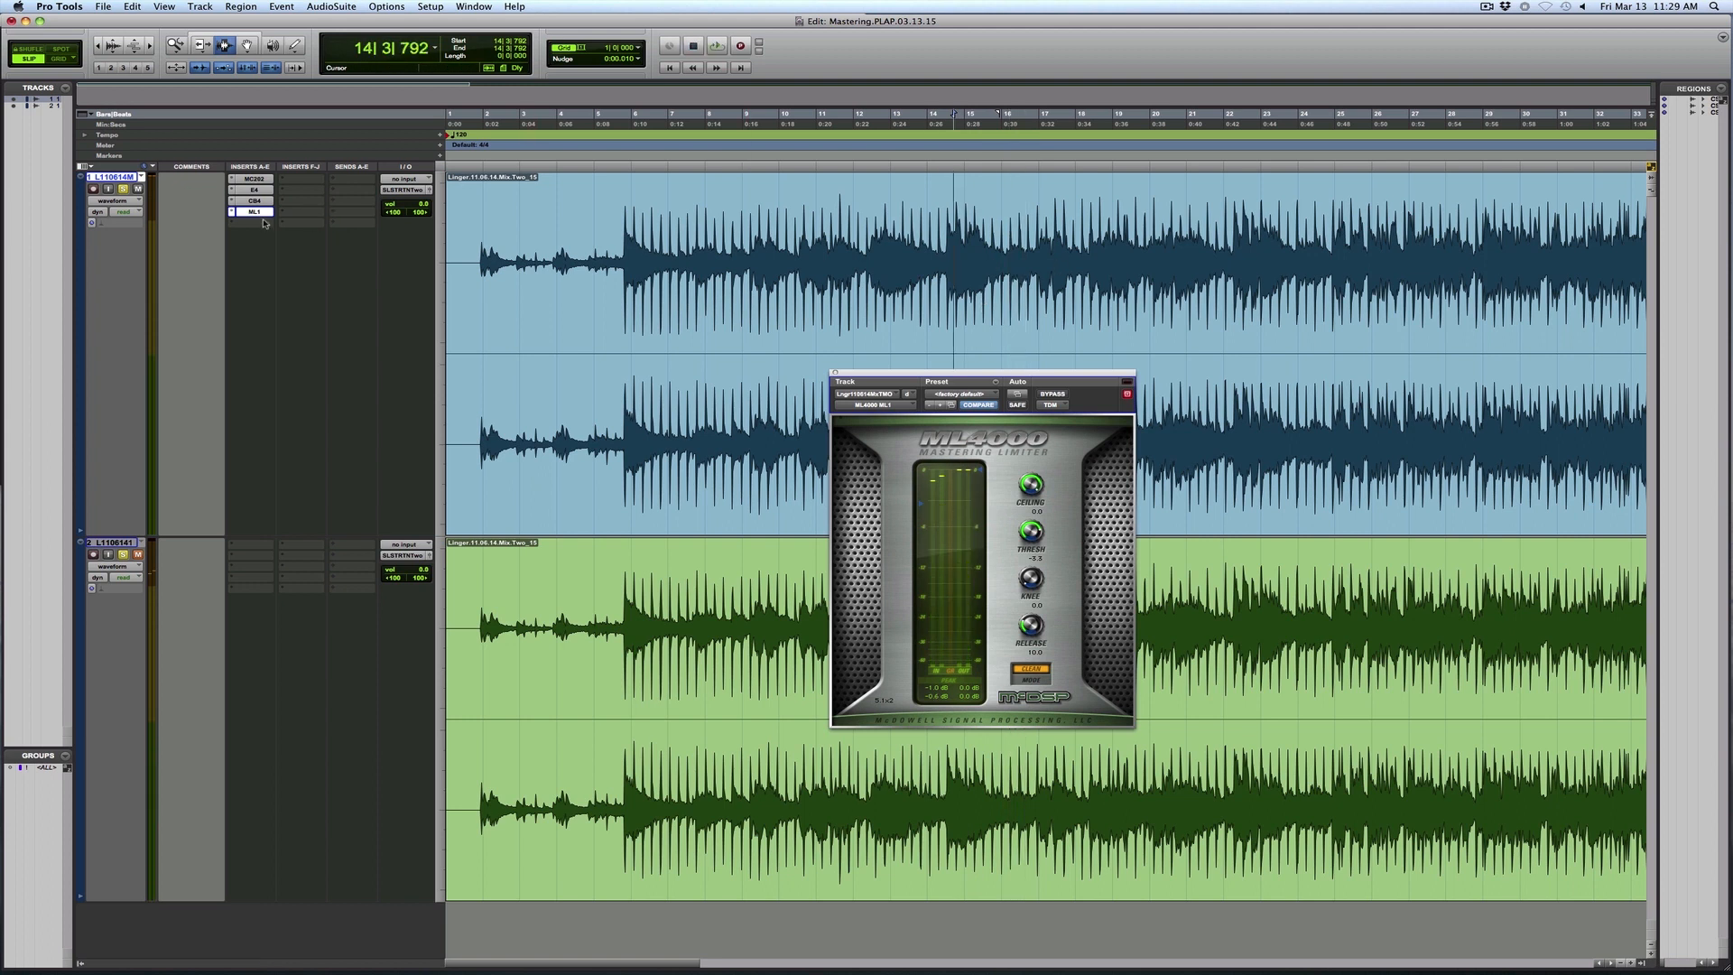
# - Shift the CB4 and ML1 down one insert slot and insert the stereo DeEsser directly after the E4
pyautogui.moveTo(264, 221); pyautogui.dragTo(265, 222)
pyautogui.click(230, 201)
pyautogui.moveTo(298, 220)
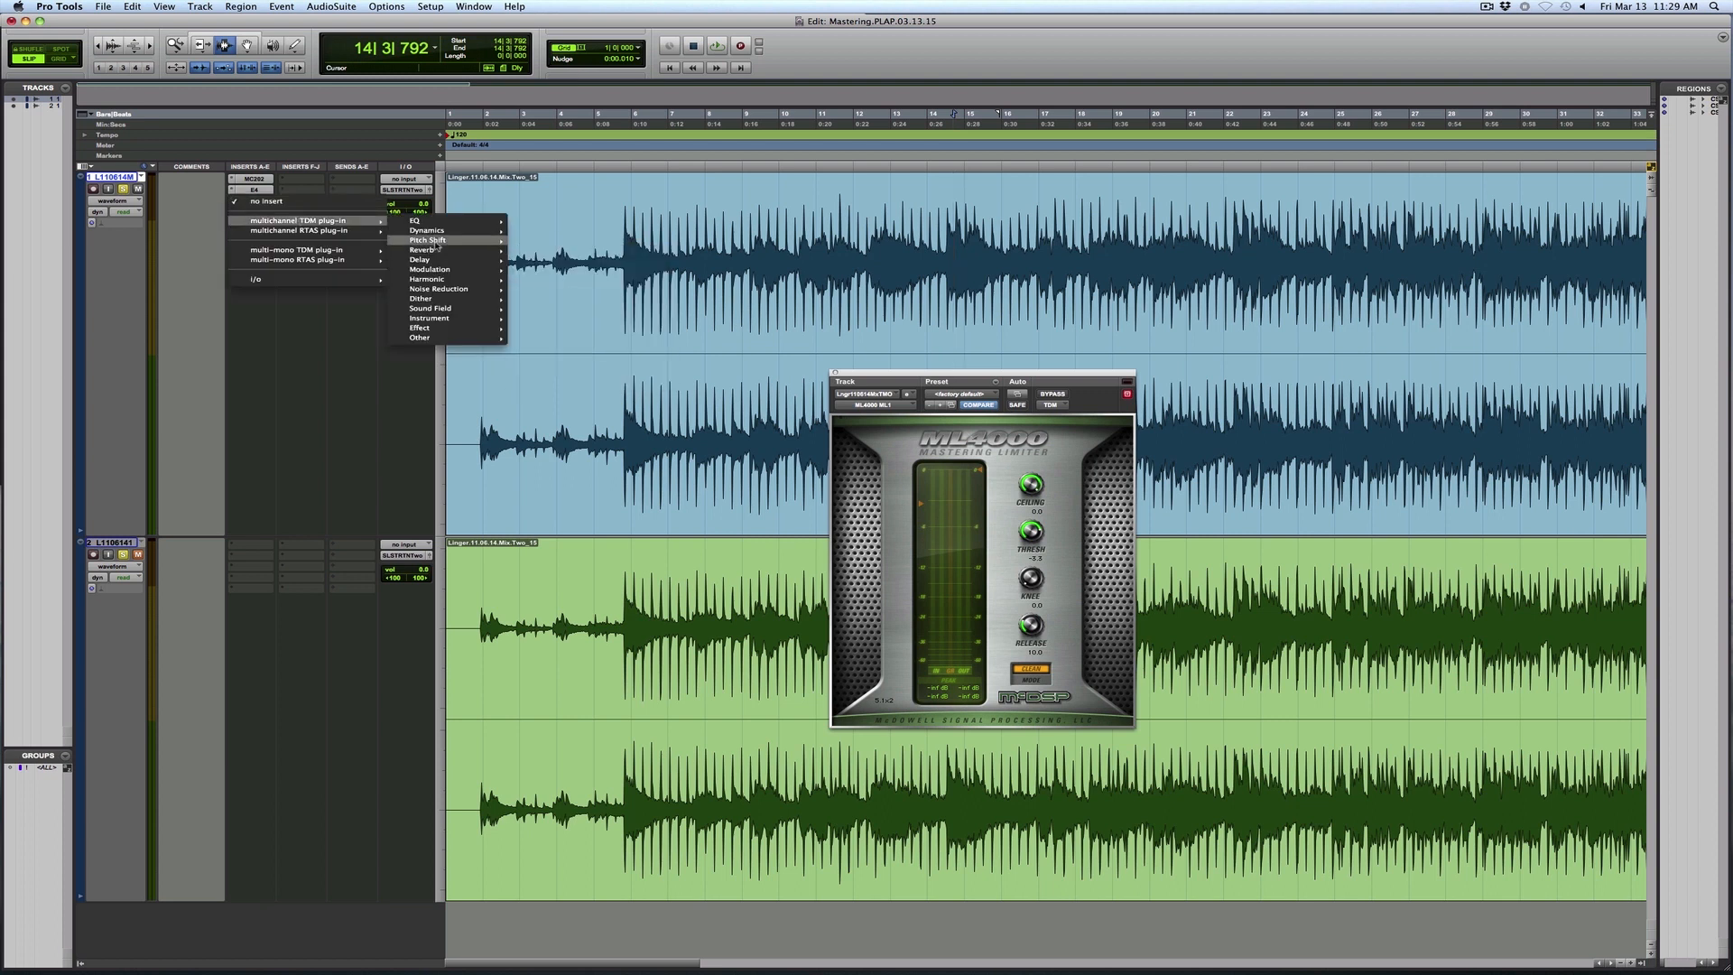
pyautogui.moveTo(433, 230)
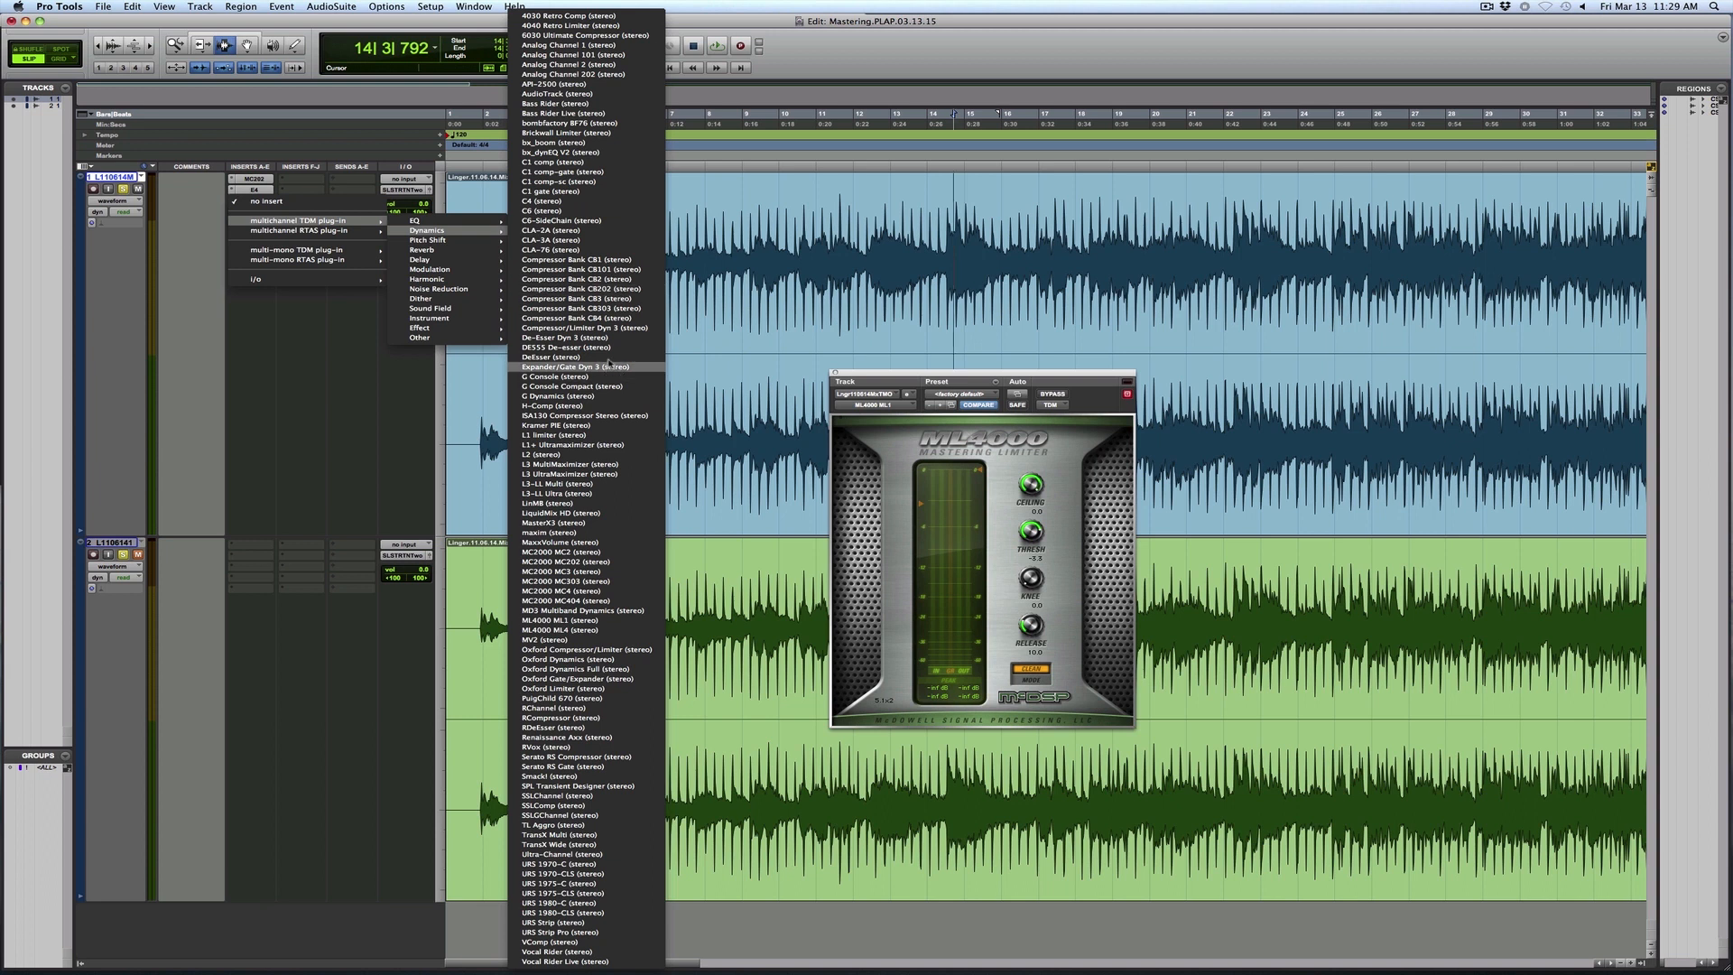
pyautogui.click(610, 358)
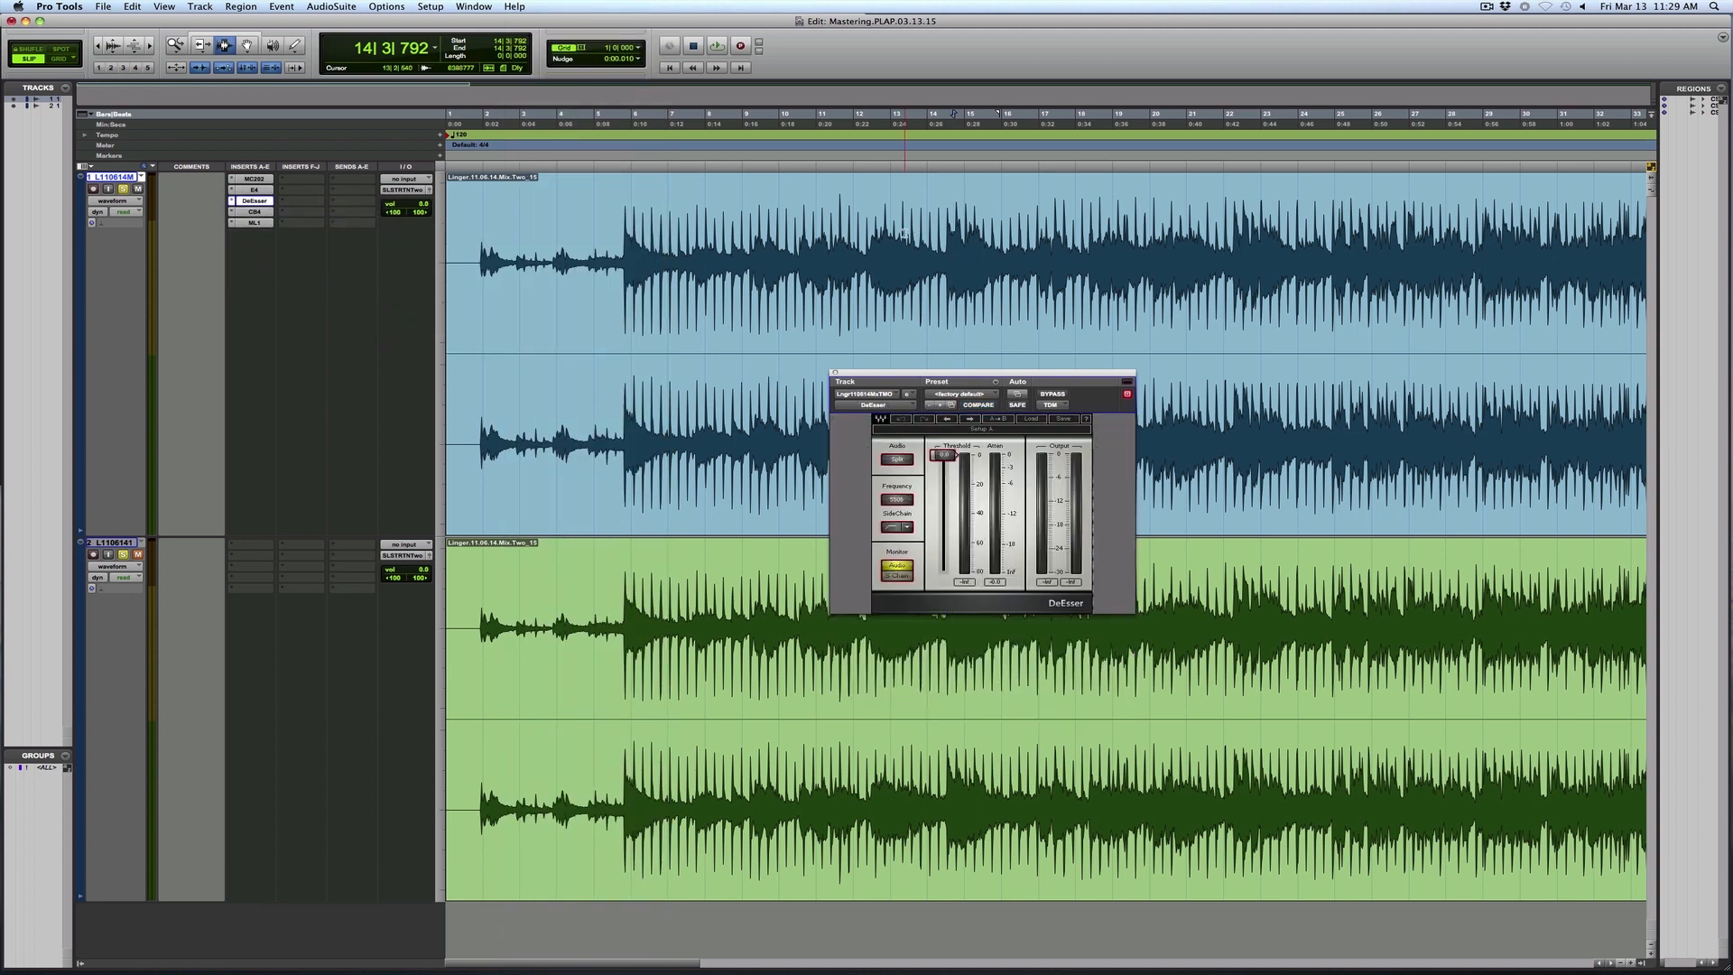
# - Start playback just before bar 97, in the loud section near the end of the song
pyautogui.press('r')
pyautogui.press('r')
pyautogui.press('r')
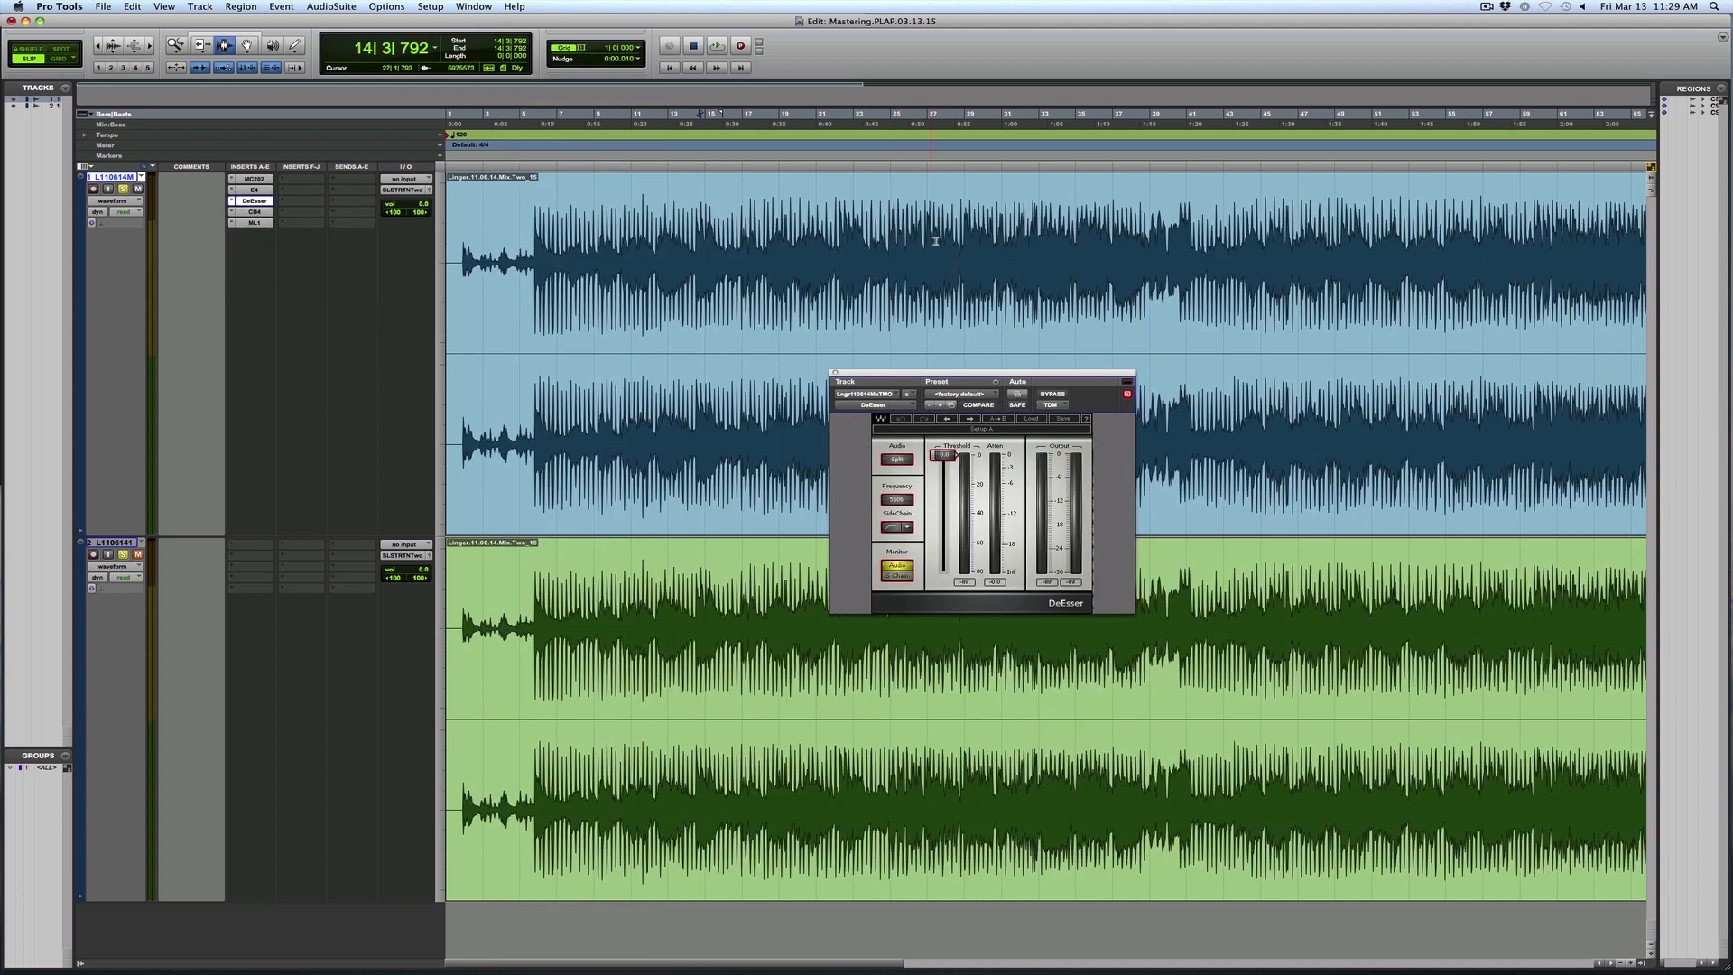
pyautogui.click(792, 272)
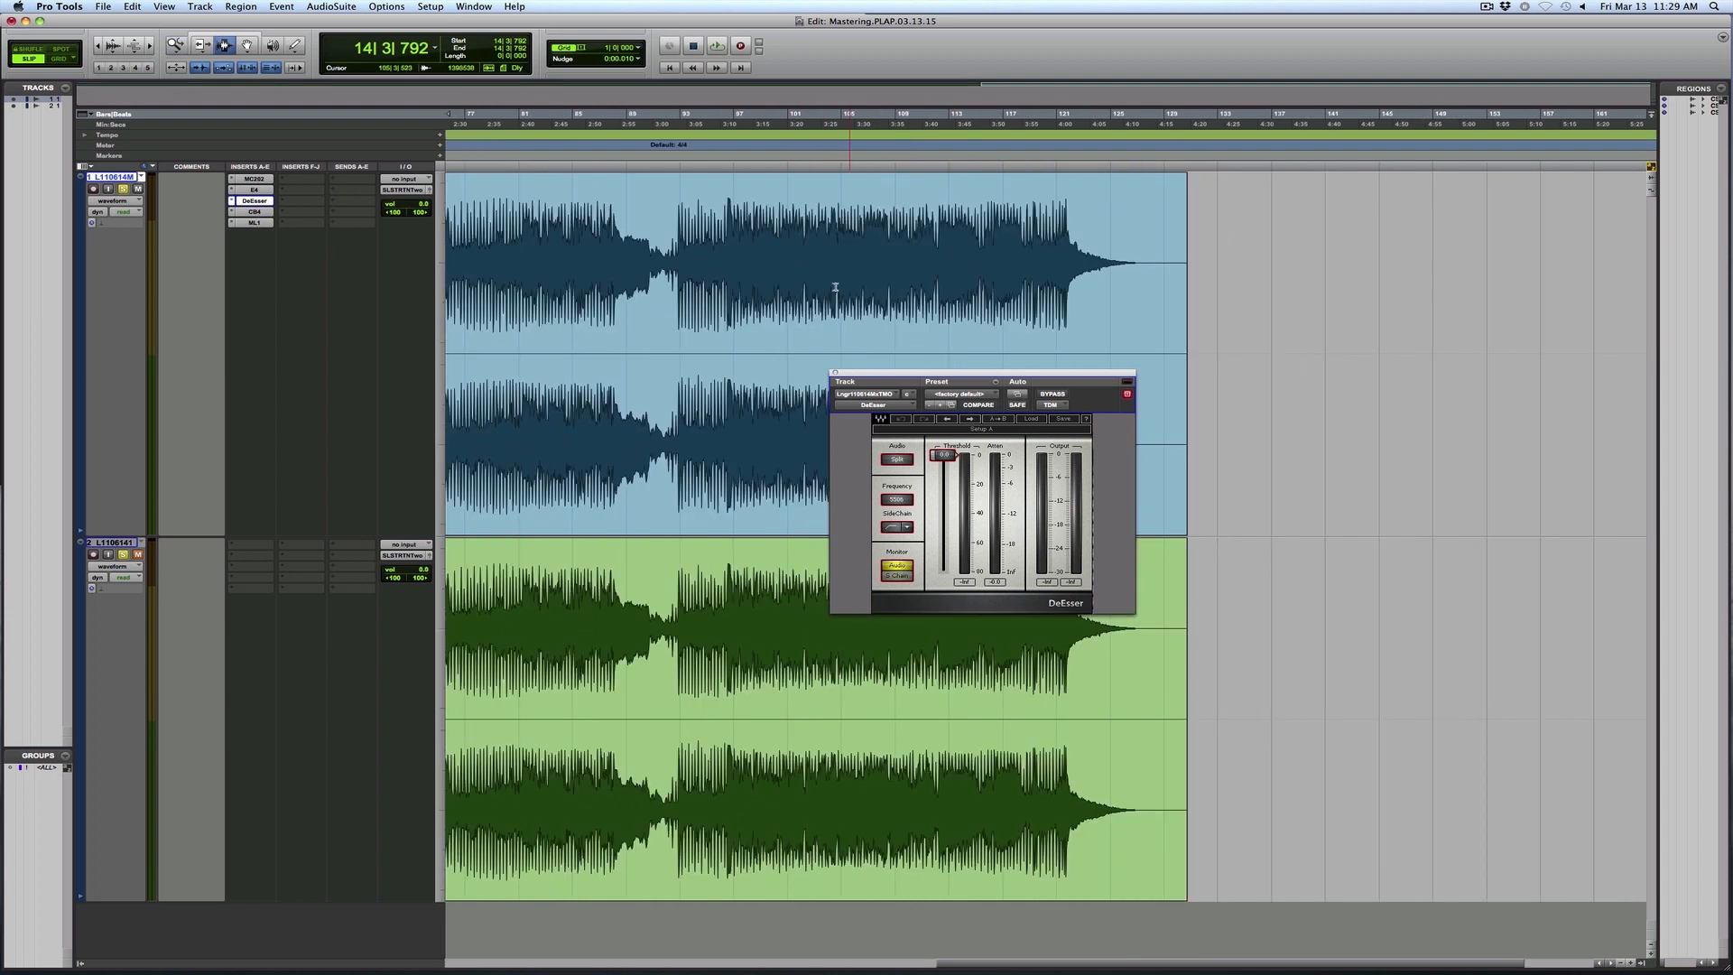
pyautogui.press('space')
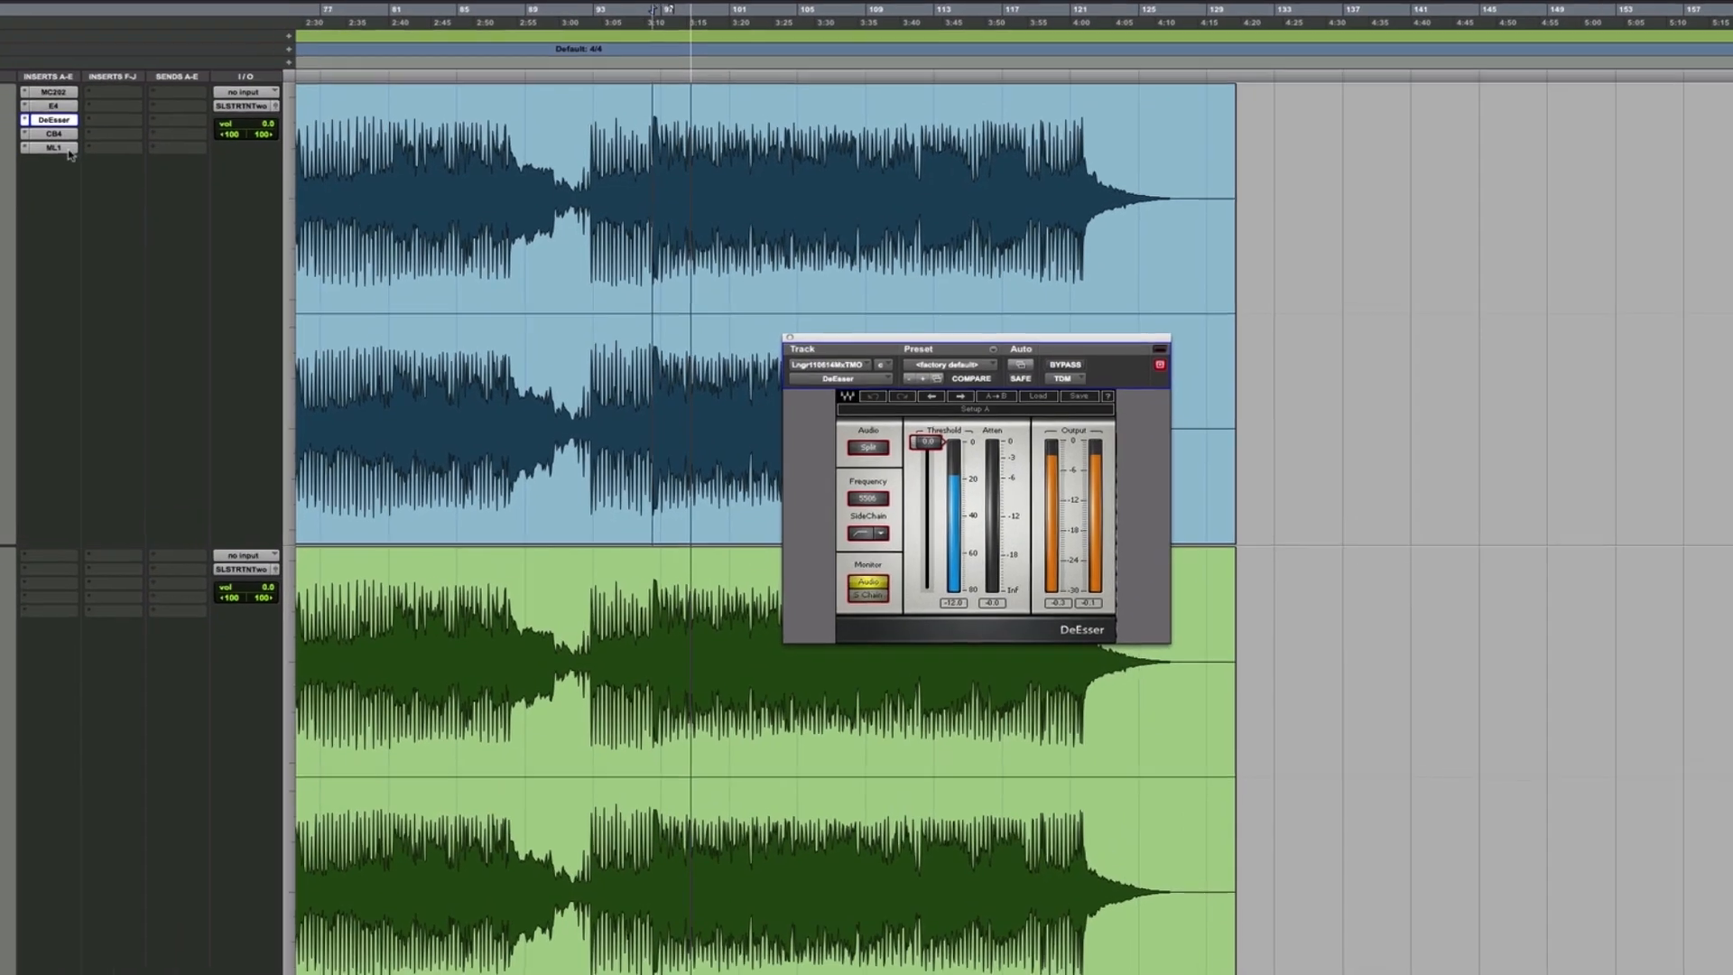
# - Check the ML1 limiter's meters during playback, return to the DeEsser, and lower its threshold to -14.8
pyautogui.click(254, 223)
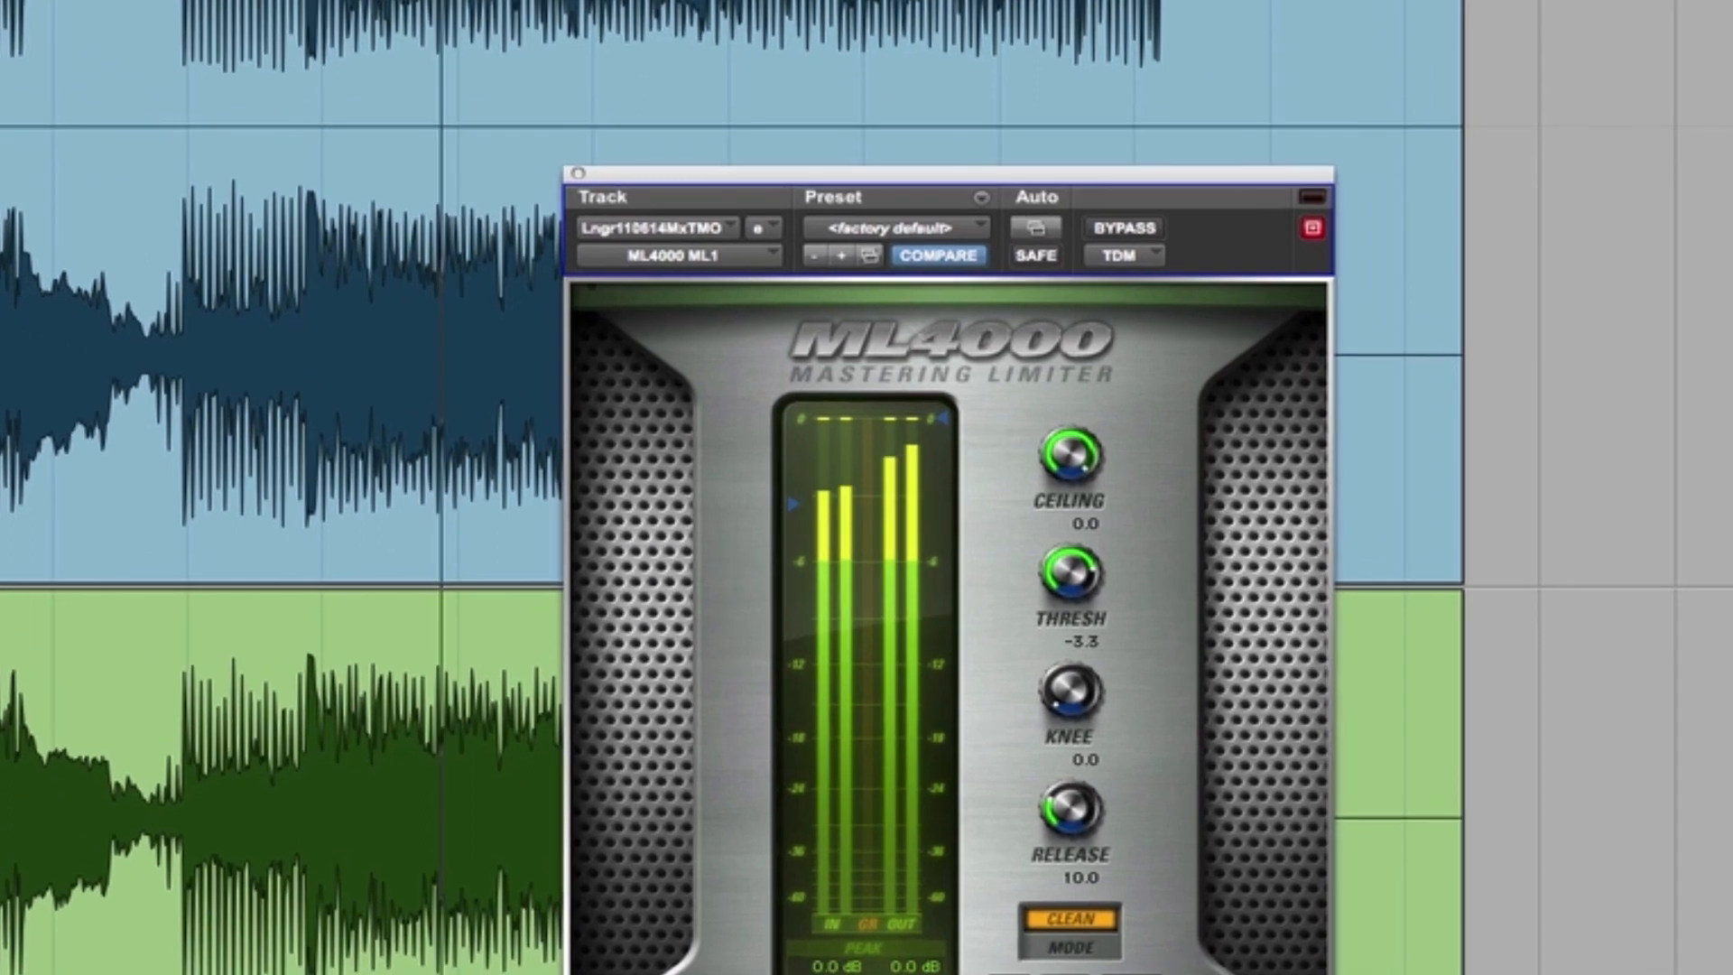
pyautogui.click(4, 361)
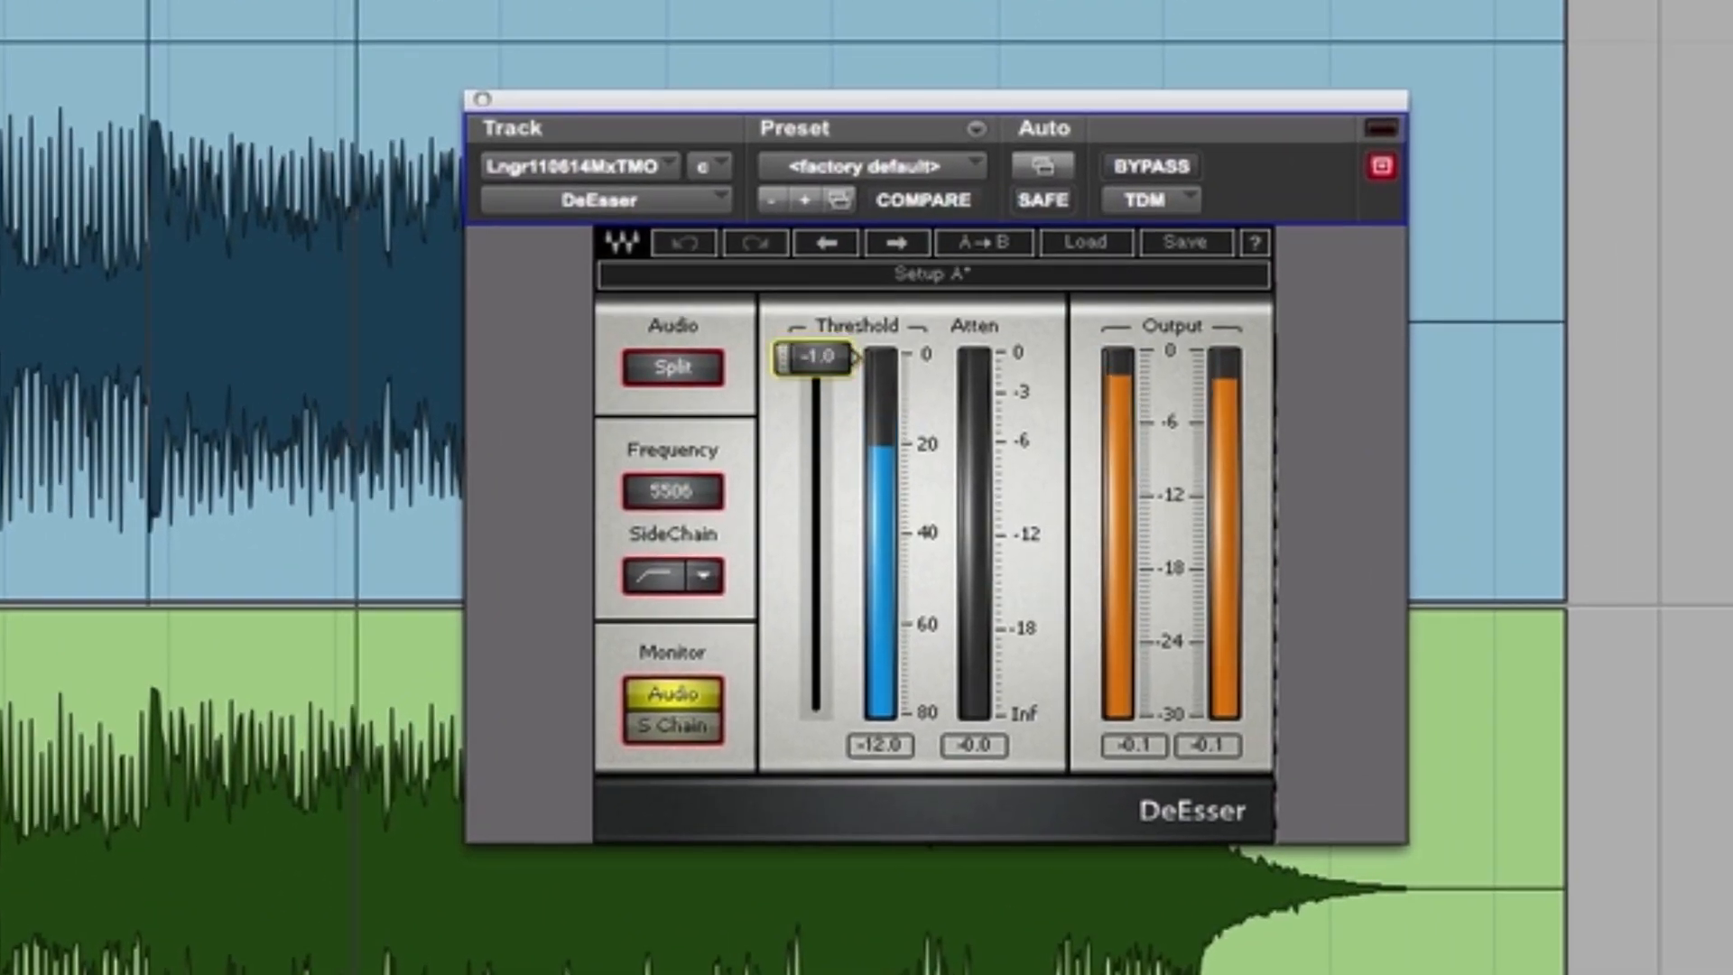
pyautogui.moveTo(816, 358); pyautogui.dragTo(816, 417)
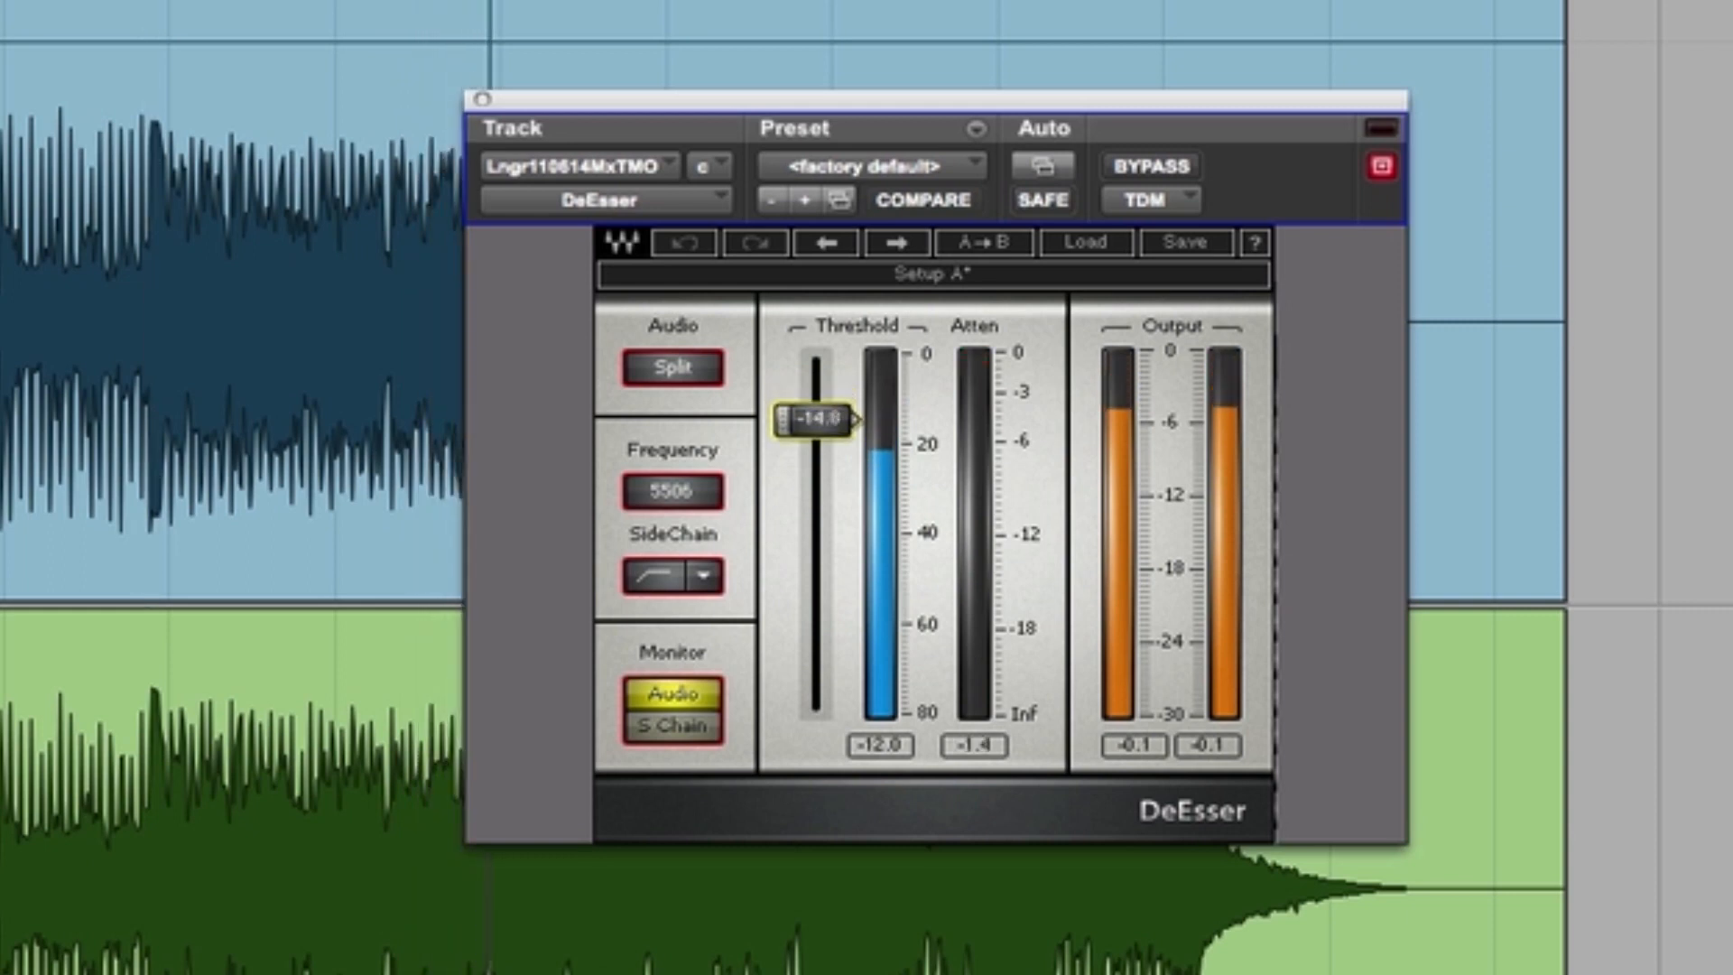